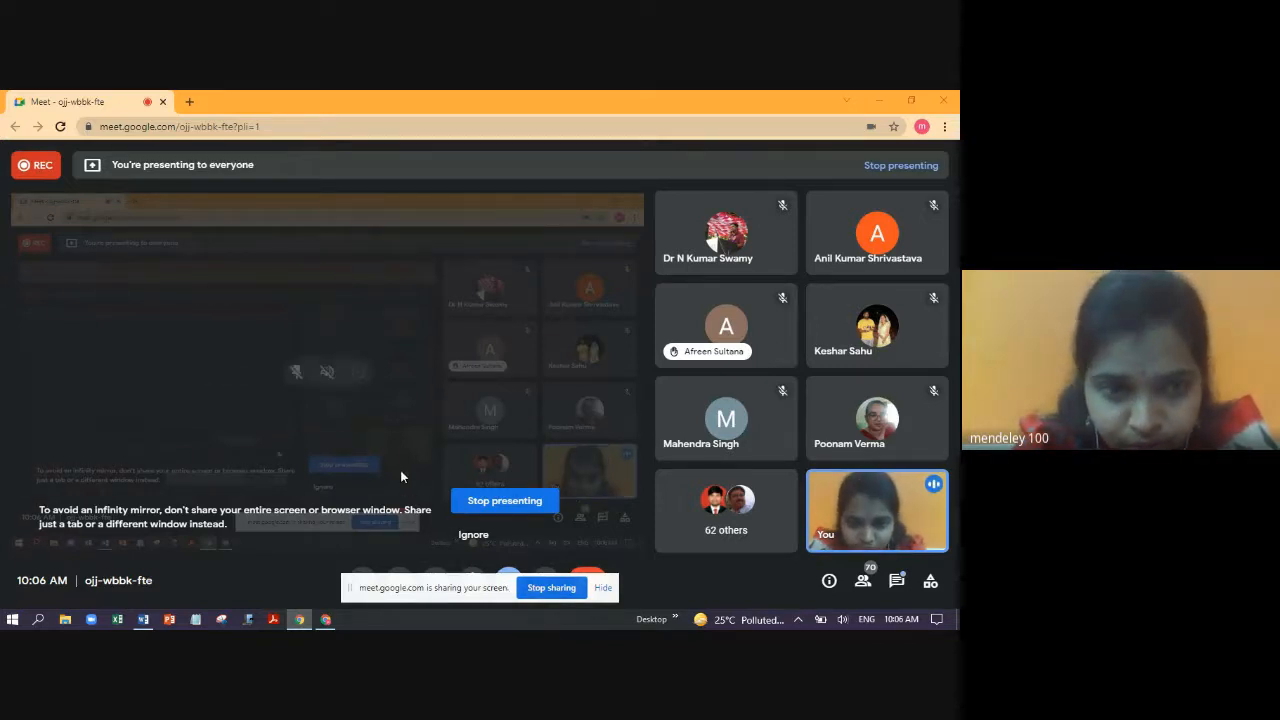
- Hide the sharing bar and stop presenting the screen to the Google Meet call
click(602, 588)
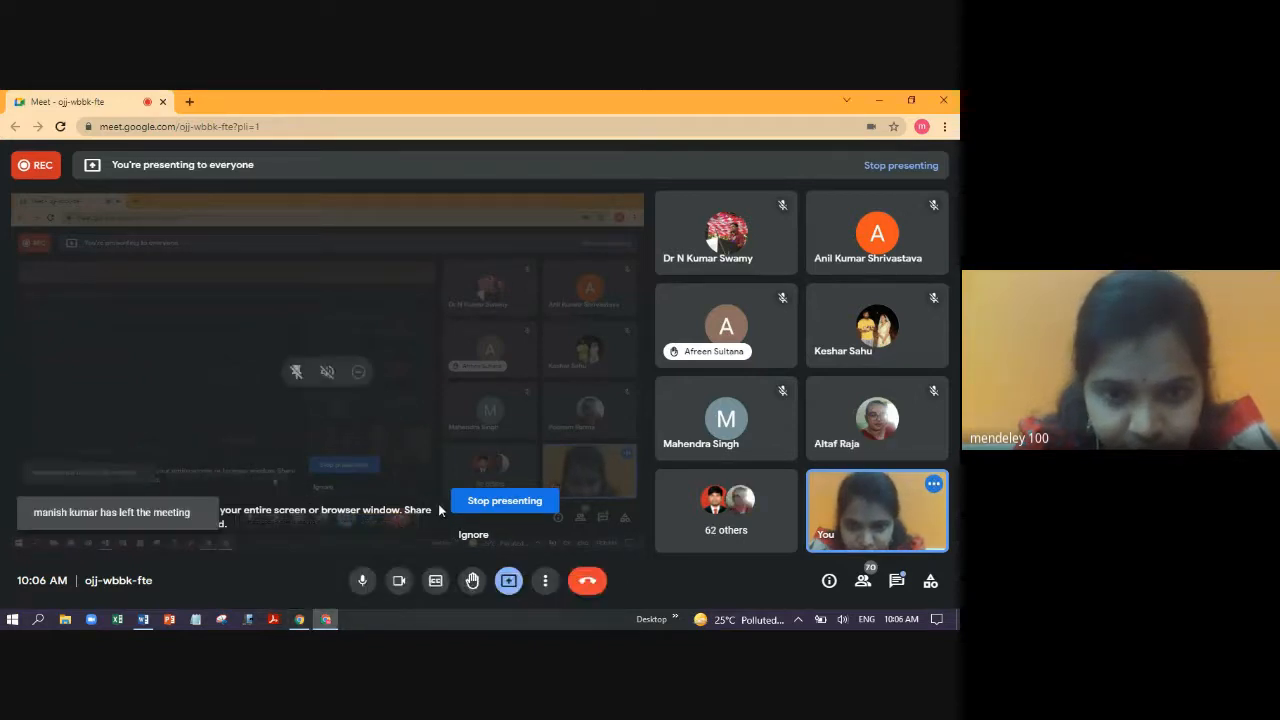
click(508, 580)
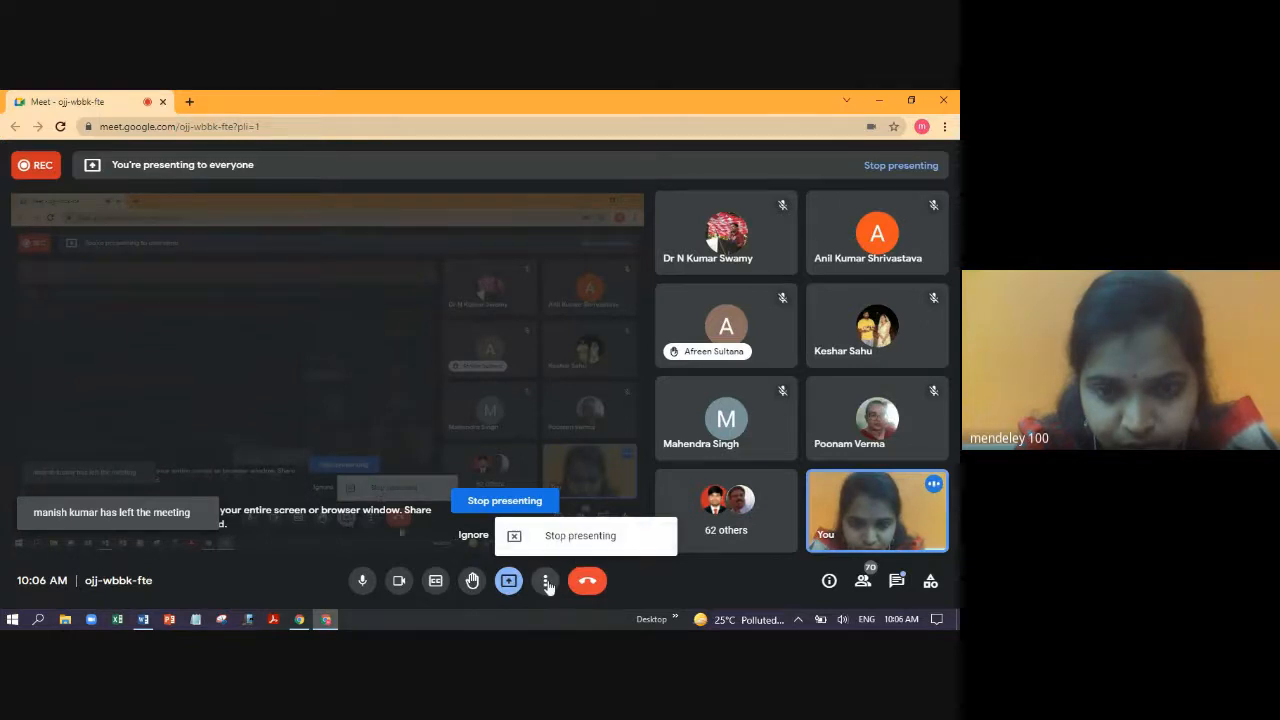
click(497, 420)
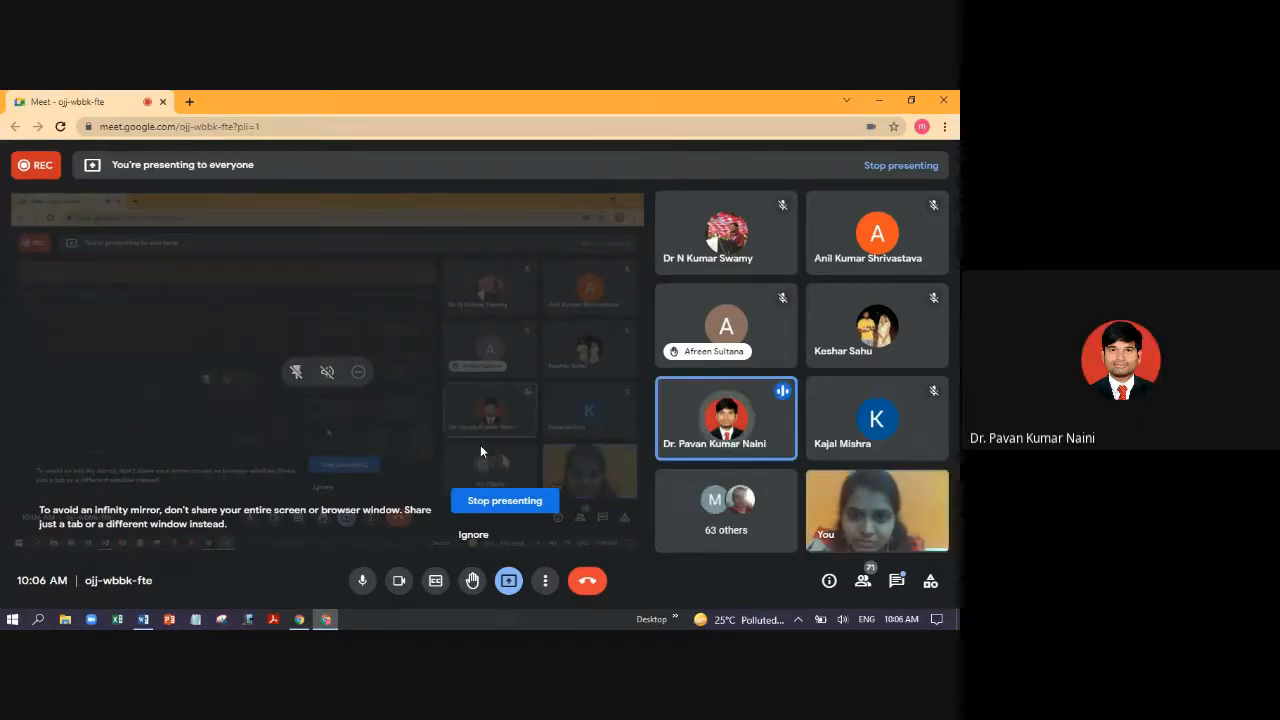
click(495, 501)
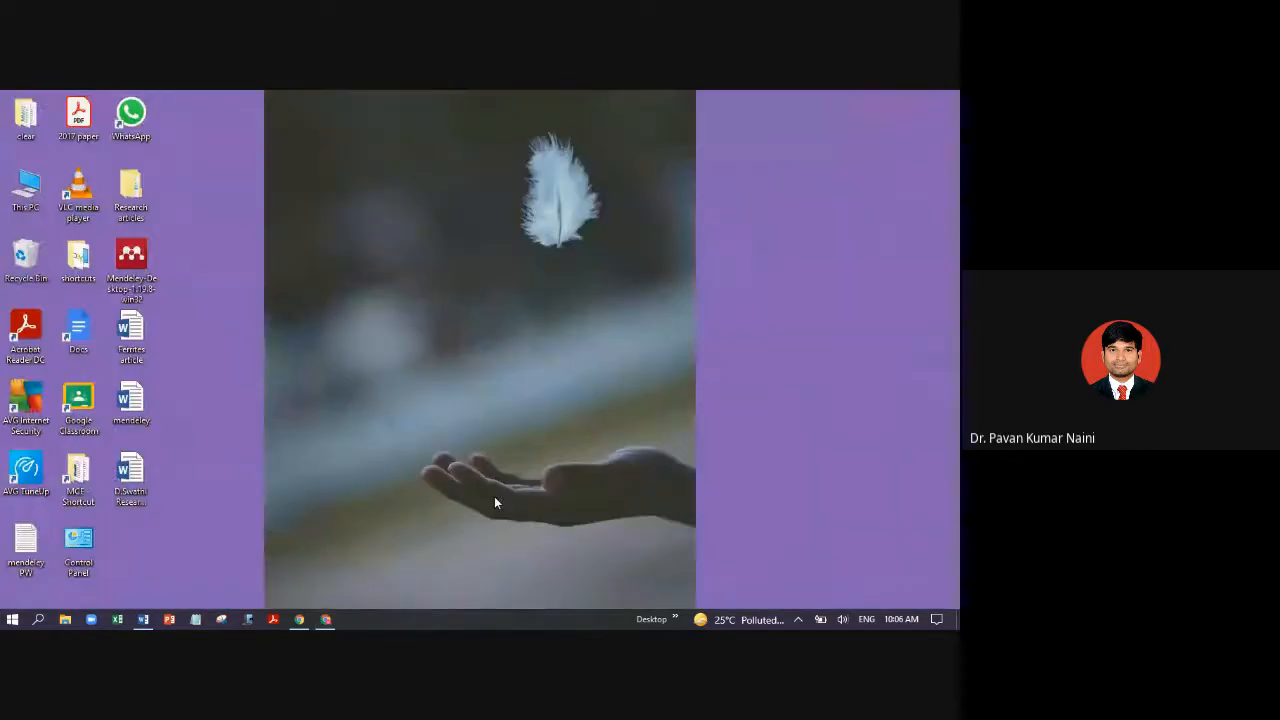
click(150, 620)
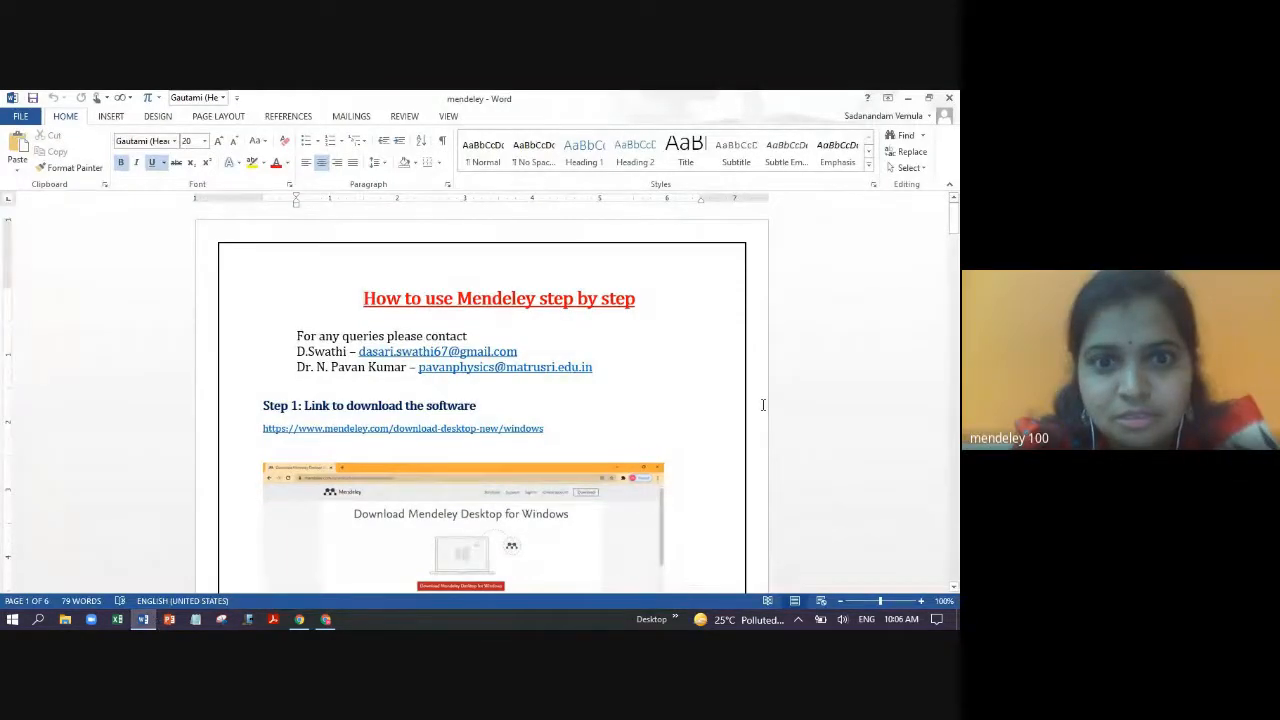
click(720, 366)
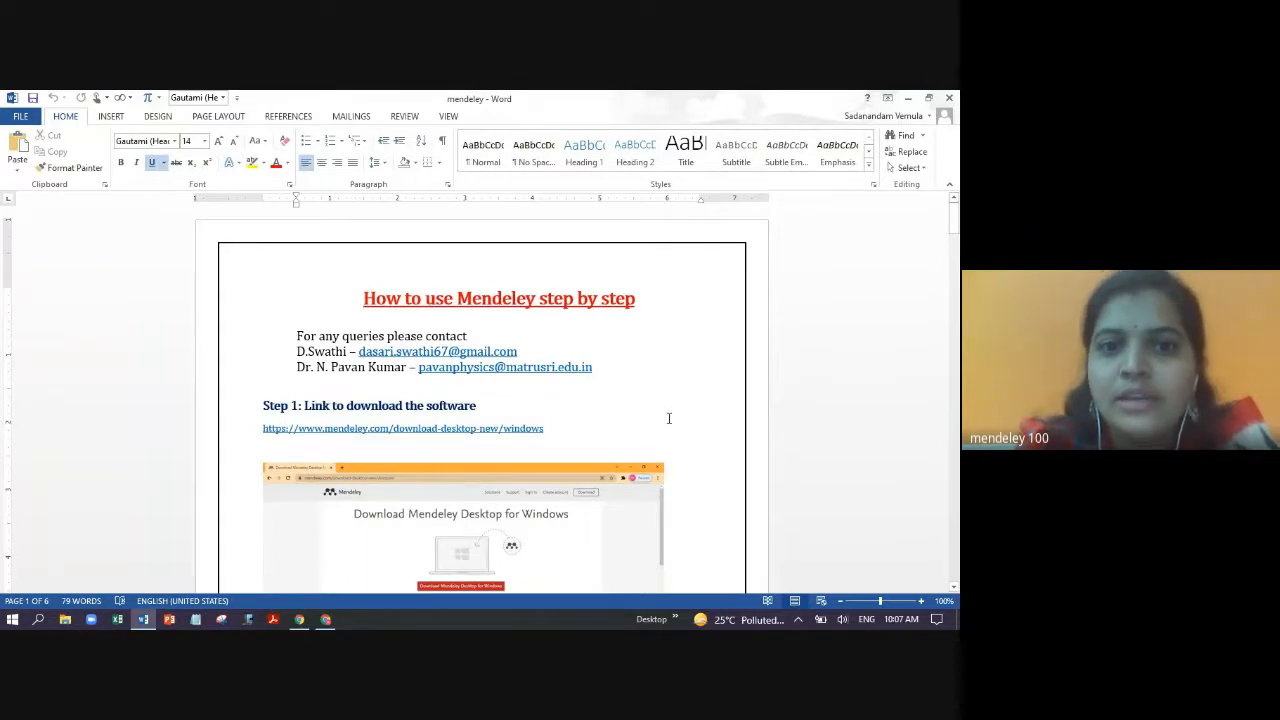
click(594, 414)
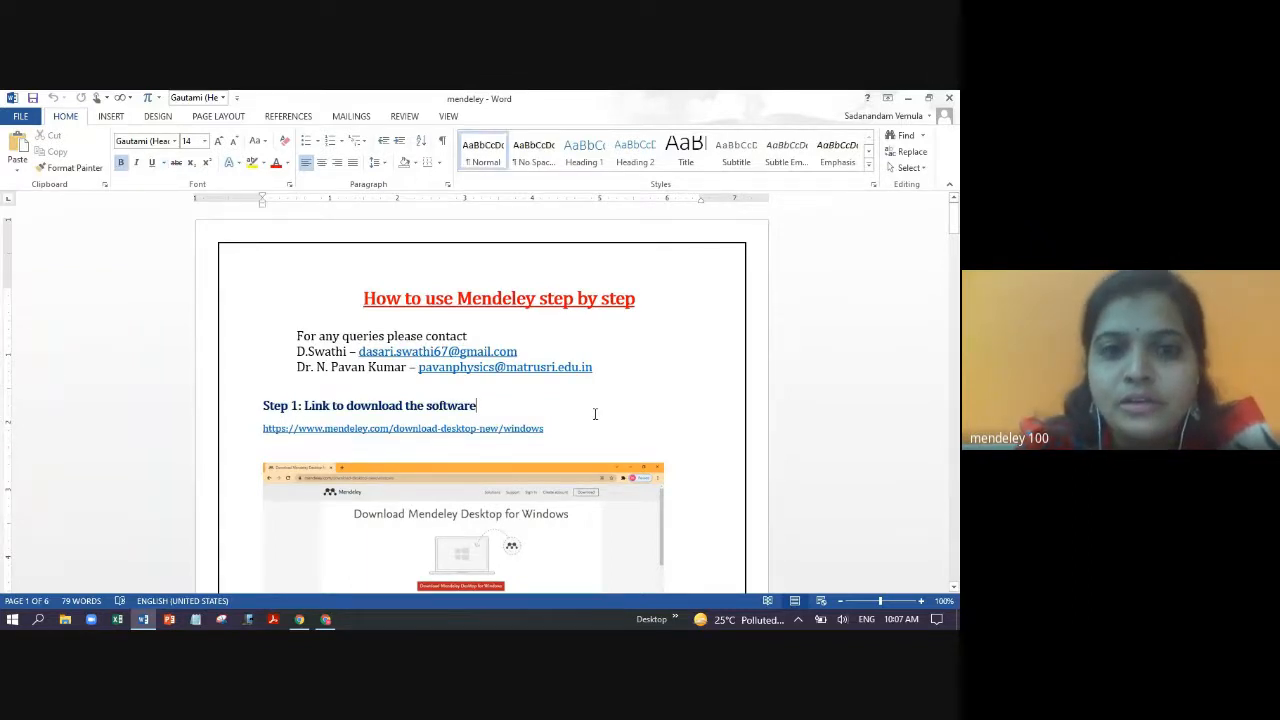
click(595, 414)
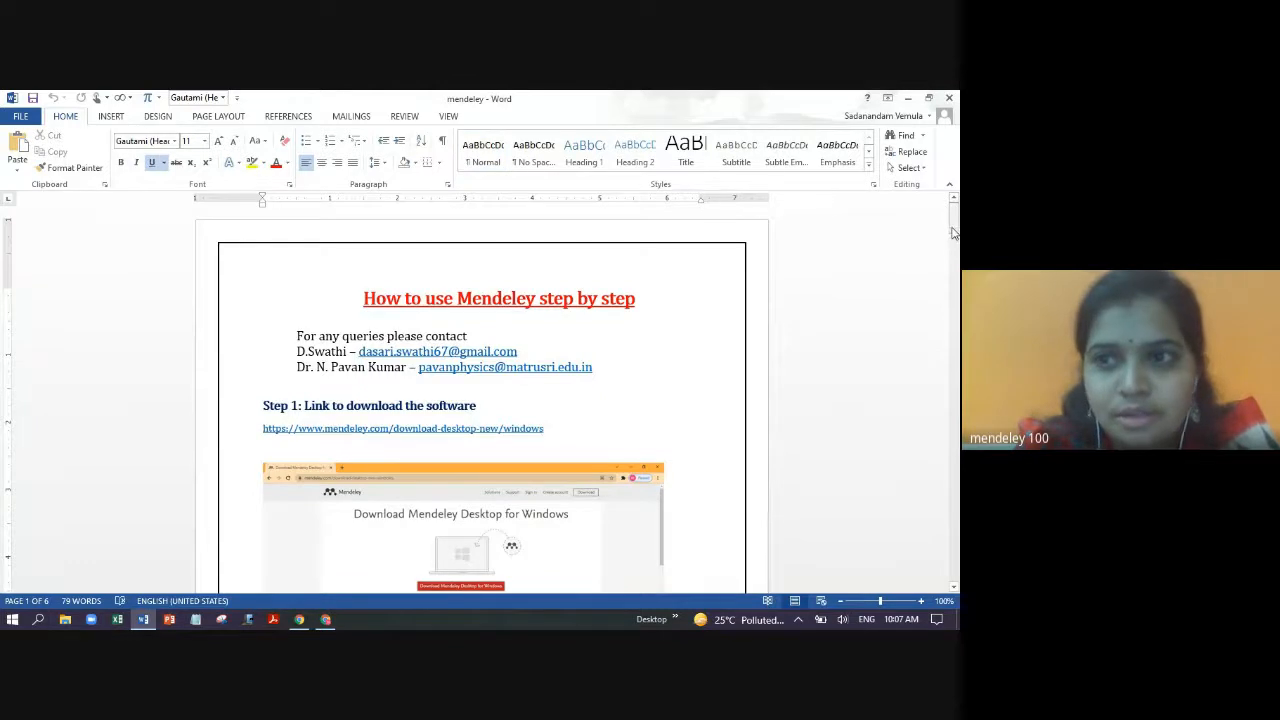
mouse_move(953, 232)
mouse_down()
mouse_move(955, 525)
mouse_move(940, 241)
mouse_up()
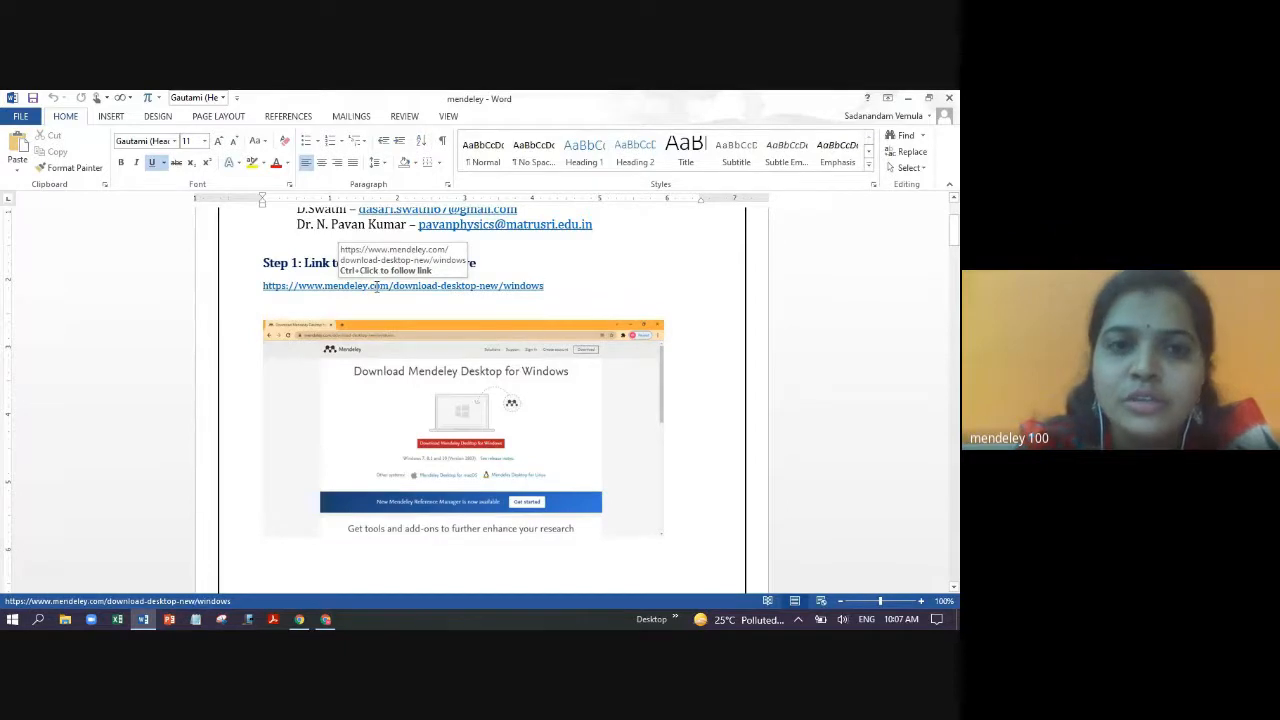
click(908, 98)
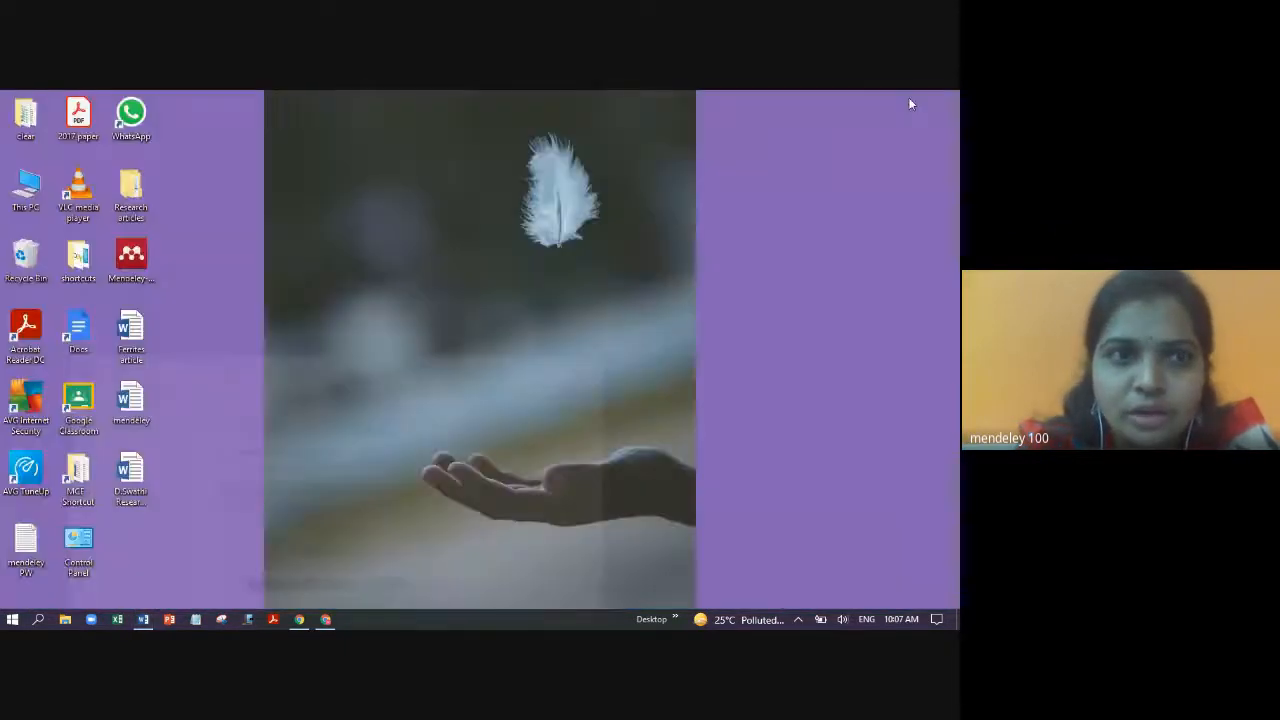
- Install Mendeley Desktop with the default location and Start Menu folder, then launch it
click(145, 273)
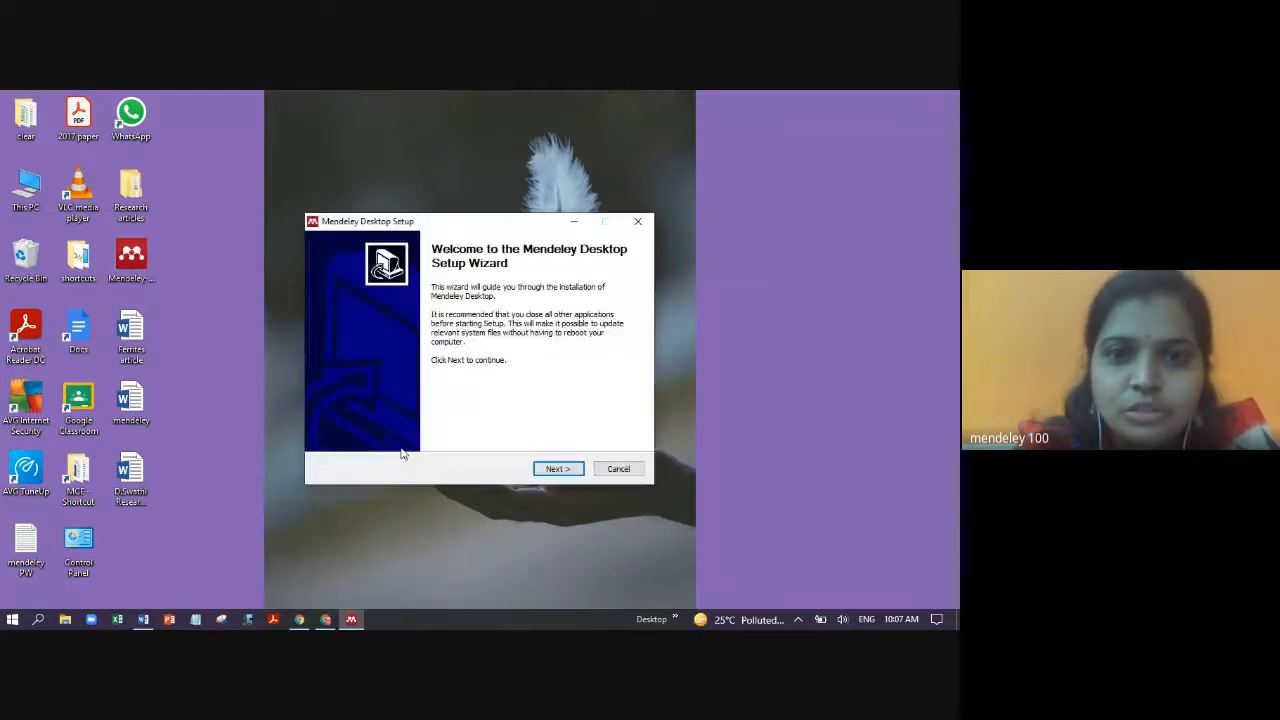
click(558, 469)
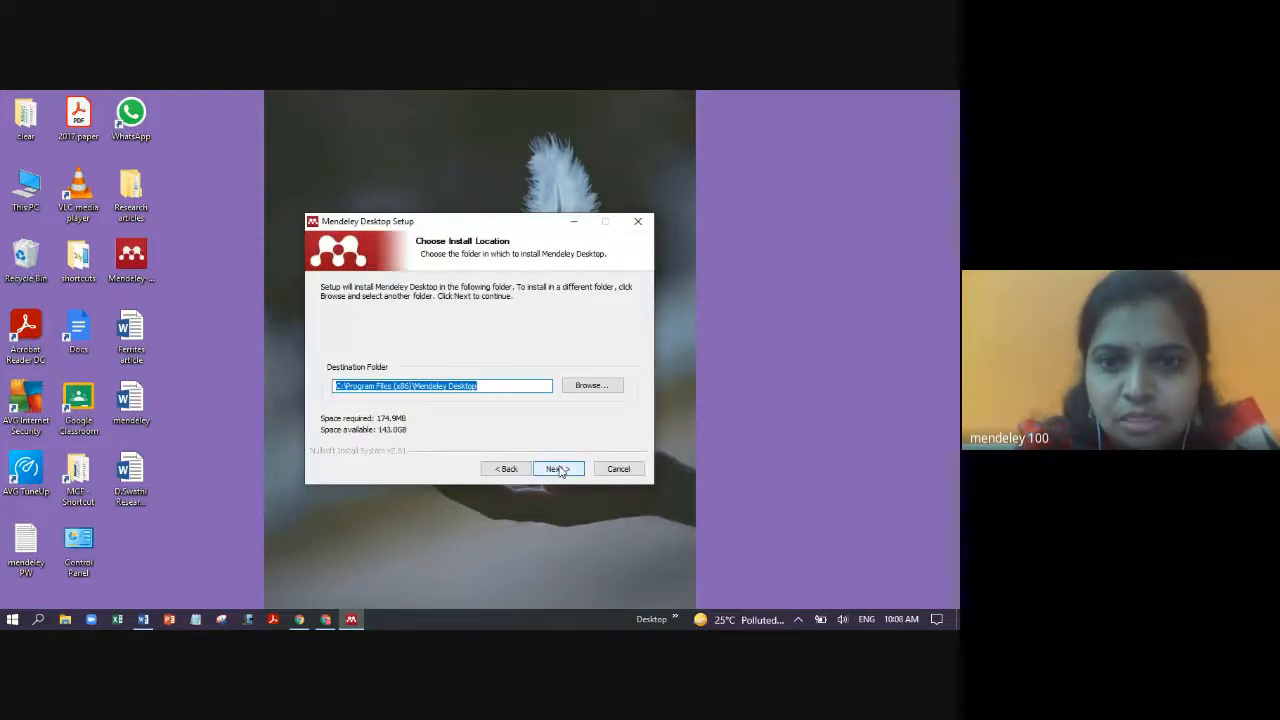
click(558, 469)
click(558, 469)
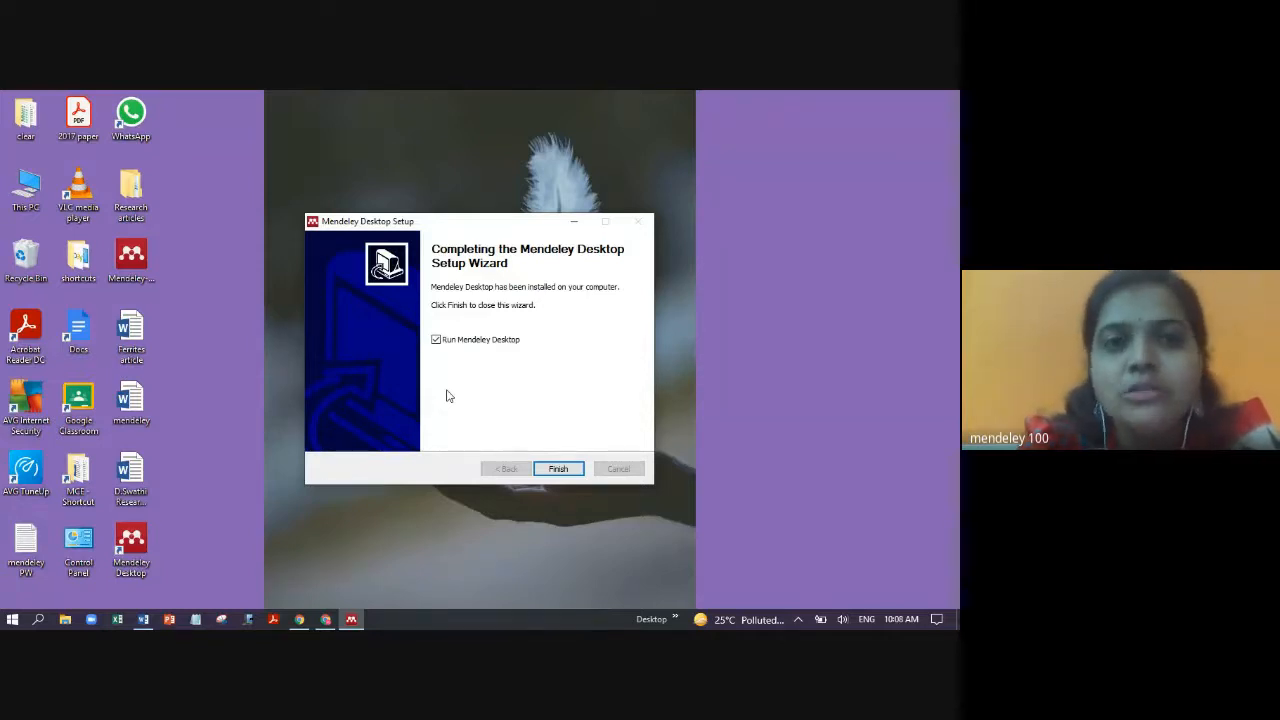
click(558, 469)
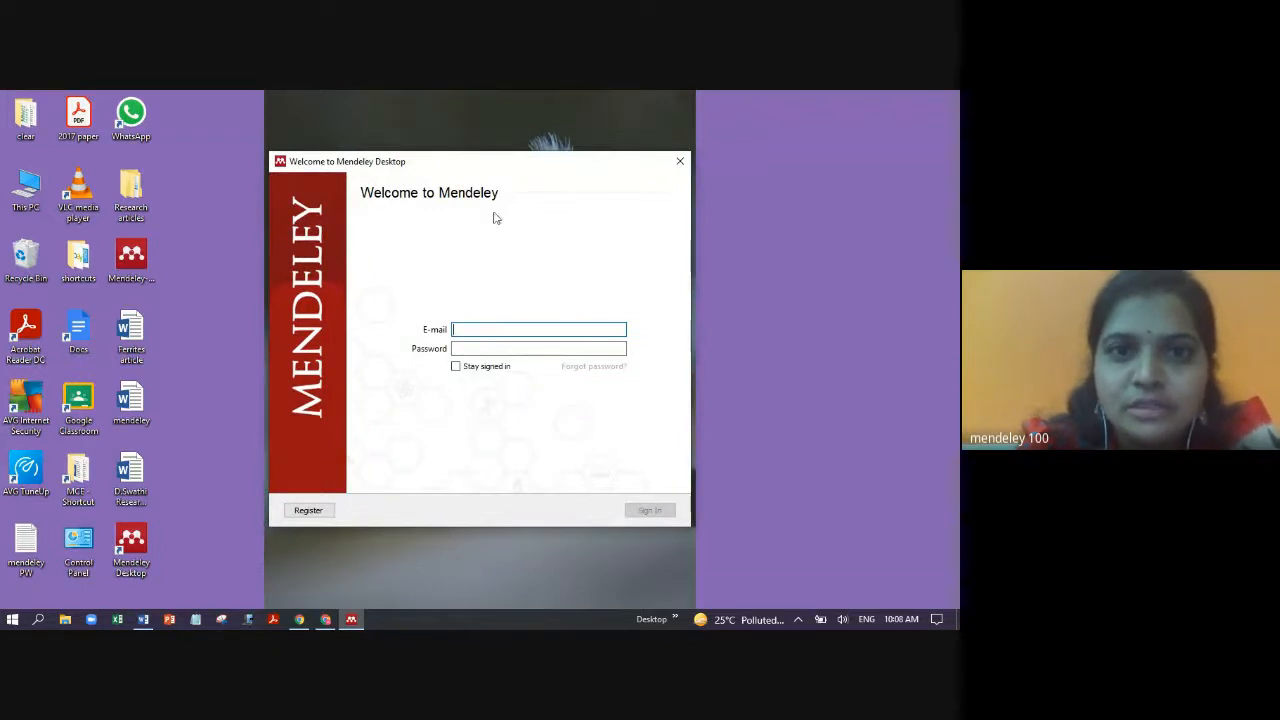
- Sign in to Mendeley Desktop with the account e-mail and password
click(464, 330)
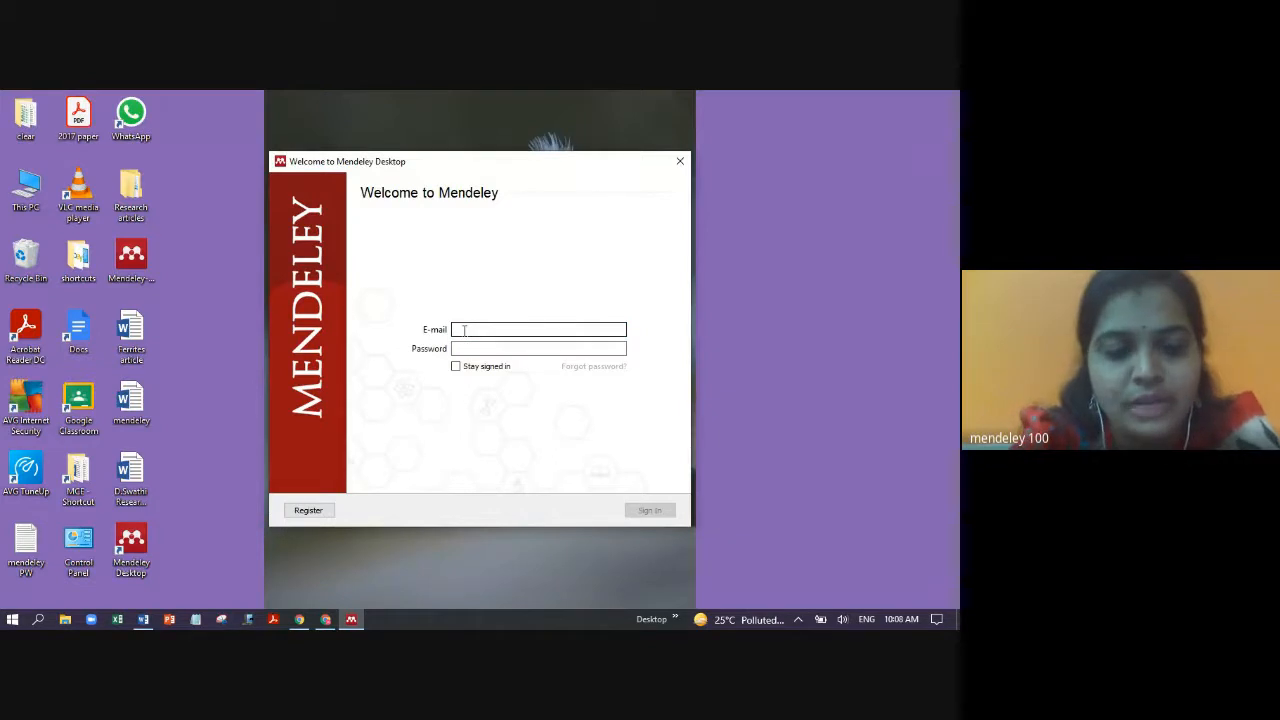
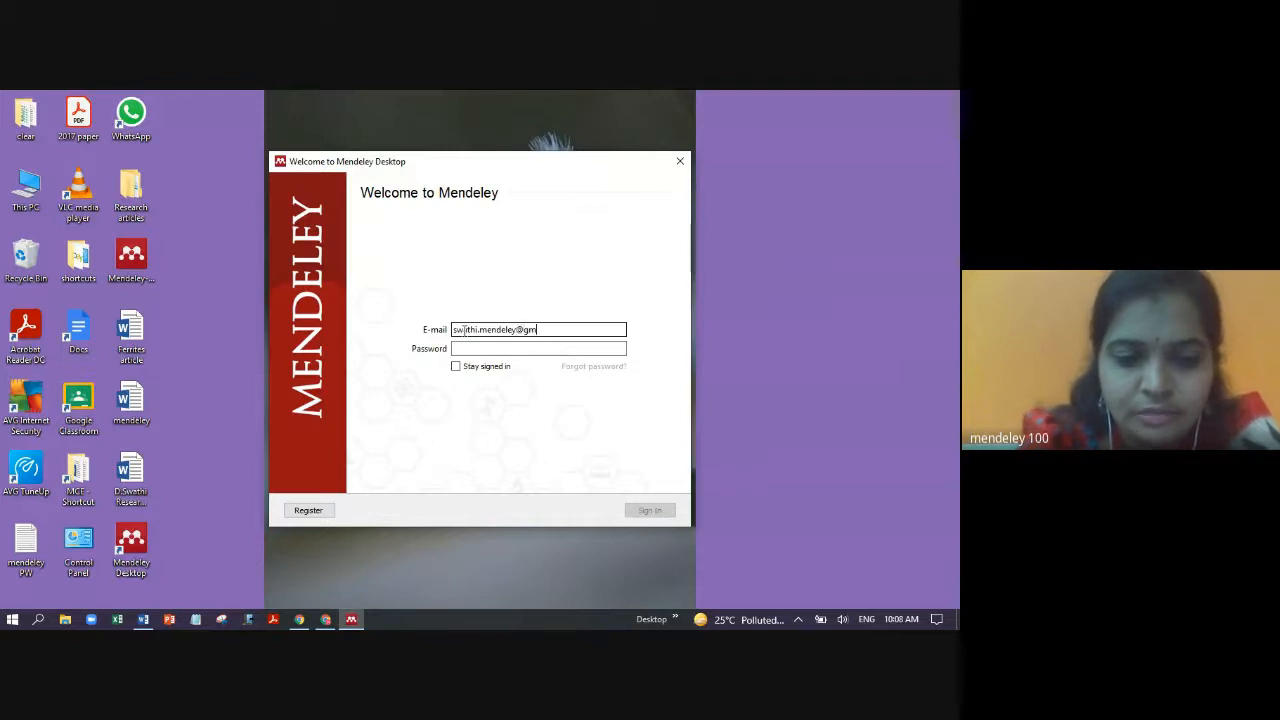
key(Tab)
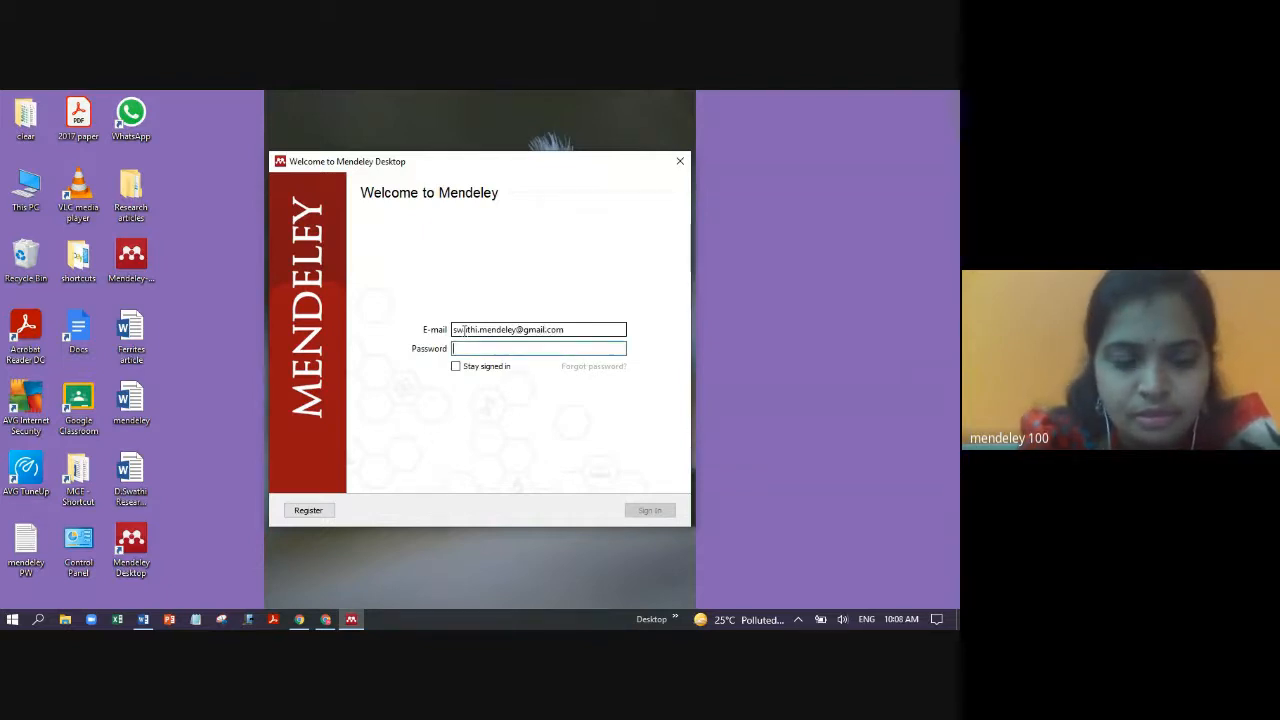
text(••••••)
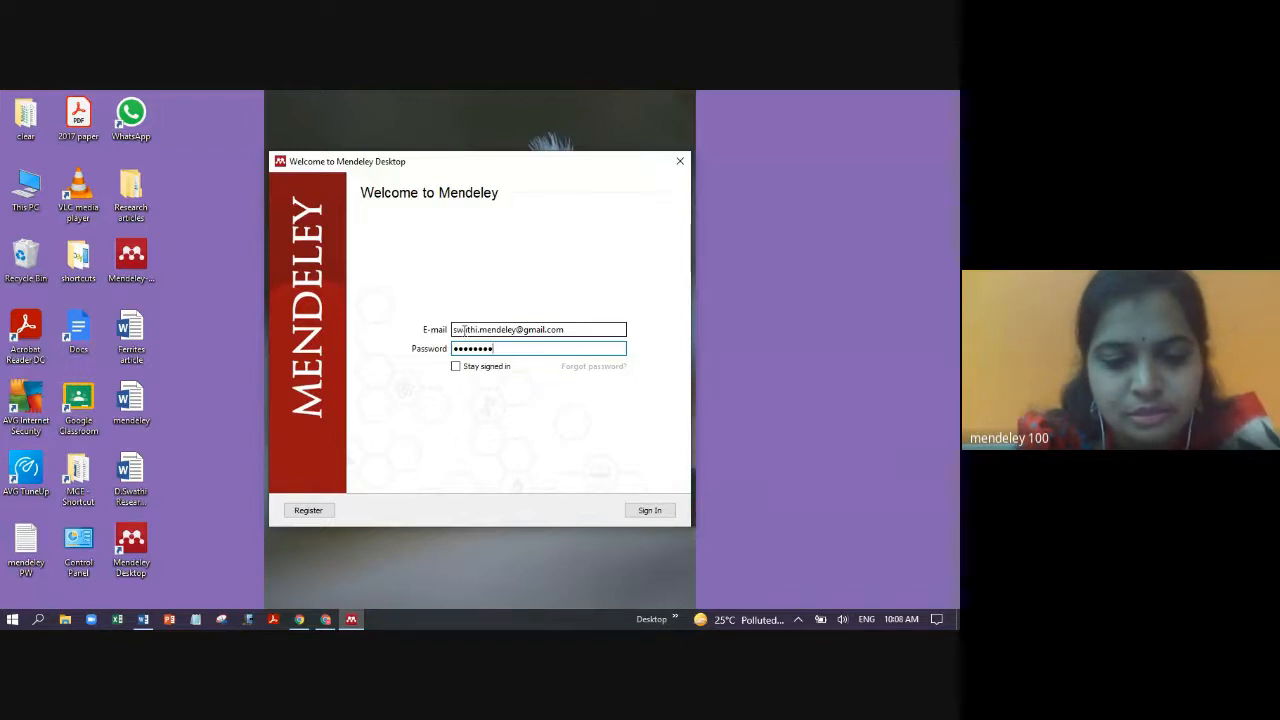
text(••••••)
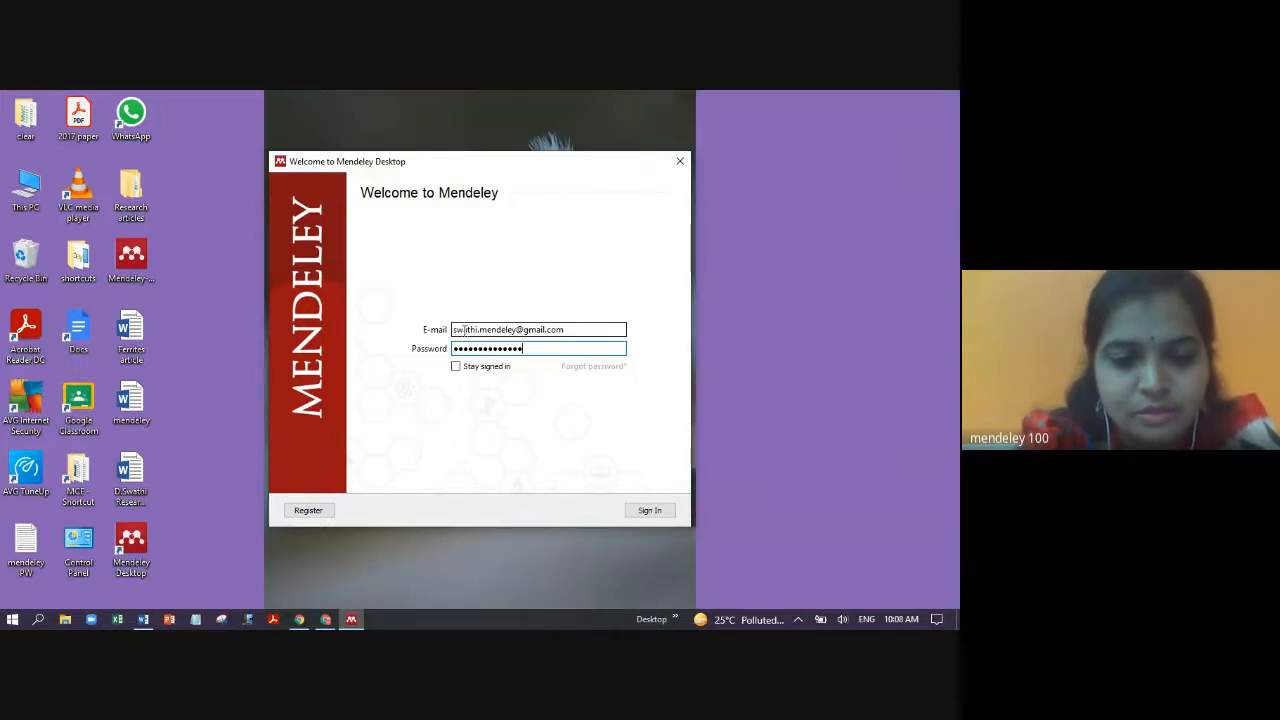
key(Return)
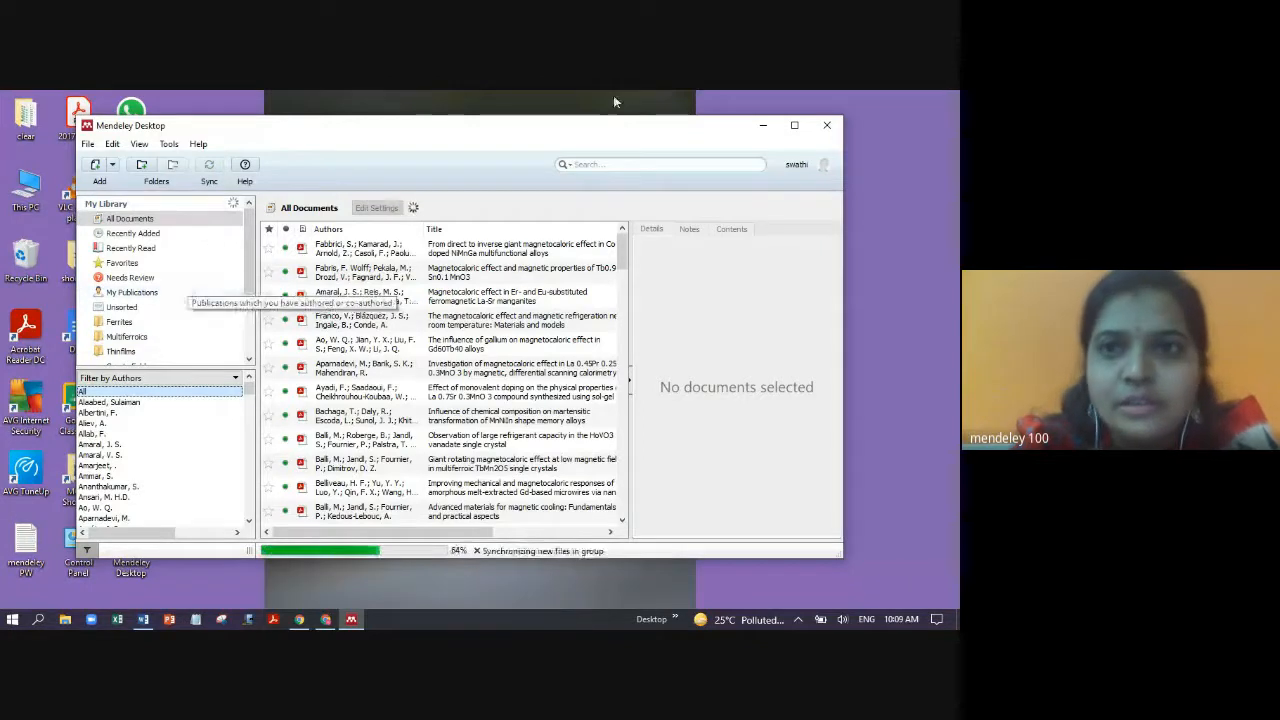
- Maximize Mendeley and delete all 94 documents from the library
click(795, 127)
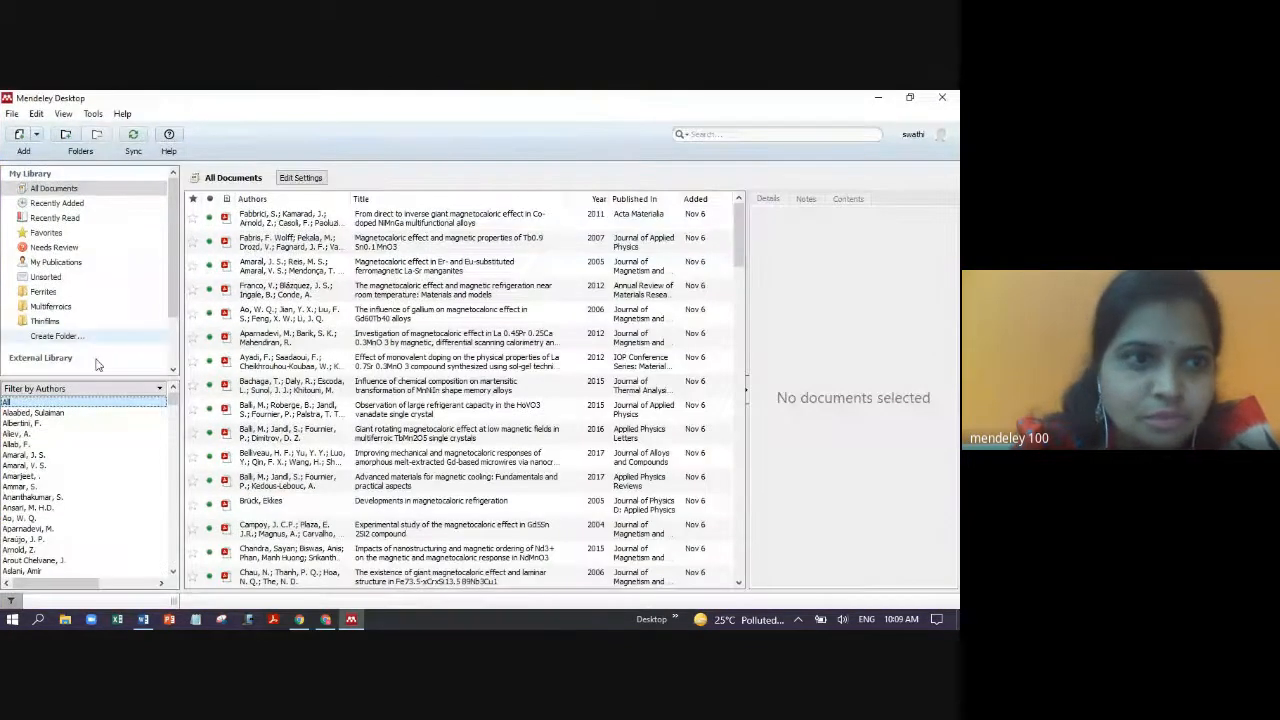
click(380, 290)
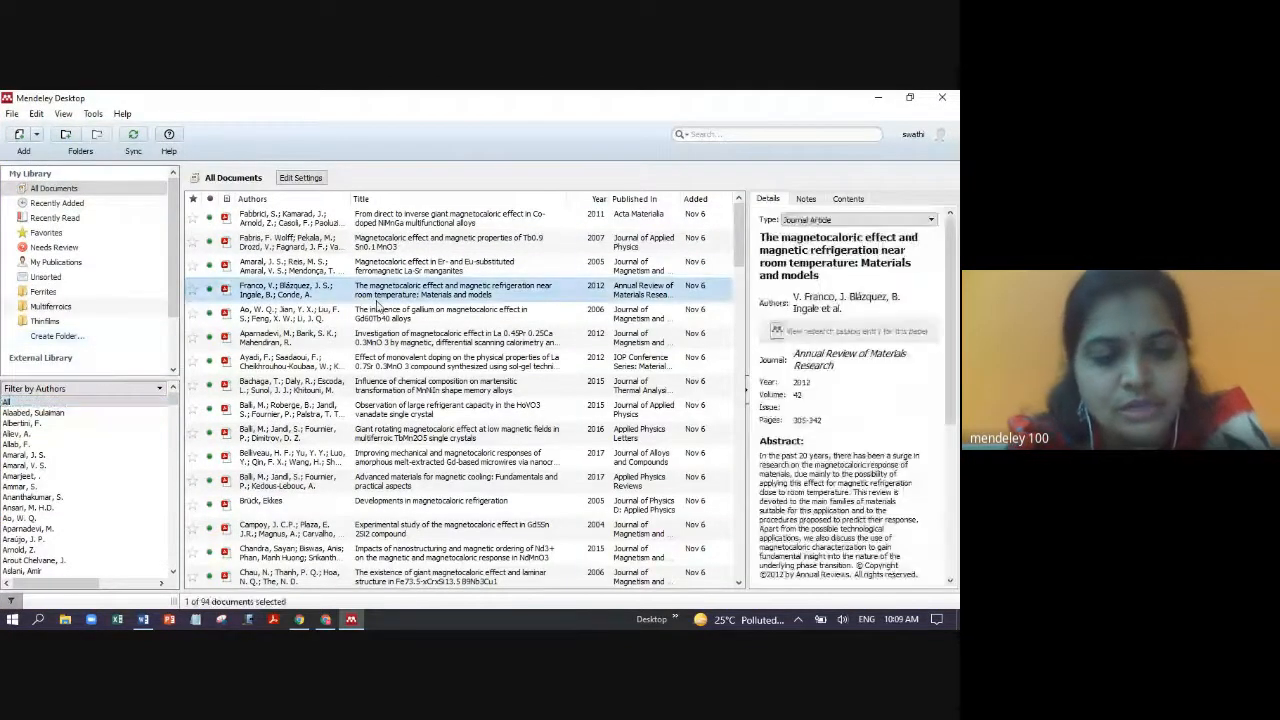
key(ctrl+a)
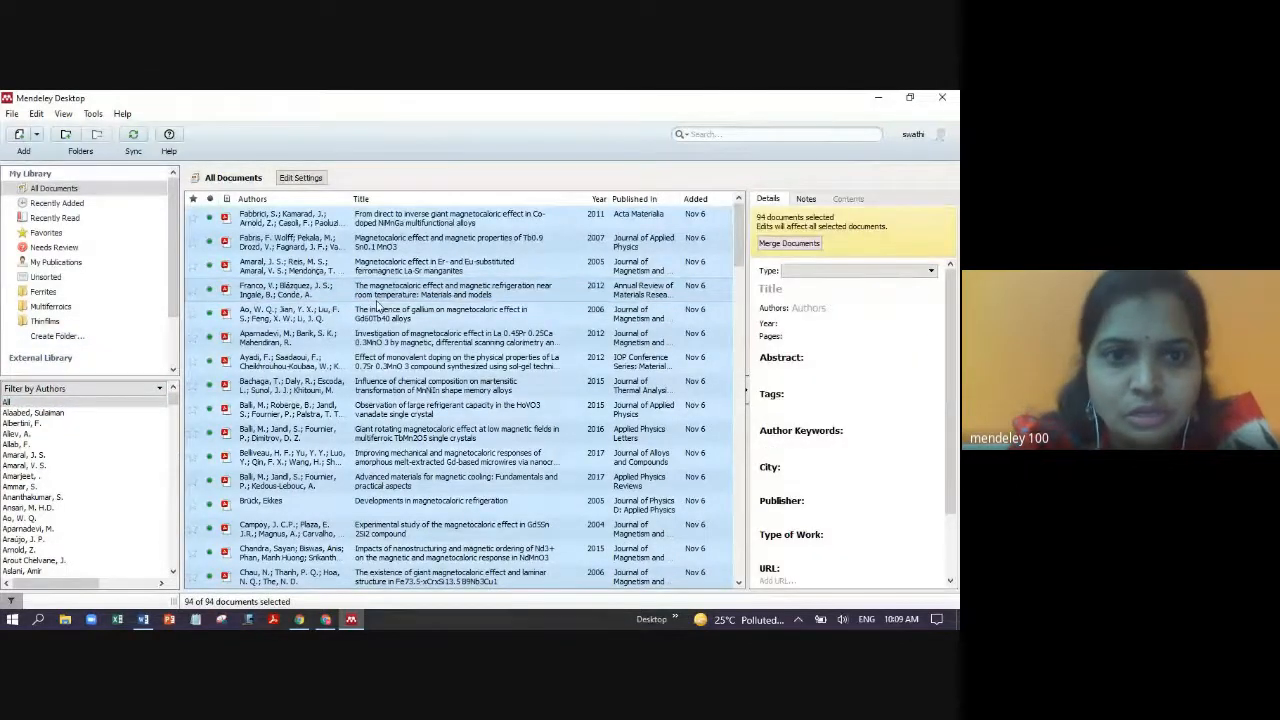
right_click(377, 306)
click(433, 527)
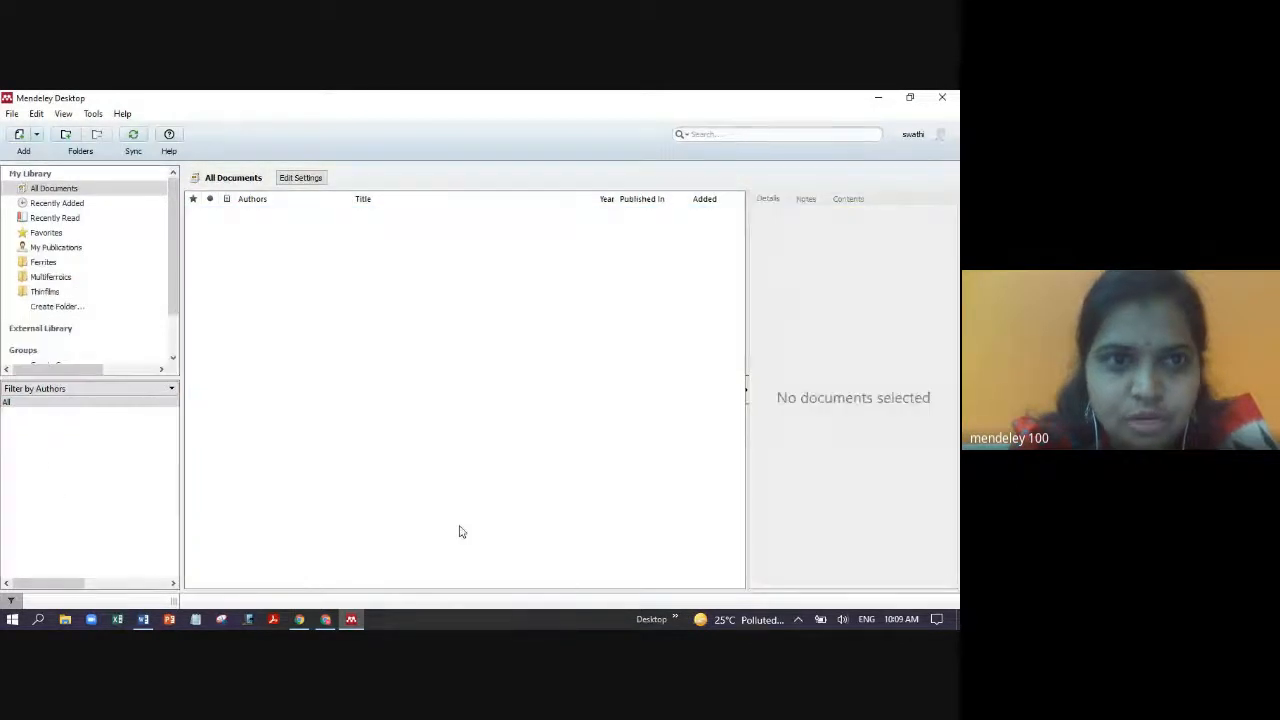
- Remove the Thinfilms, Ferrites and Multiferroics folders from My Library
click(45, 291)
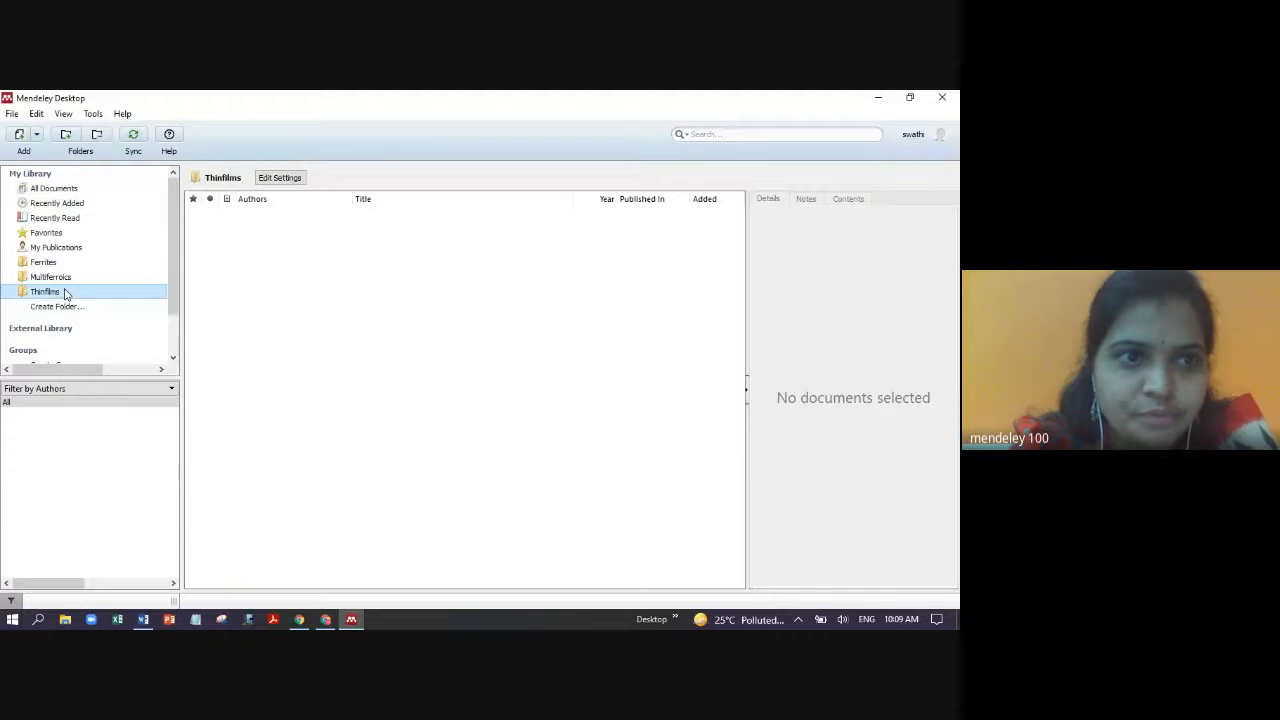
right_click(64, 292)
click(117, 315)
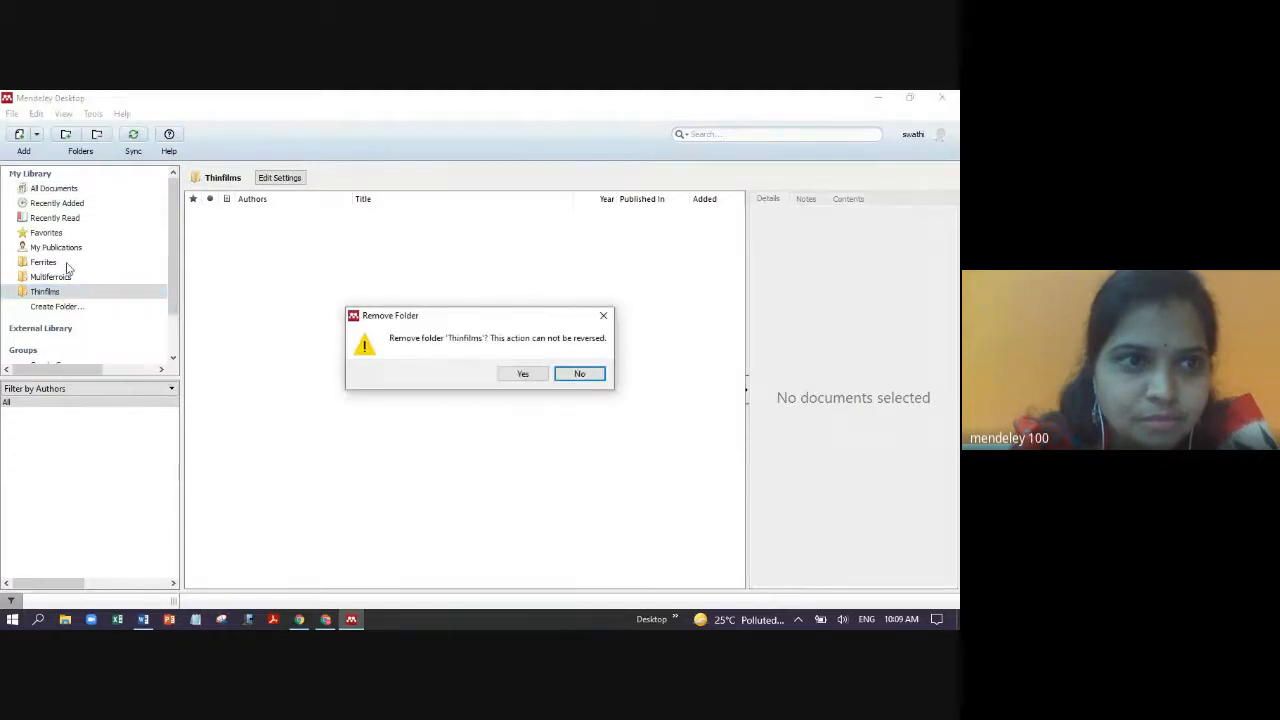
click(521, 373)
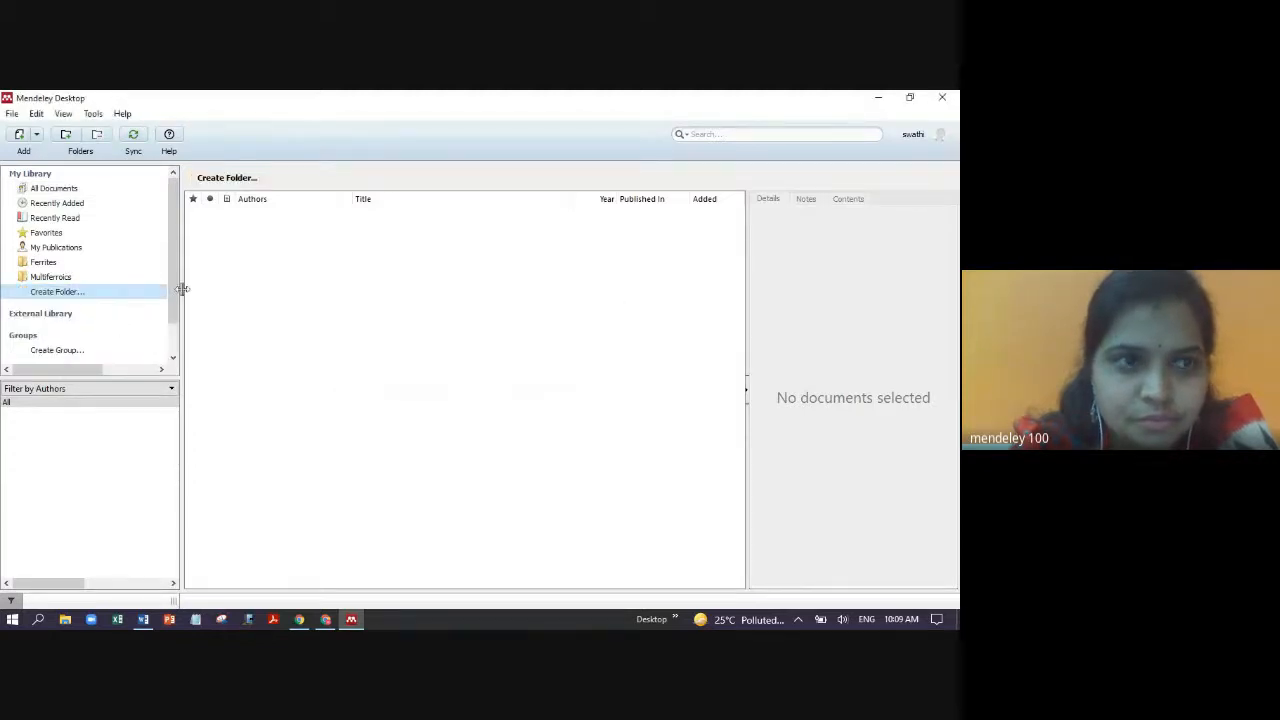
right_click(64, 261)
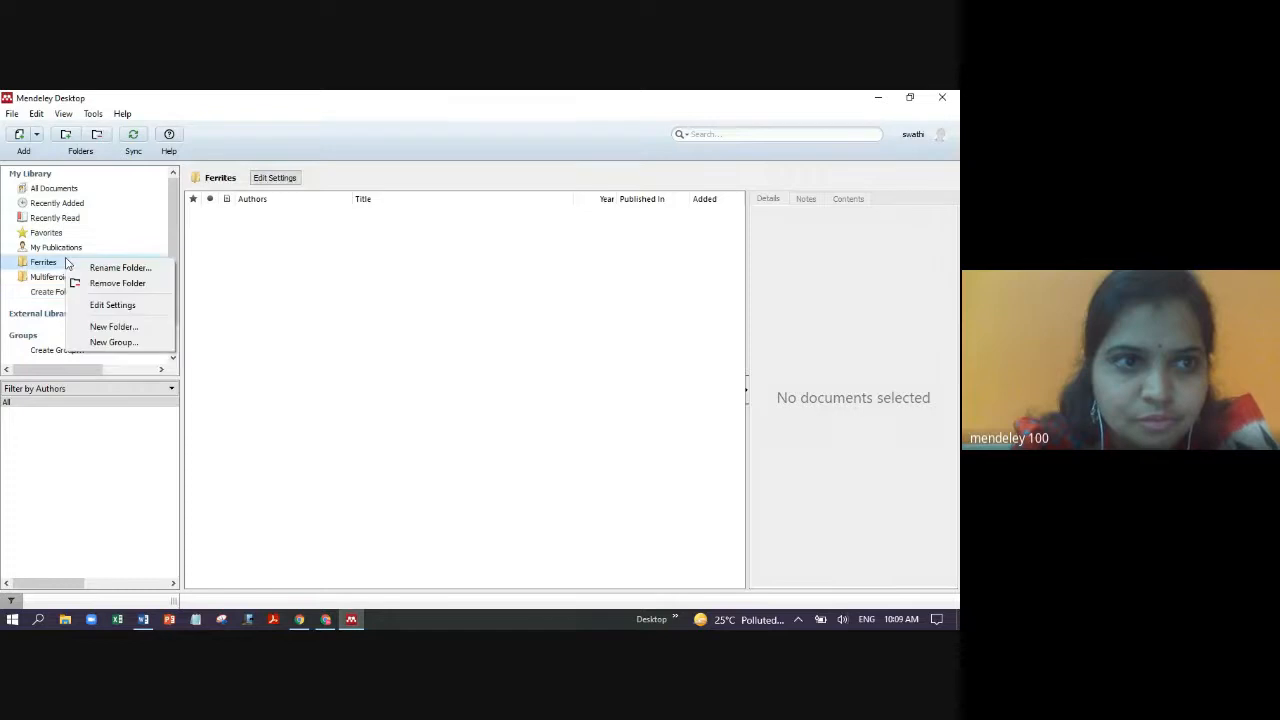
click(117, 283)
click(519, 373)
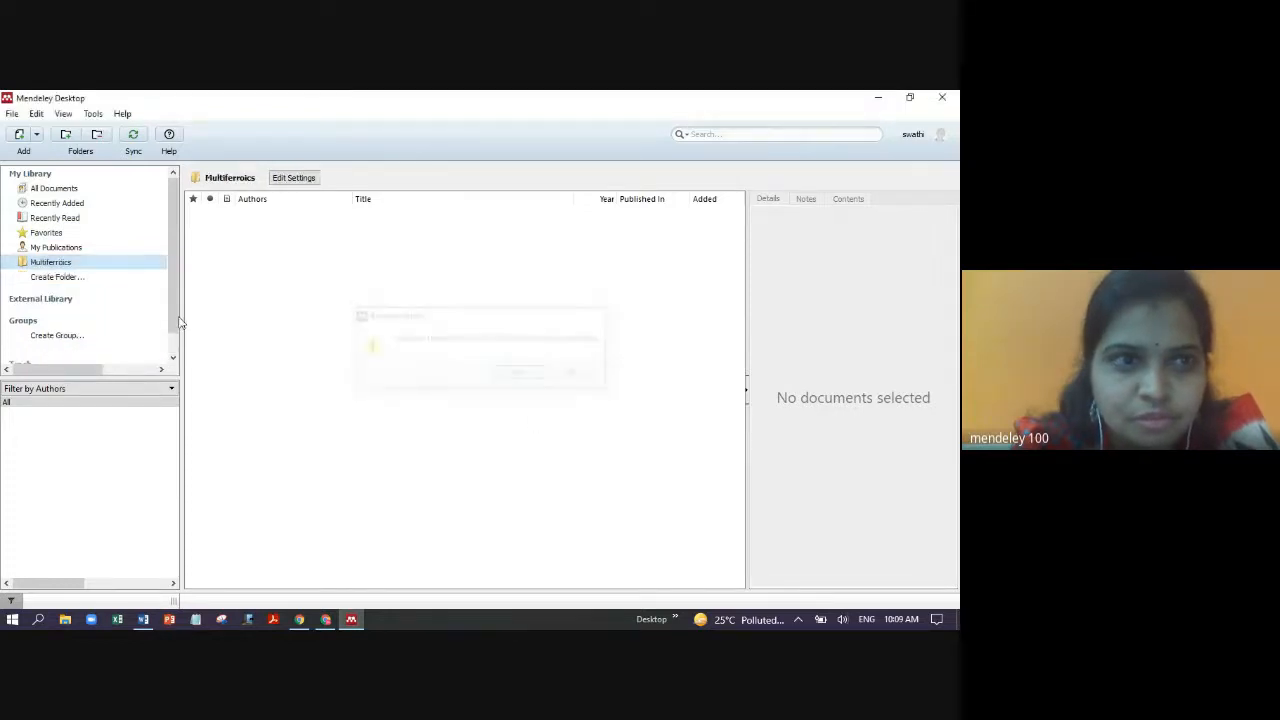
right_click(84, 263)
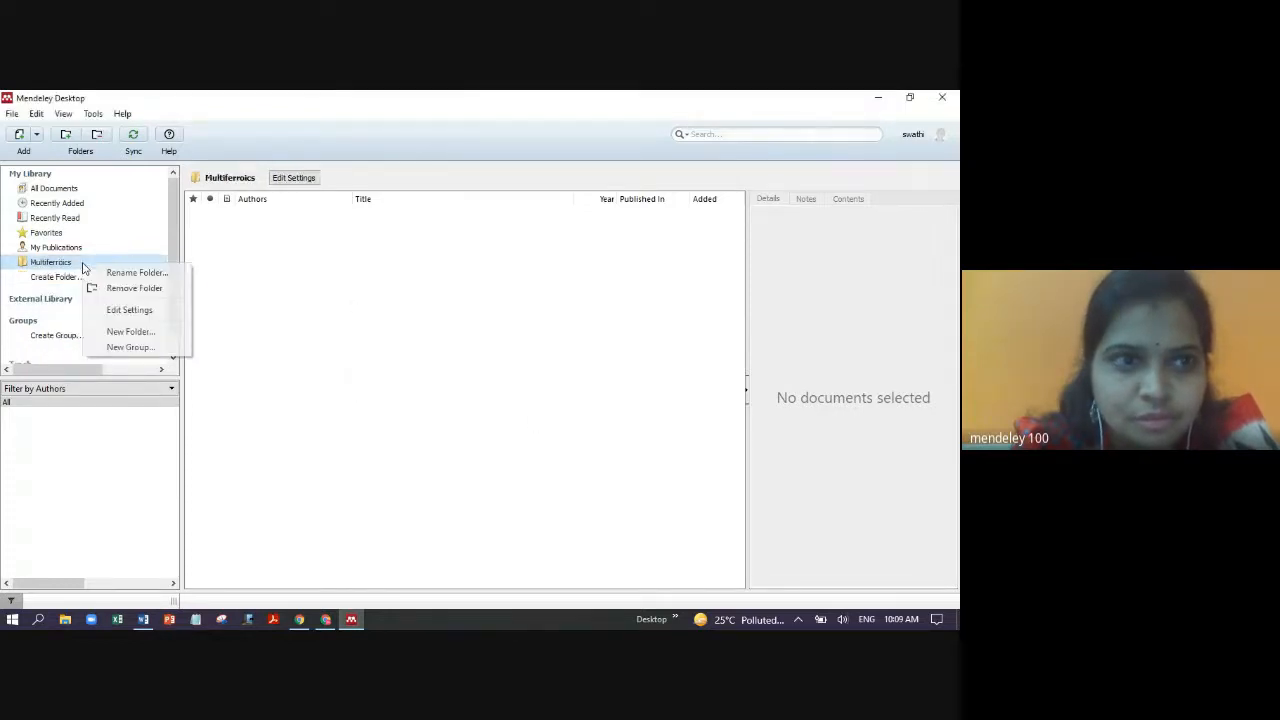
click(141, 289)
click(517, 375)
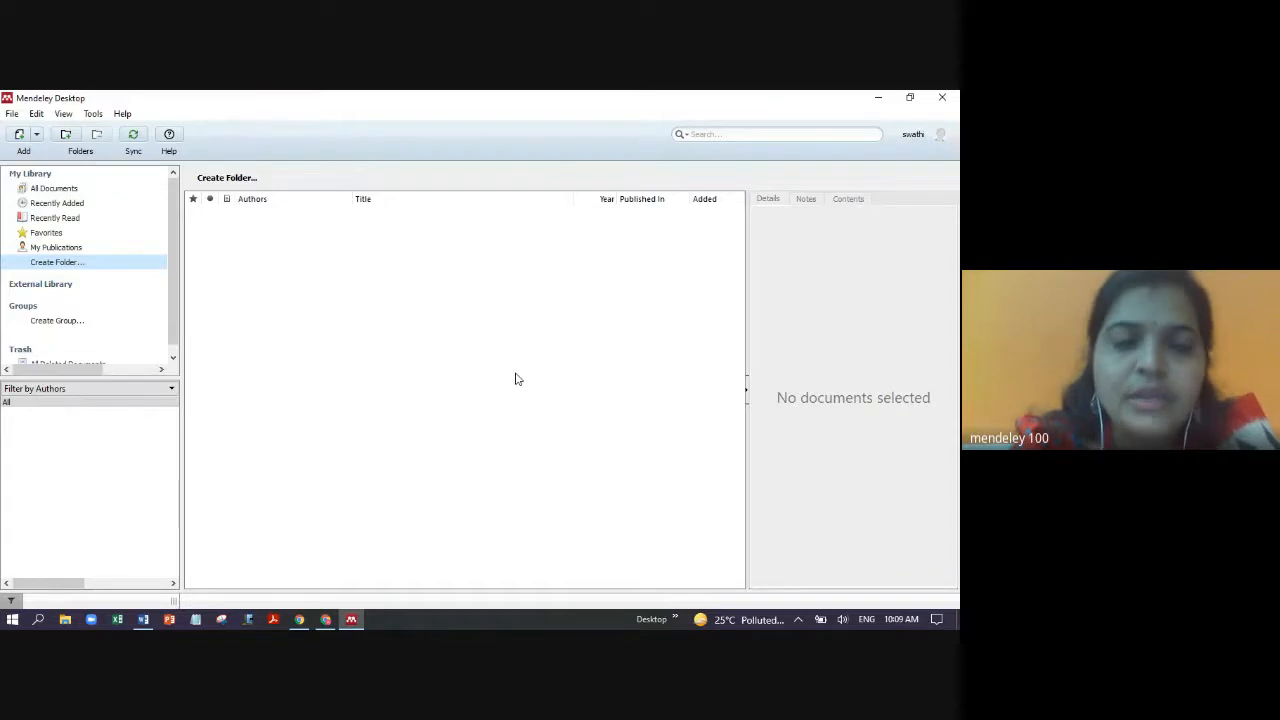
- Look through the File menu and its neighbouring menus for plugin install options
click(13, 114)
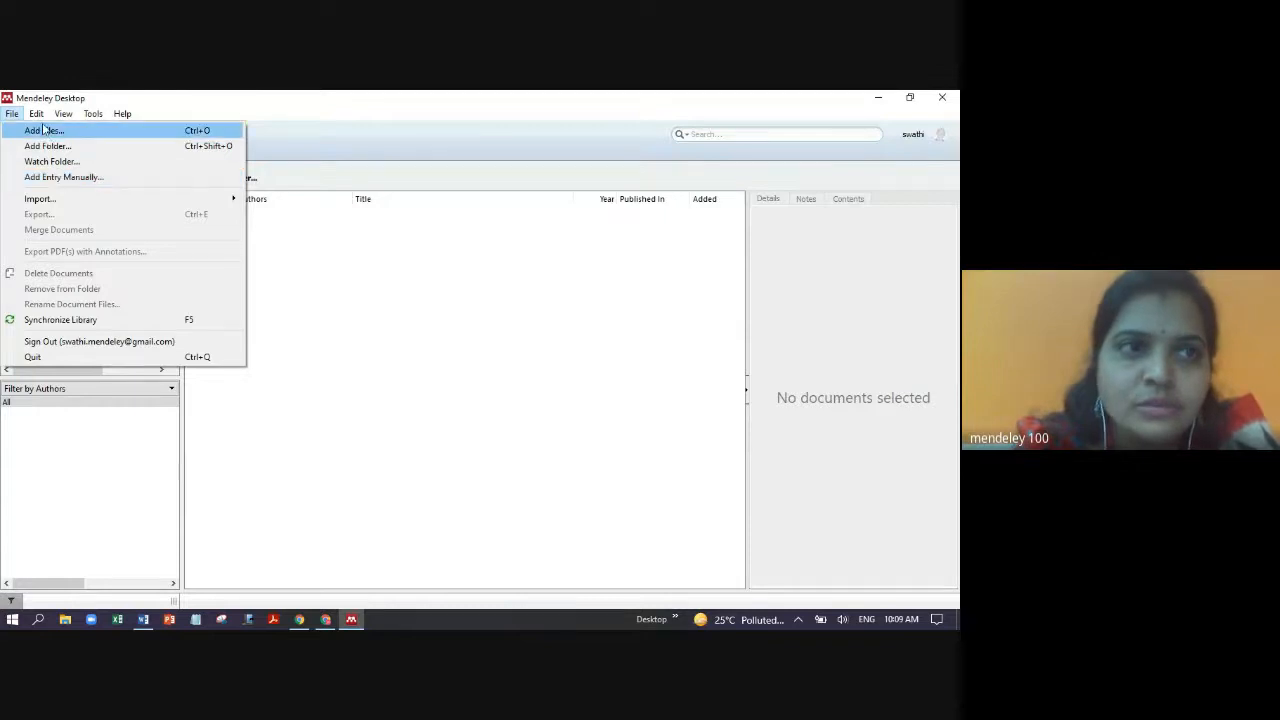
mouse_move(38, 117)
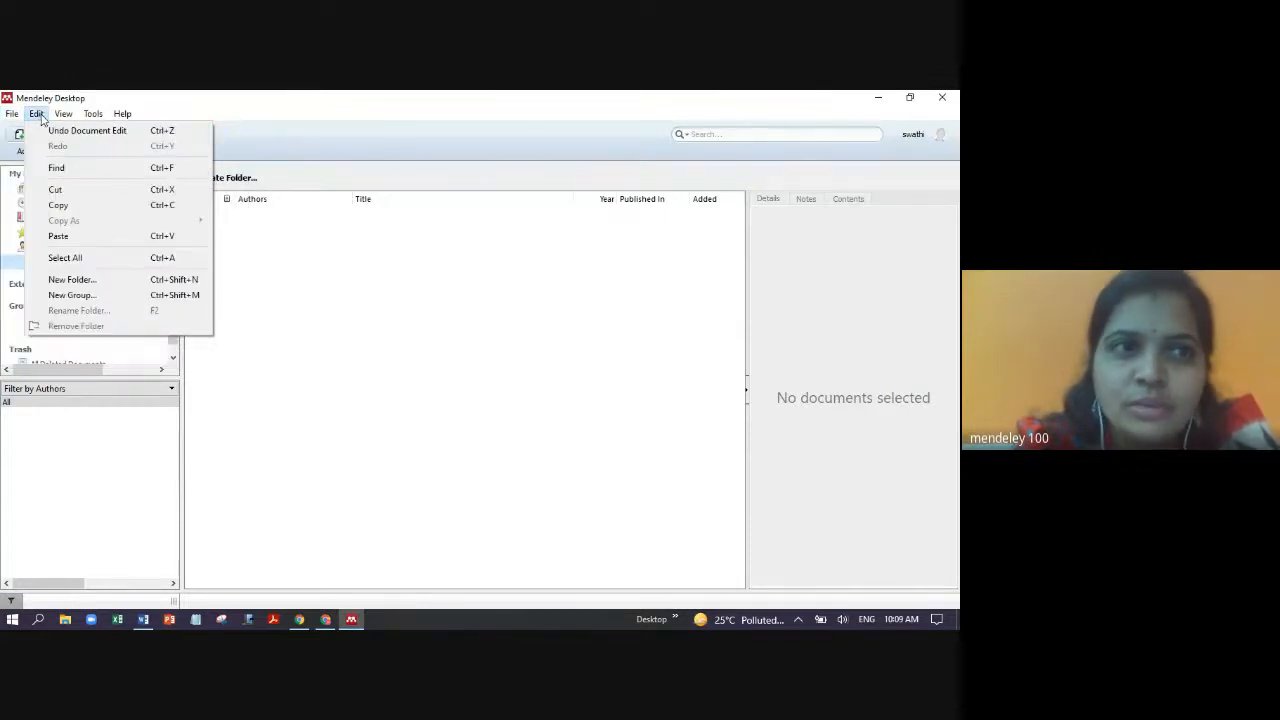
mouse_move(88, 118)
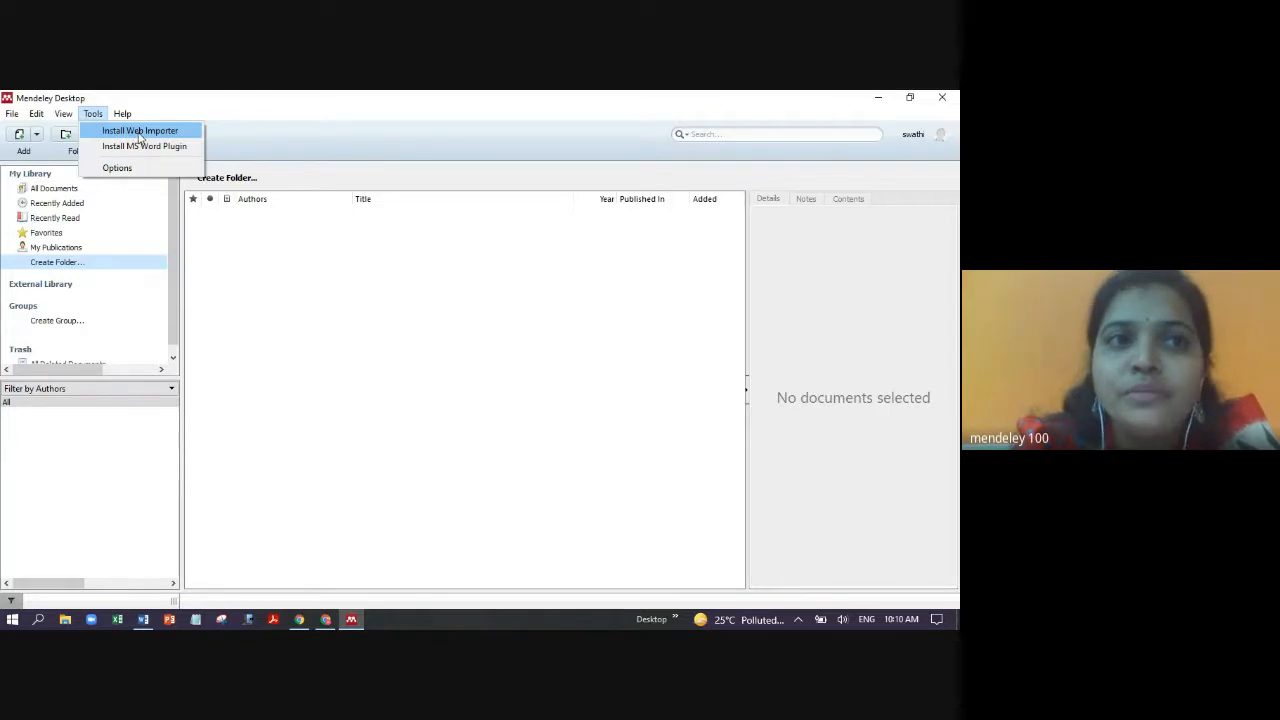
- Add the Mendeley Web Importer extension to Chrome, then return to Mendeley Desktop
click(140, 131)
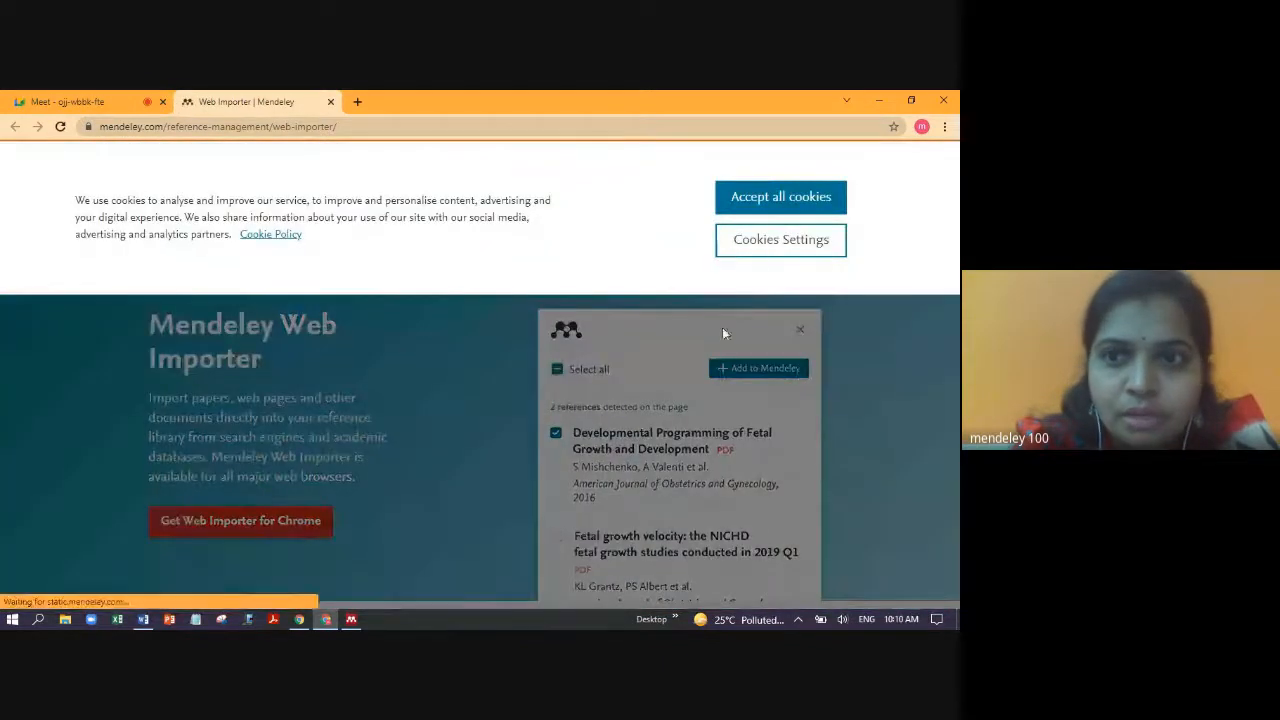
click(805, 200)
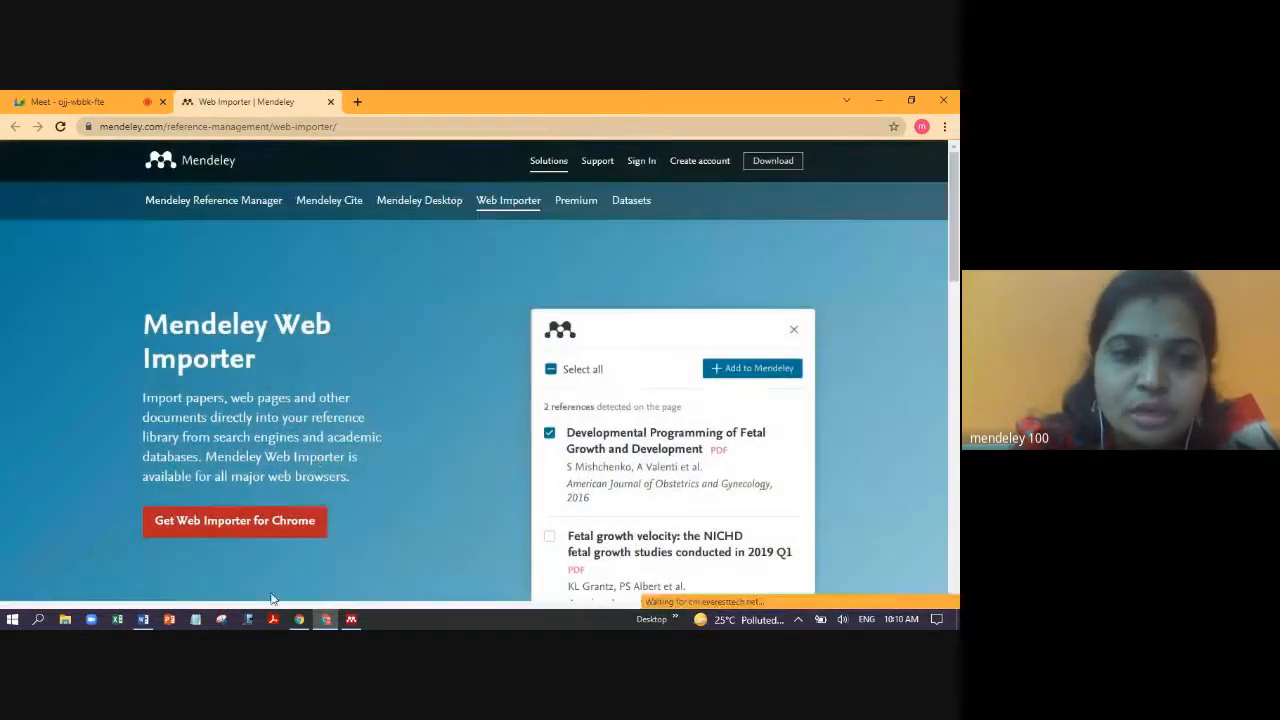
click(258, 527)
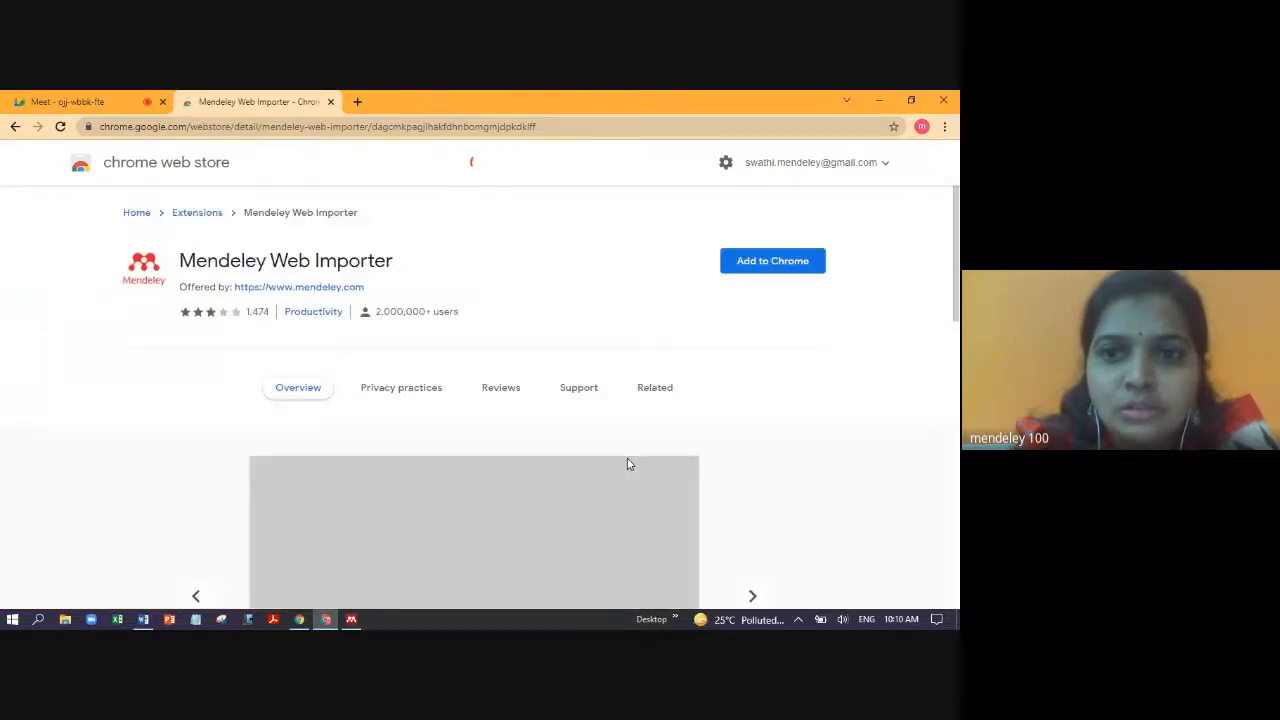
click(778, 266)
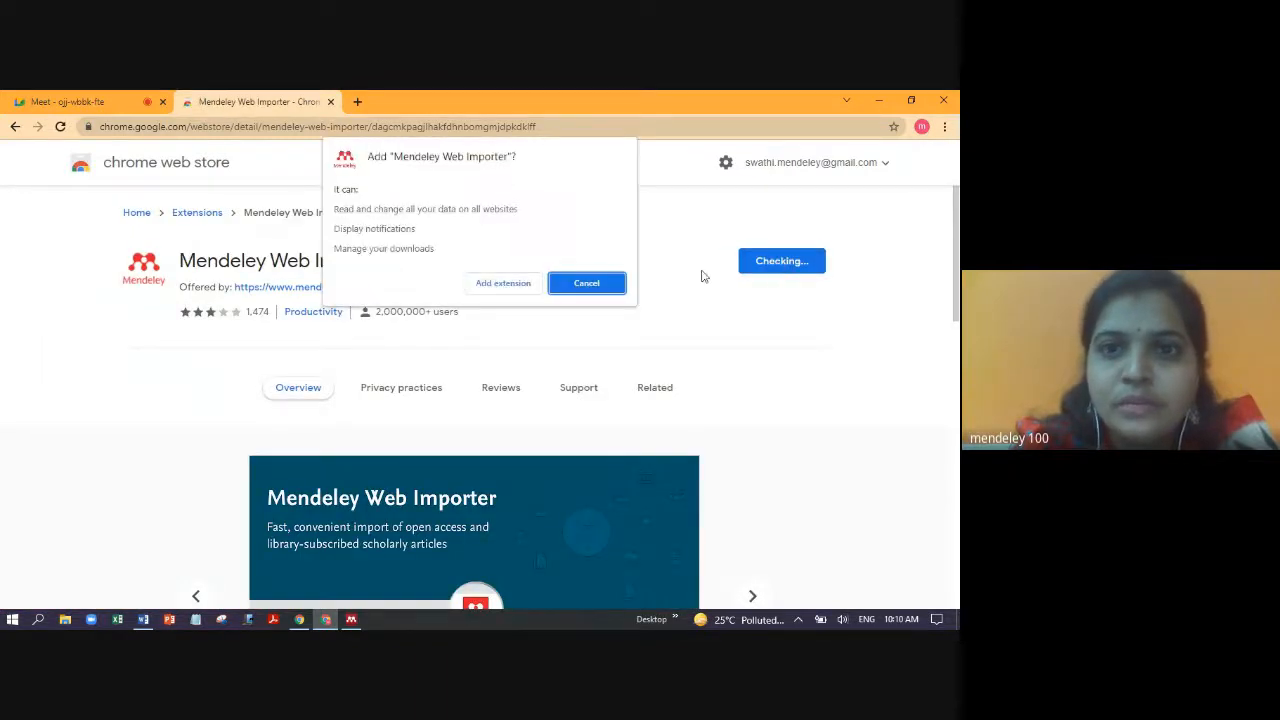
click(513, 287)
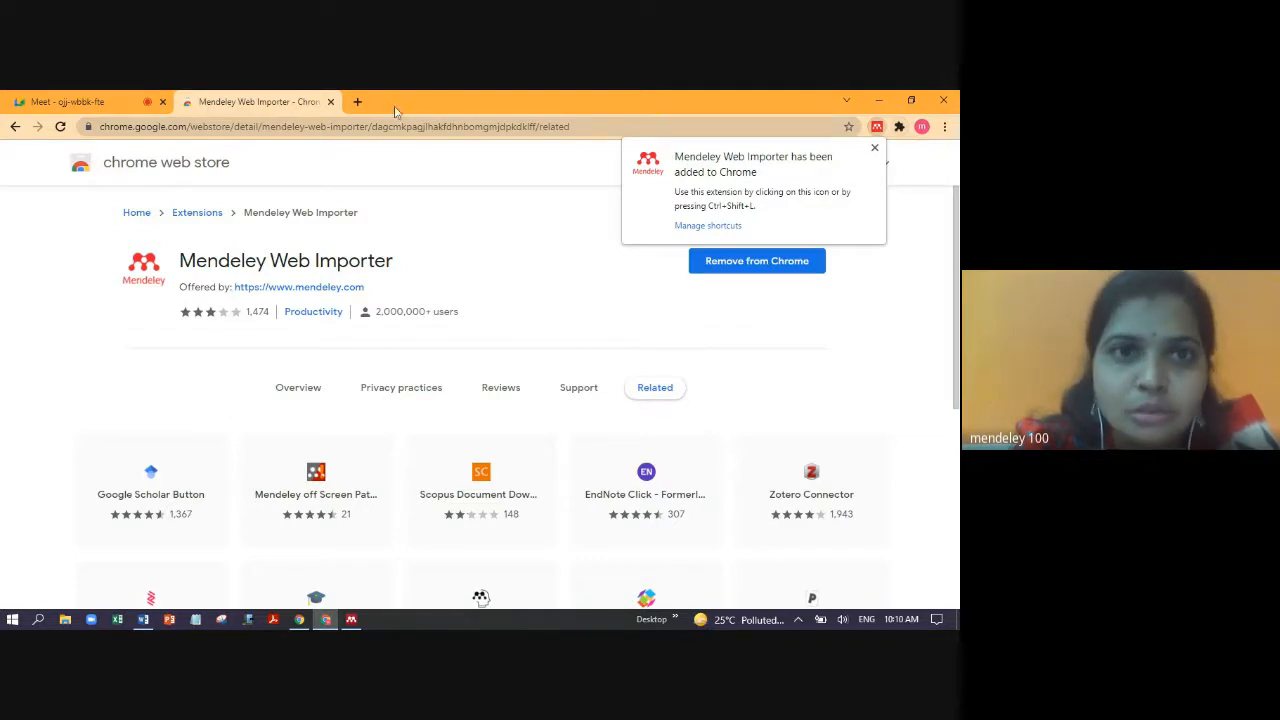
click(330, 101)
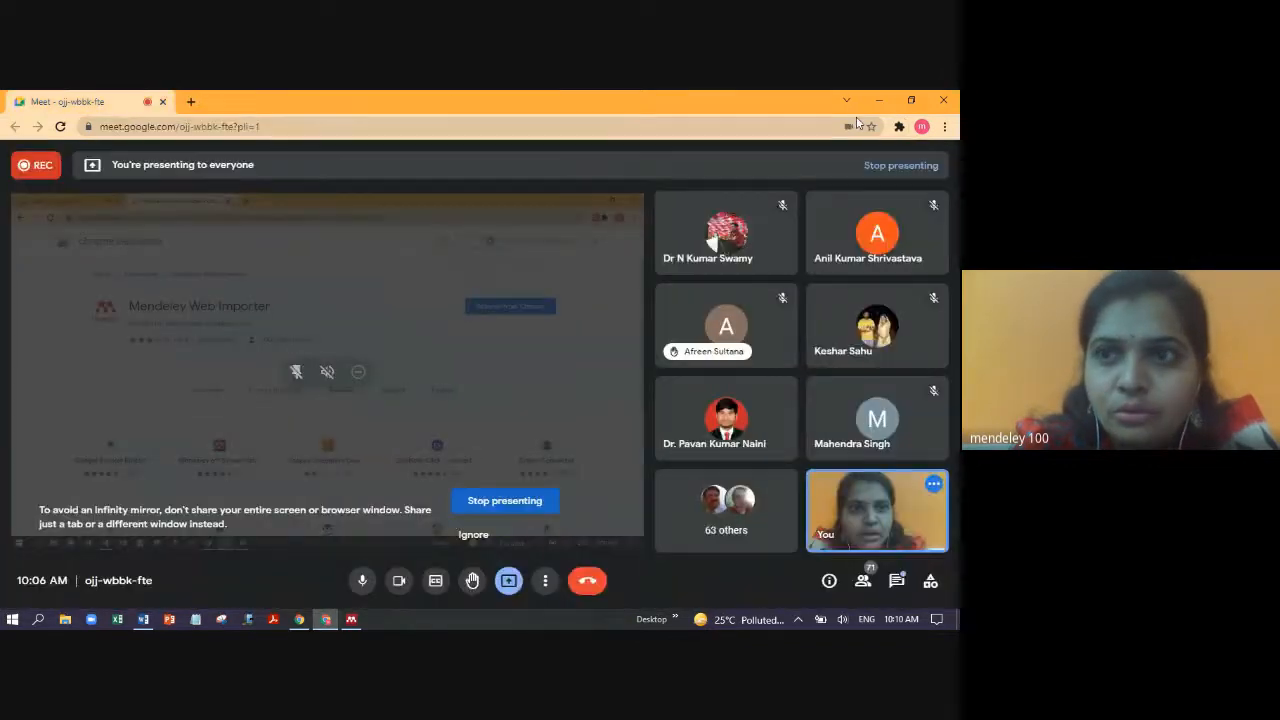
click(878, 100)
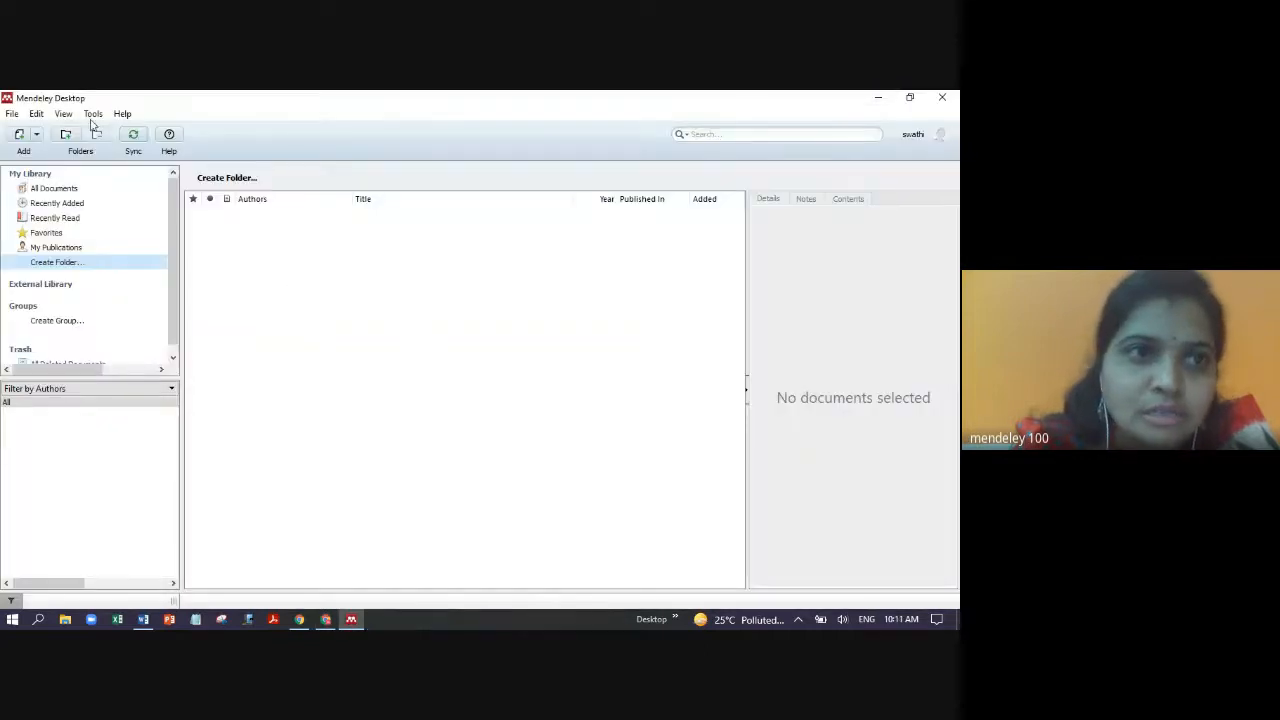
- Check the Tools menu's add-on options, then bring the 'mendeley' Word document forward
click(93, 115)
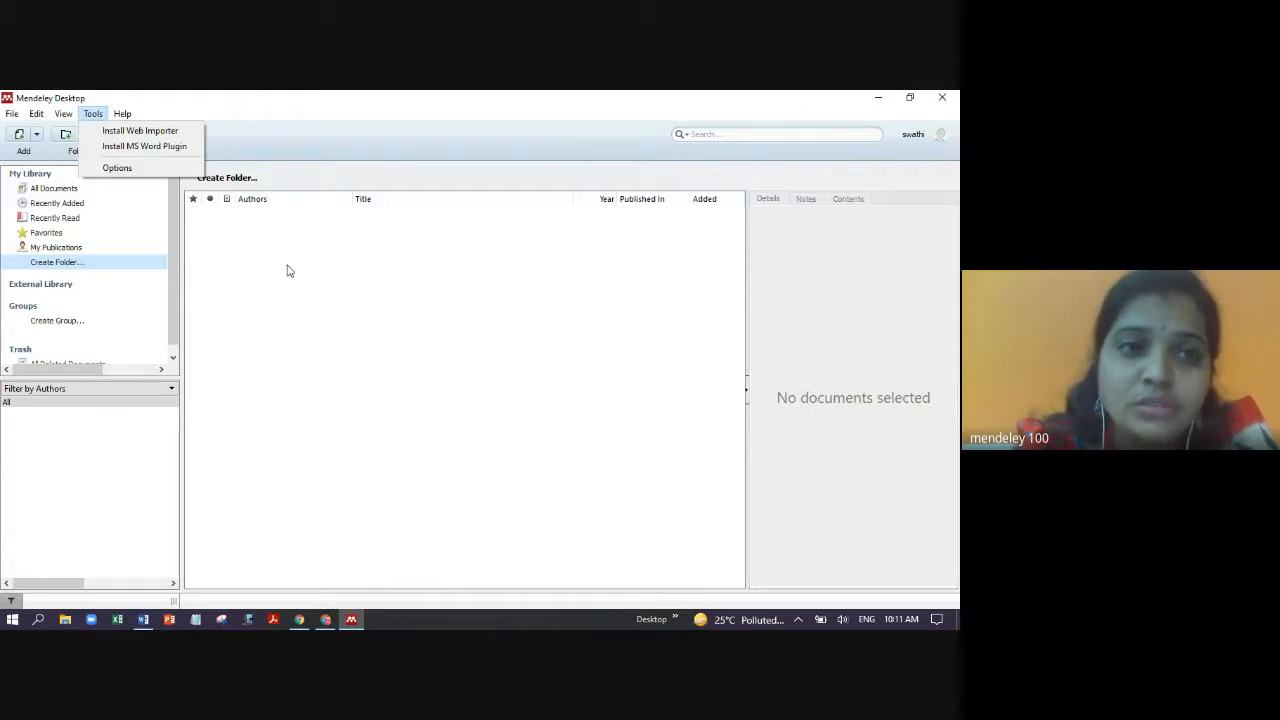
click(143, 620)
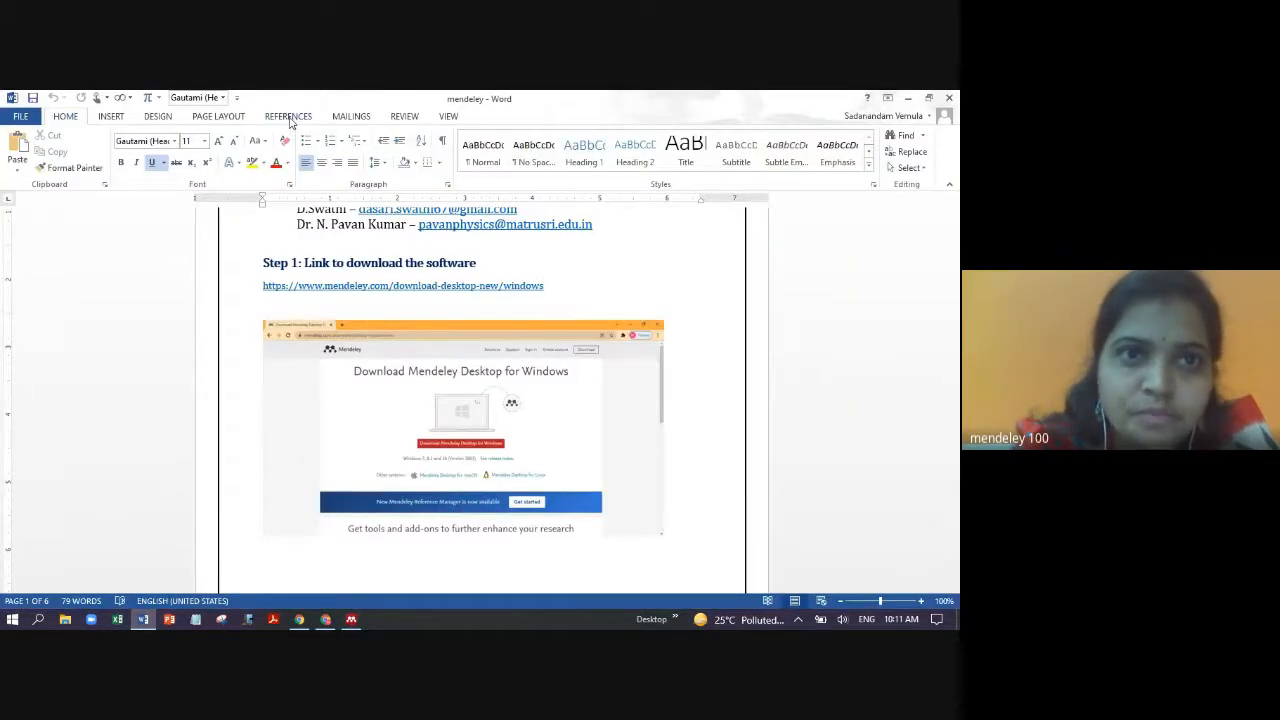
- View Word's REFERENCES tab, then close the 'mendeley' document
click(289, 116)
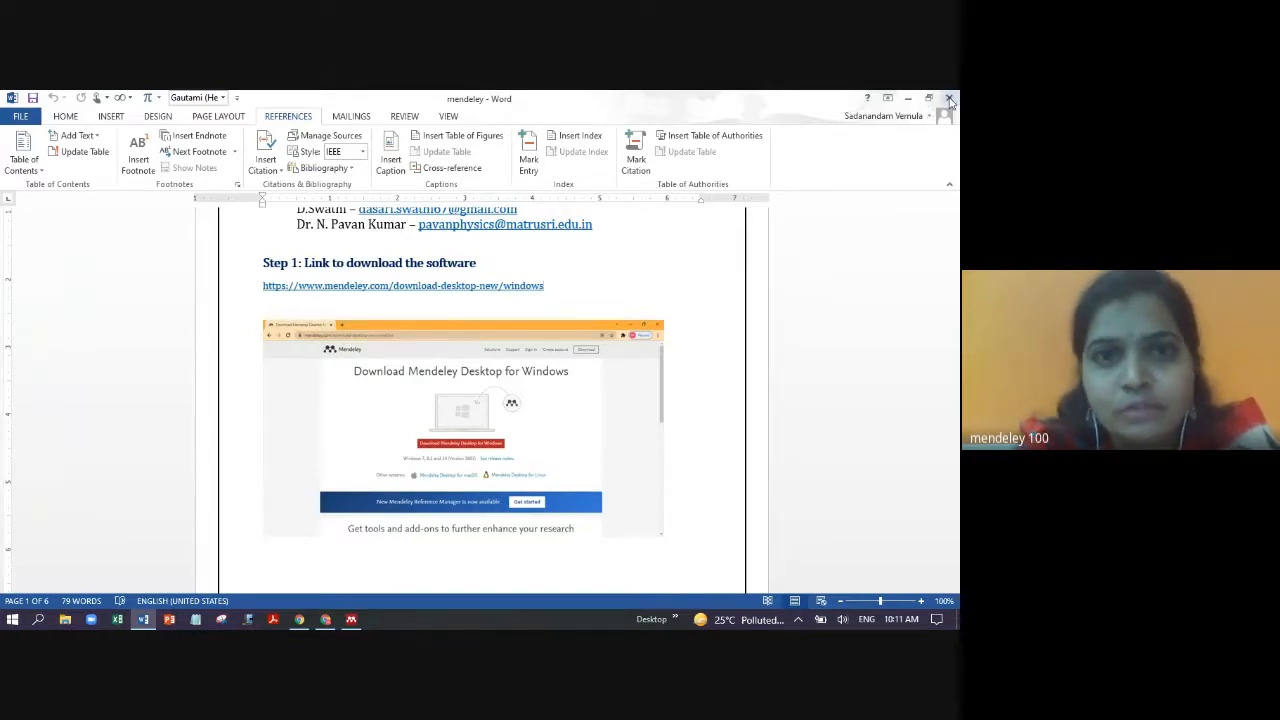
click(949, 99)
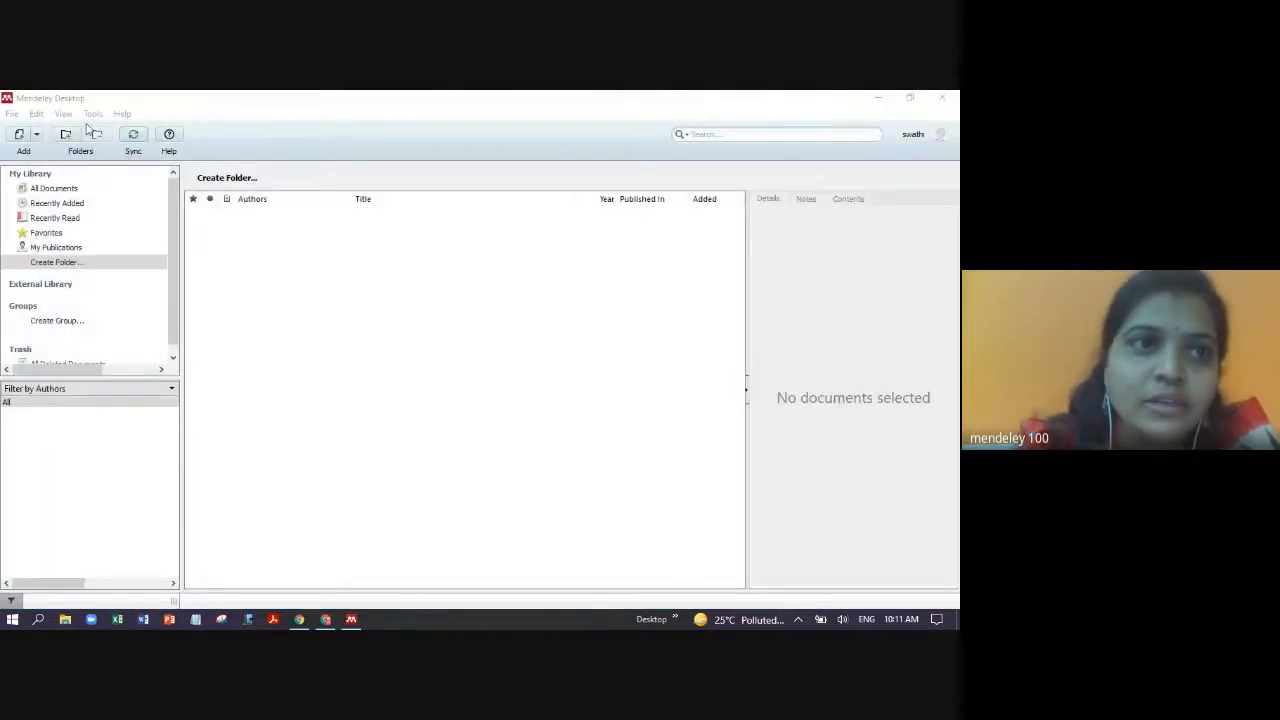
- Run Tools > Install MS Word Plugin from Mendeley Desktop
click(93, 114)
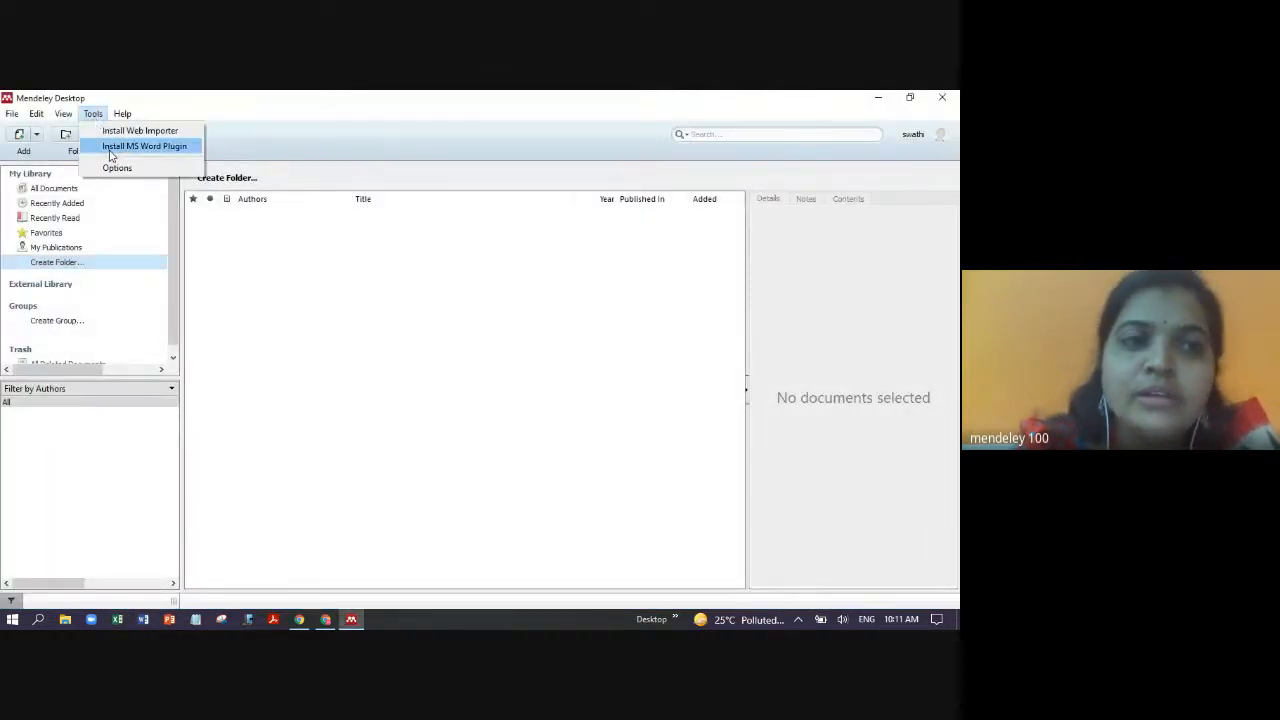
click(111, 156)
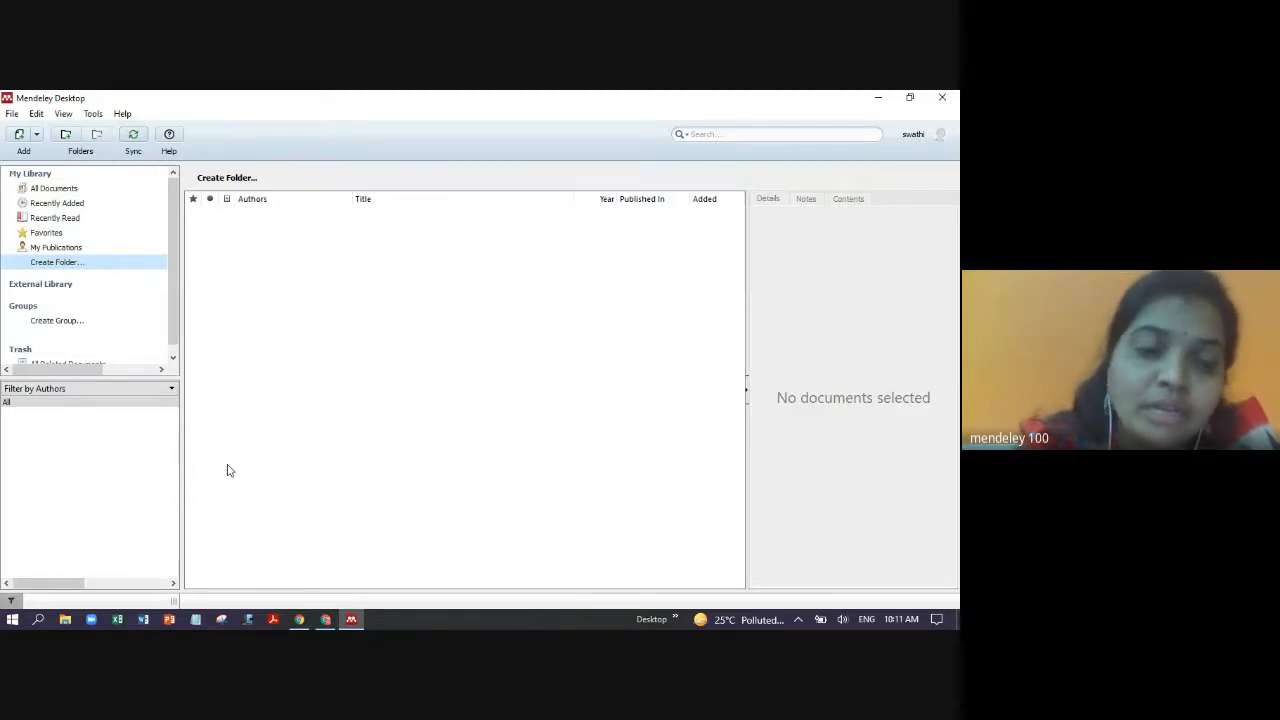
- Open a blank Word document, verify REFERENCES shows Mendeley Cite-O-Matic, then close Word
click(143, 619)
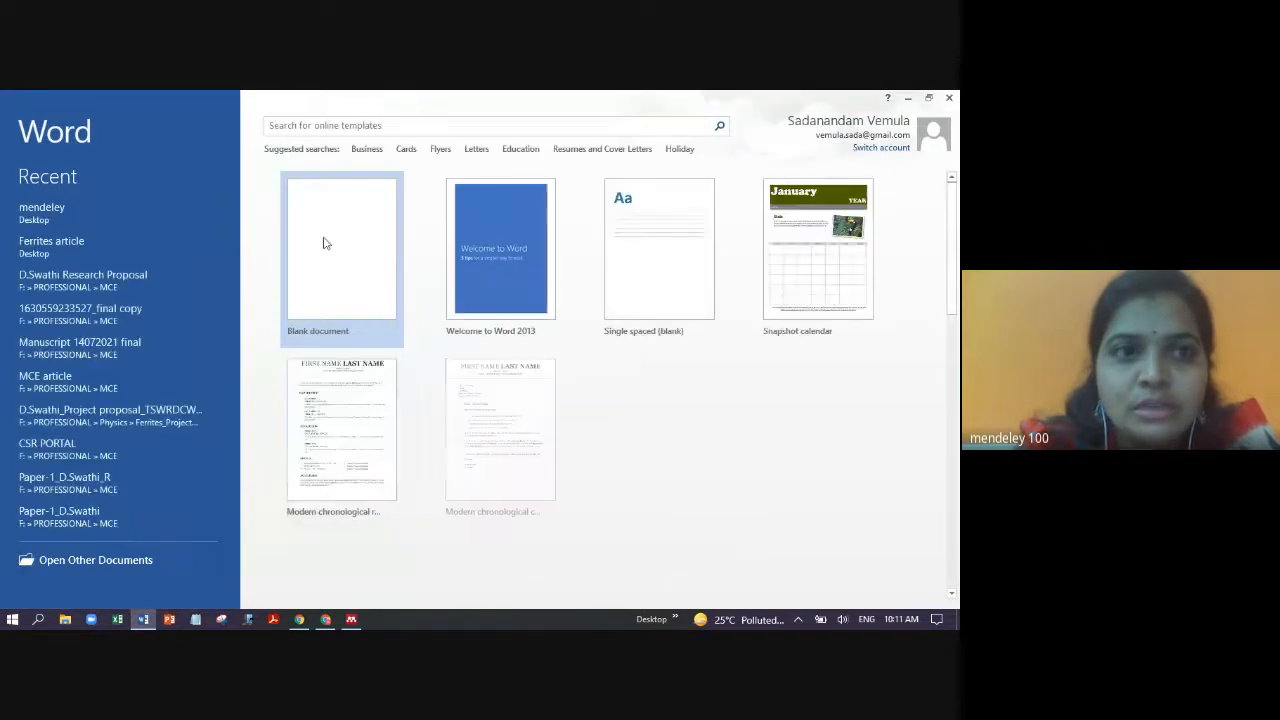
click(323, 243)
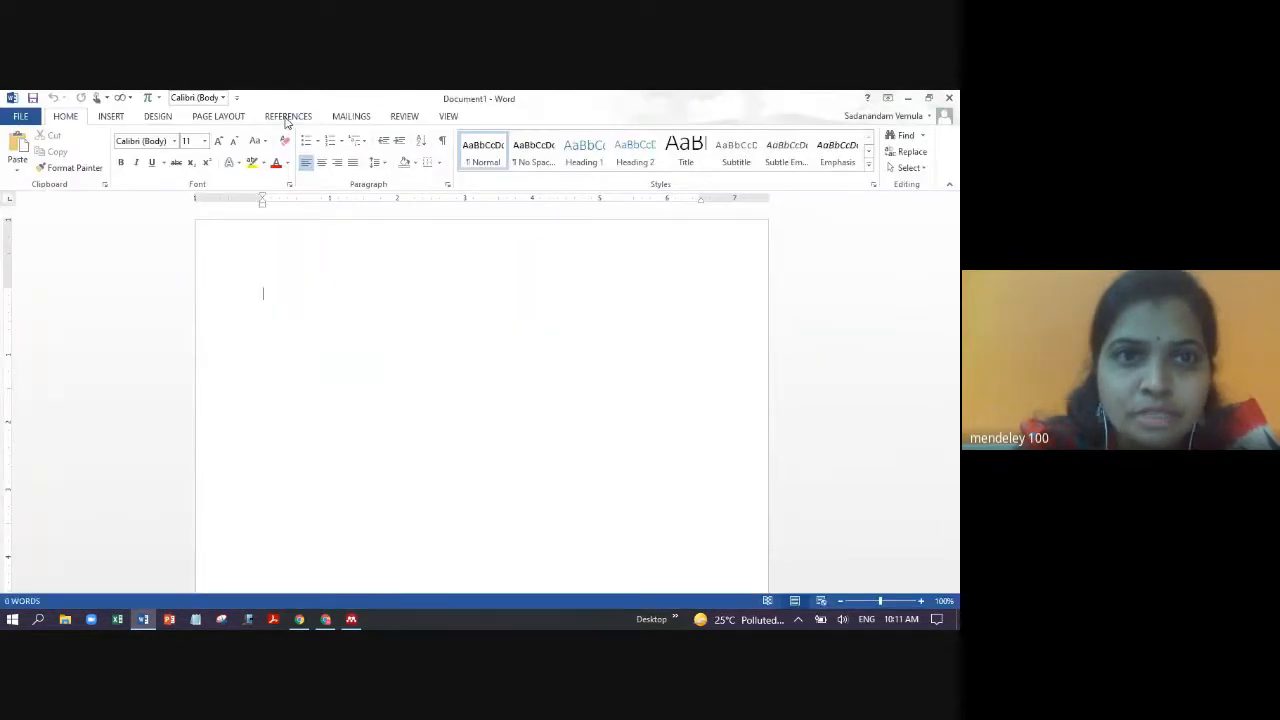
click(287, 117)
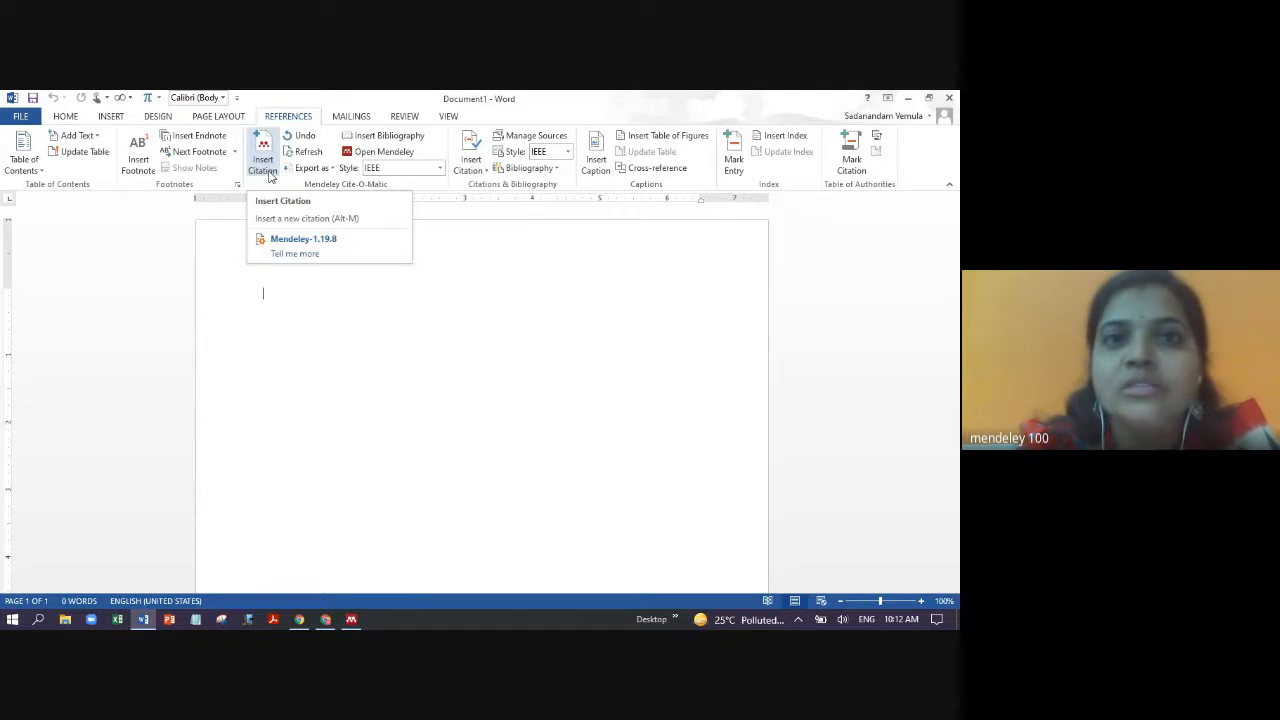
click(950, 98)
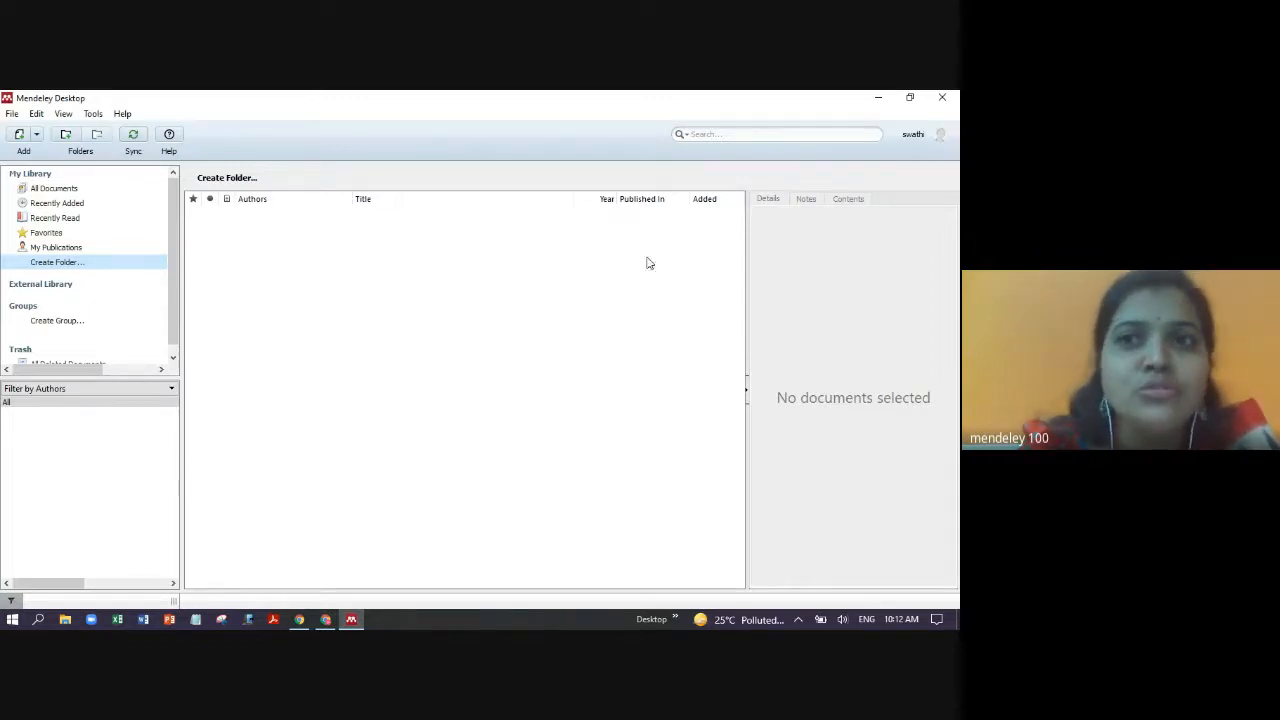
- Import the 2017 Ni-Cu-Zn nanoferrites PDF from the desktop into the library and view its details
click(910, 97)
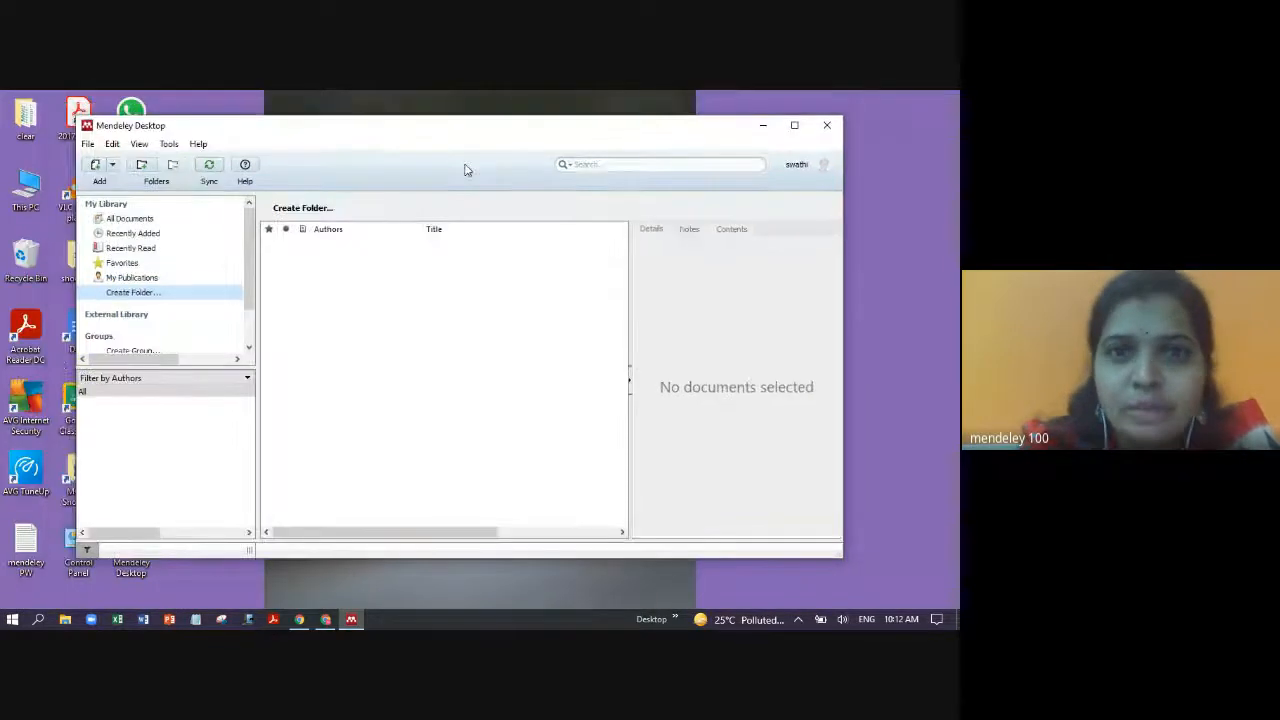
drag(449, 128, 538, 133)
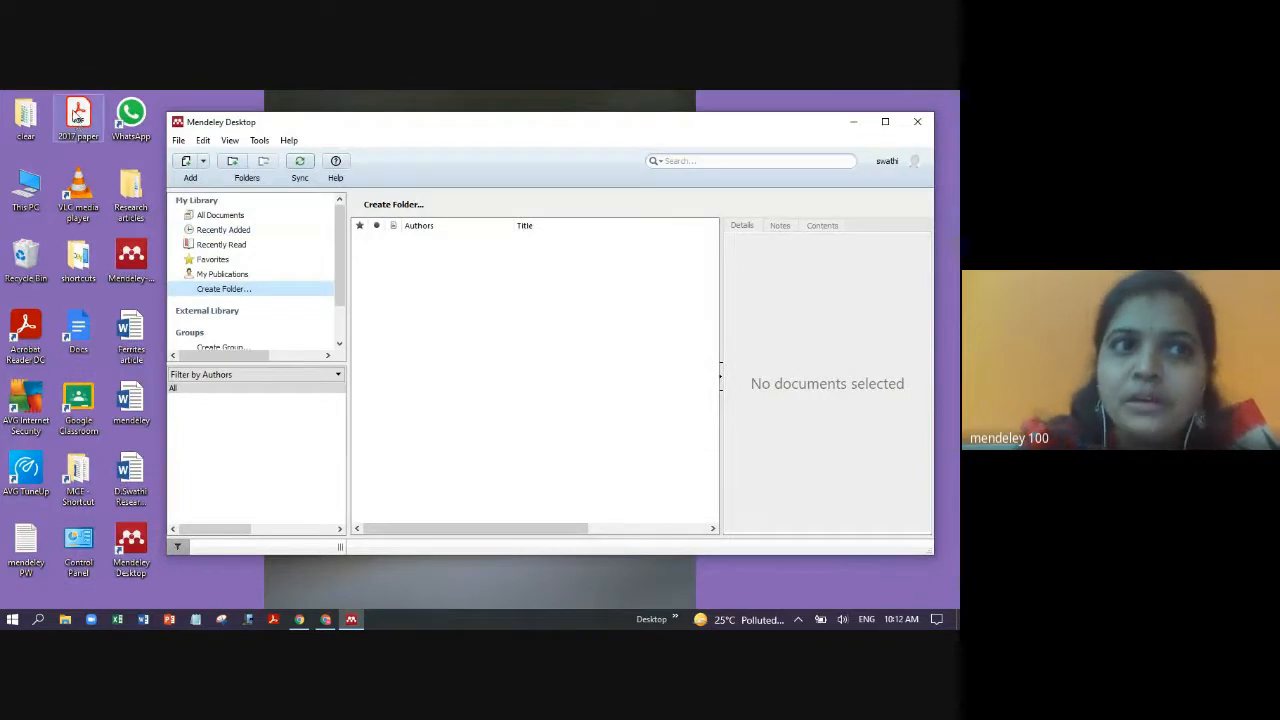
drag(78, 117, 438, 304)
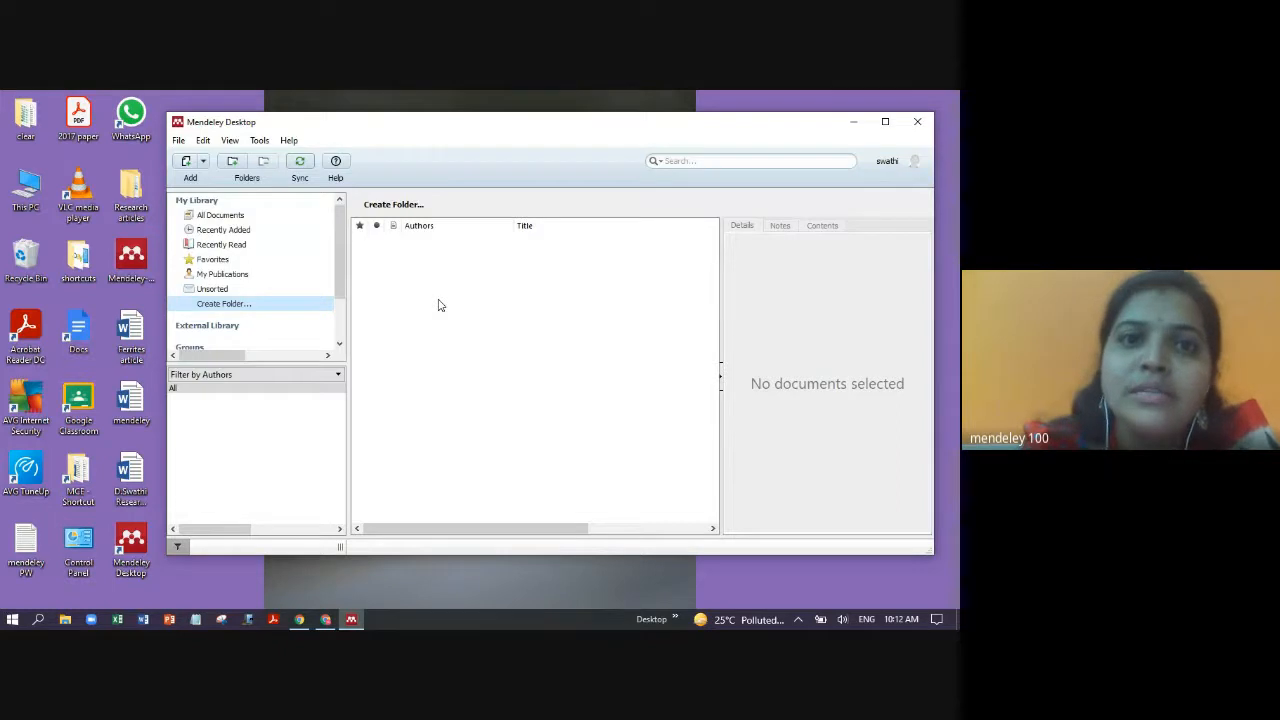
click(252, 216)
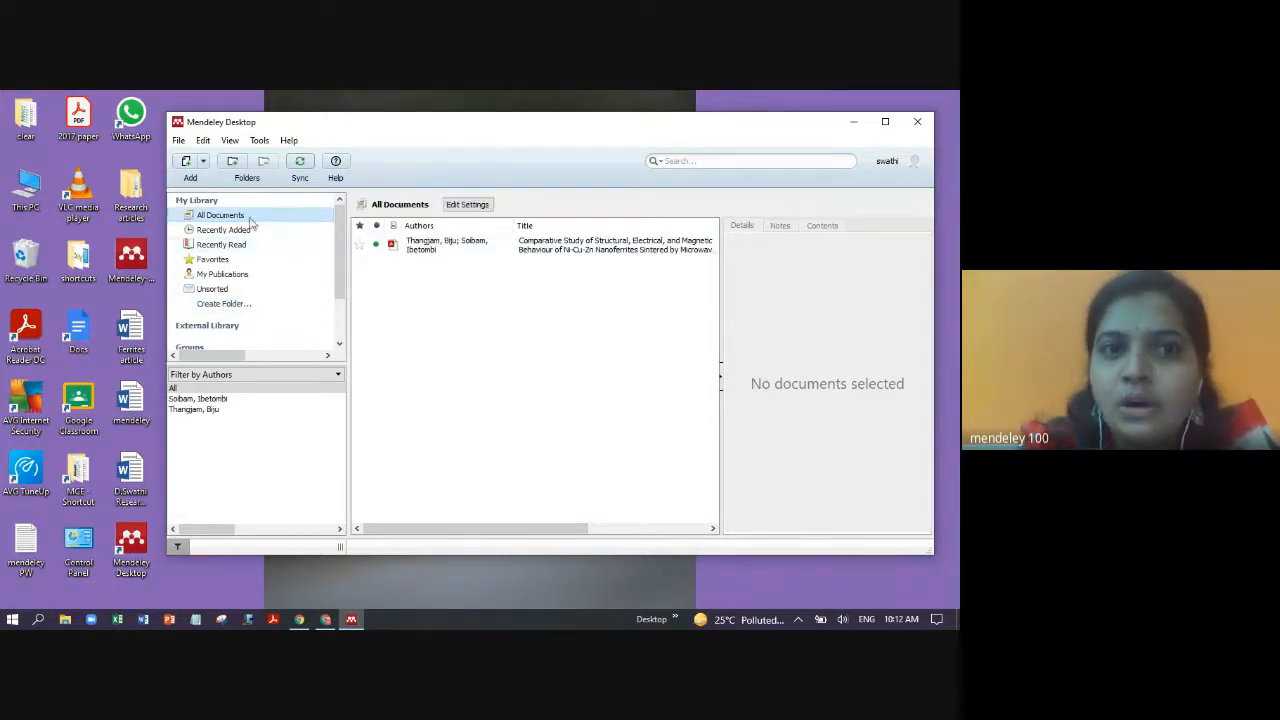
click(600, 250)
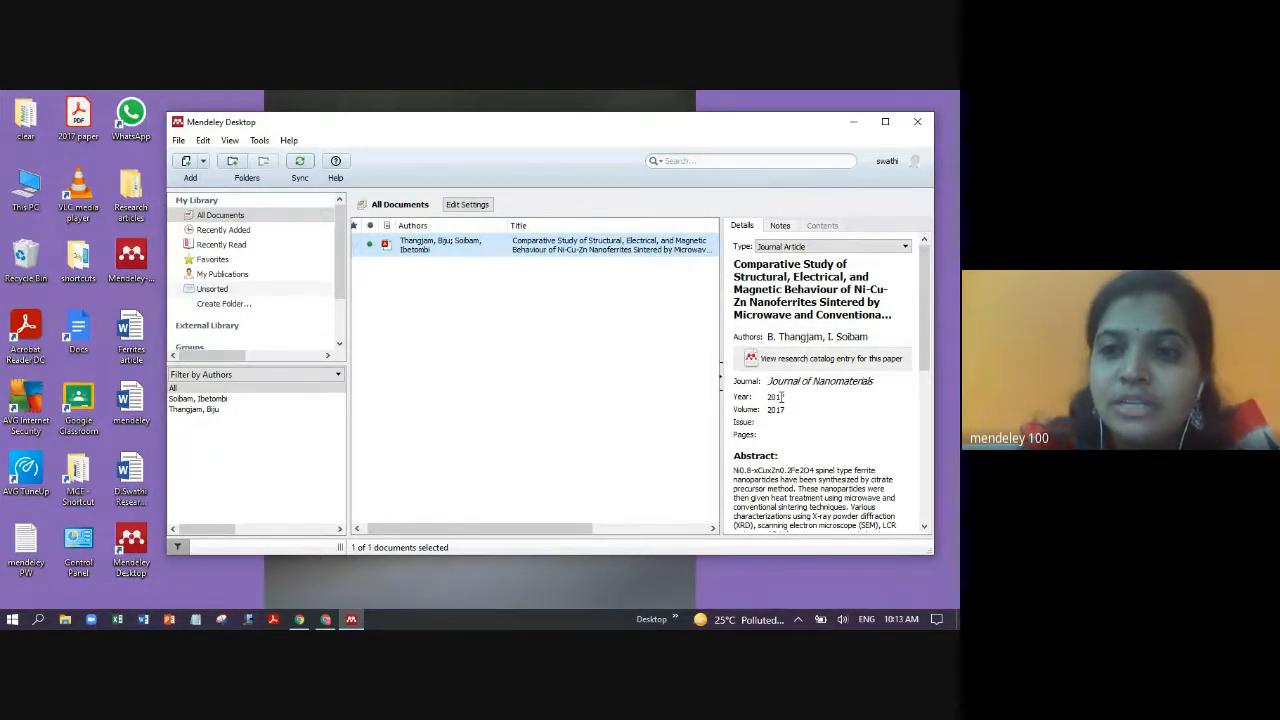
mouse_move(926, 310)
mouse_down()
mouse_move(958, 426)
mouse_move(921, 320)
mouse_up()
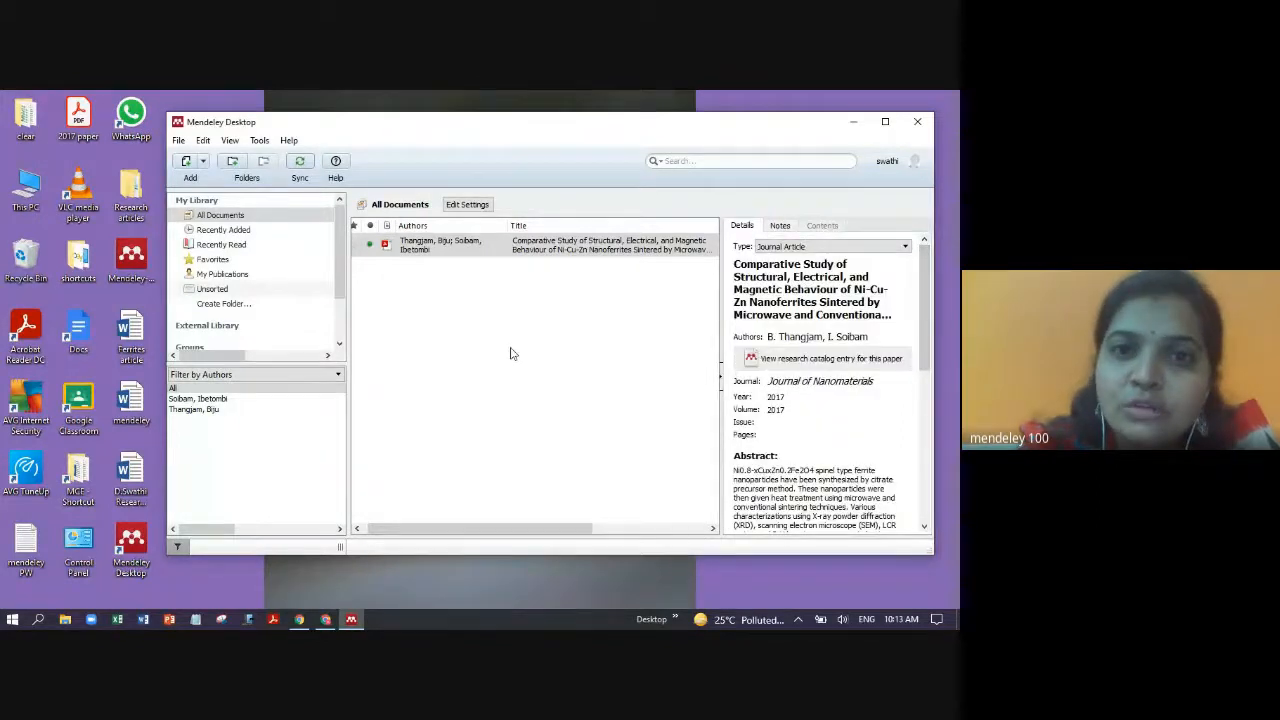
double_click(515, 252)
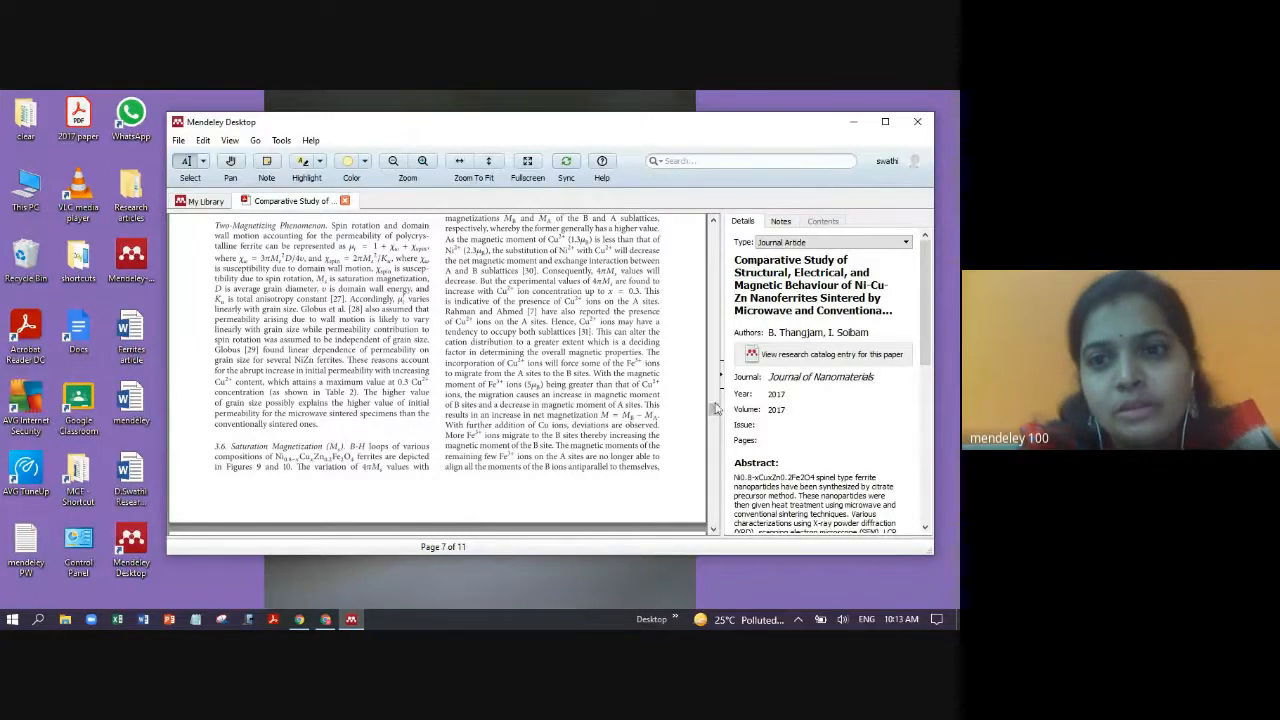
drag(714, 405, 710, 228)
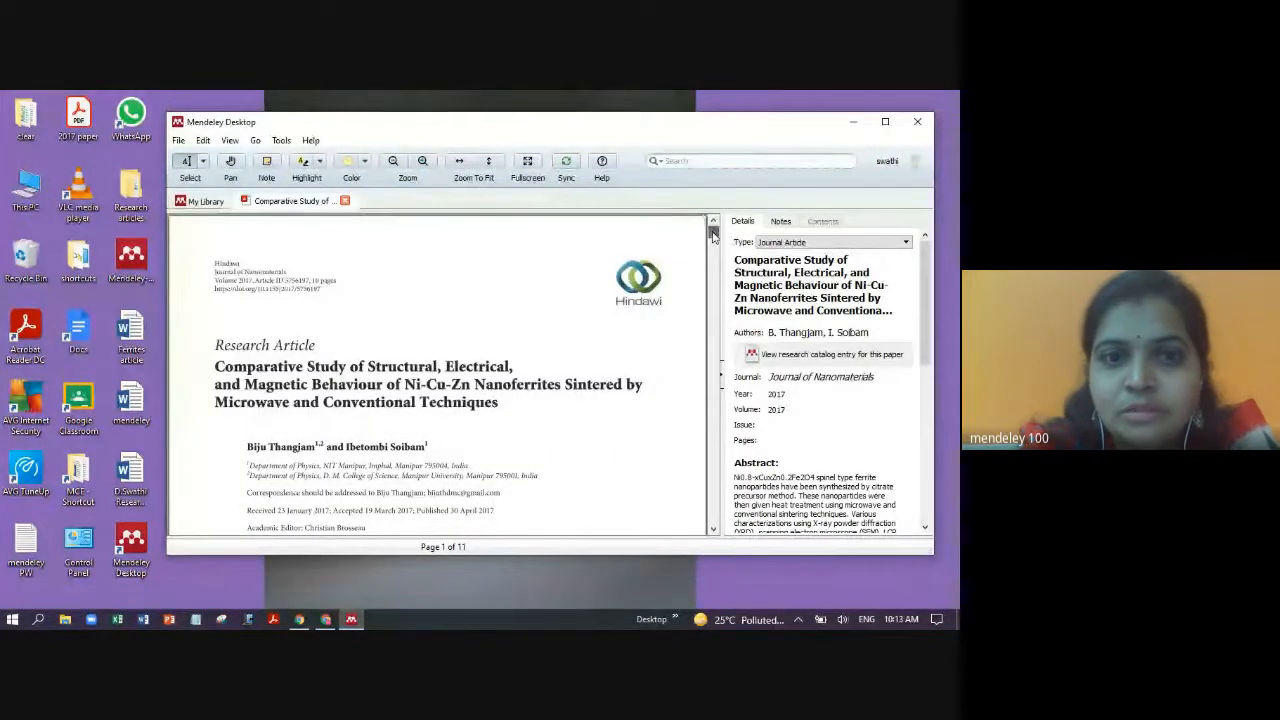
drag(714, 232, 772, 475)
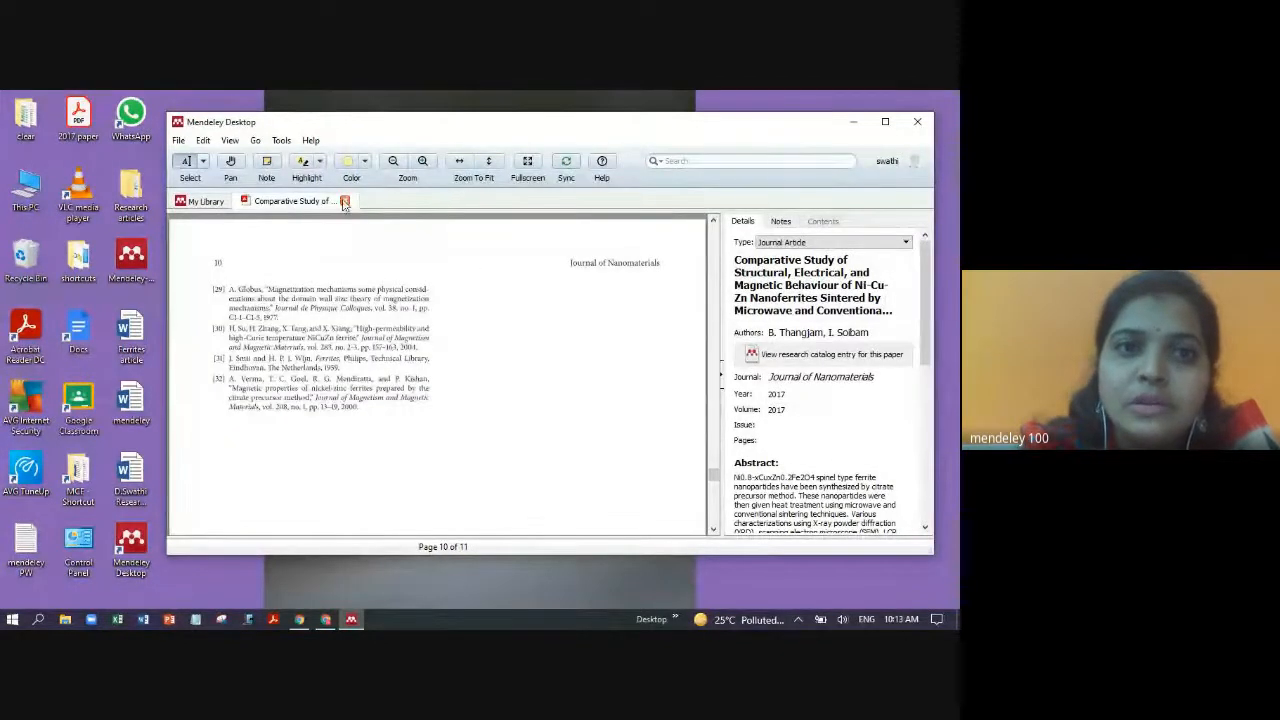
click(344, 201)
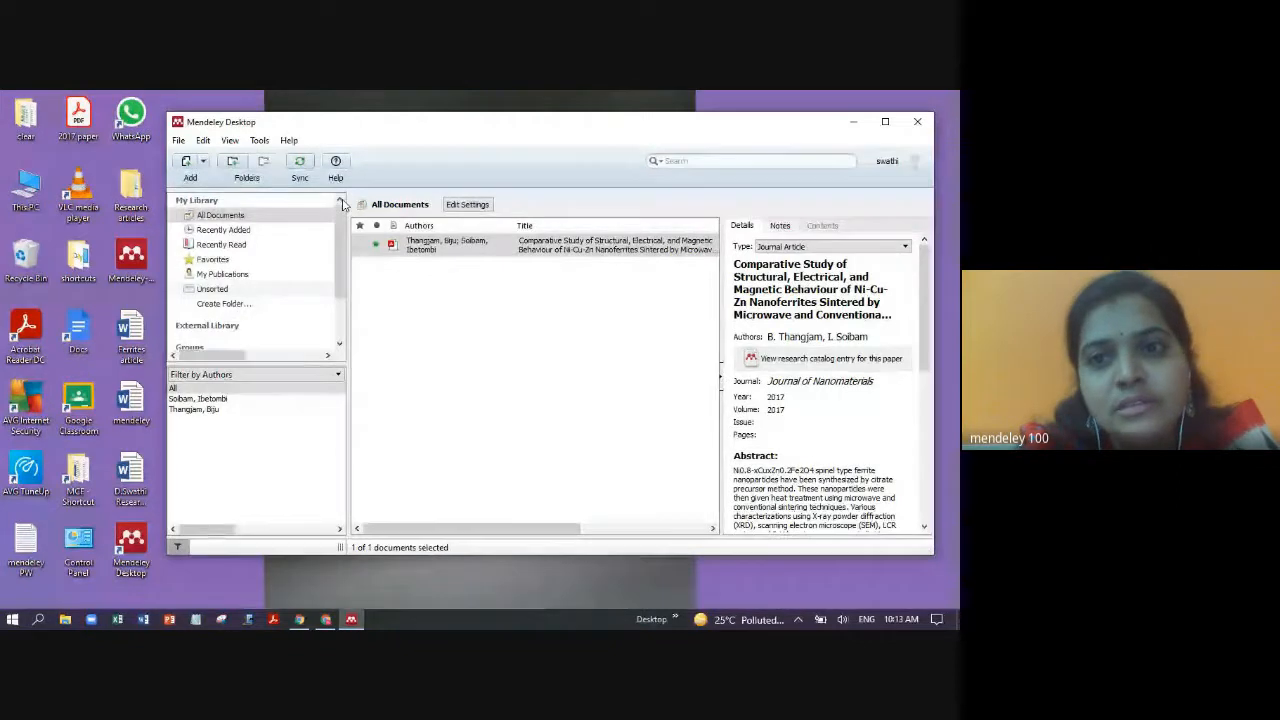
- Add the kumar2014 PDF from Desktop > Research articles > ferrites to the library
click(178, 140)
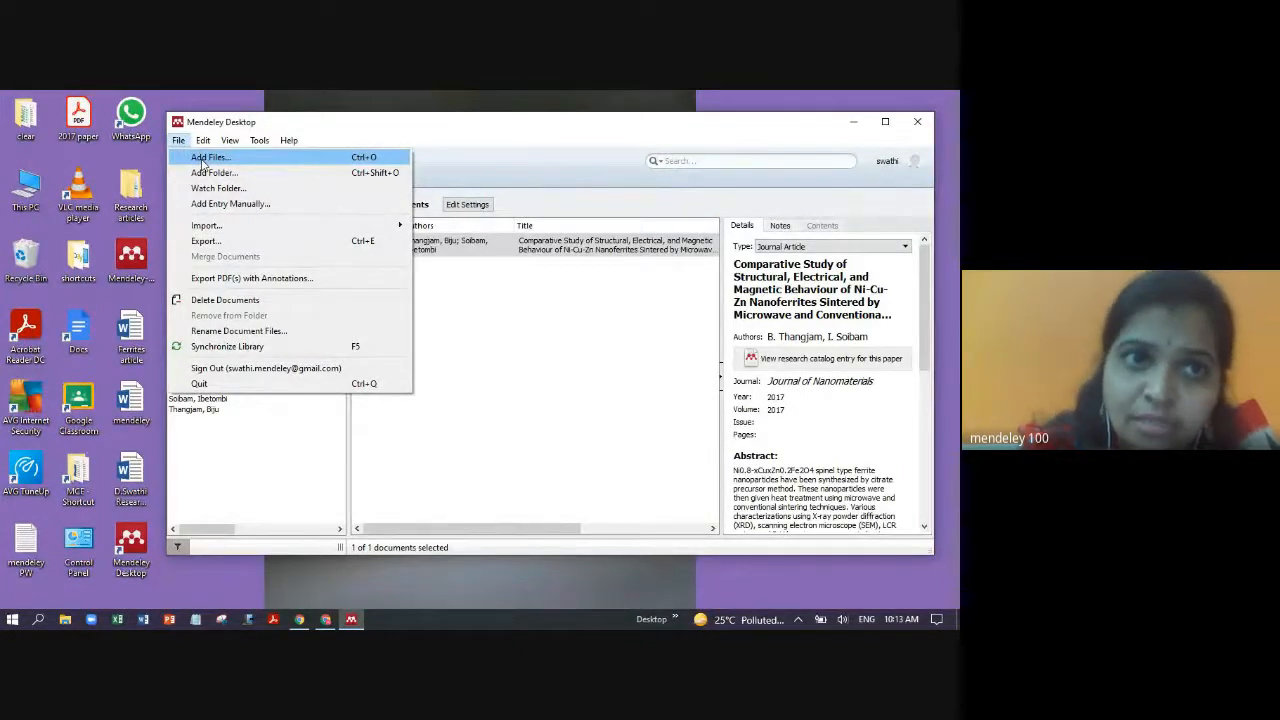
click(205, 158)
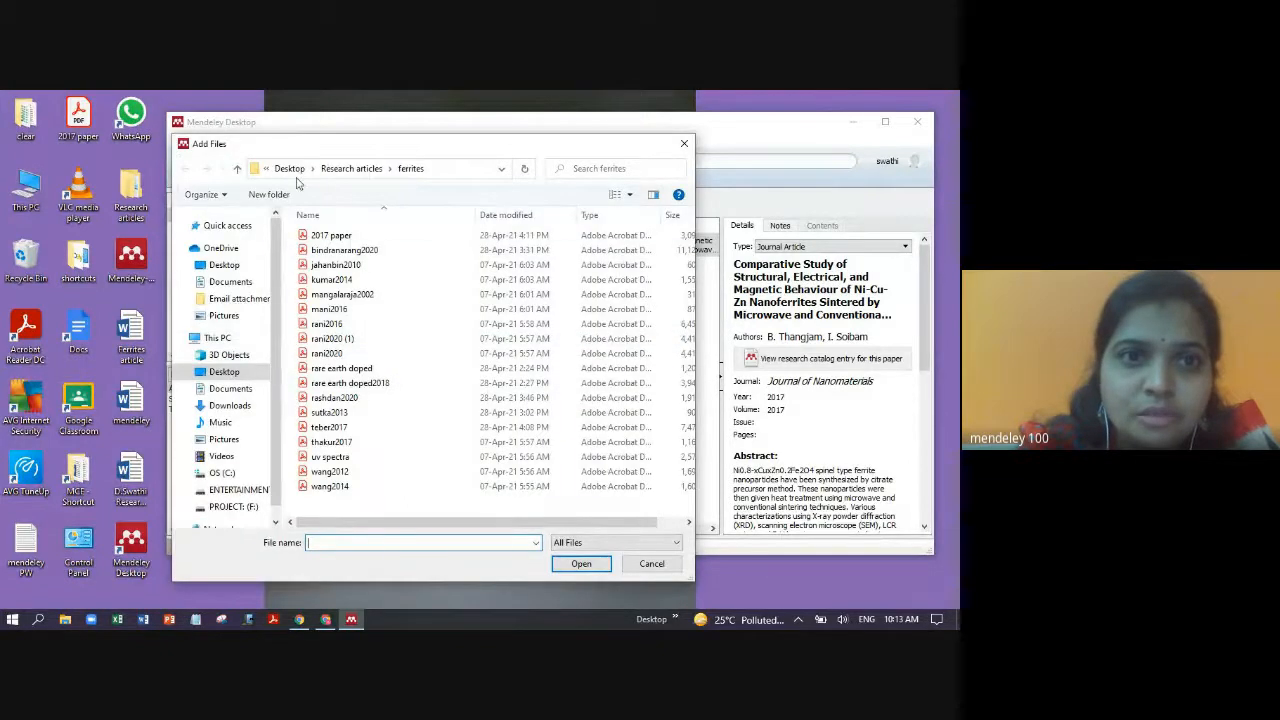
click(289, 168)
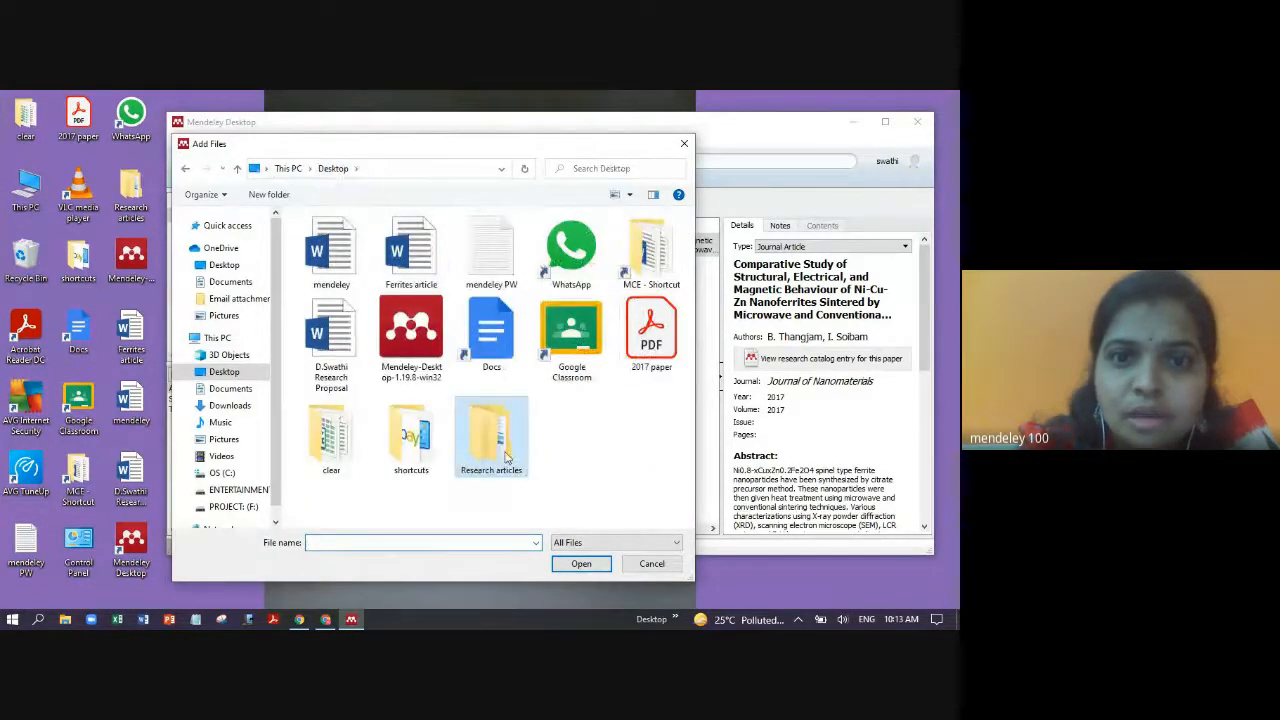
click(568, 468)
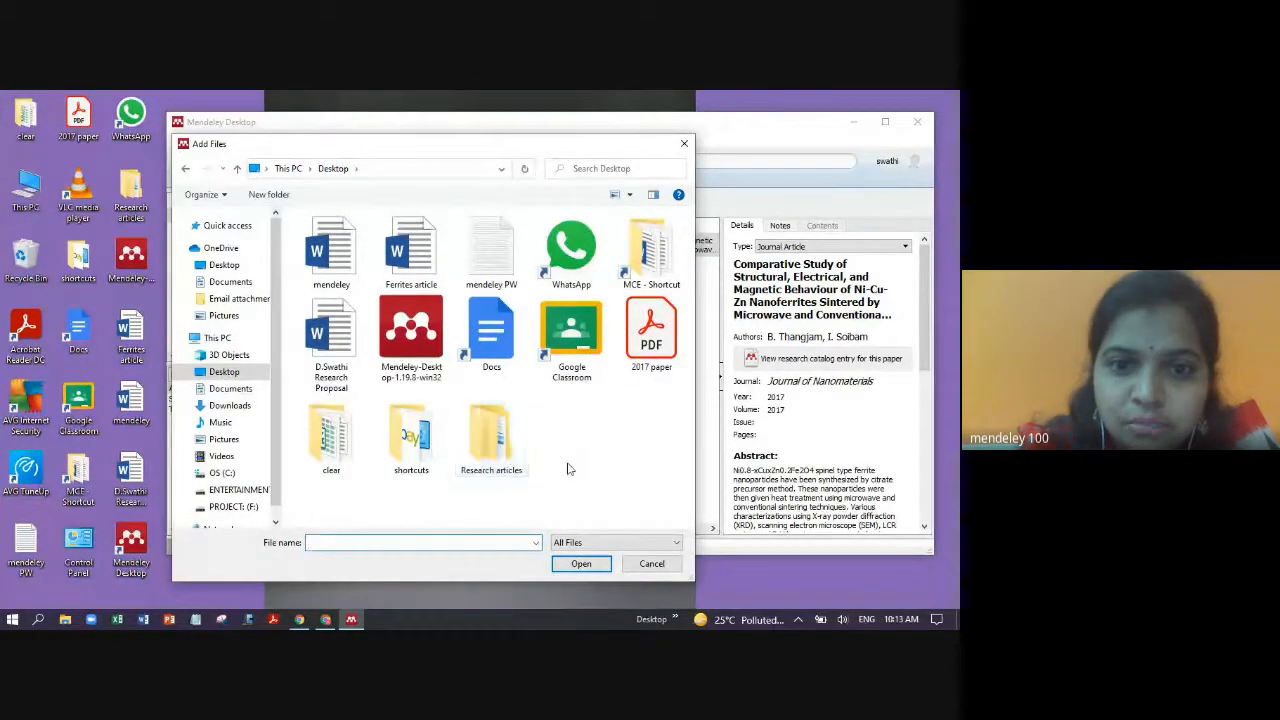
double_click(507, 462)
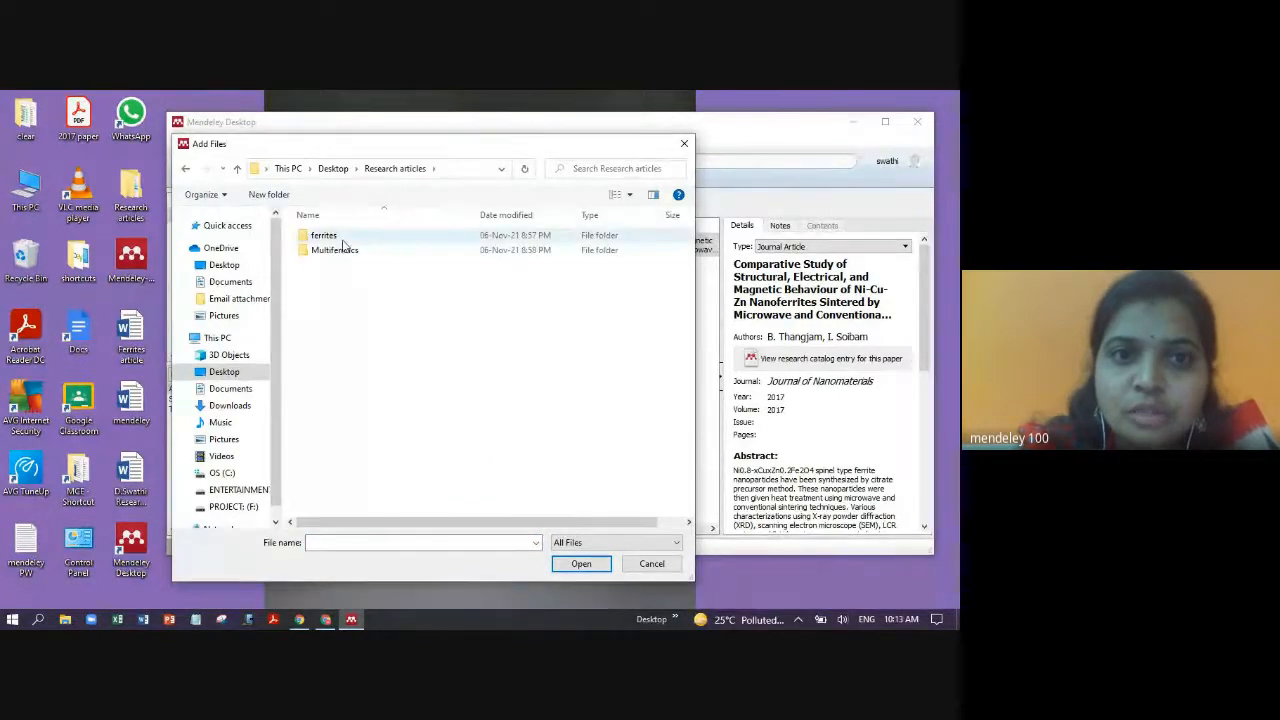
double_click(340, 237)
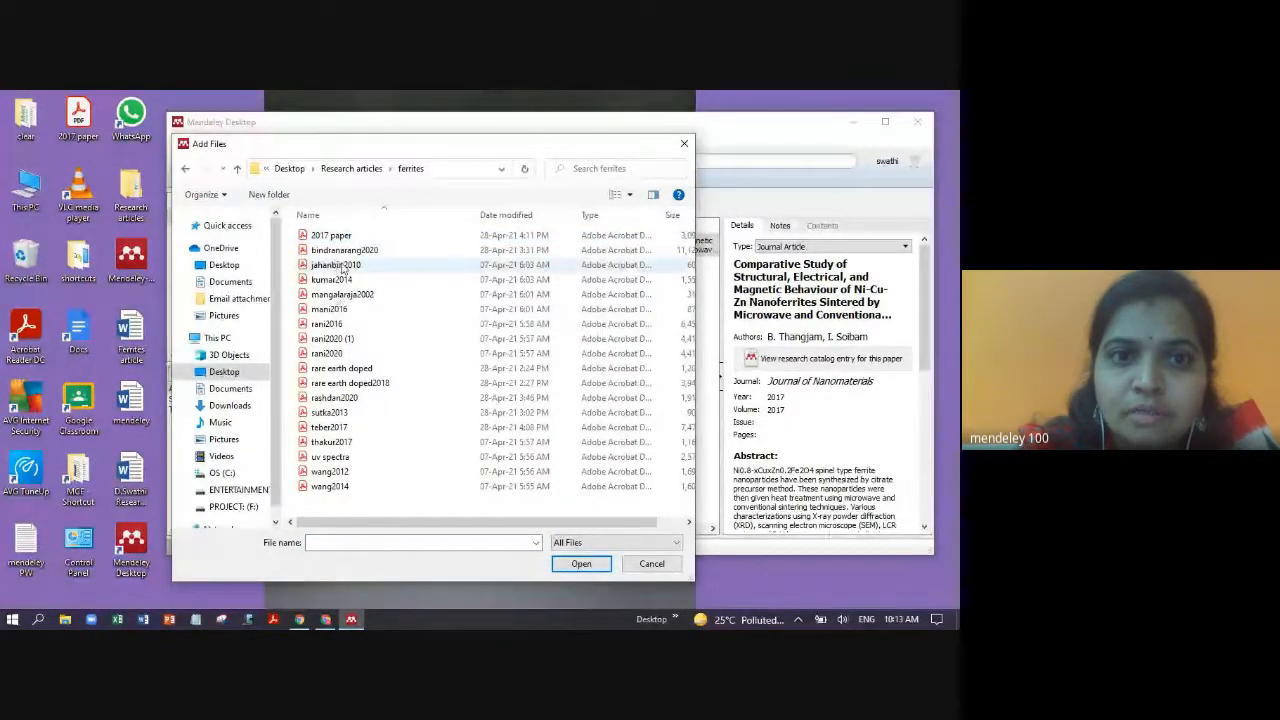
click(340, 280)
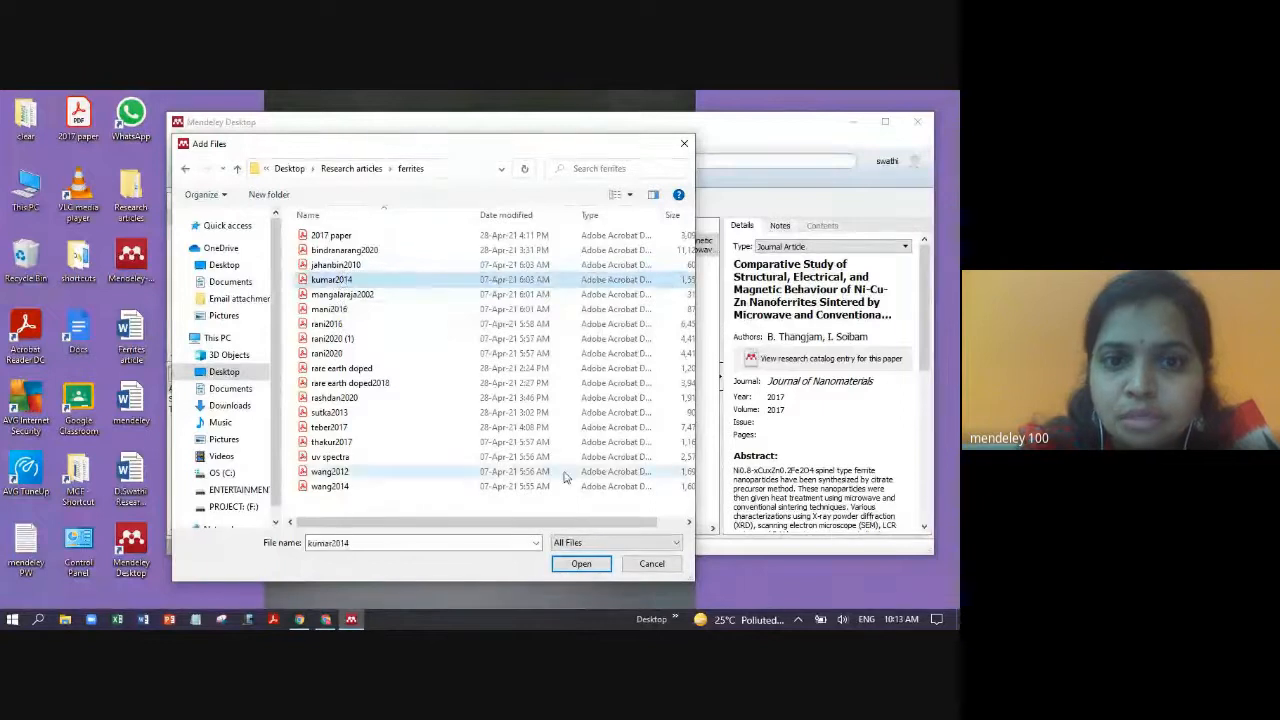
click(583, 564)
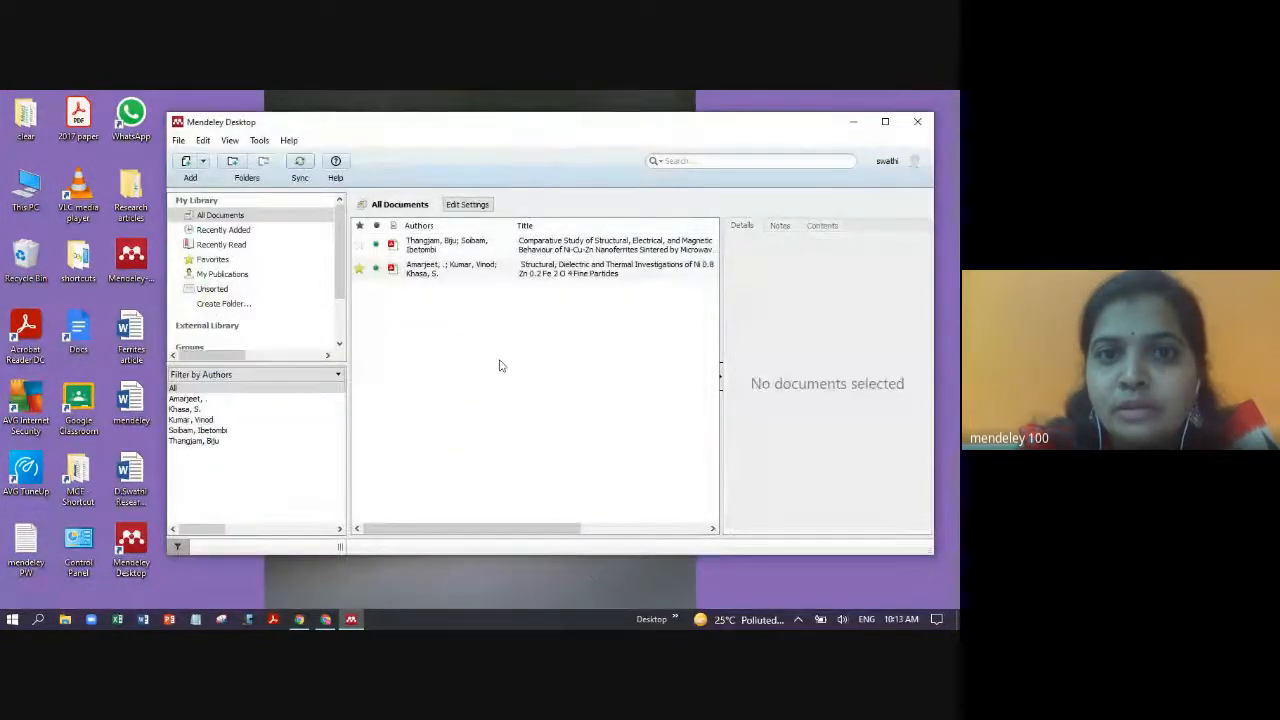
- Review the new Ni-Zn fine particles paper's details, then show the dropdown of ways to add documents
click(553, 279)
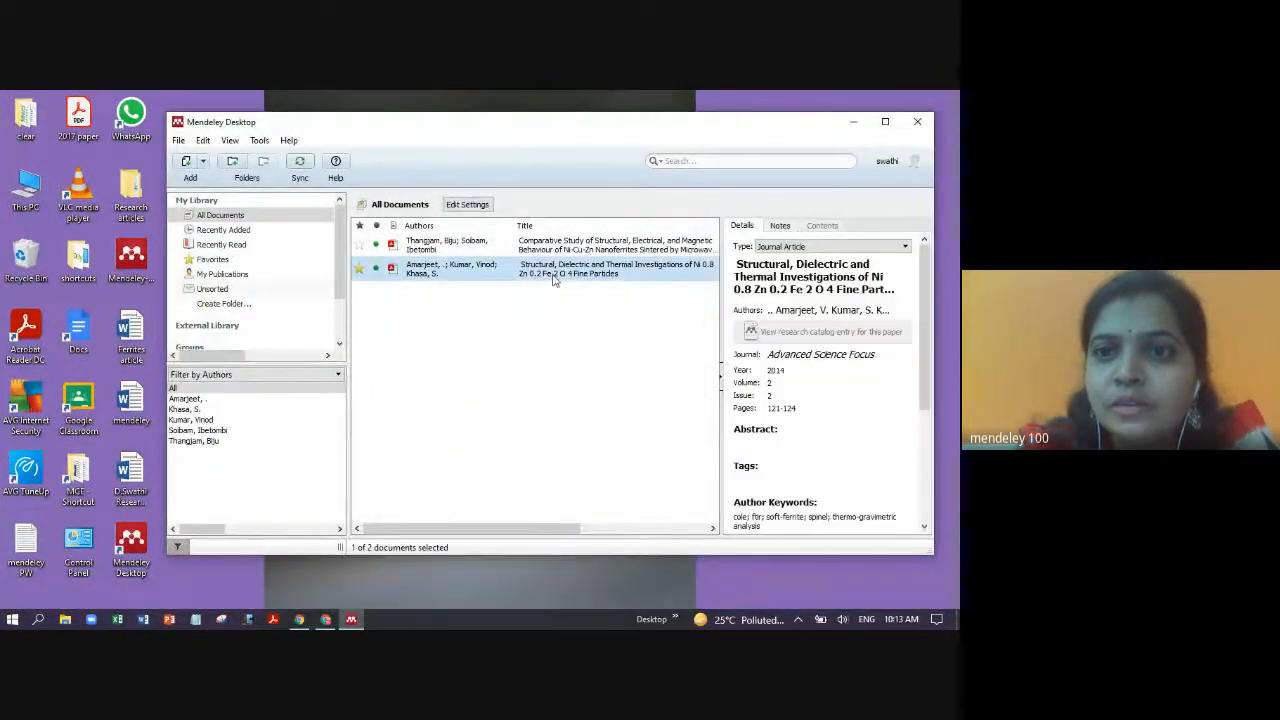
click(455, 347)
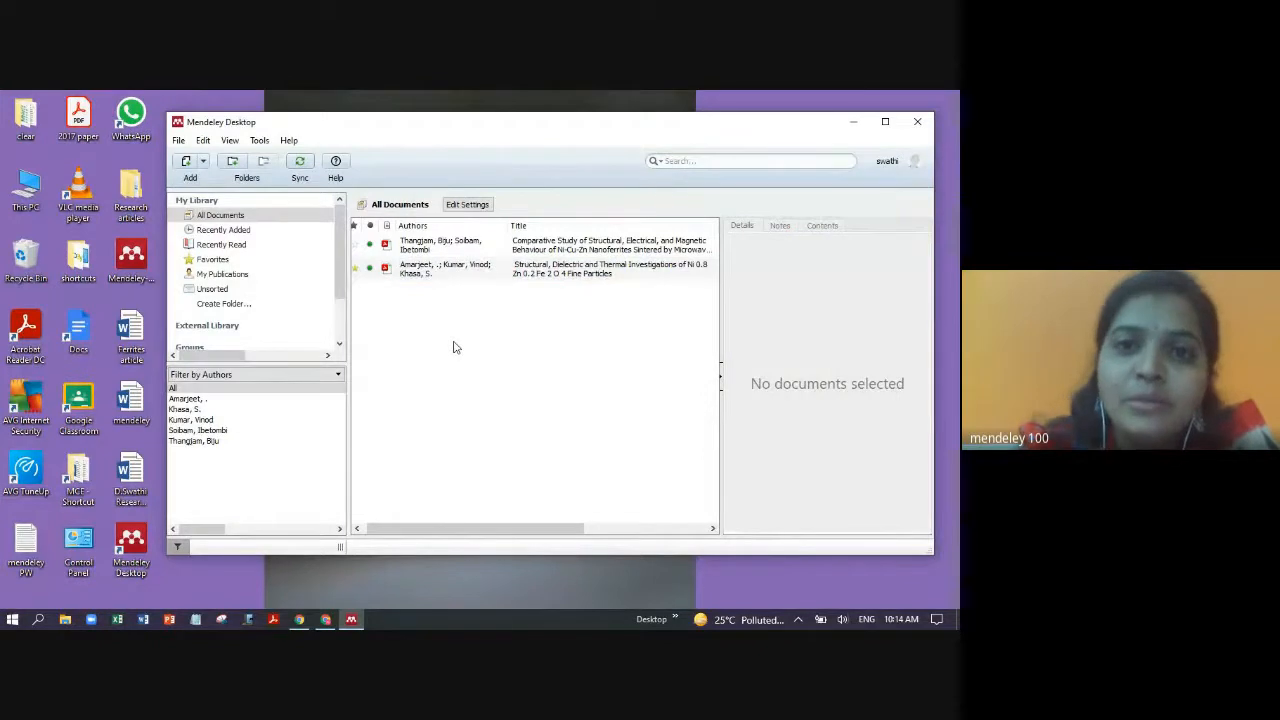
click(180, 142)
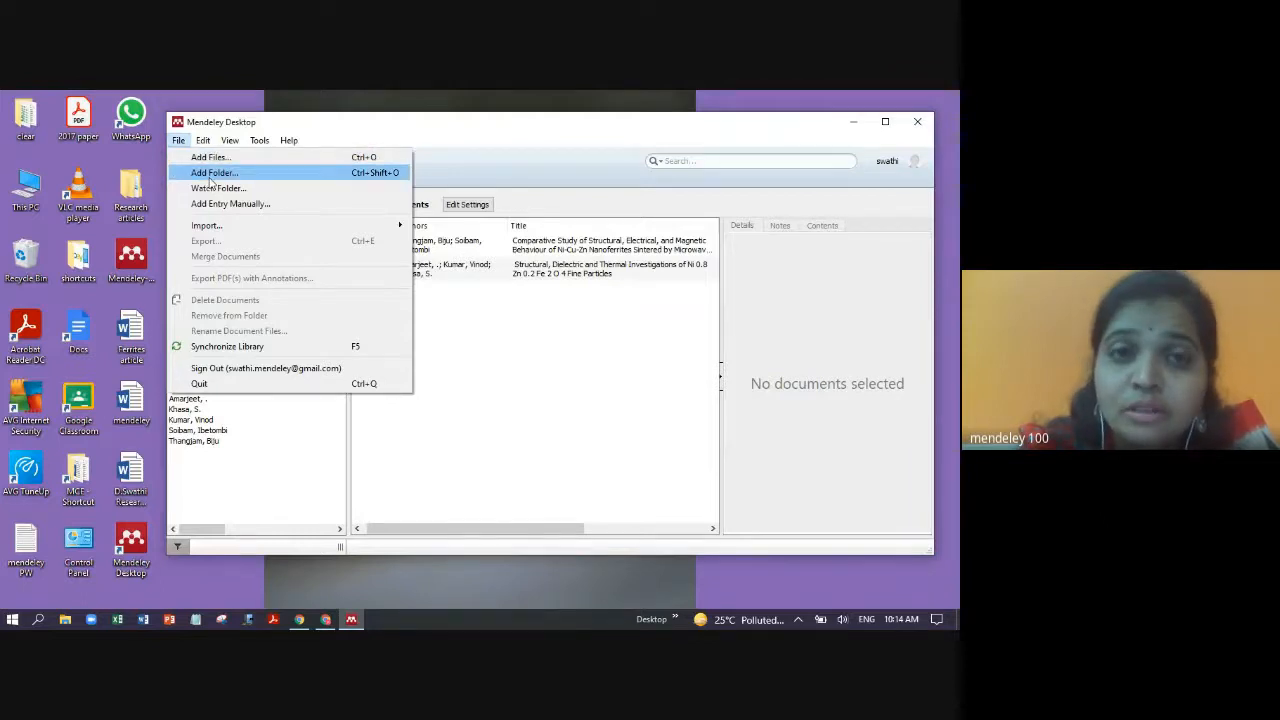
click(454, 317)
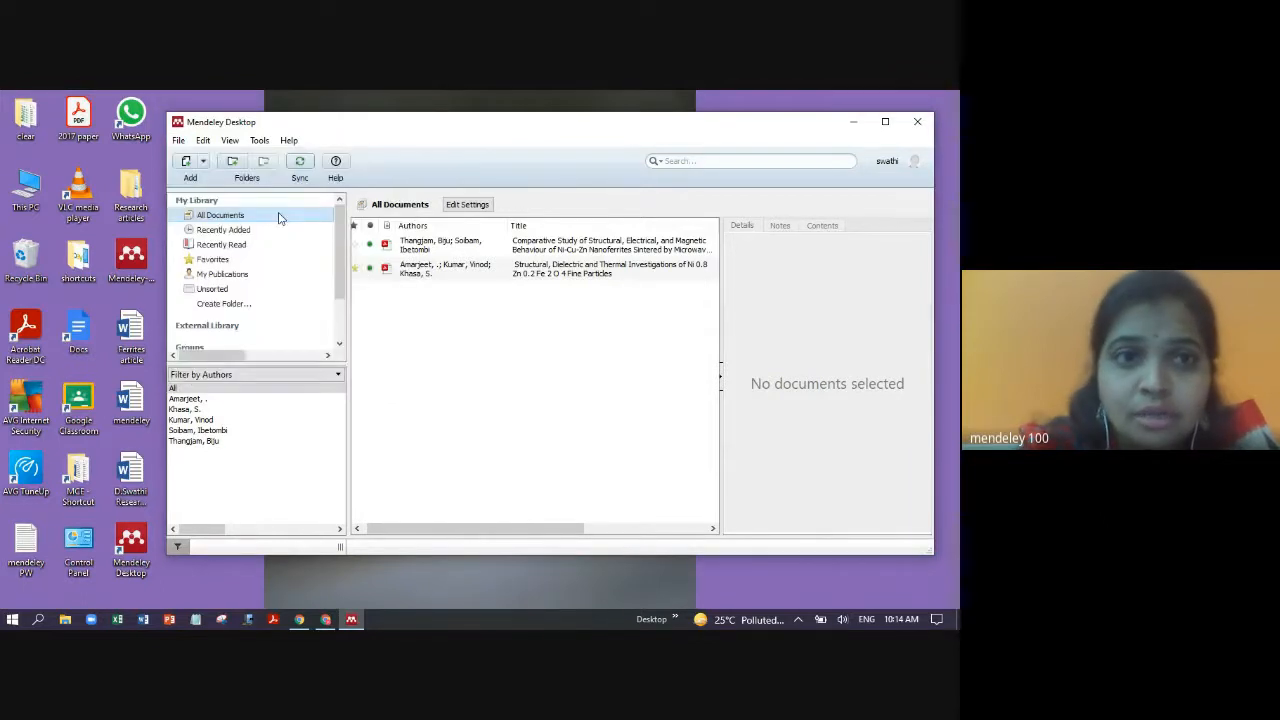
click(203, 162)
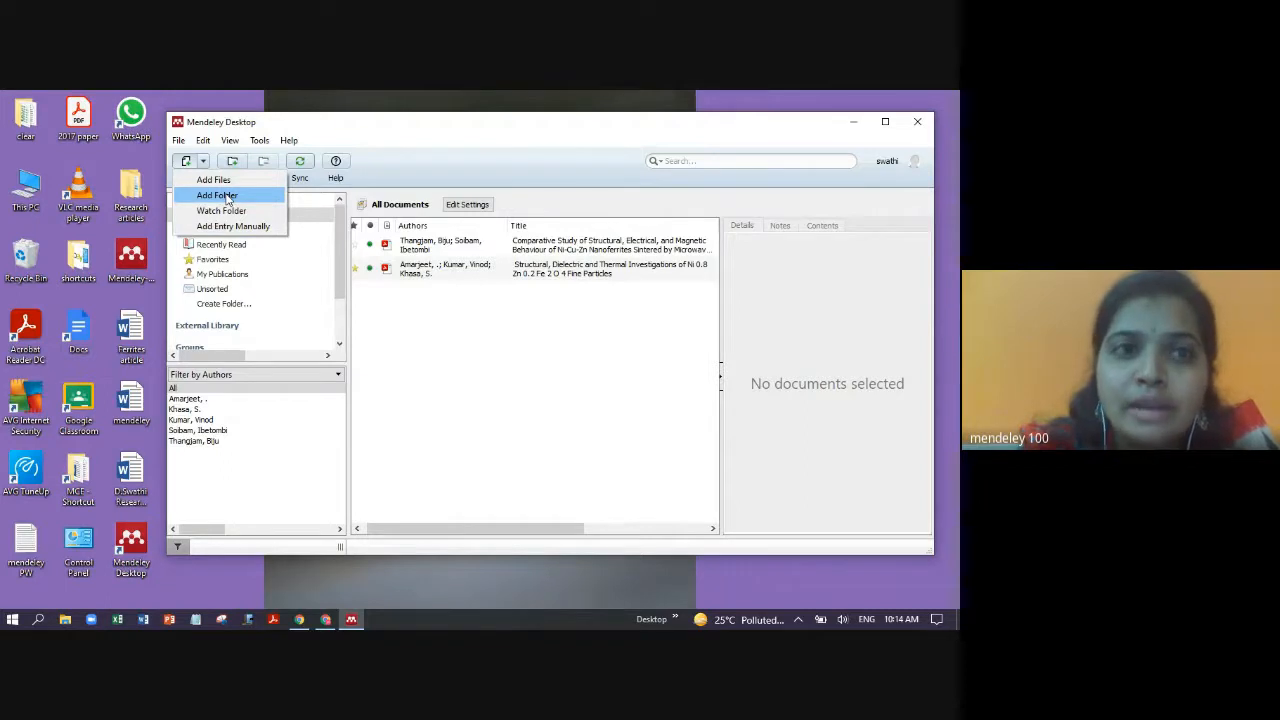
- Import the whole Desktop > Research articles > ferrites folder, bringing the library to 16 articles
click(226, 198)
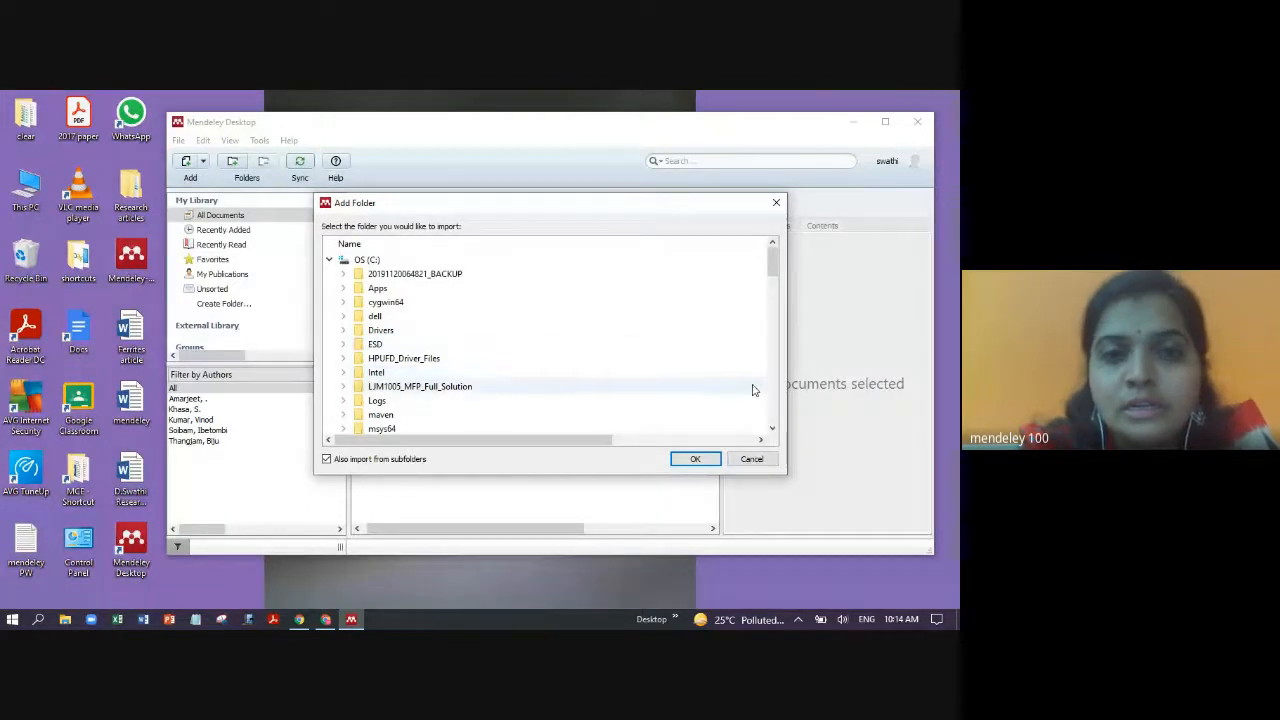
drag(770, 254, 815, 340)
click(386, 388)
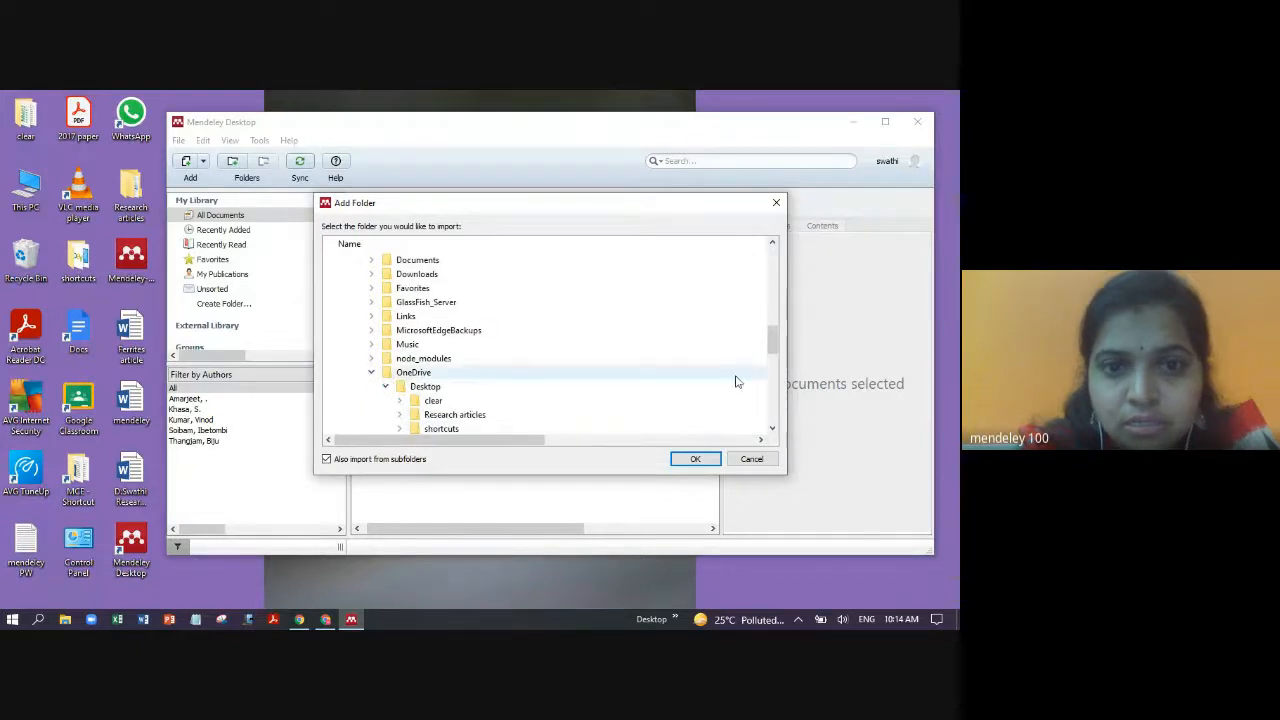
drag(772, 342, 785, 357)
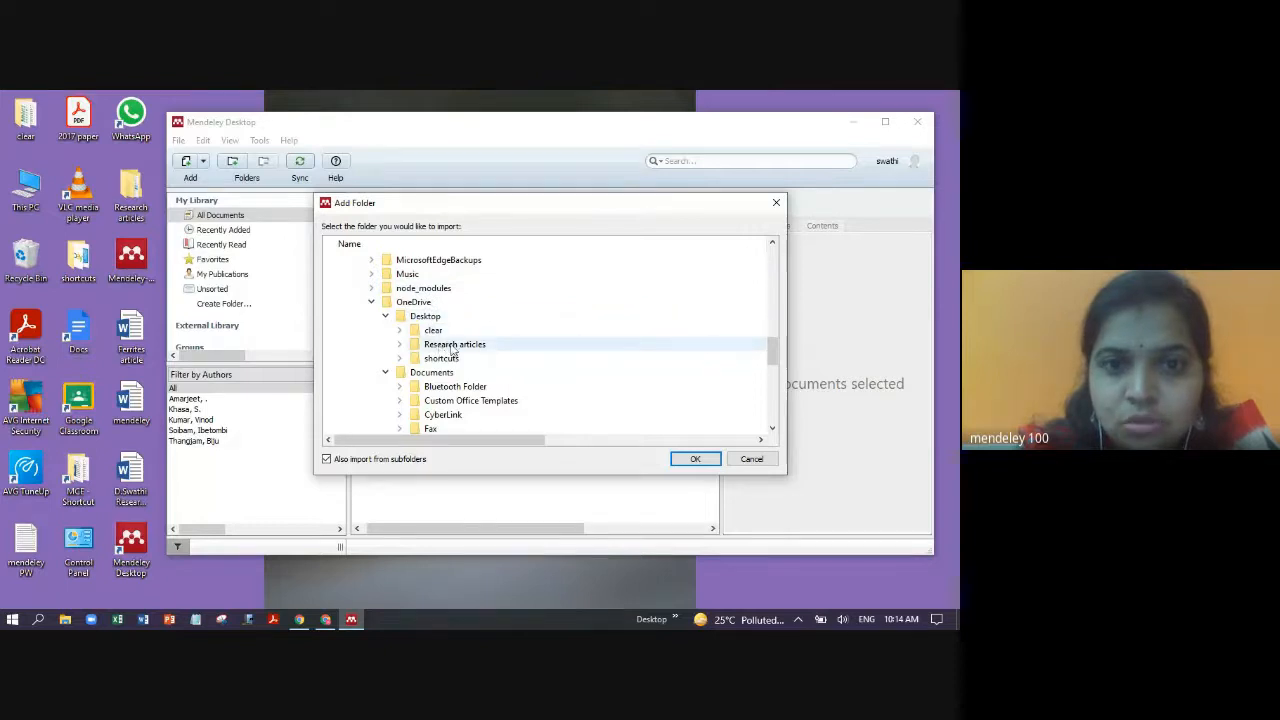
click(399, 345)
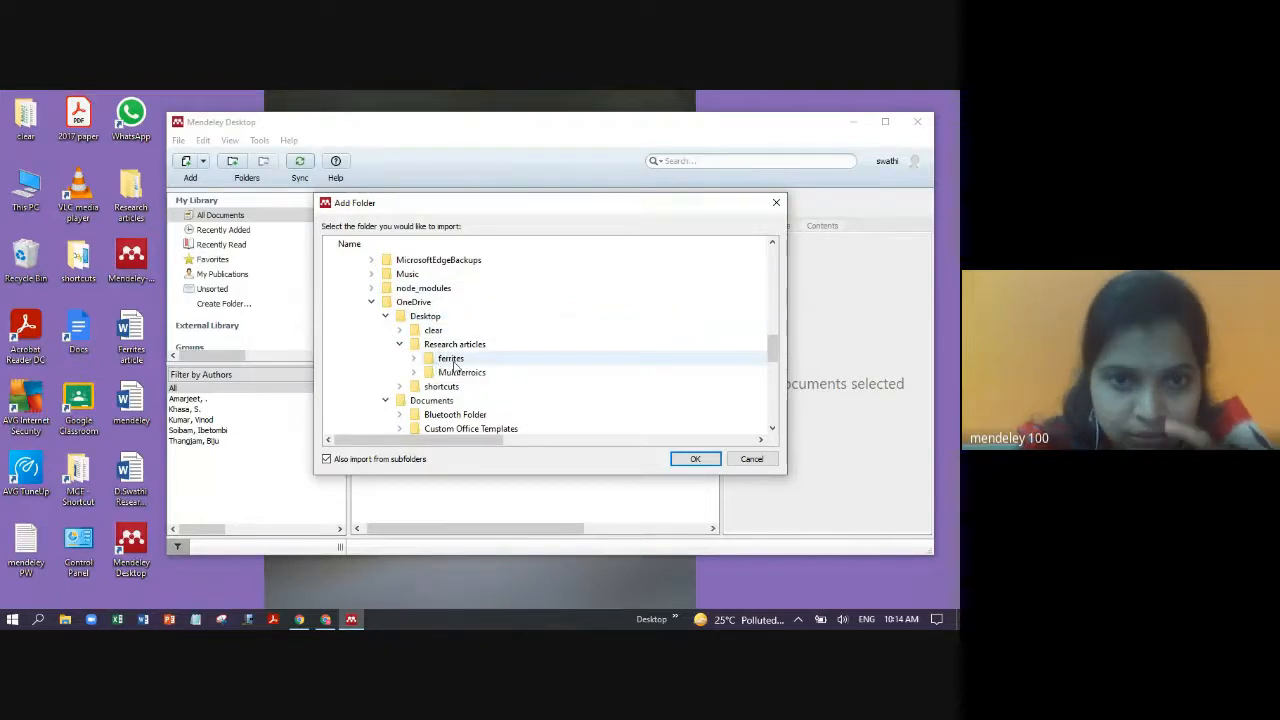
click(452, 360)
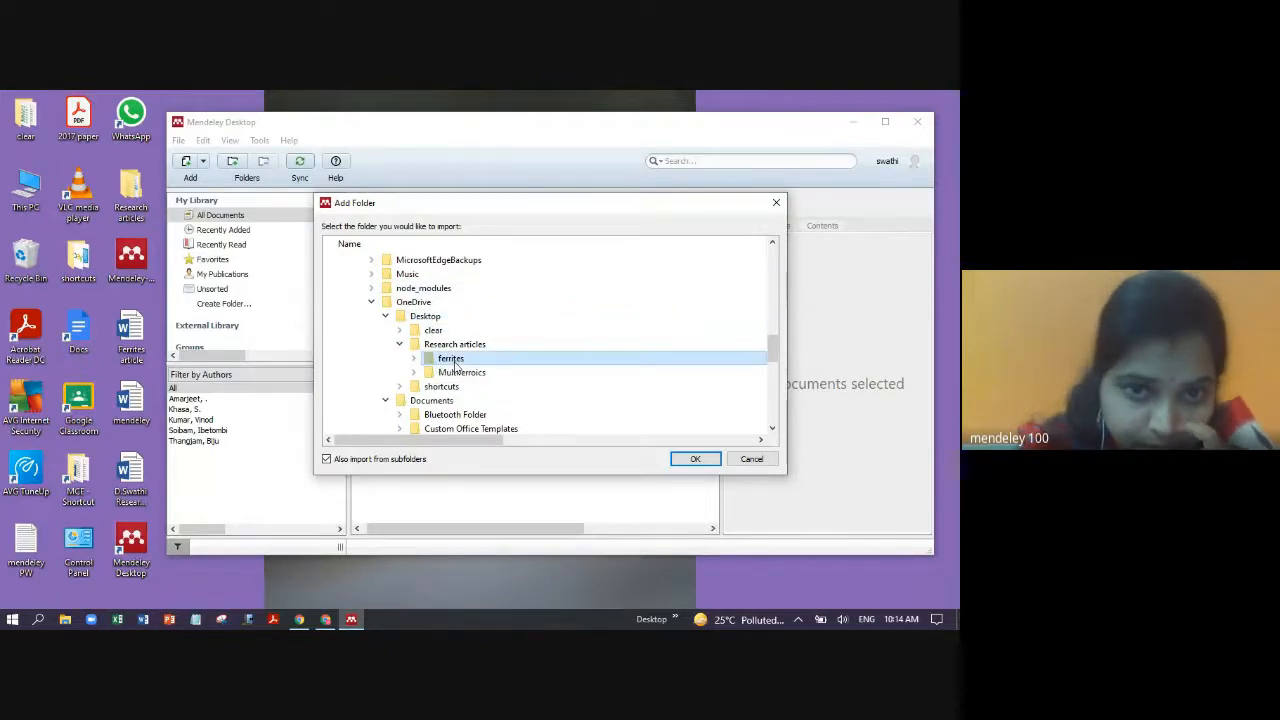
click(694, 459)
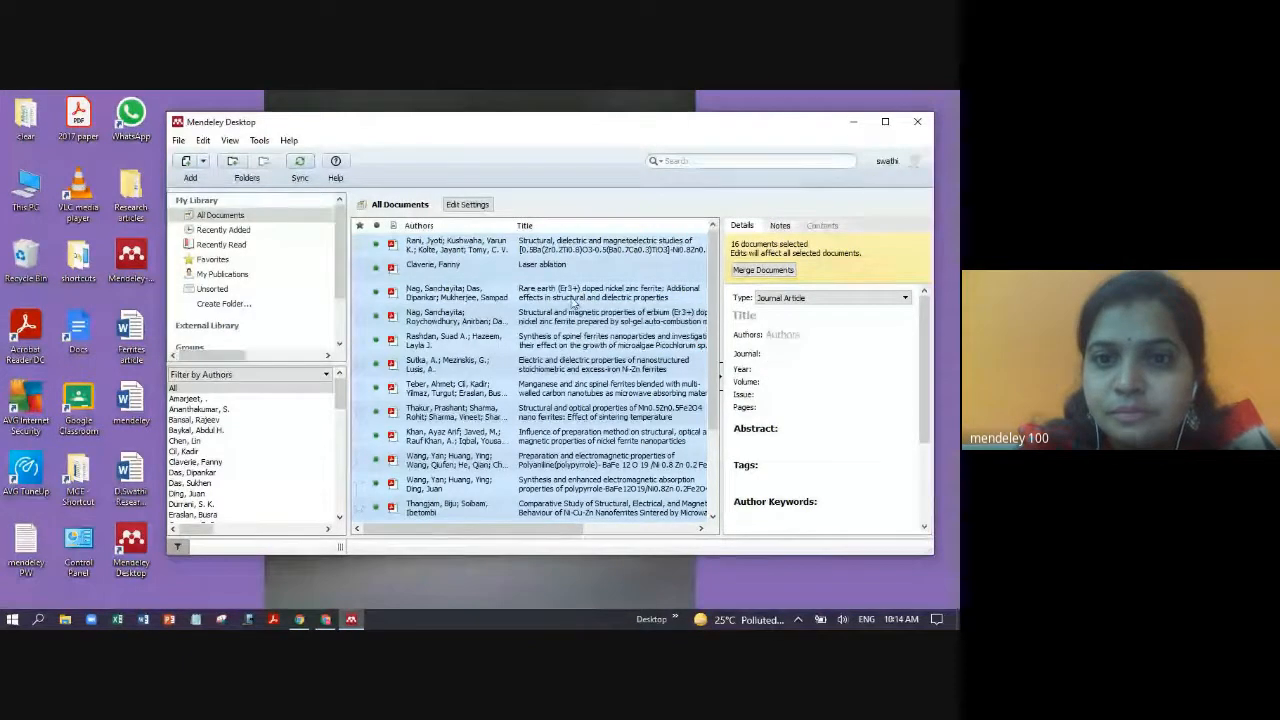
click(574, 298)
click(547, 322)
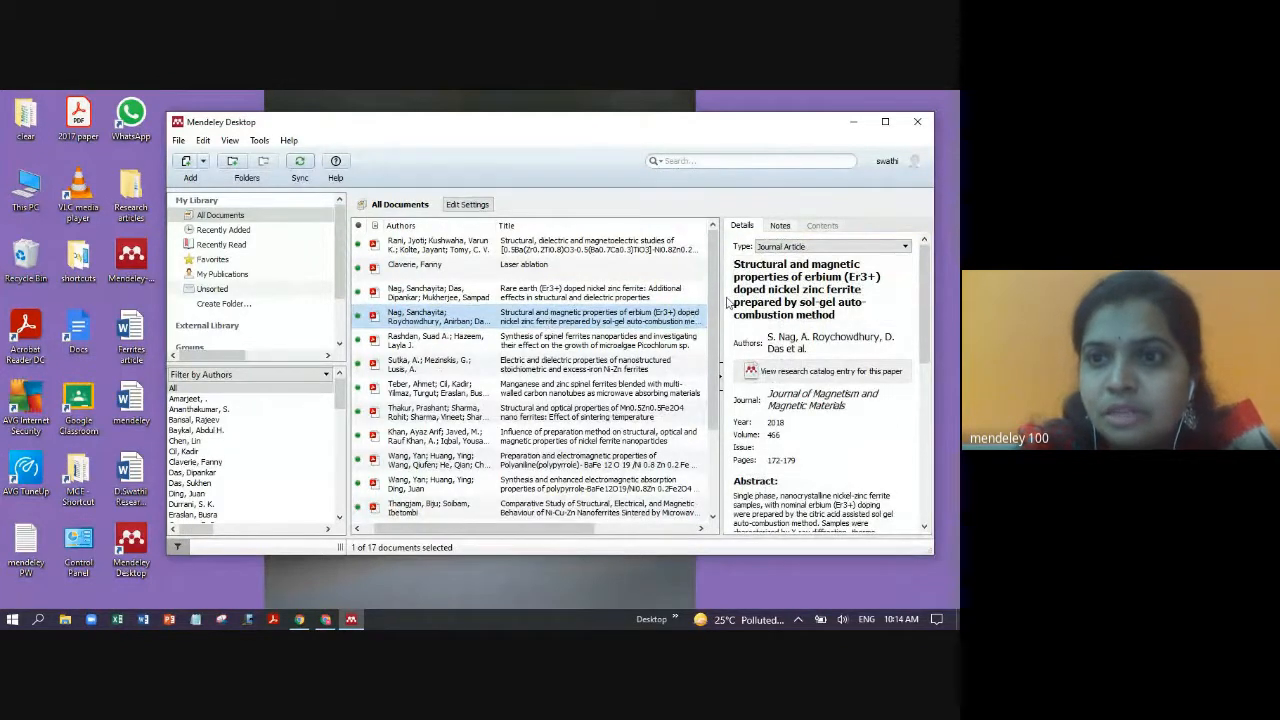
double_click(605, 320)
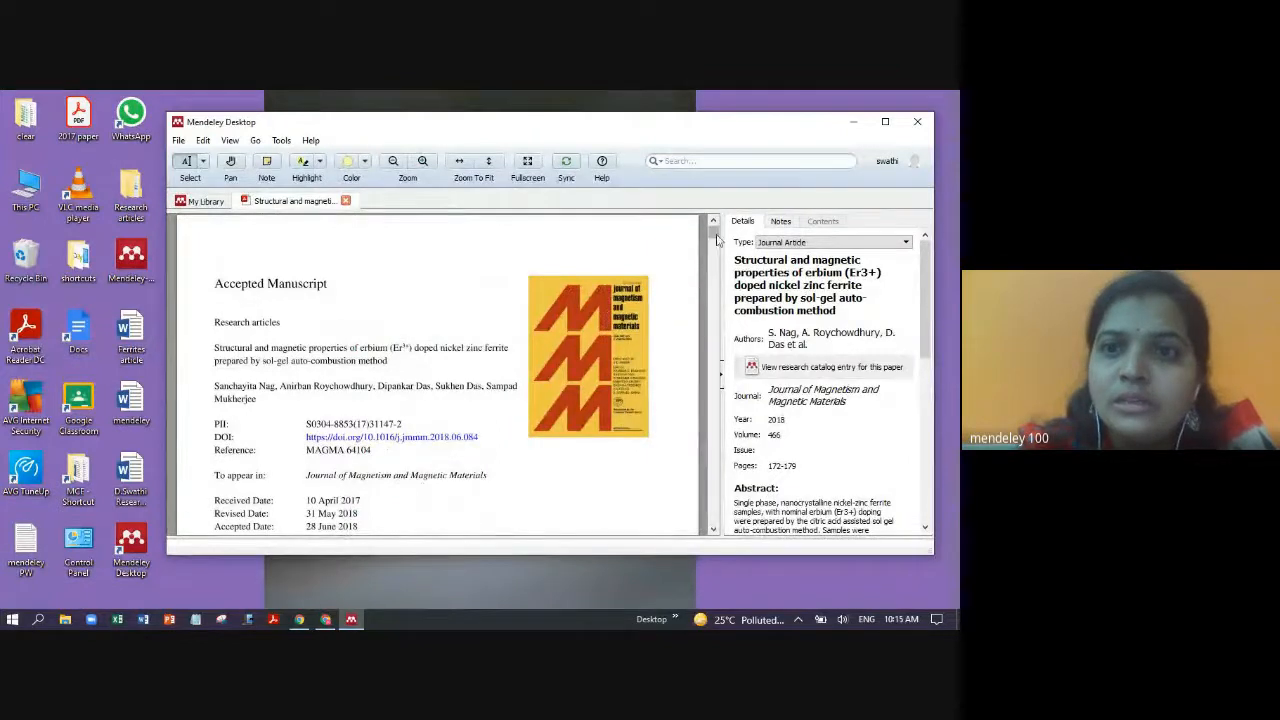
mouse_move(714, 232)
mouse_down()
mouse_move(715, 292)
mouse_move(737, 238)
mouse_up()
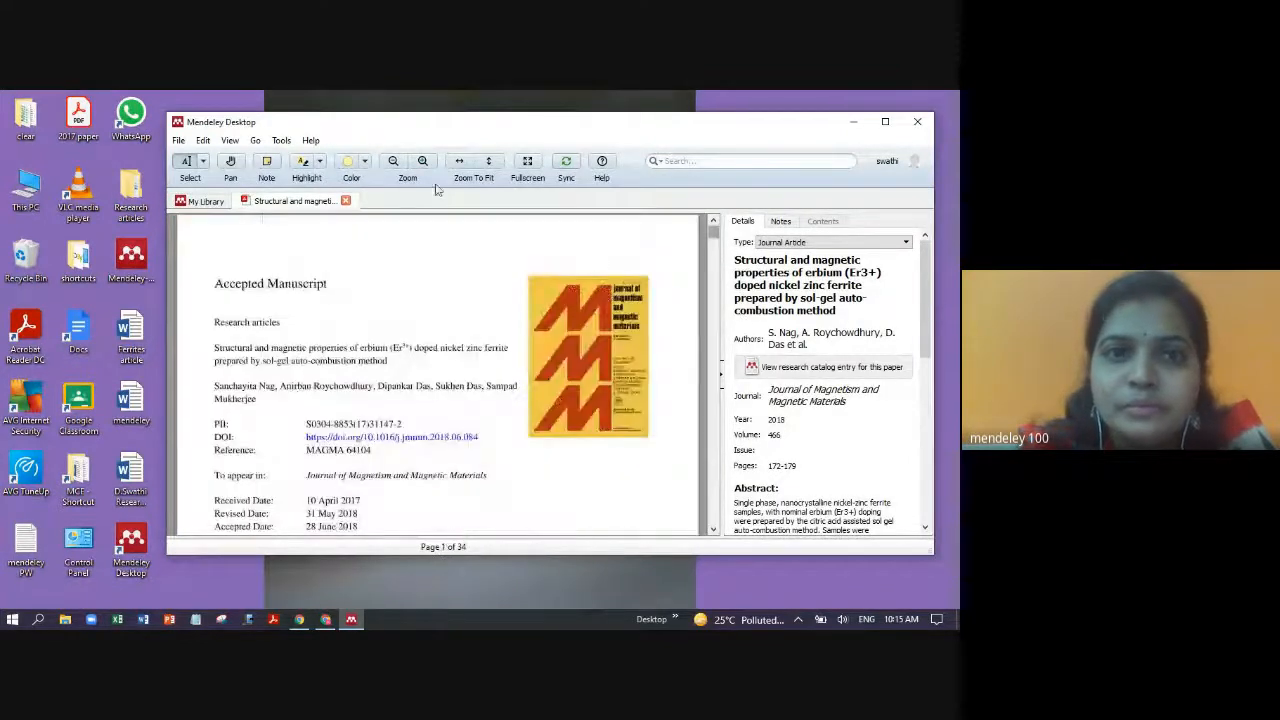
click(346, 201)
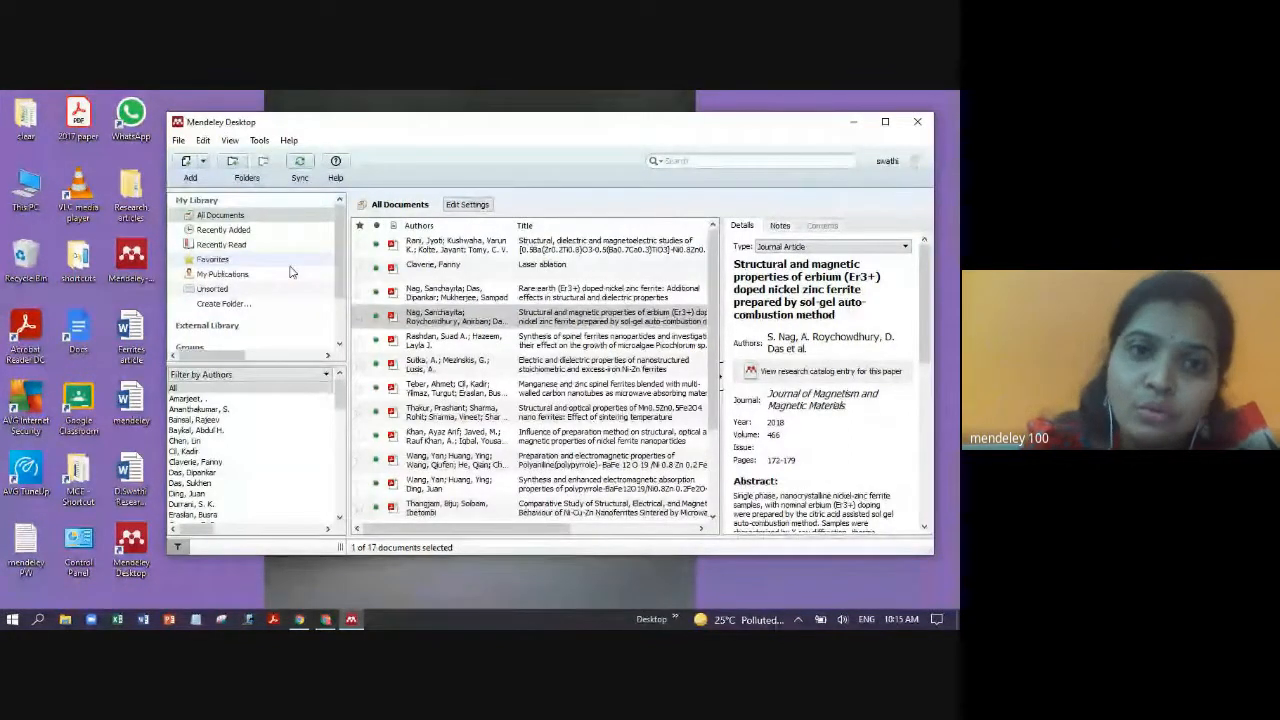
- Create My Library folders Ferrites, multiferroics and Thinfilms, then open the empty Ferrites folder
click(220, 304)
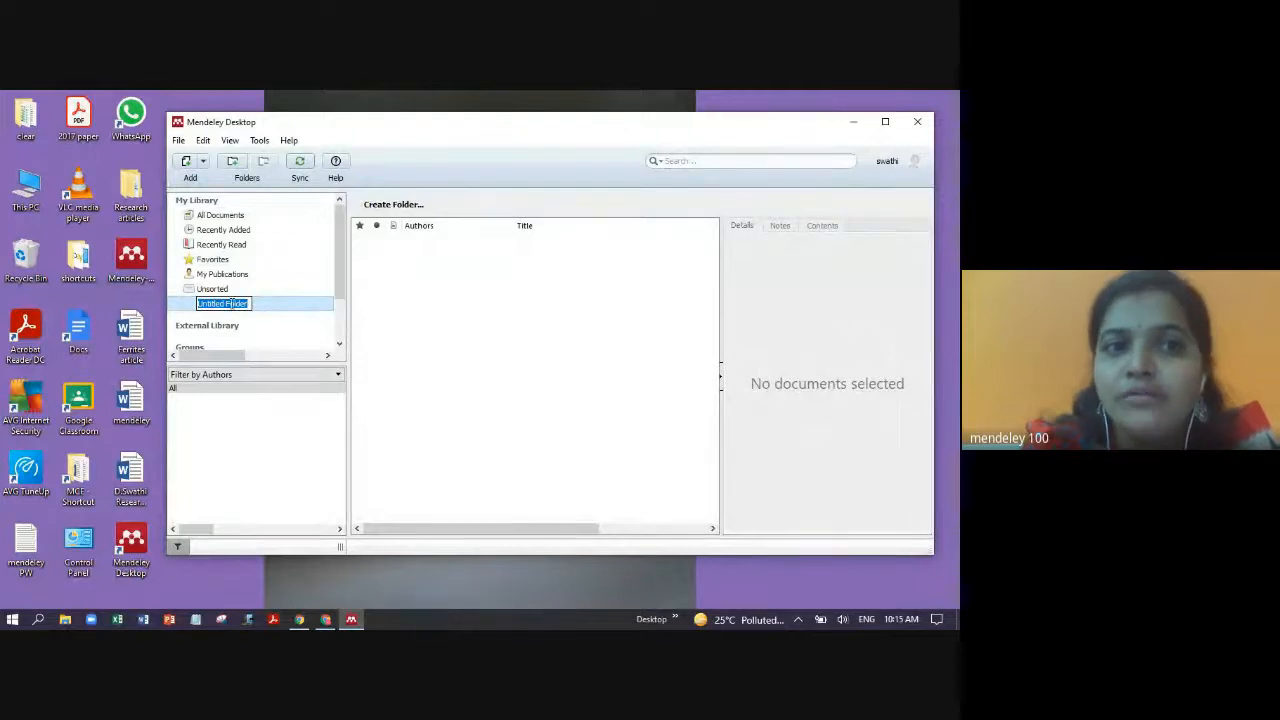
text(R)
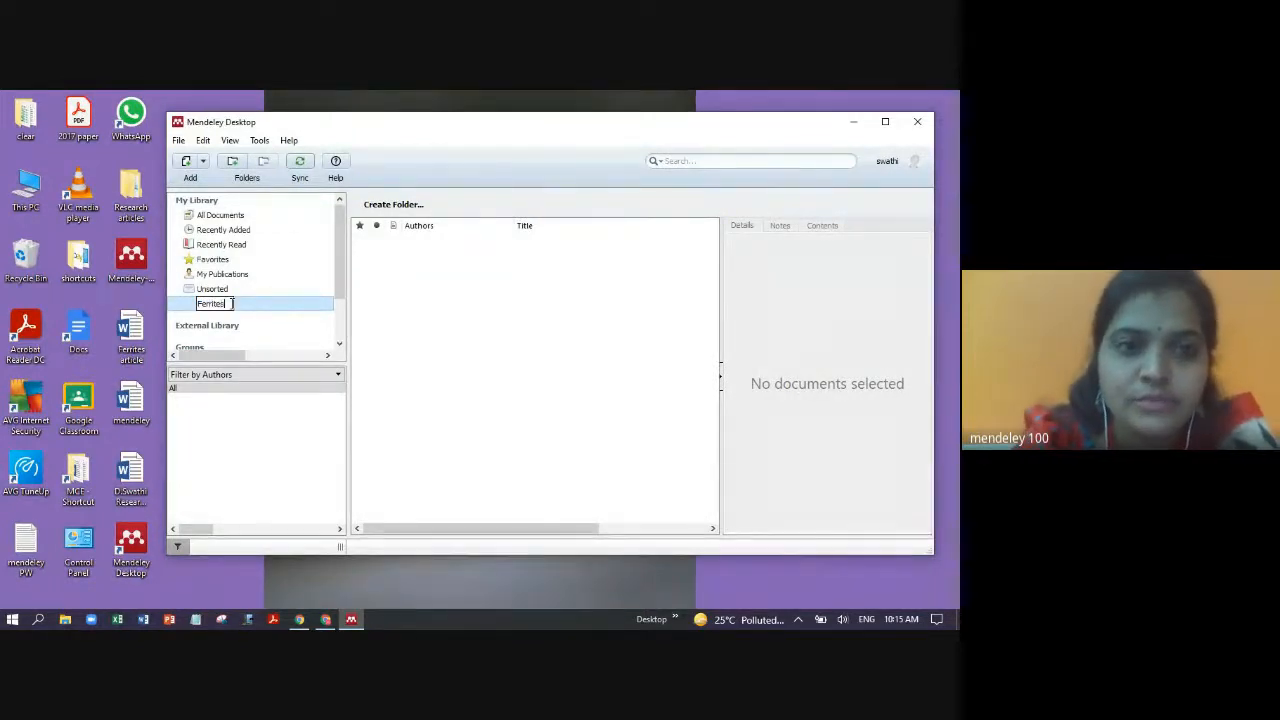
key(Return)
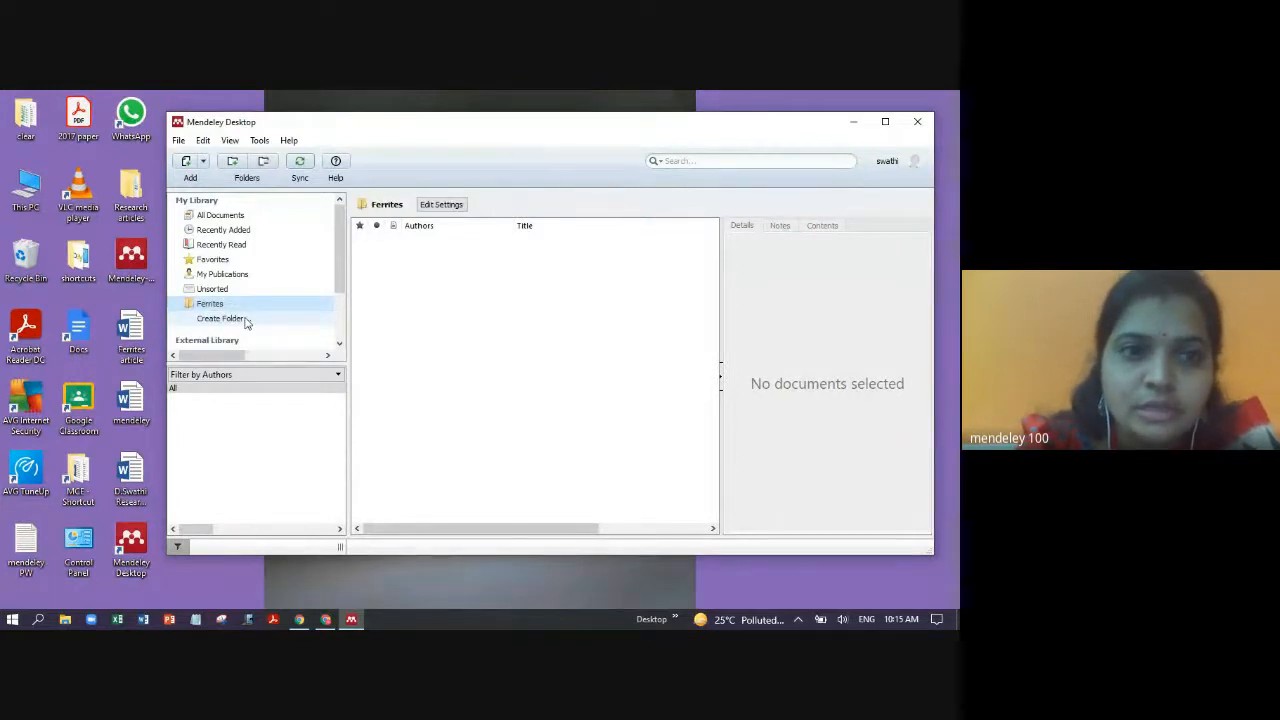
click(240, 320)
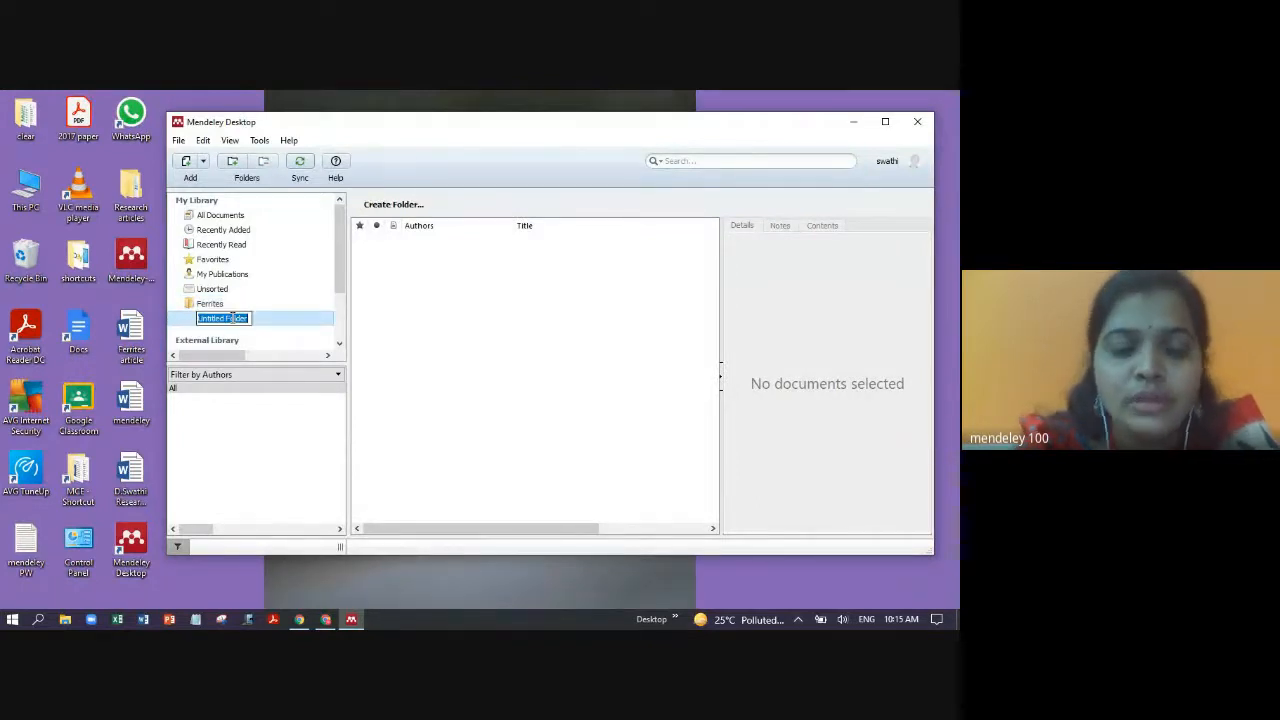
text(mu)
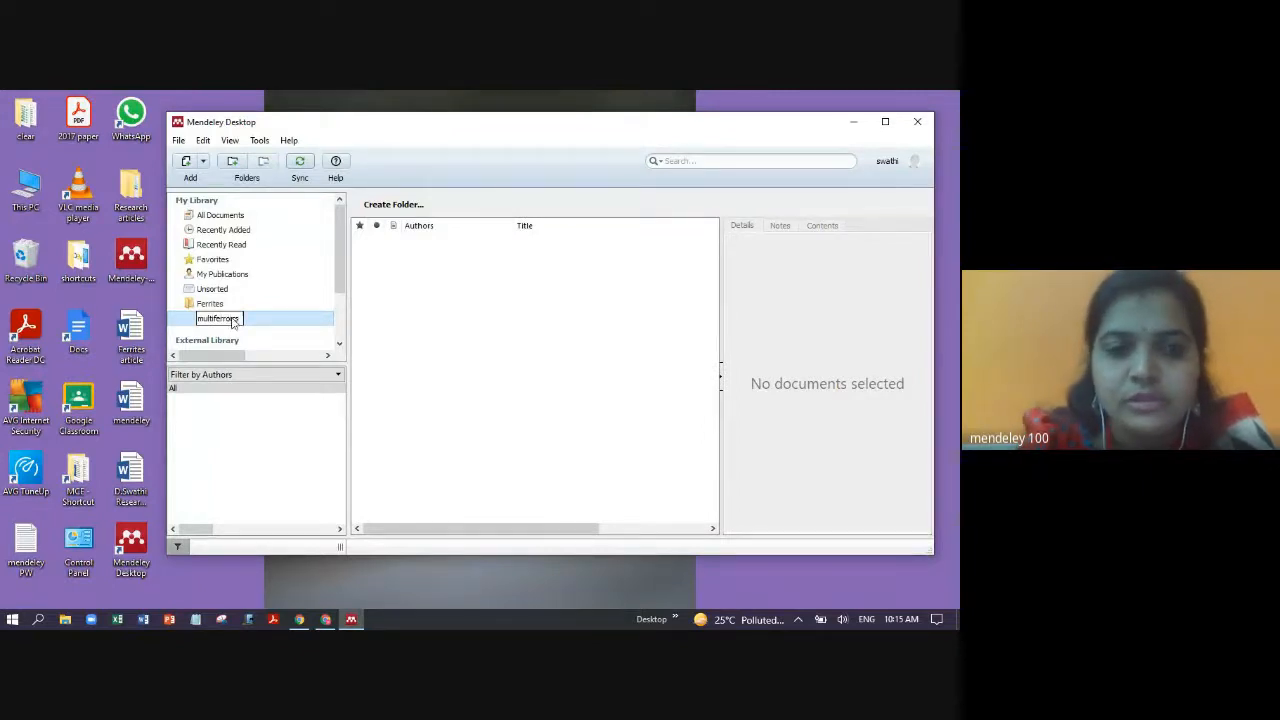
text(ltiferroics)
key(Return)
click(240, 333)
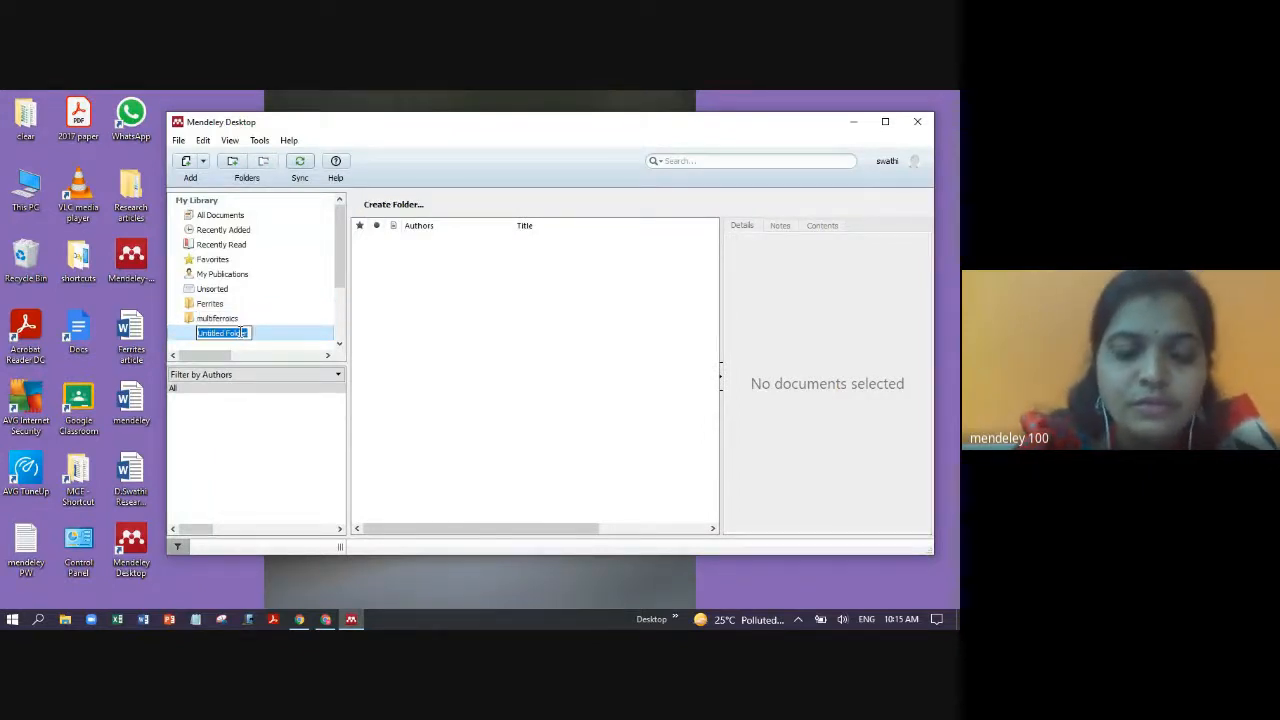
text(Thinfi)
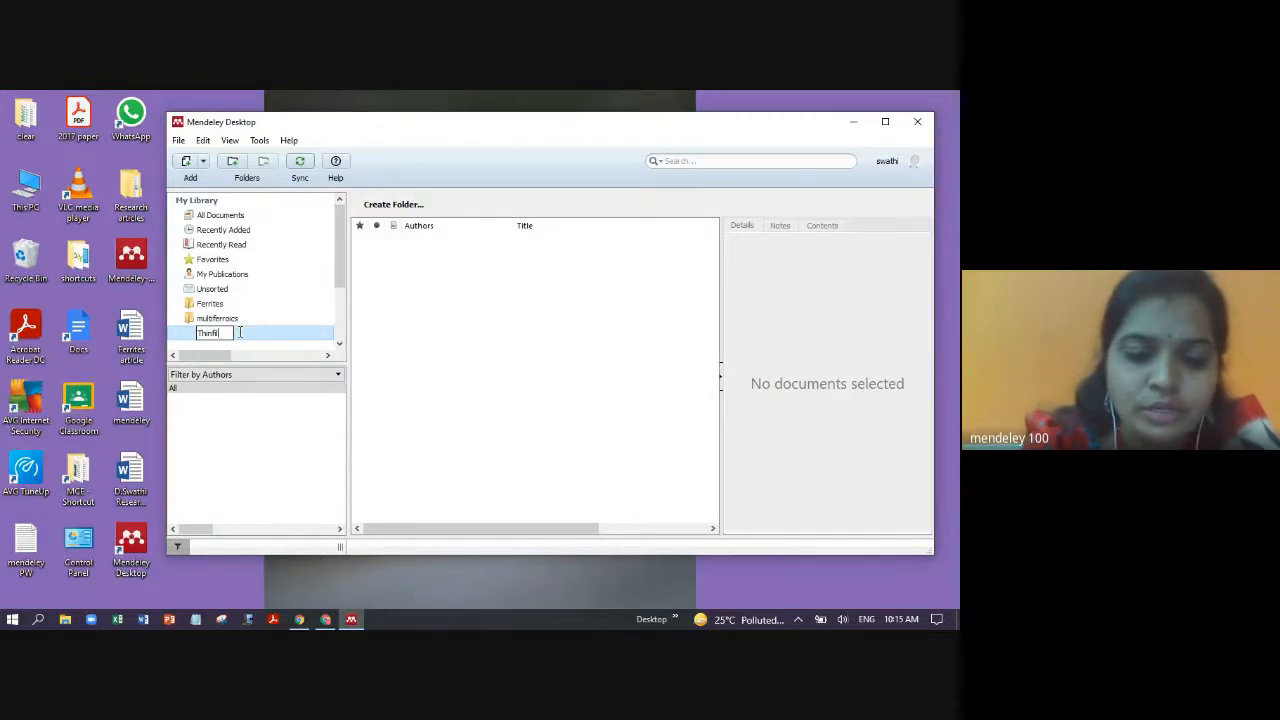
text(lms)
key(Return)
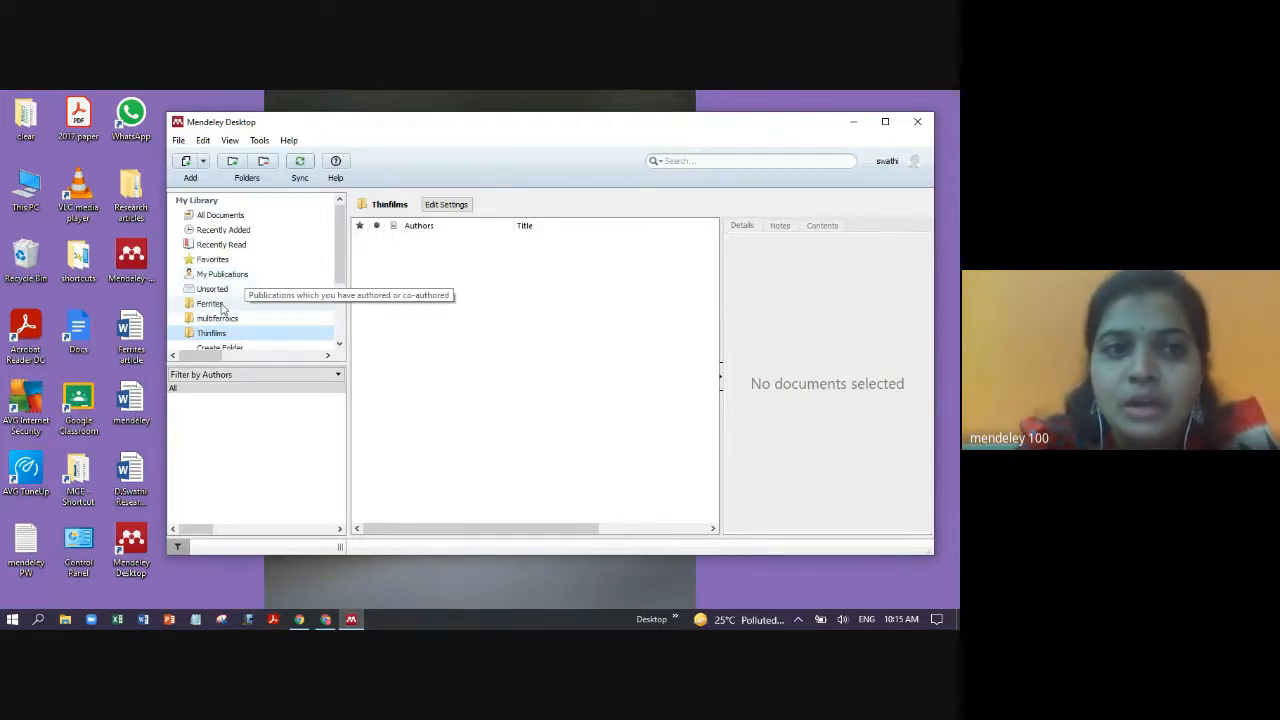
click(222, 306)
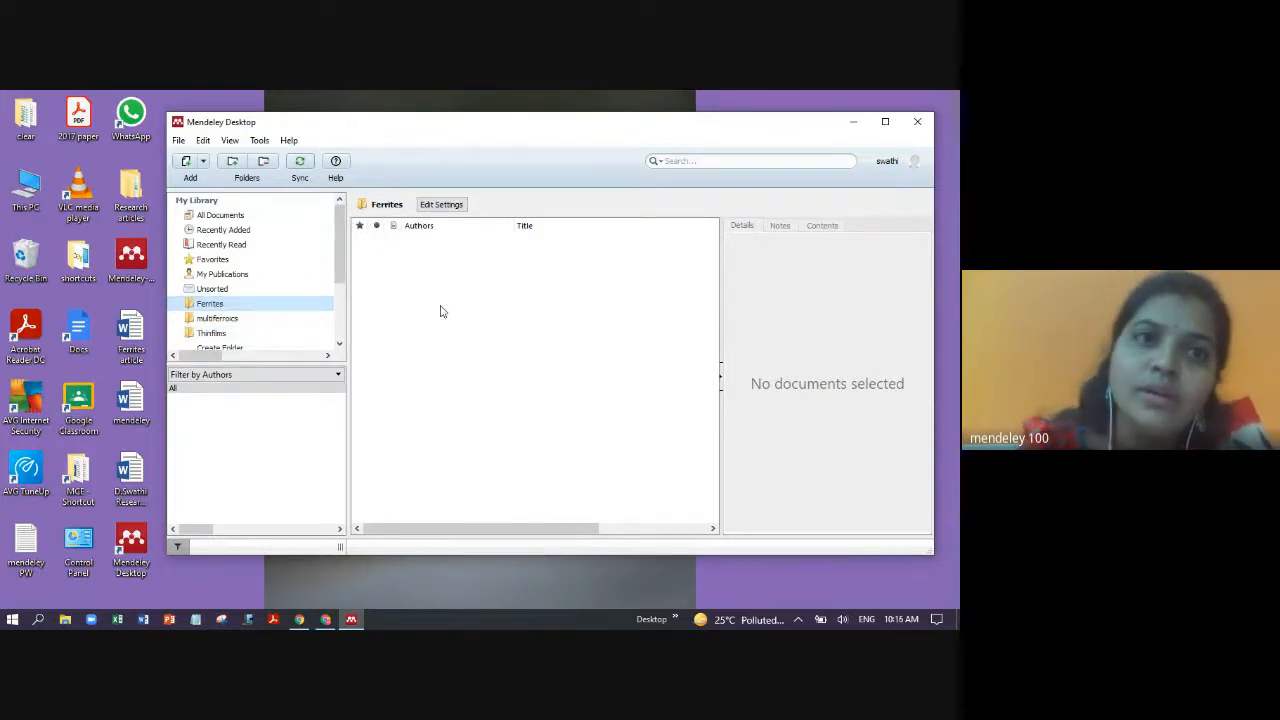
- Import Desktop > Research articles > ferrites into the Ferrites collection, then switch to multiferroics
click(178, 141)
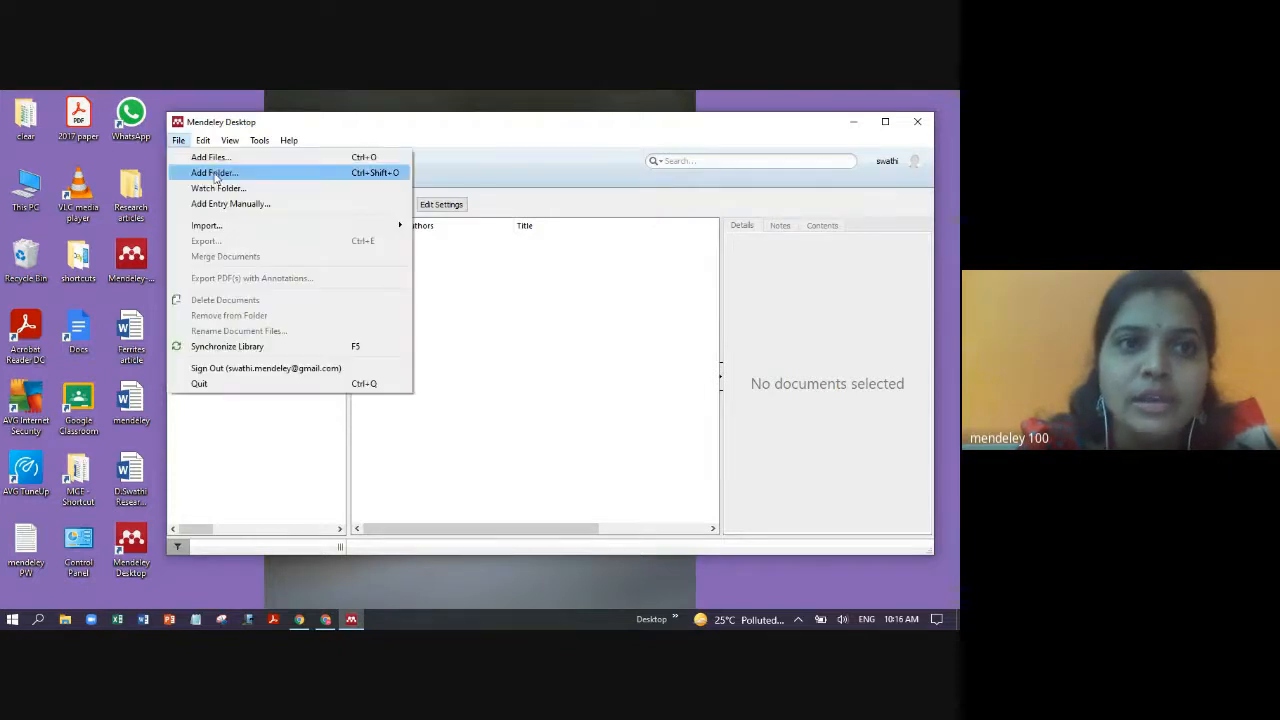
click(214, 172)
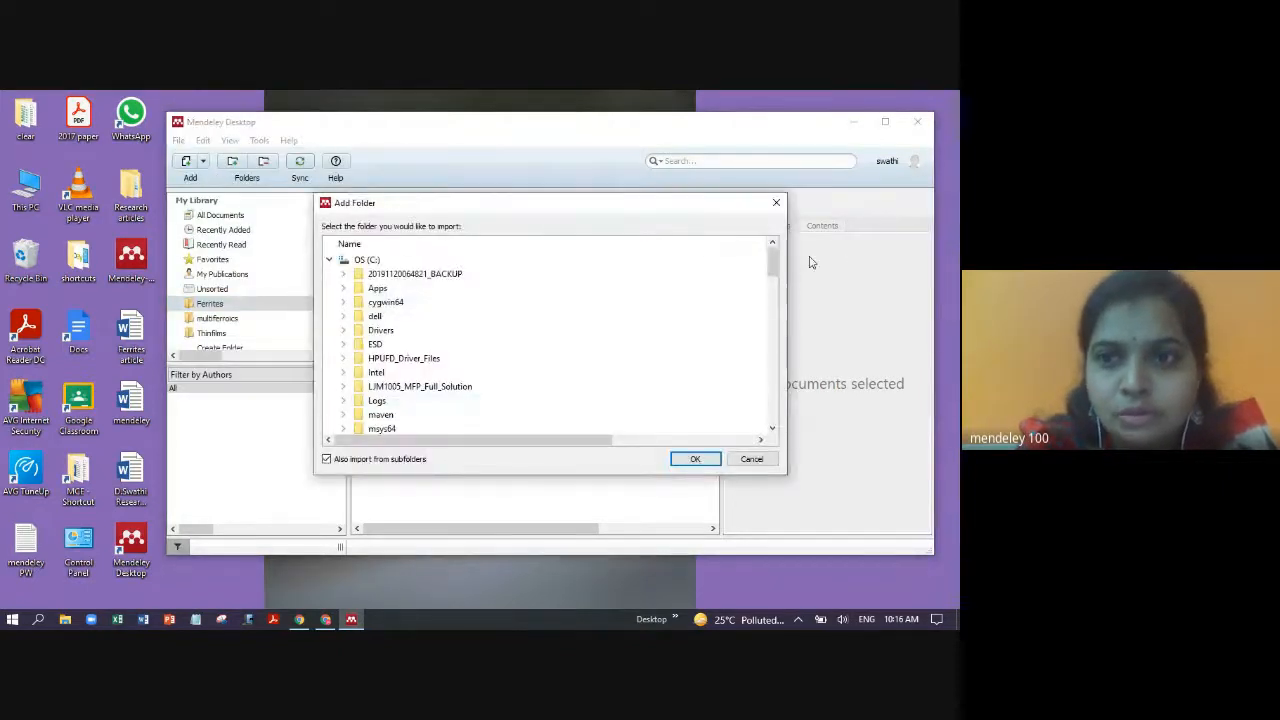
drag(772, 262, 808, 363)
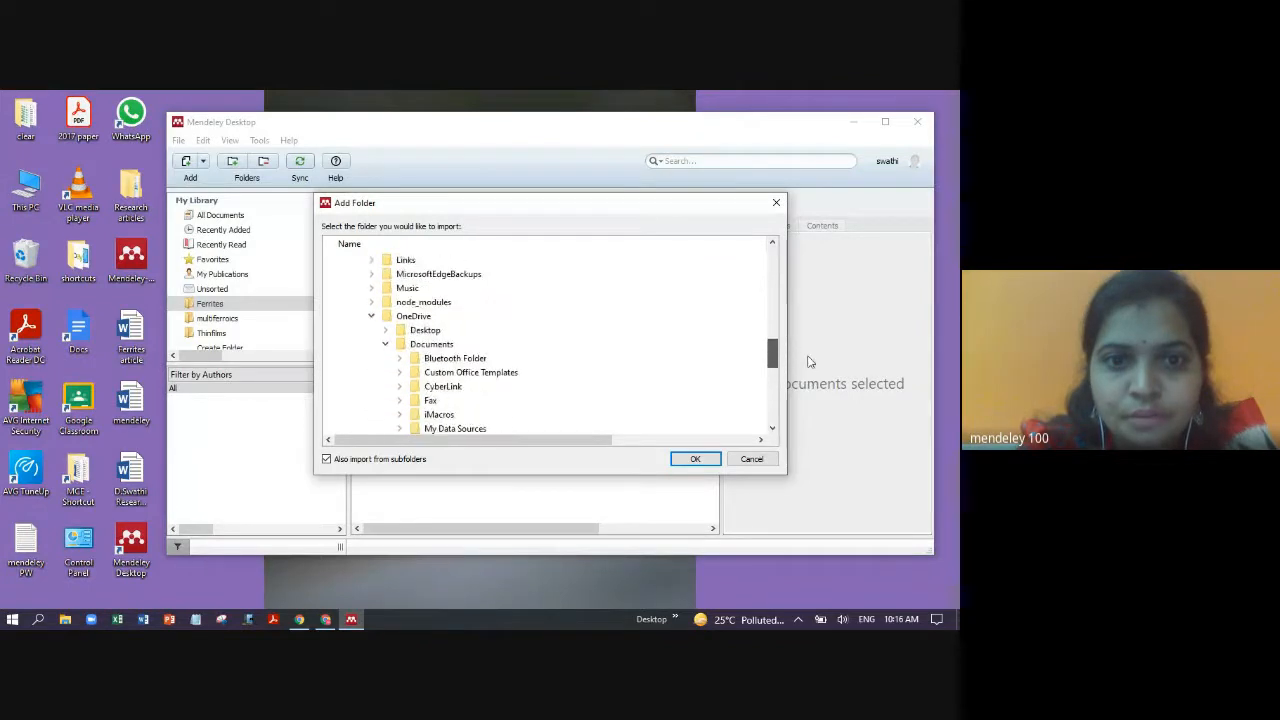
click(385, 330)
click(400, 358)
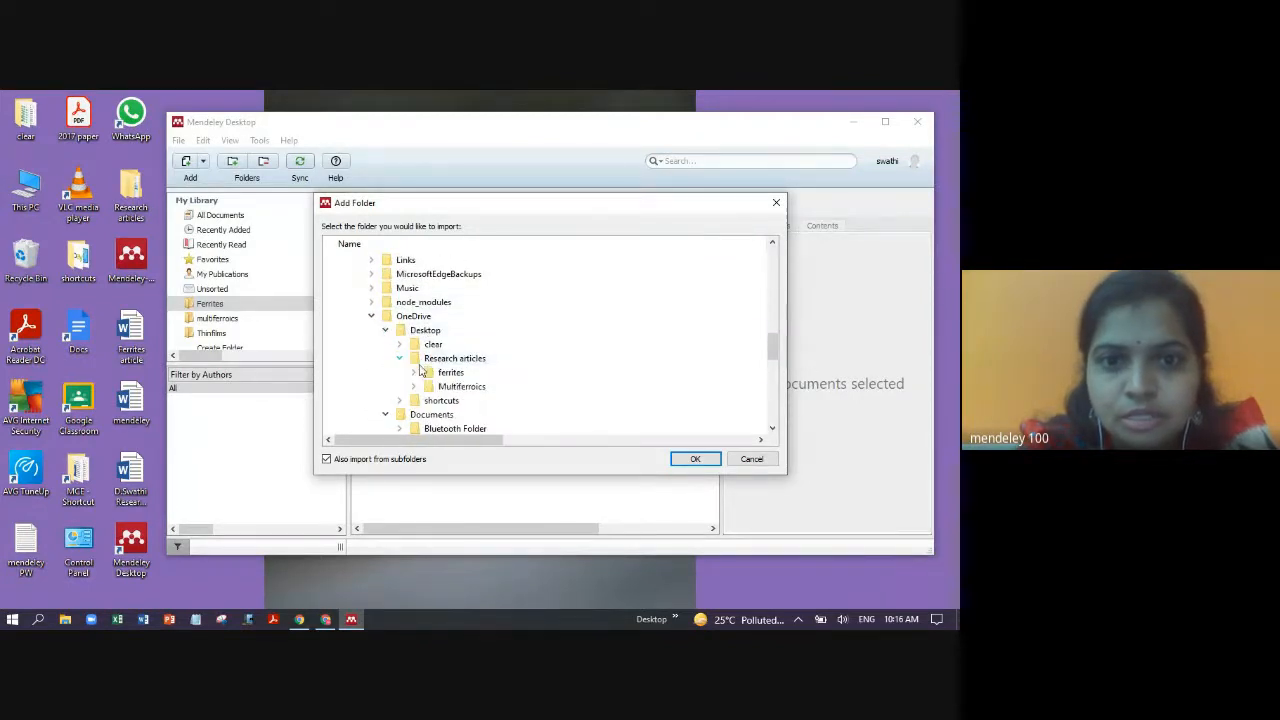
click(445, 372)
click(688, 463)
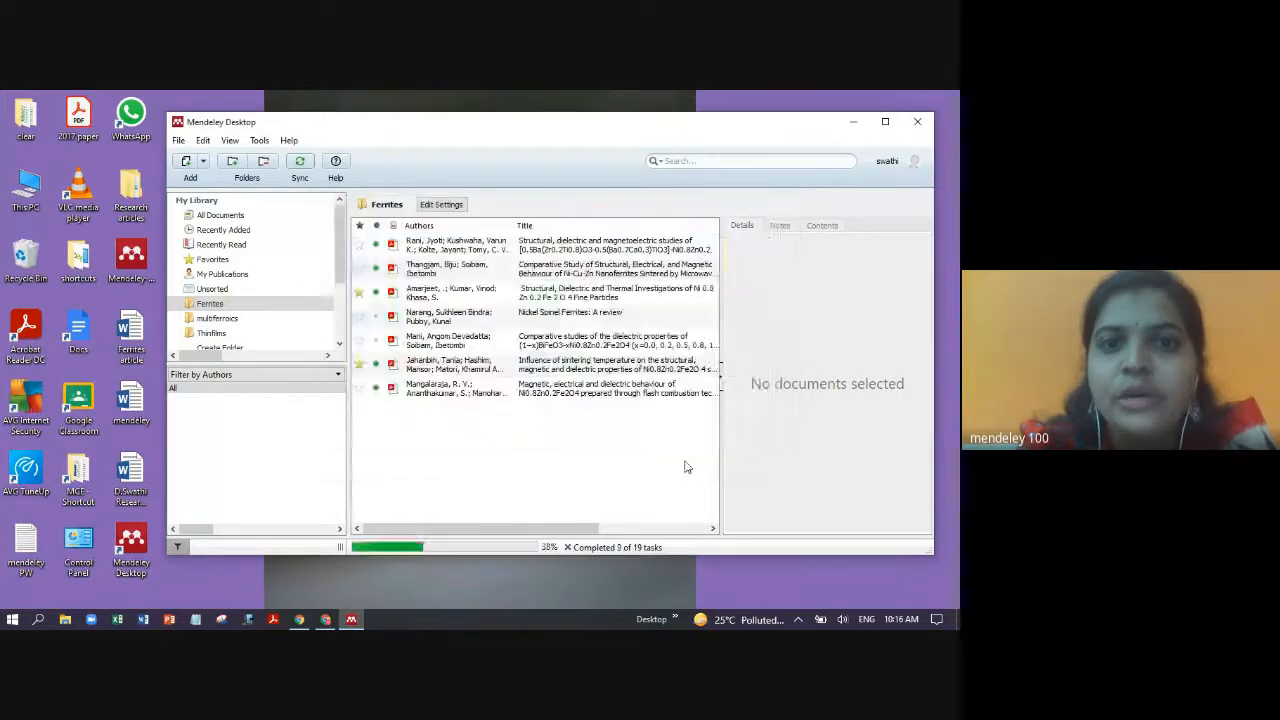
click(210, 304)
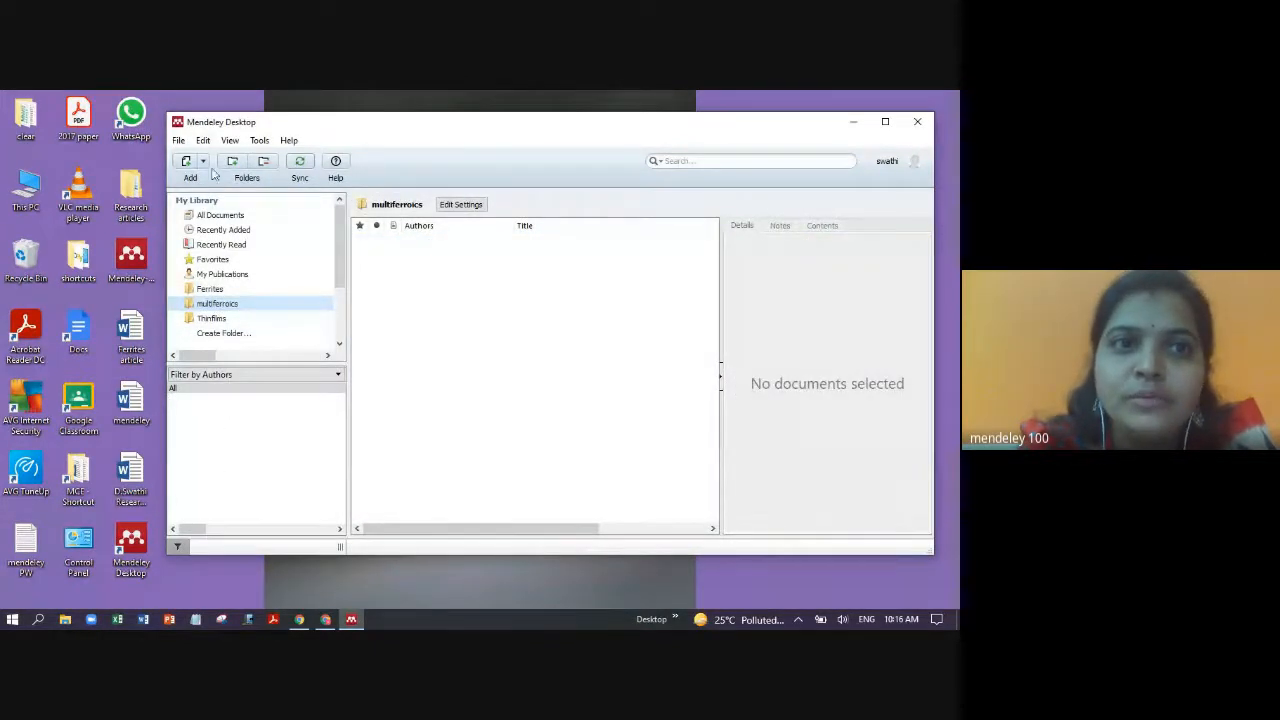
- Import Desktop > Research articles > Multiferroics into the multiferroics collection and select all its papers
click(180, 141)
click(229, 173)
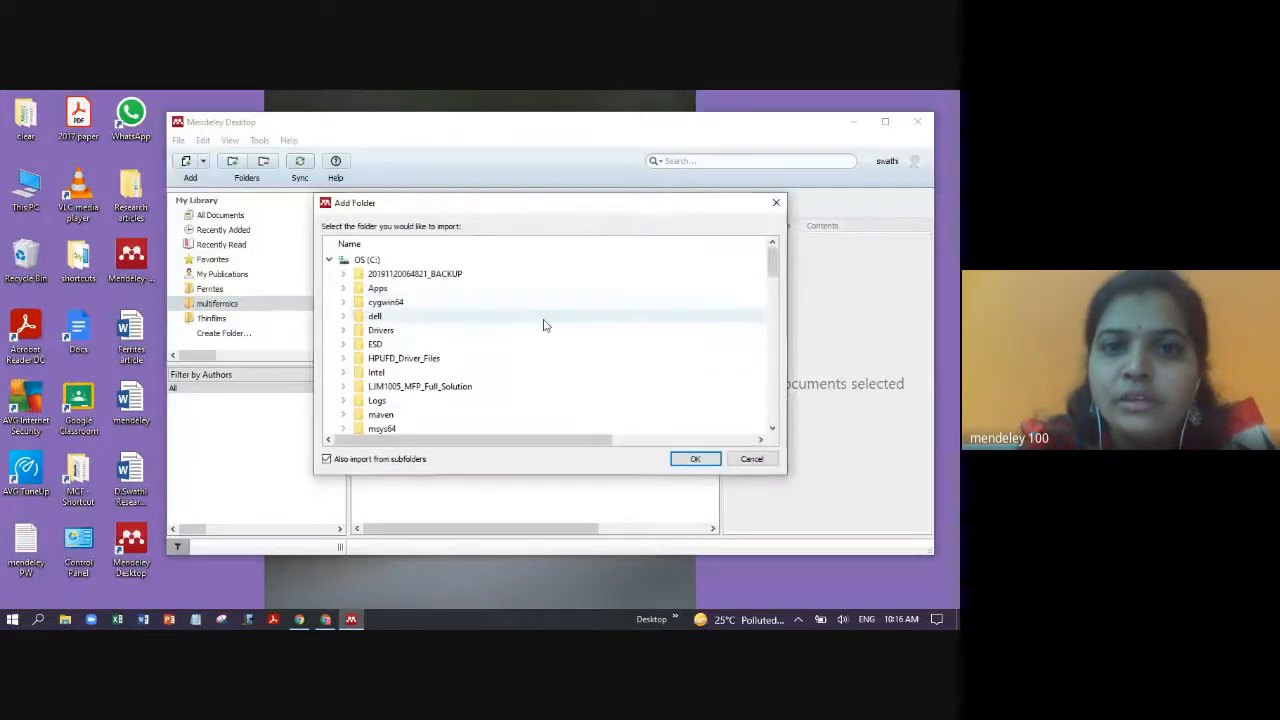
drag(772, 262, 808, 346)
click(386, 372)
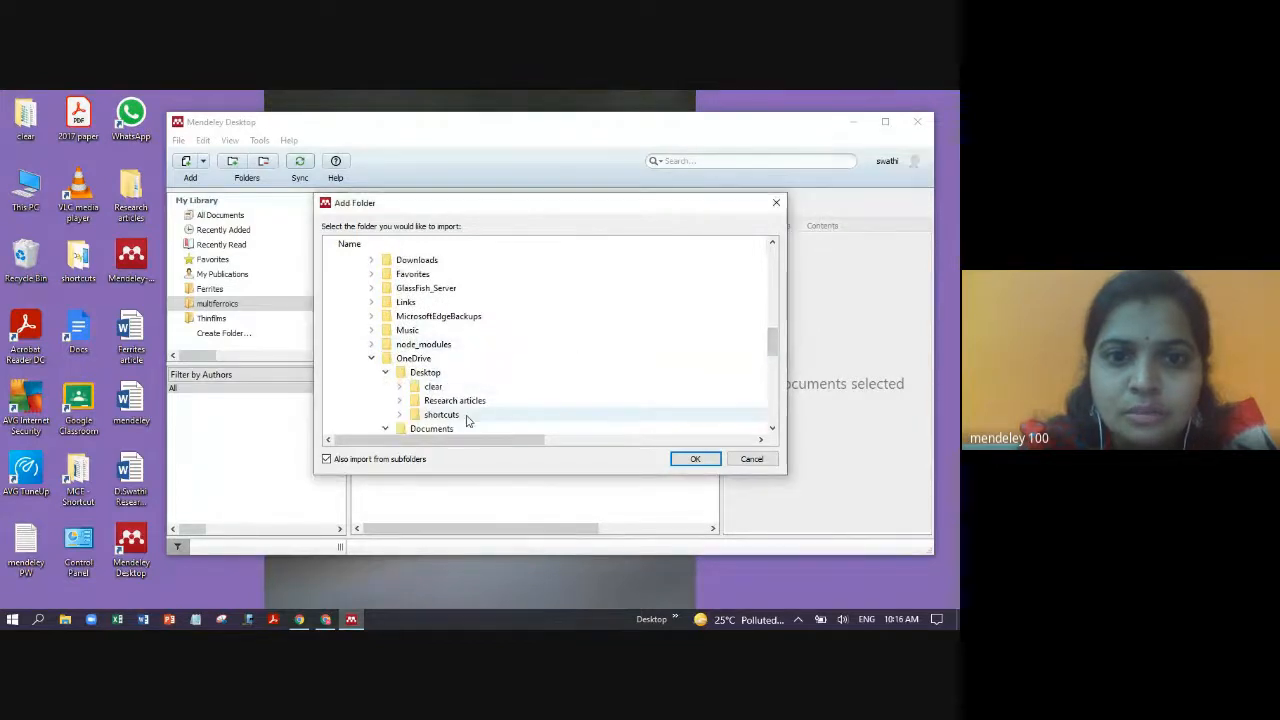
click(412, 402)
click(399, 400)
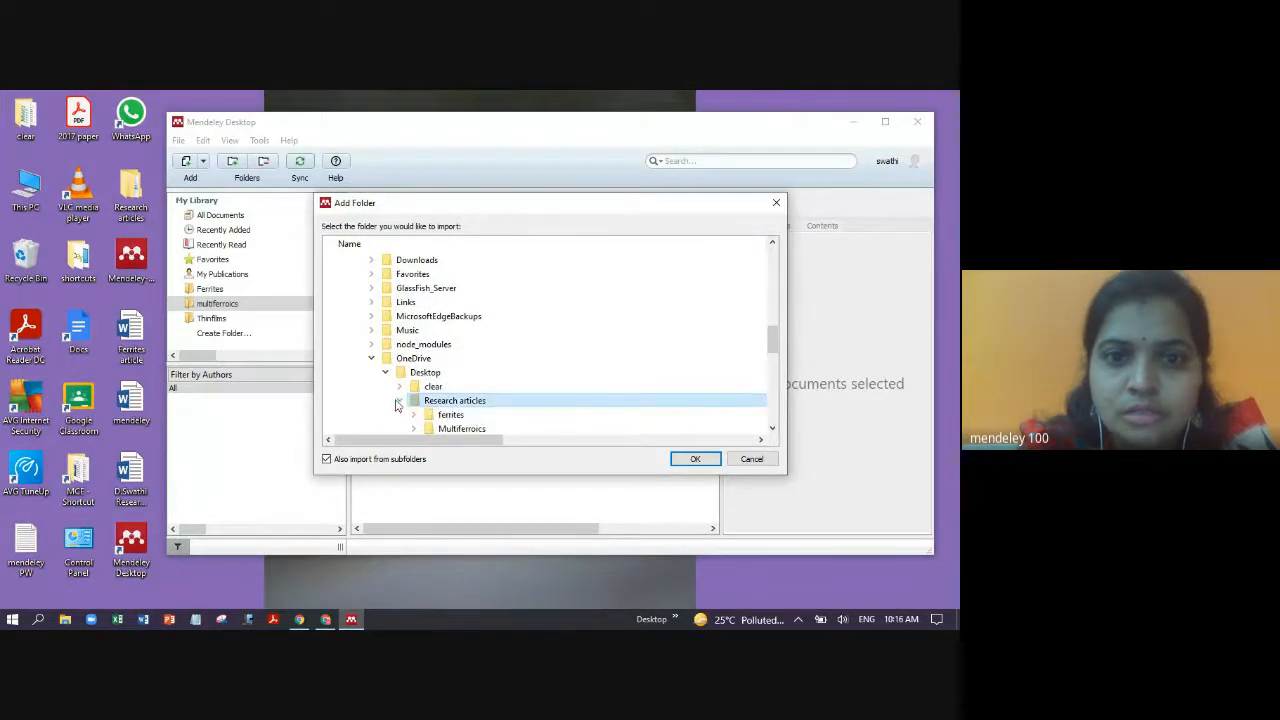
click(455, 428)
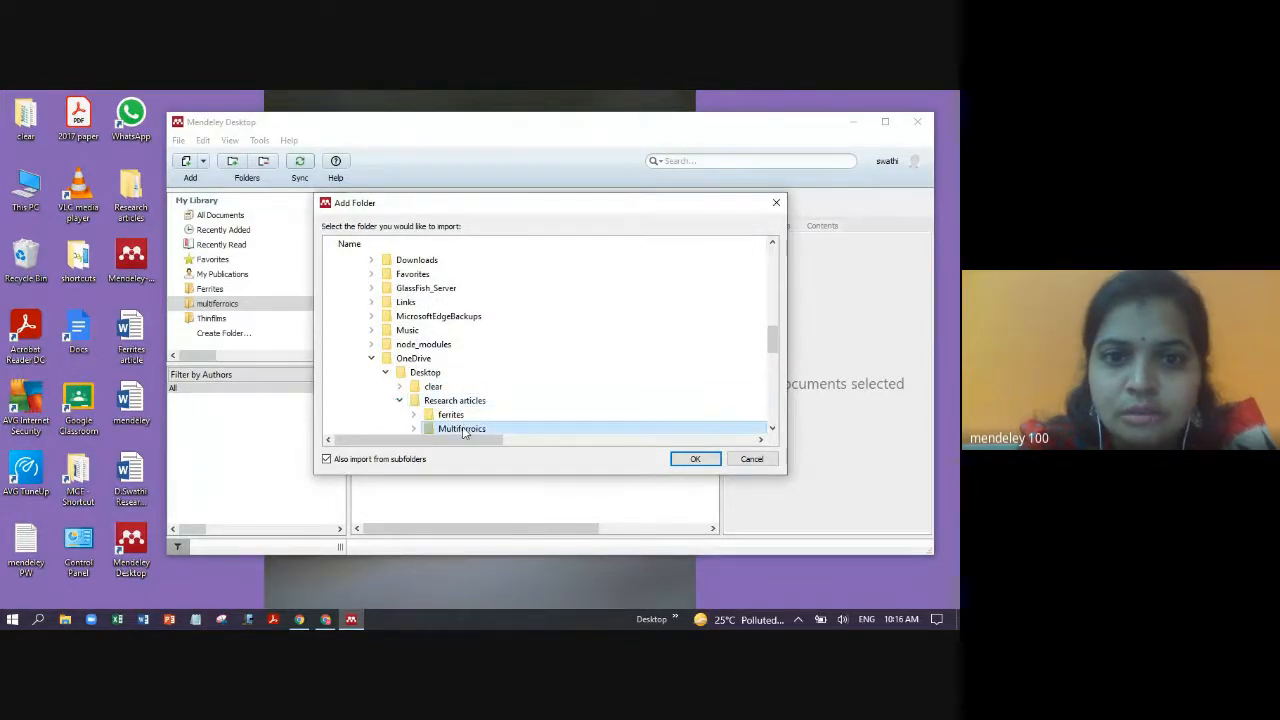
click(692, 458)
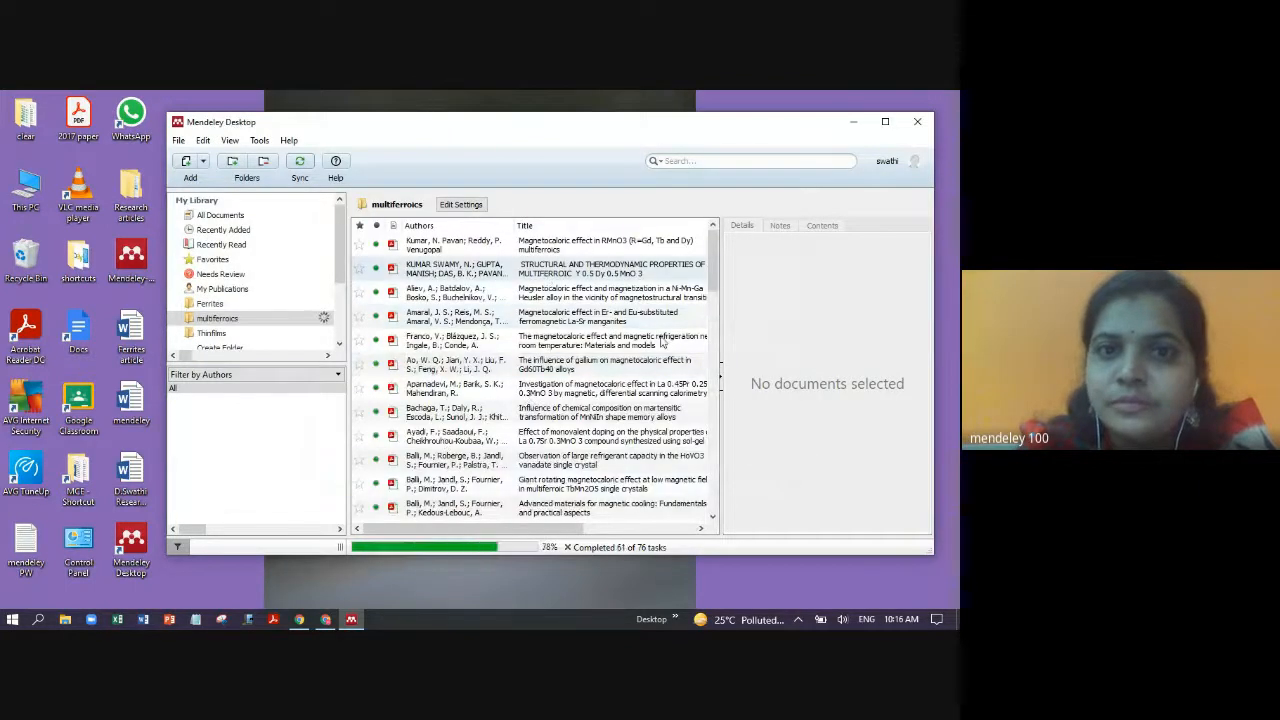
key(ctrl+a)
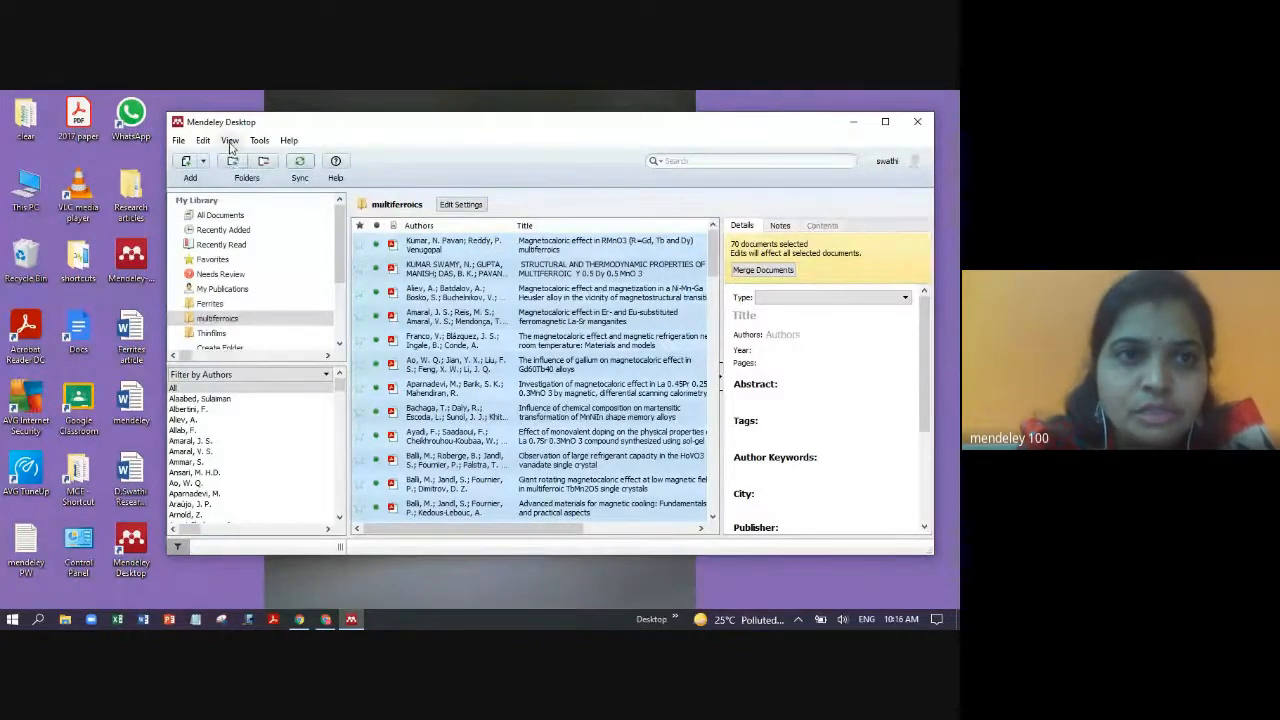
- Switch the library to the Library as Citations view and confirm IEEE is the citation style
click(230, 141)
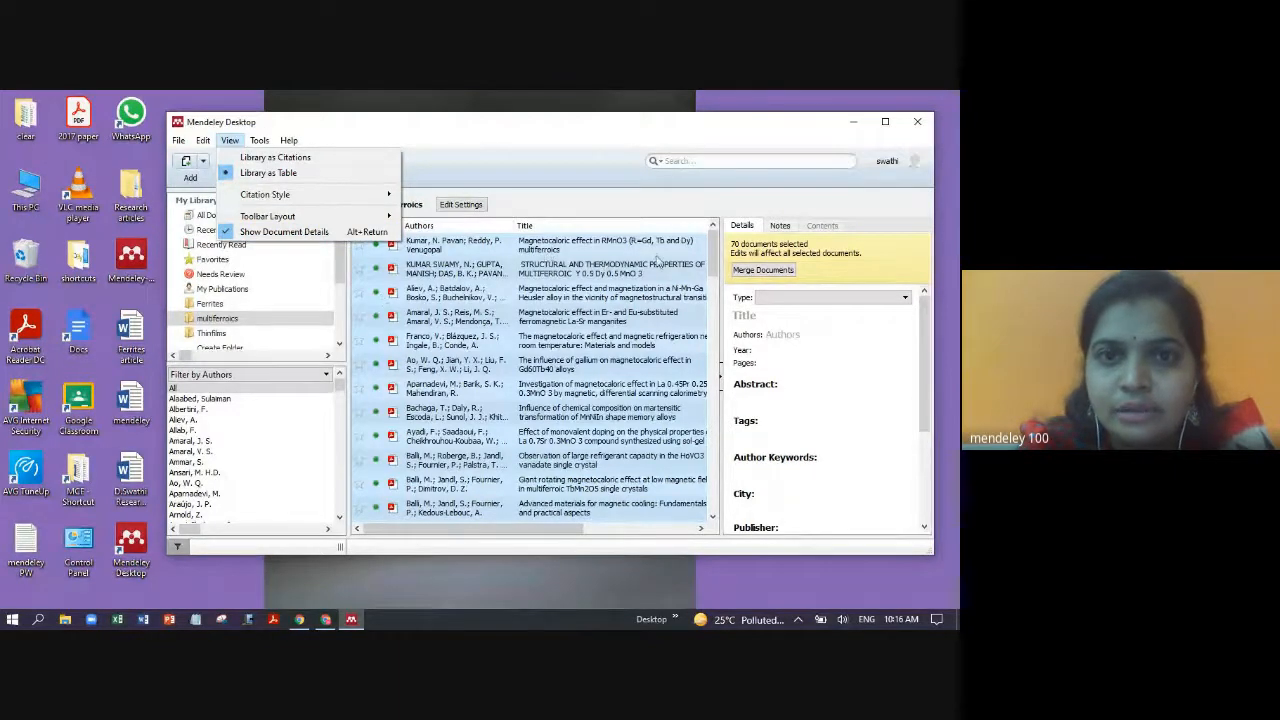
click(257, 161)
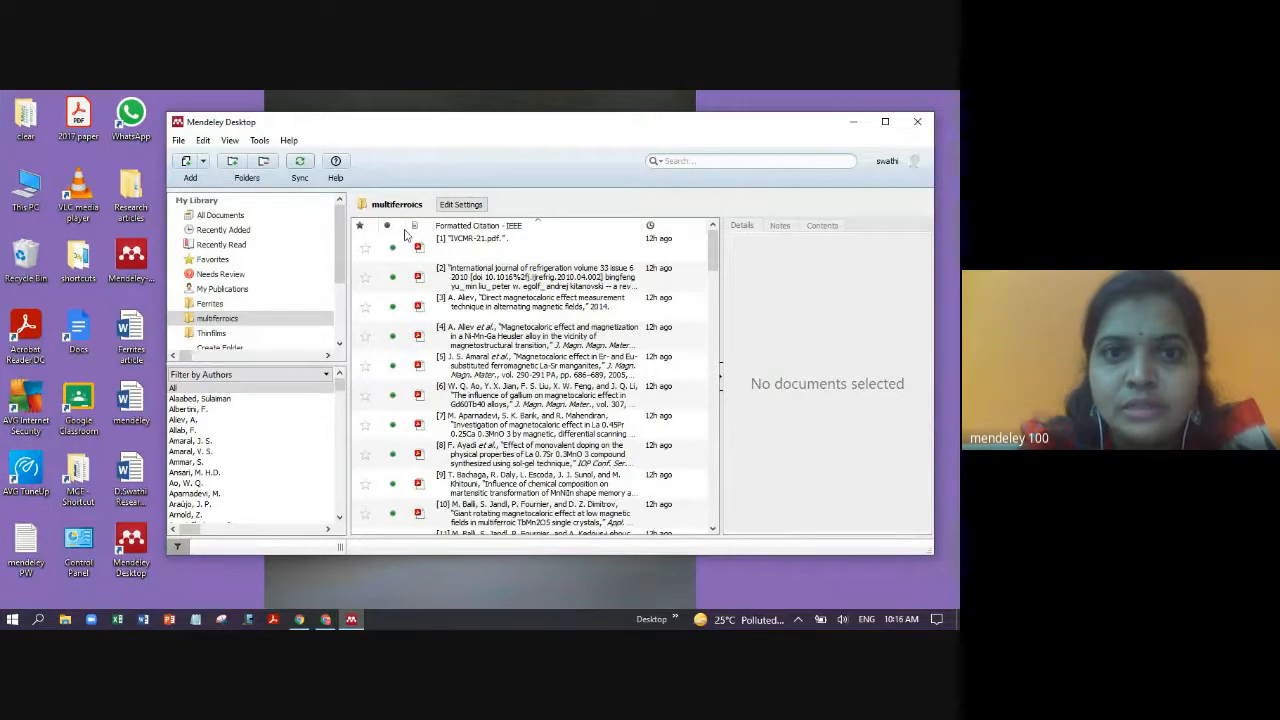
click(230, 141)
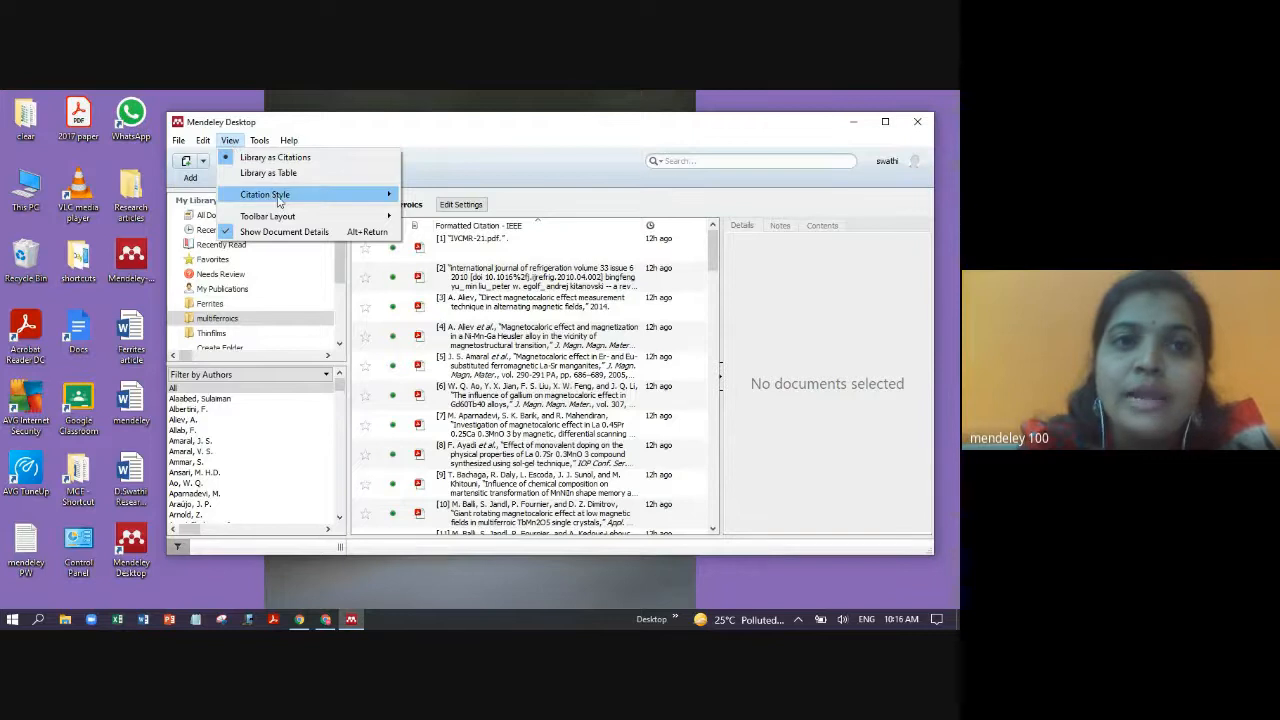
mouse_move(290, 198)
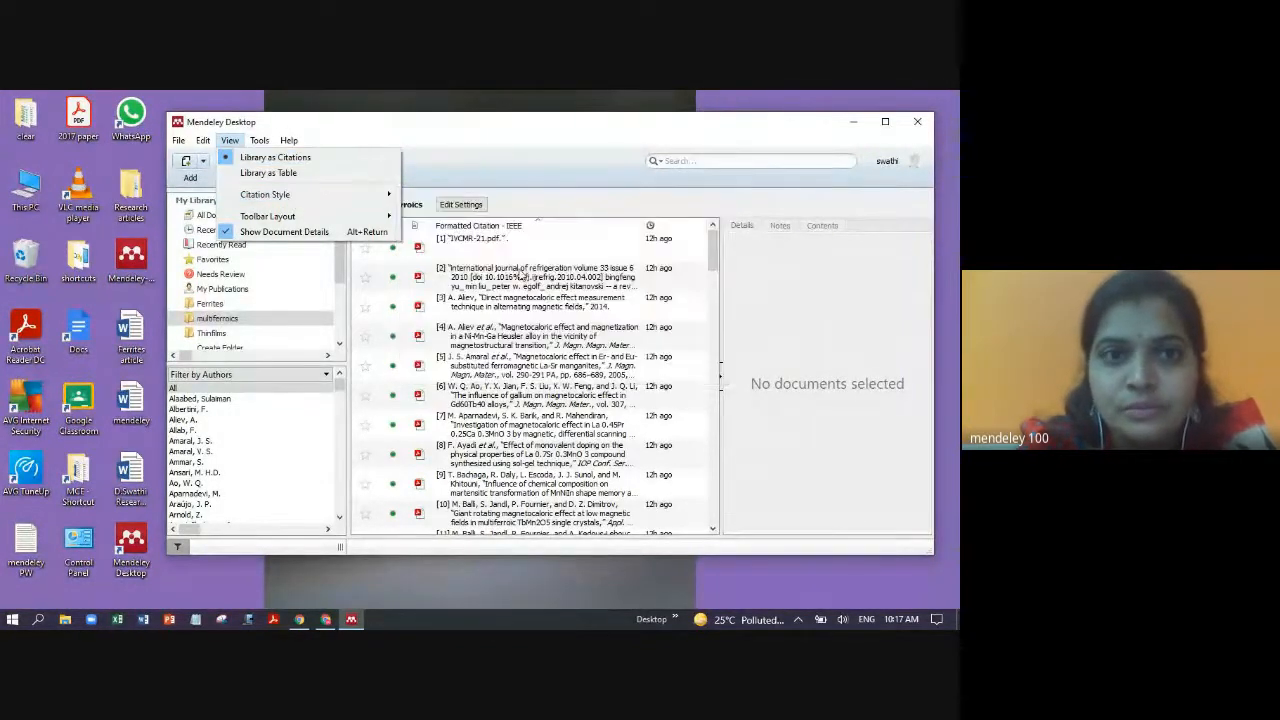
click(463, 168)
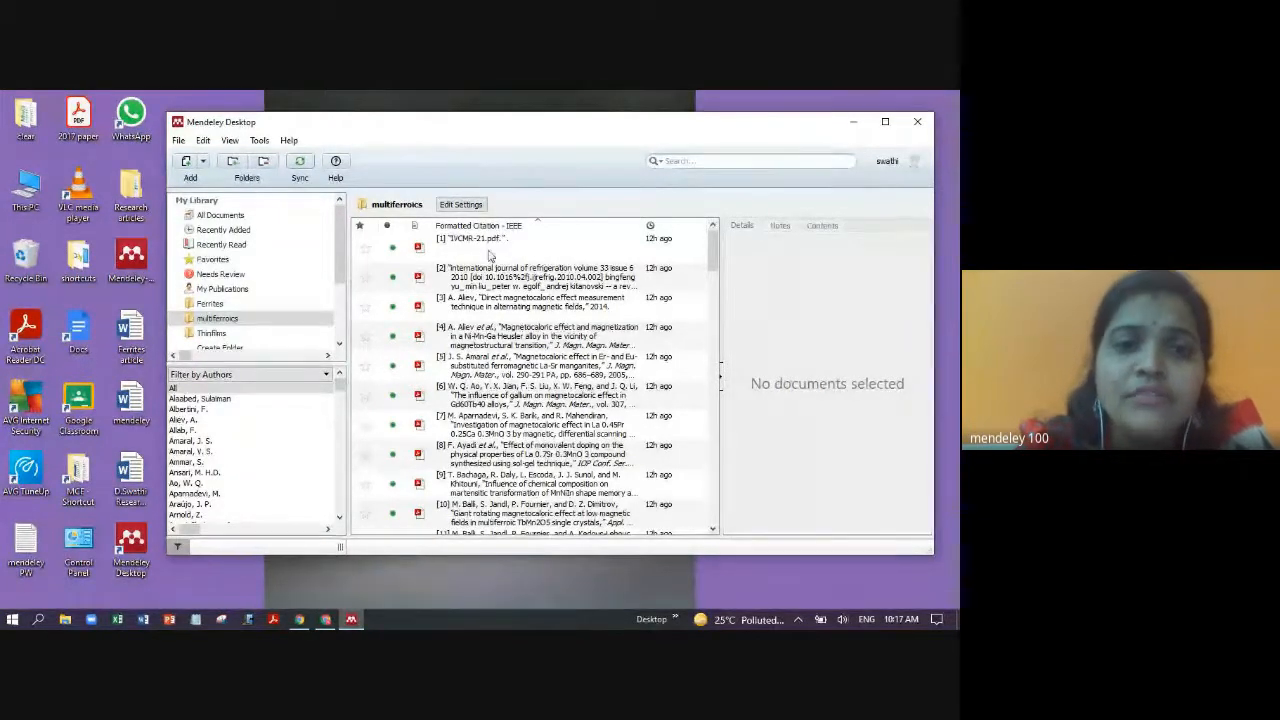
- In a new Chrome tab, search Google for 'multiferroics'
click(325, 619)
key(ctrl+t)
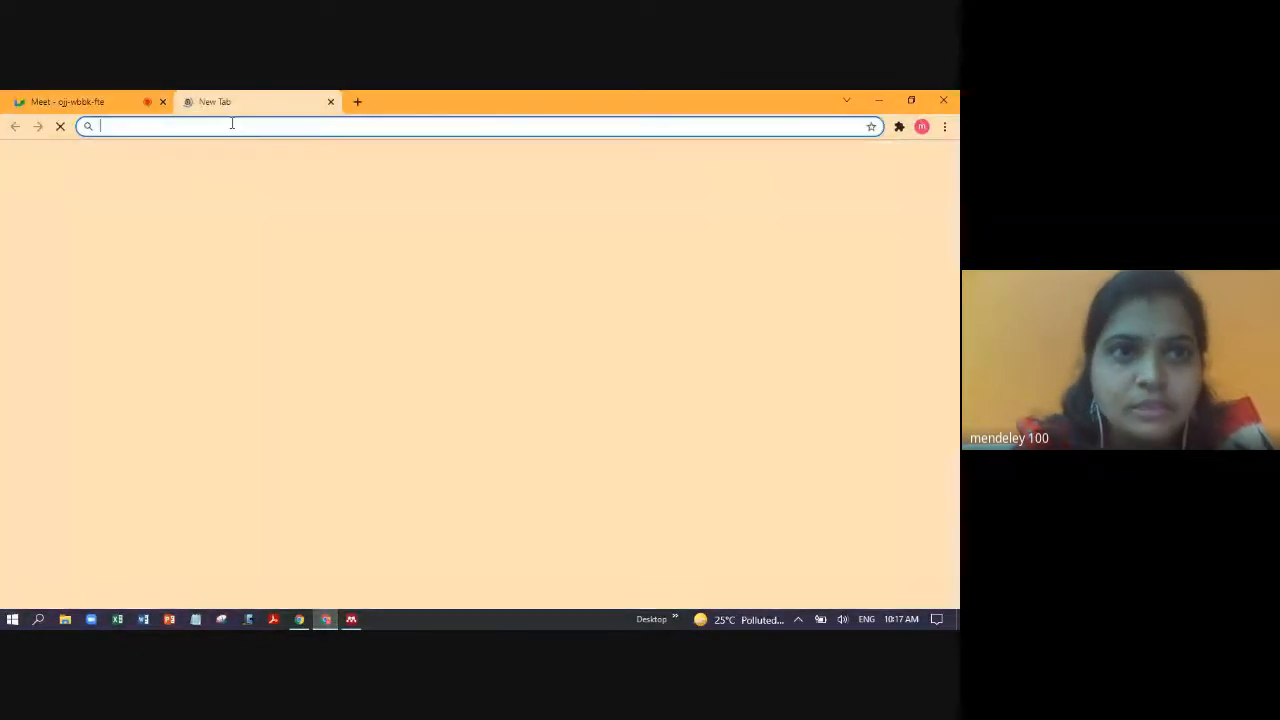
click(250, 126)
text(mu)
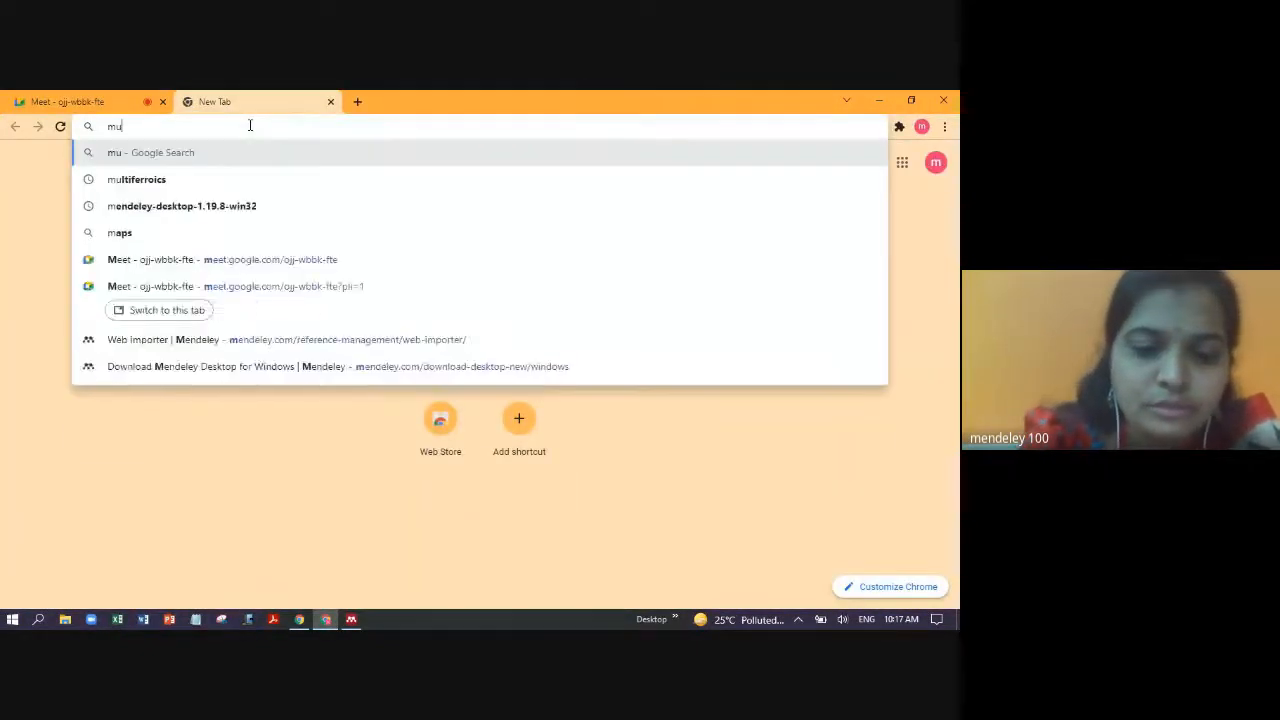
text(ltiferroics)
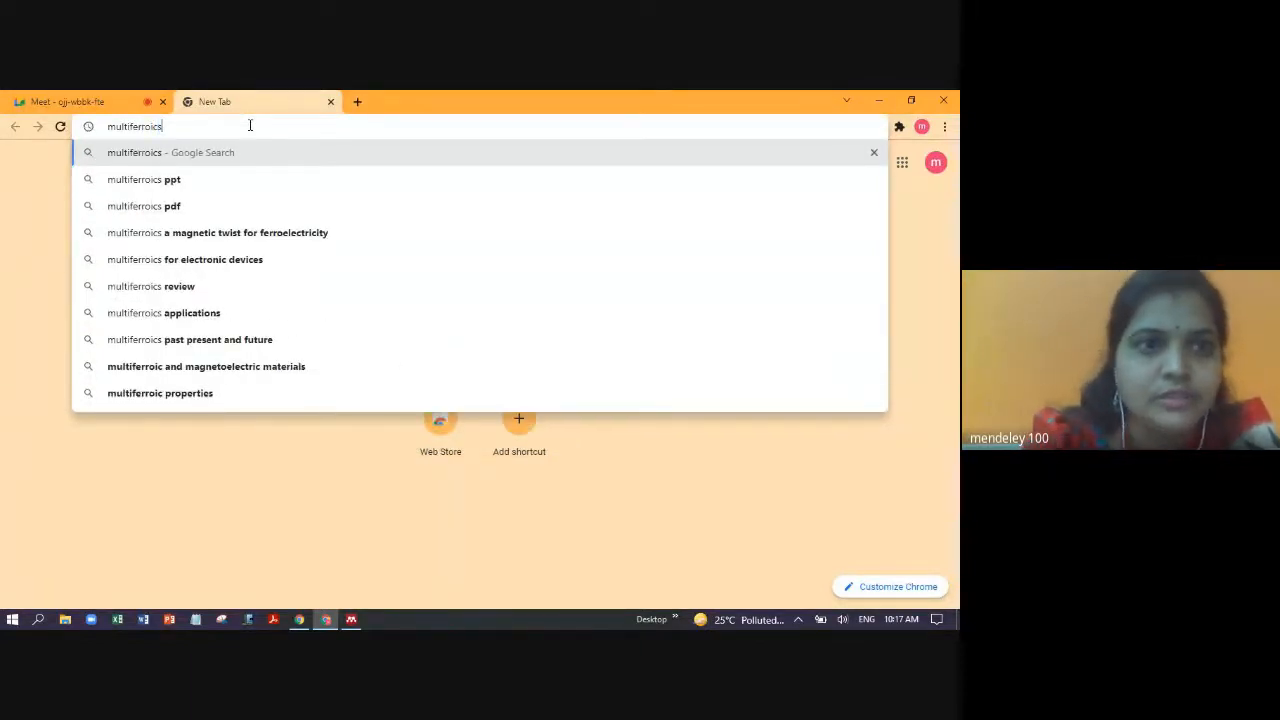
key(Return)
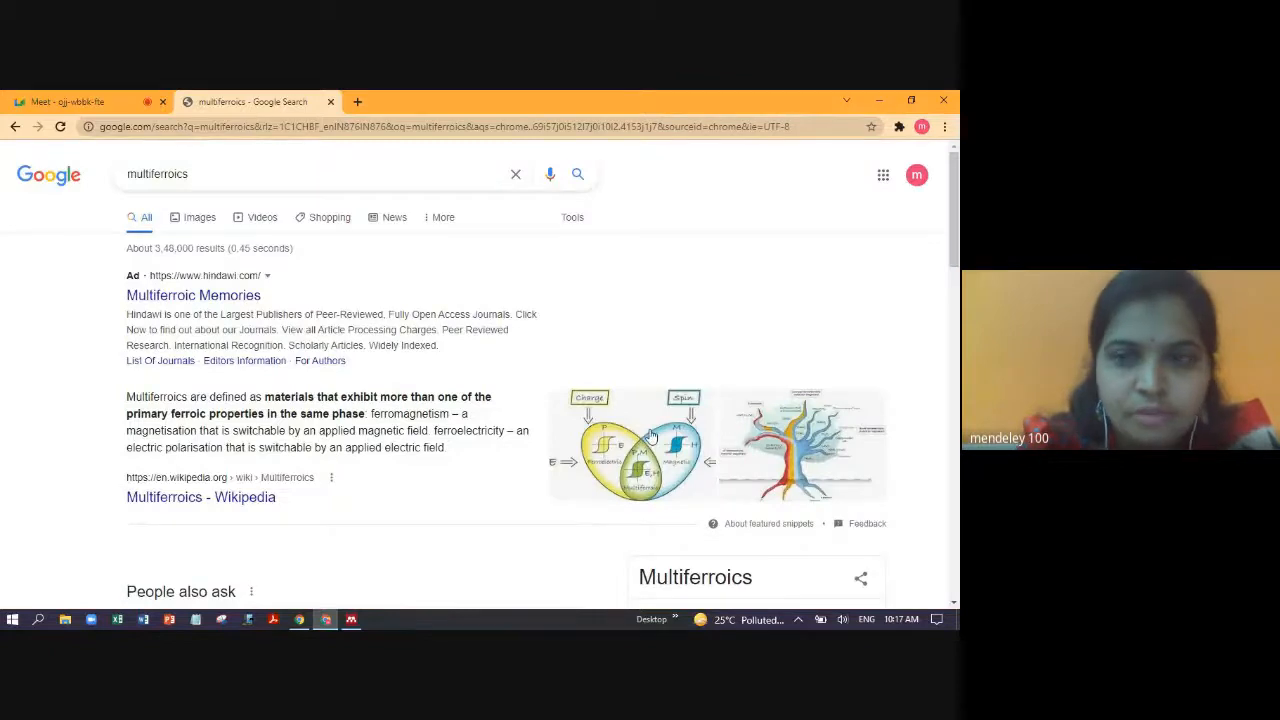
drag(950, 236, 956, 380)
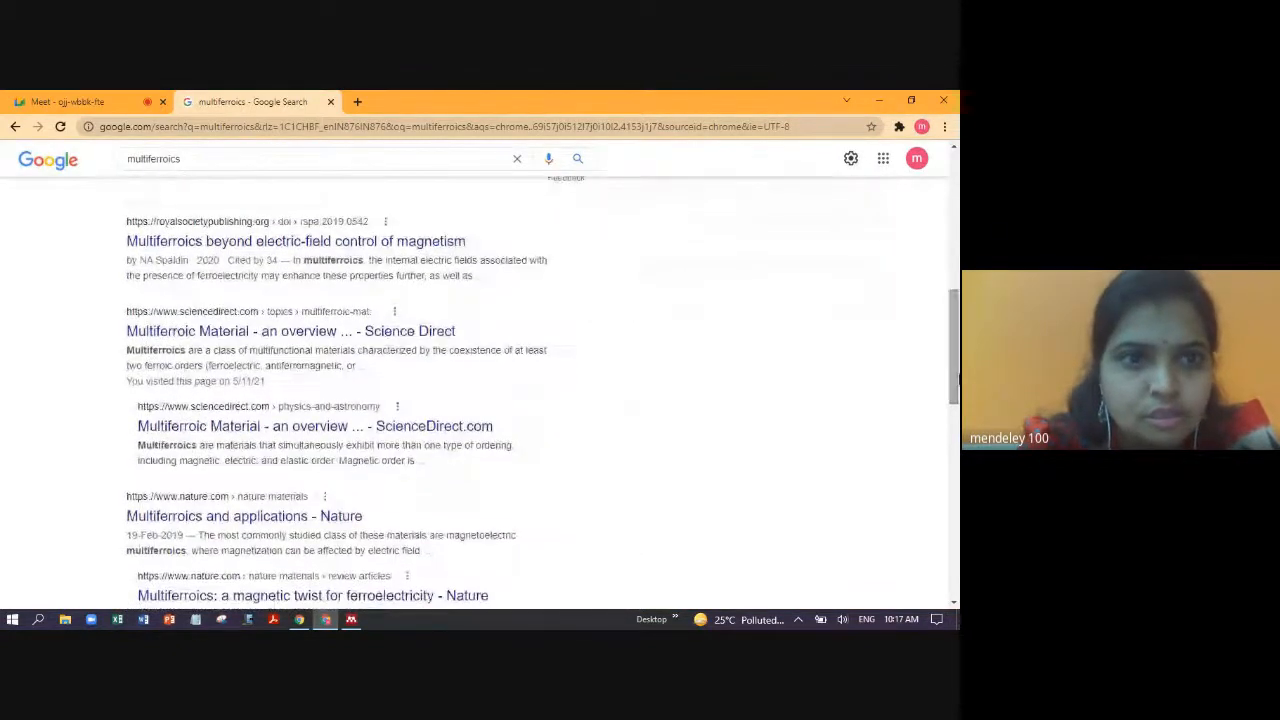
- Open ScienceDirect's 'Synthesis Strategies of Single-Phase and Composite Multiferroic Nanostructures' chapter and add it to Mendeley
click(215, 340)
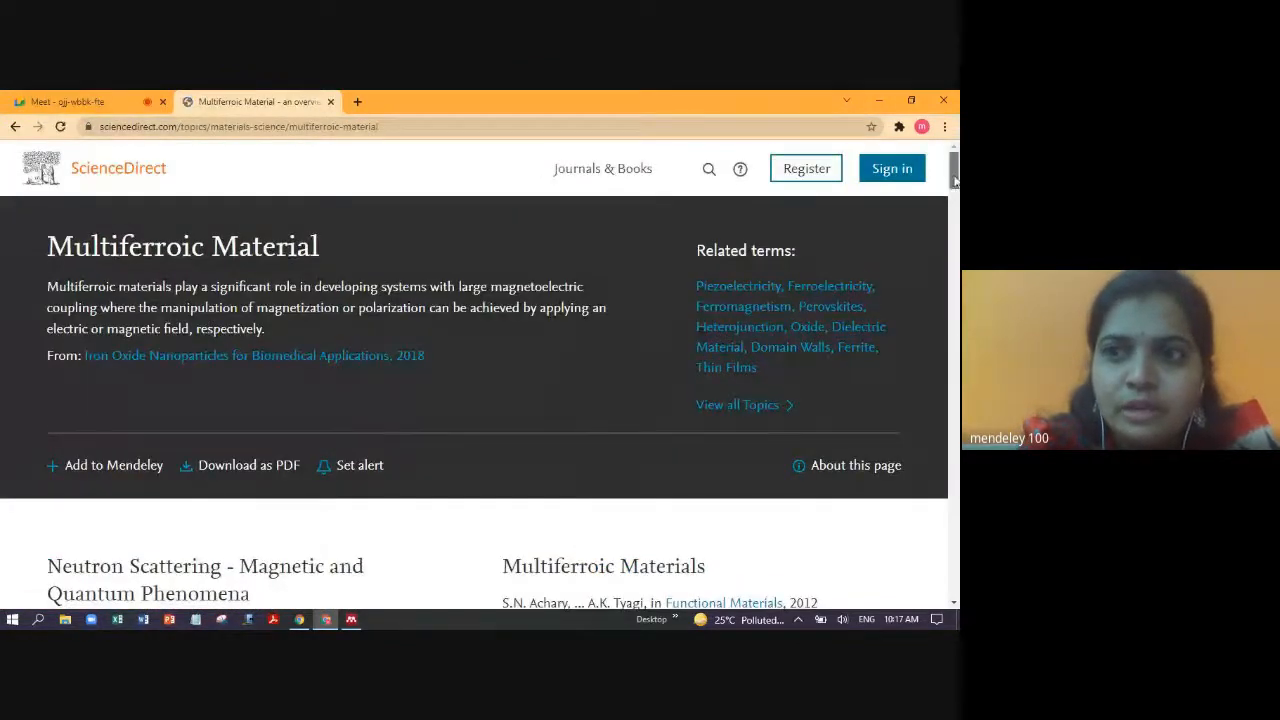
scroll(950, 205, down, 8)
scroll(636, 274, down, 3)
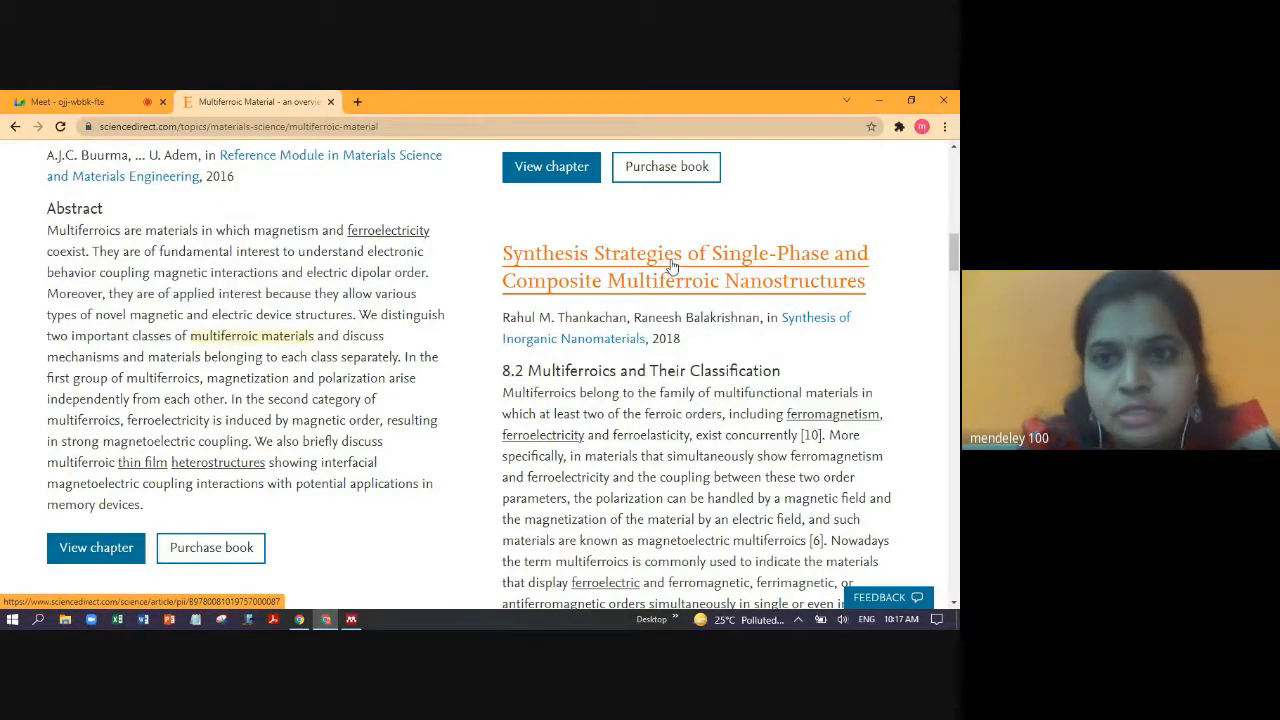
click(678, 263)
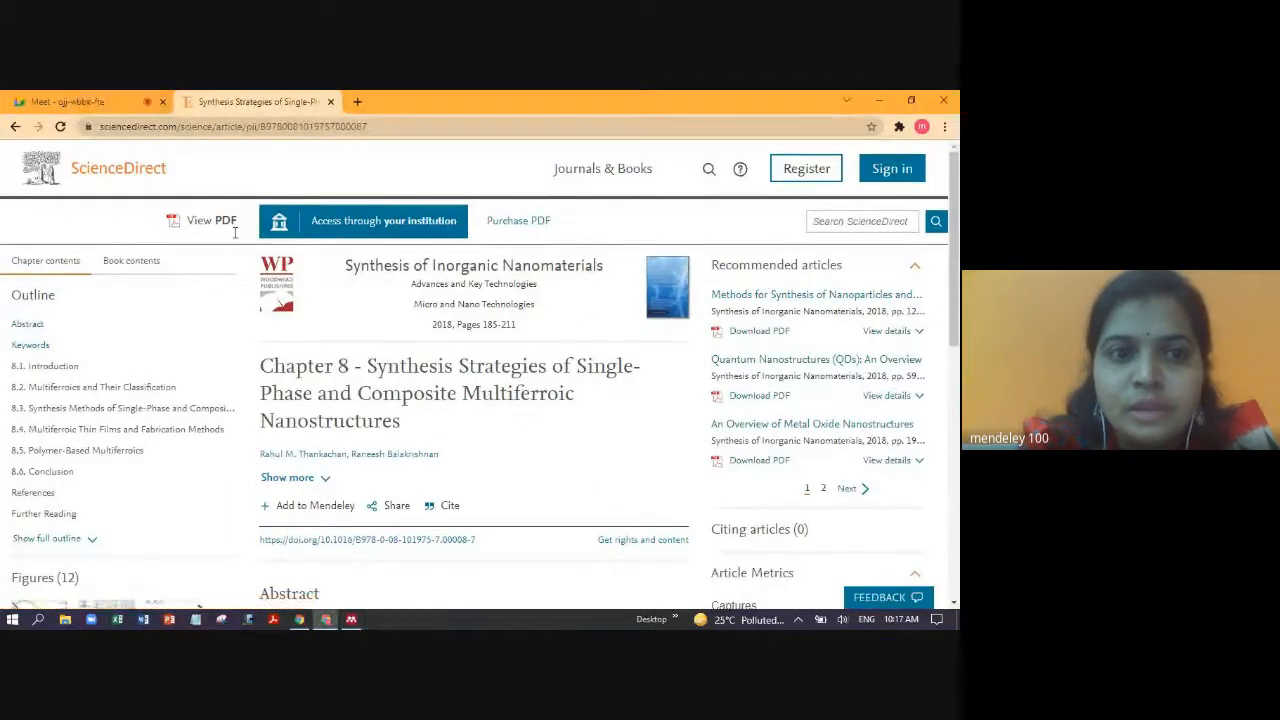
click(321, 510)
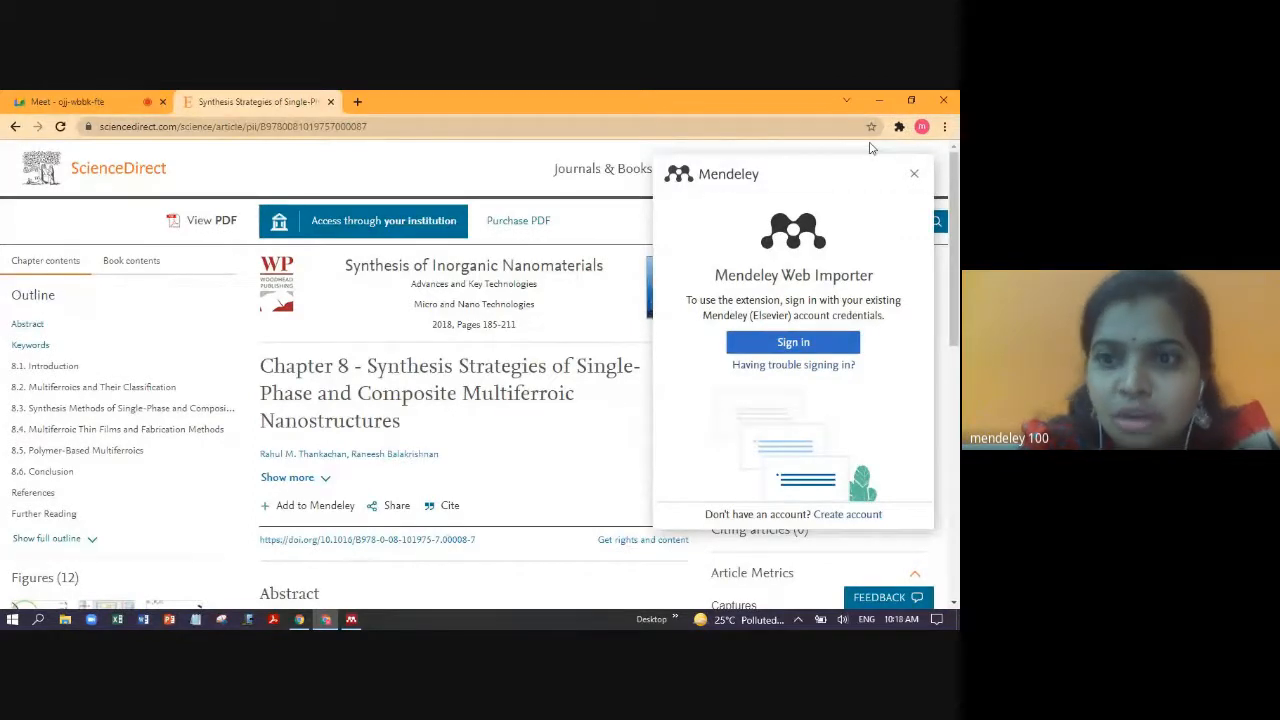
- Sign in to the Mendeley Web Importer with the saved account e-mail and password
click(802, 349)
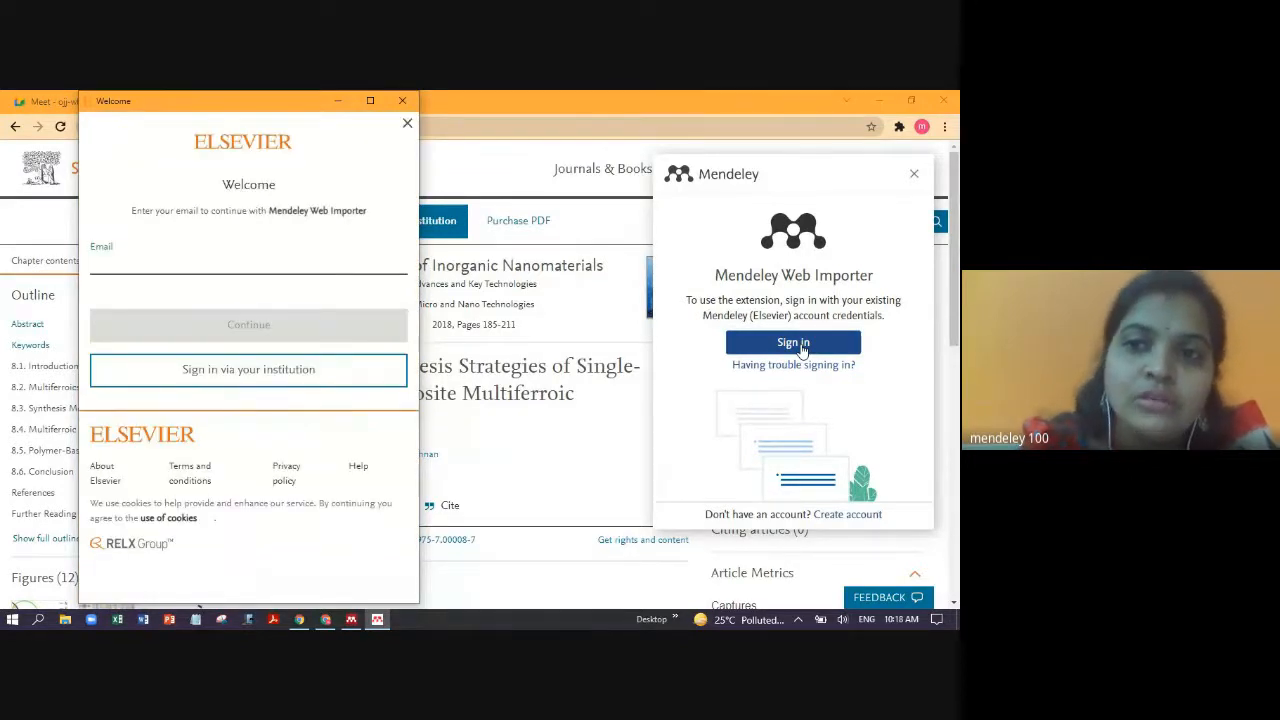
click(227, 263)
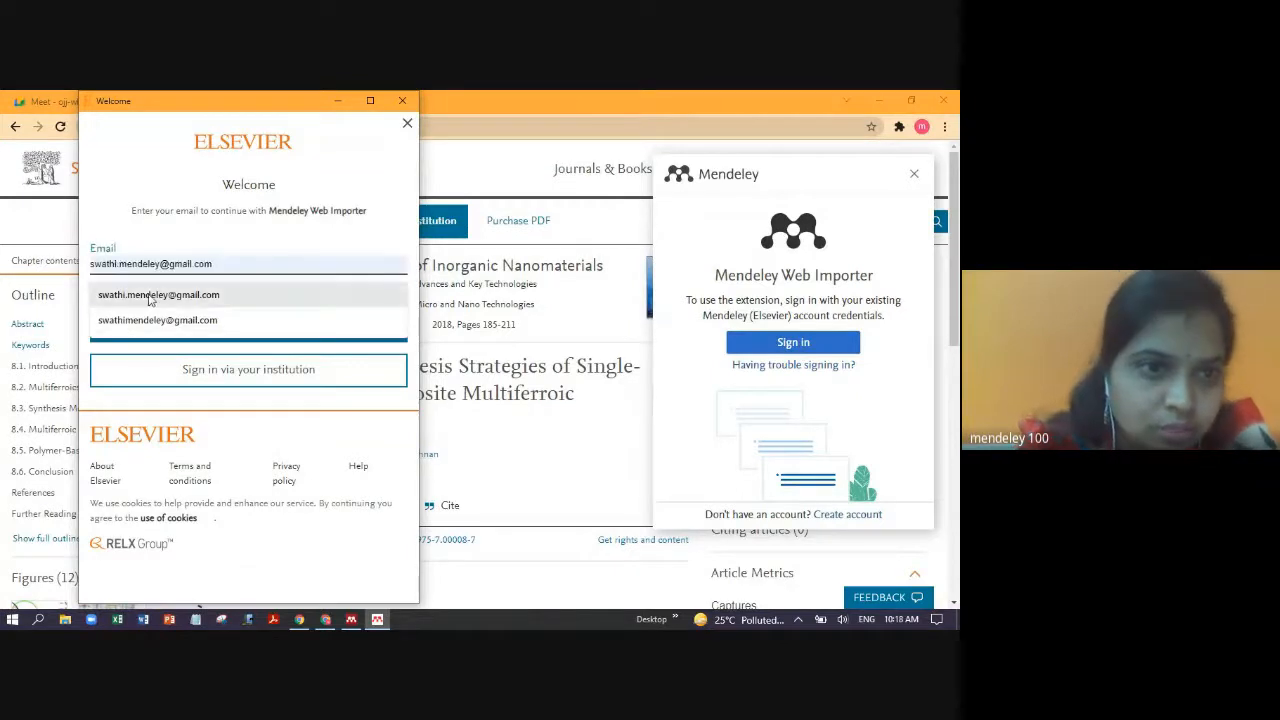
click(150, 295)
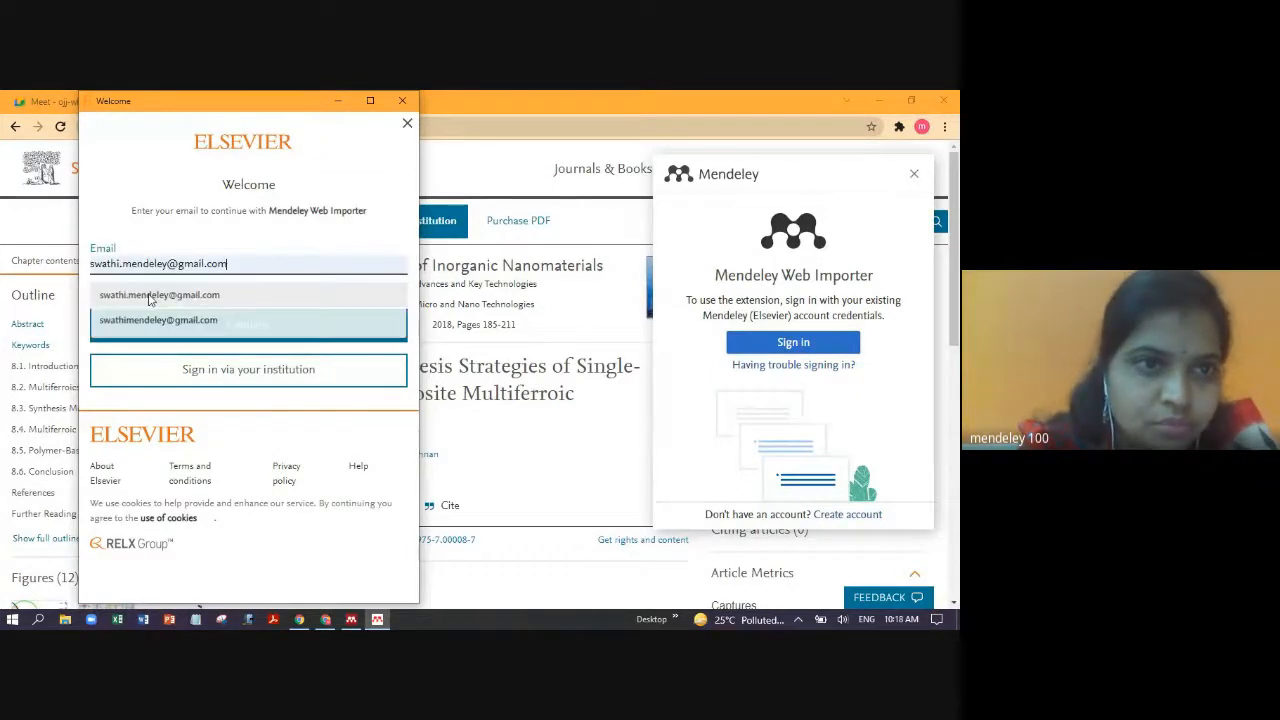
click(252, 328)
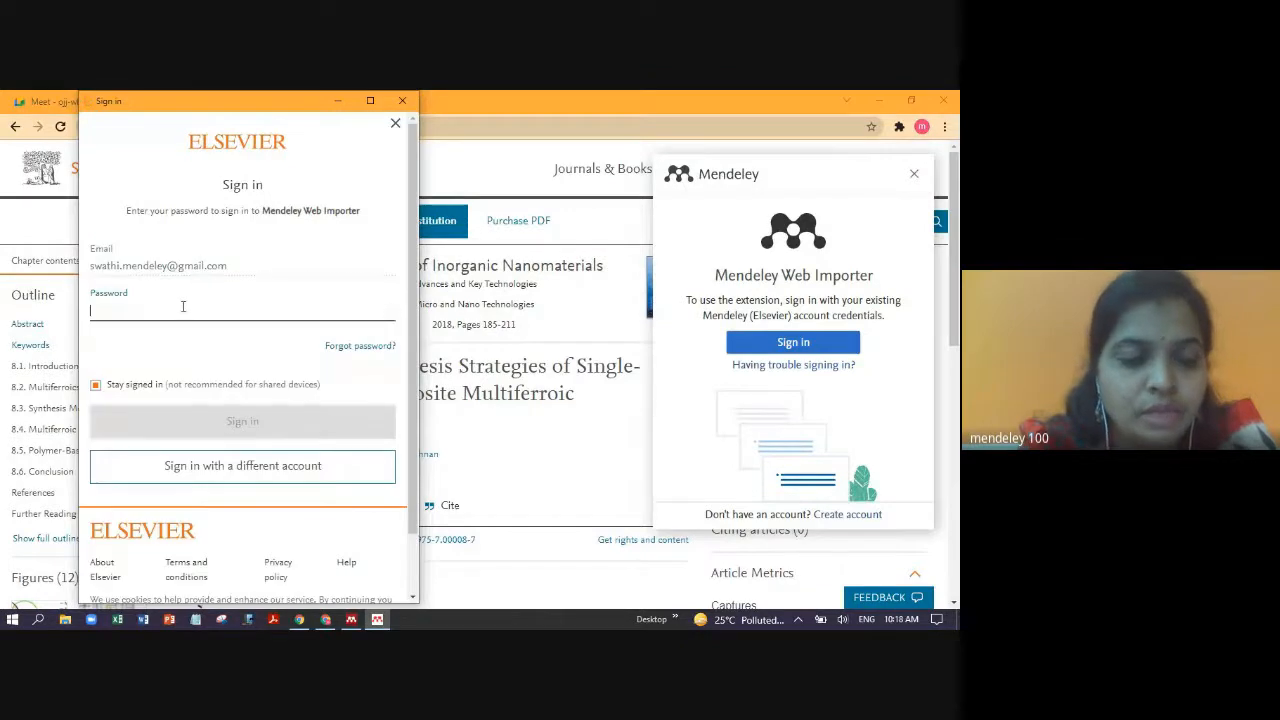
text(•)
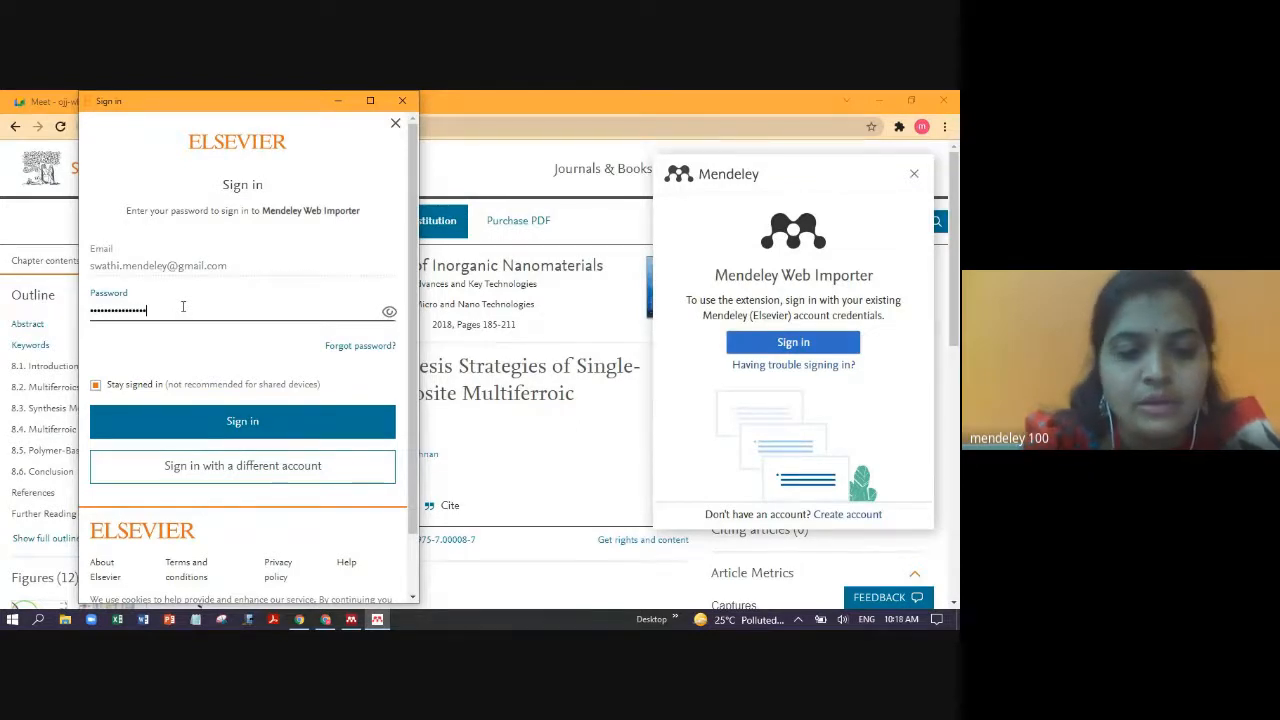
click(252, 420)
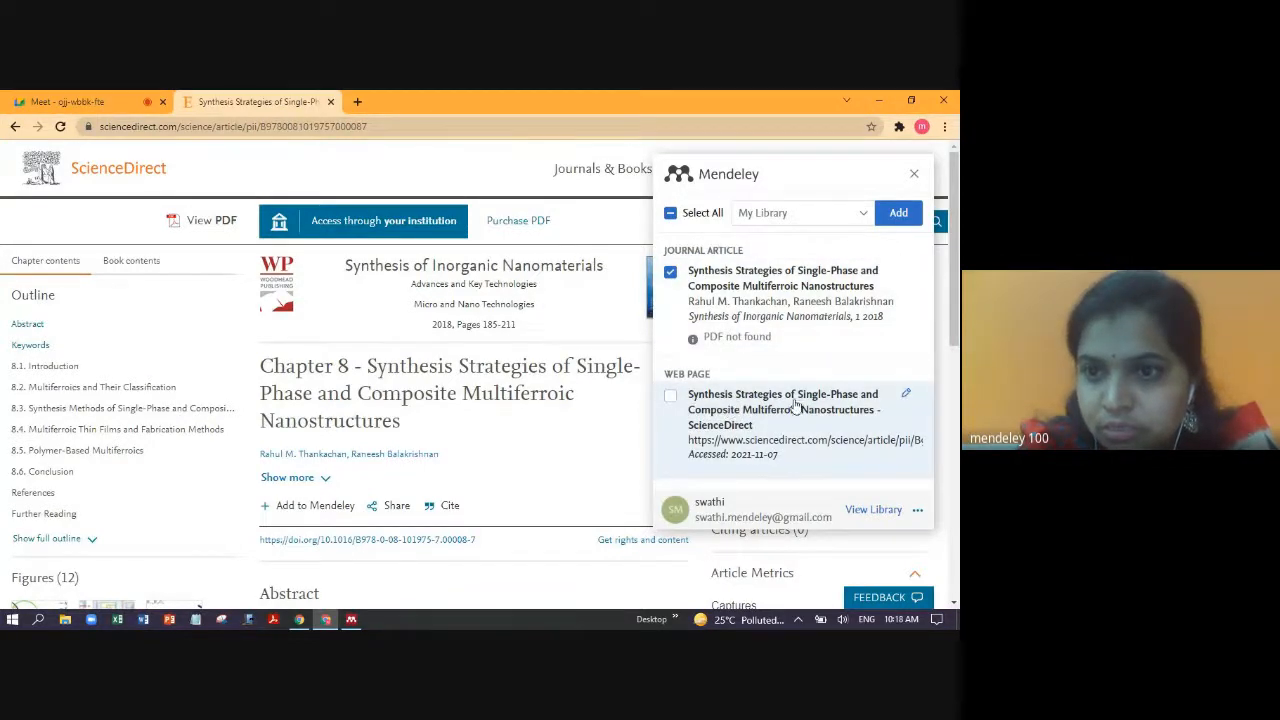
- Add the Synthesis Strategies chapter to the Multiferroics collection, then minimize Chrome
scroll(953, 308, down, 1)
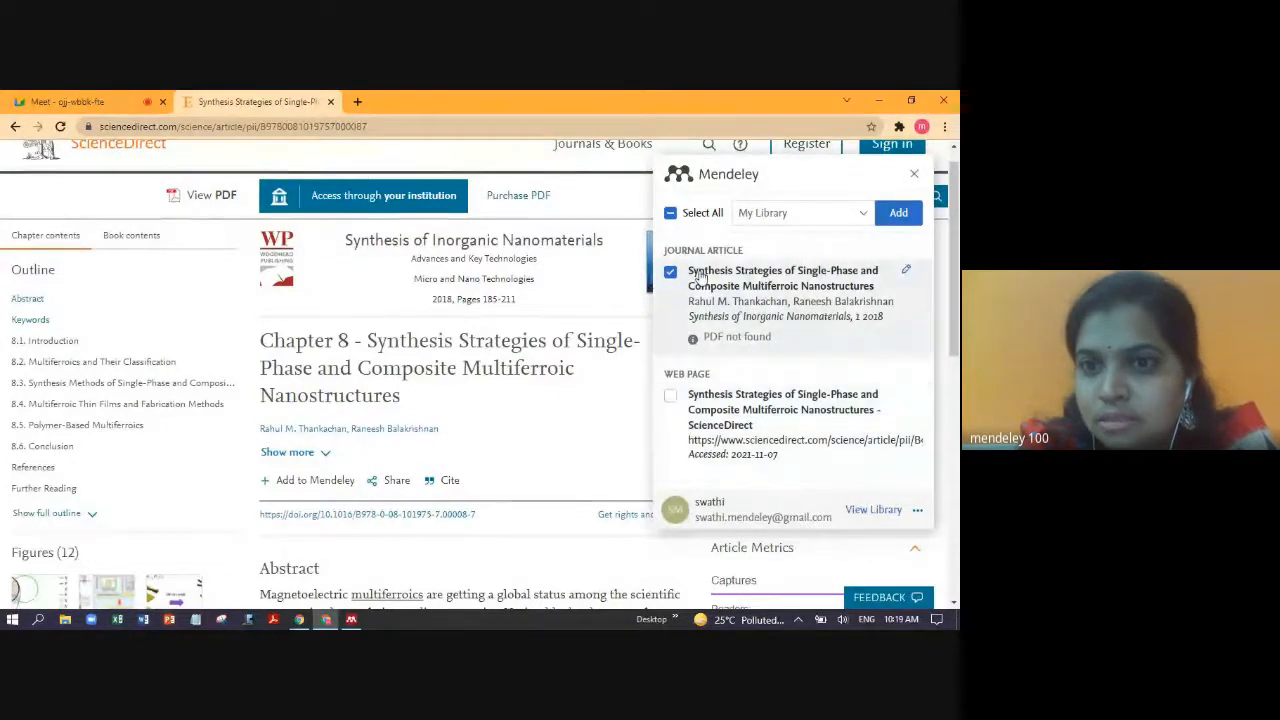
click(865, 215)
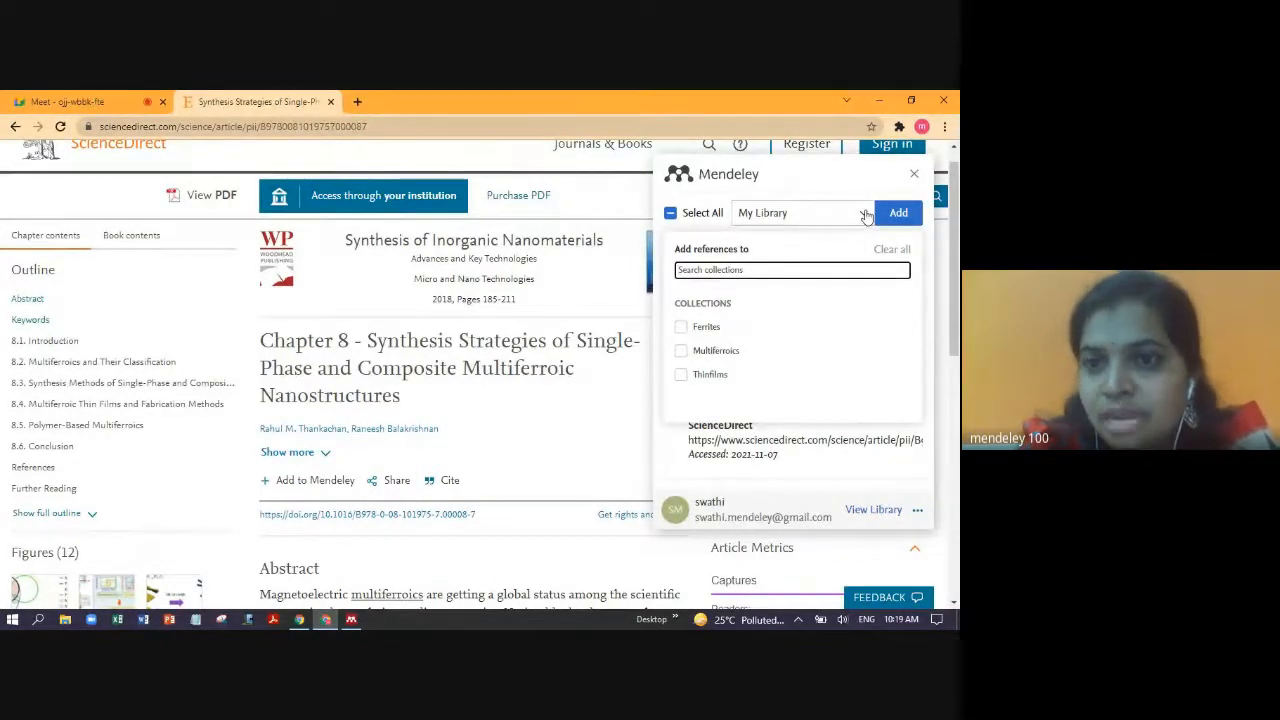
click(680, 351)
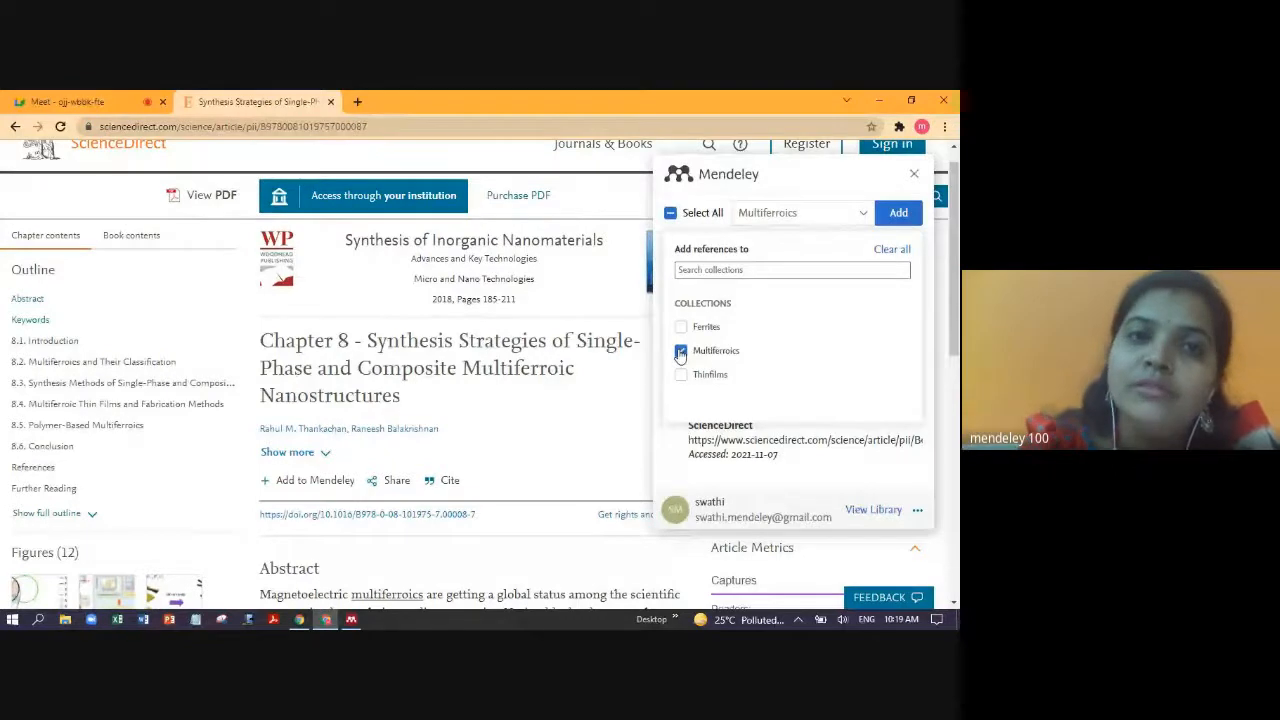
click(899, 214)
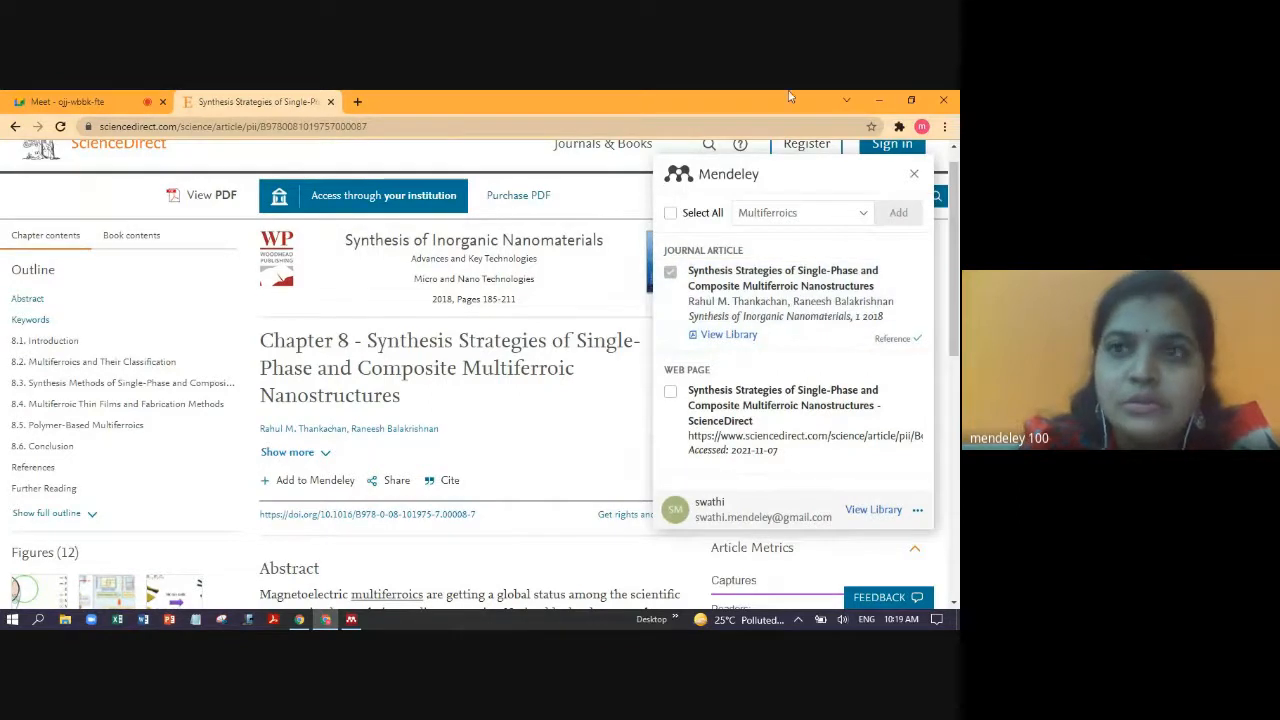
click(878, 101)
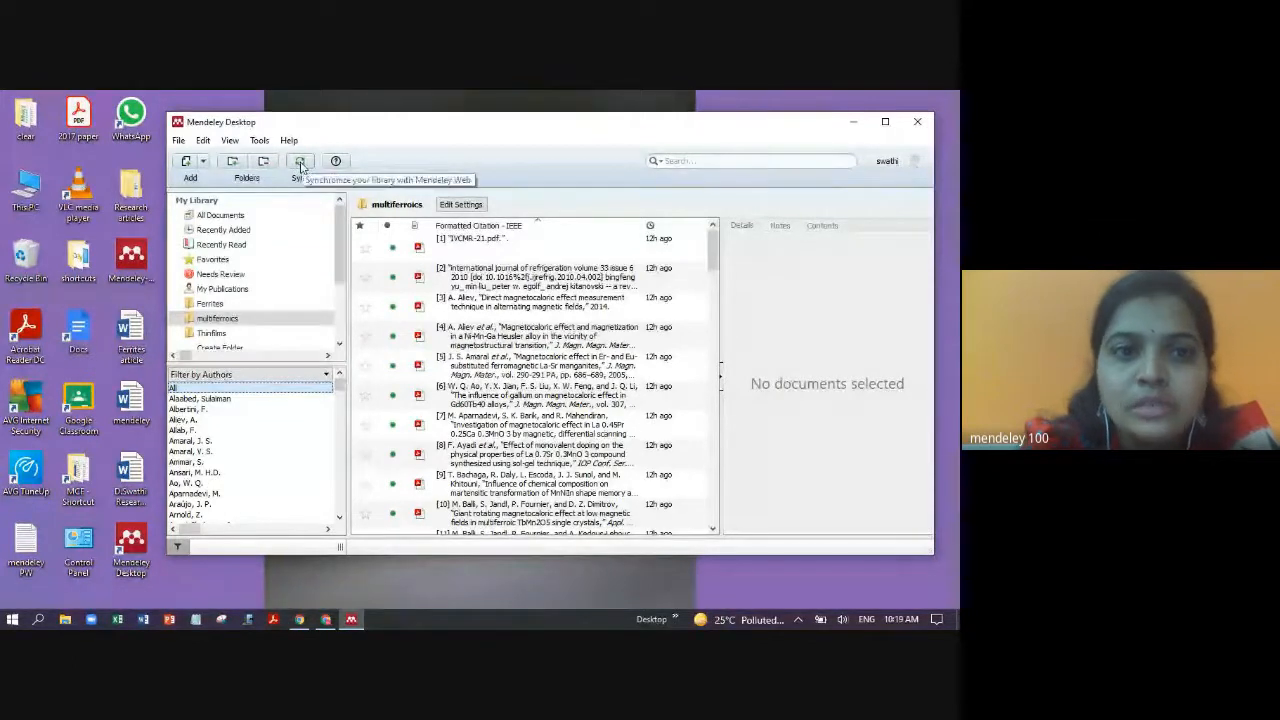
- Sync Mendeley Desktop with Mendeley Web, then show the search scope options (Authors, Titles, Year, Notes)
click(237, 321)
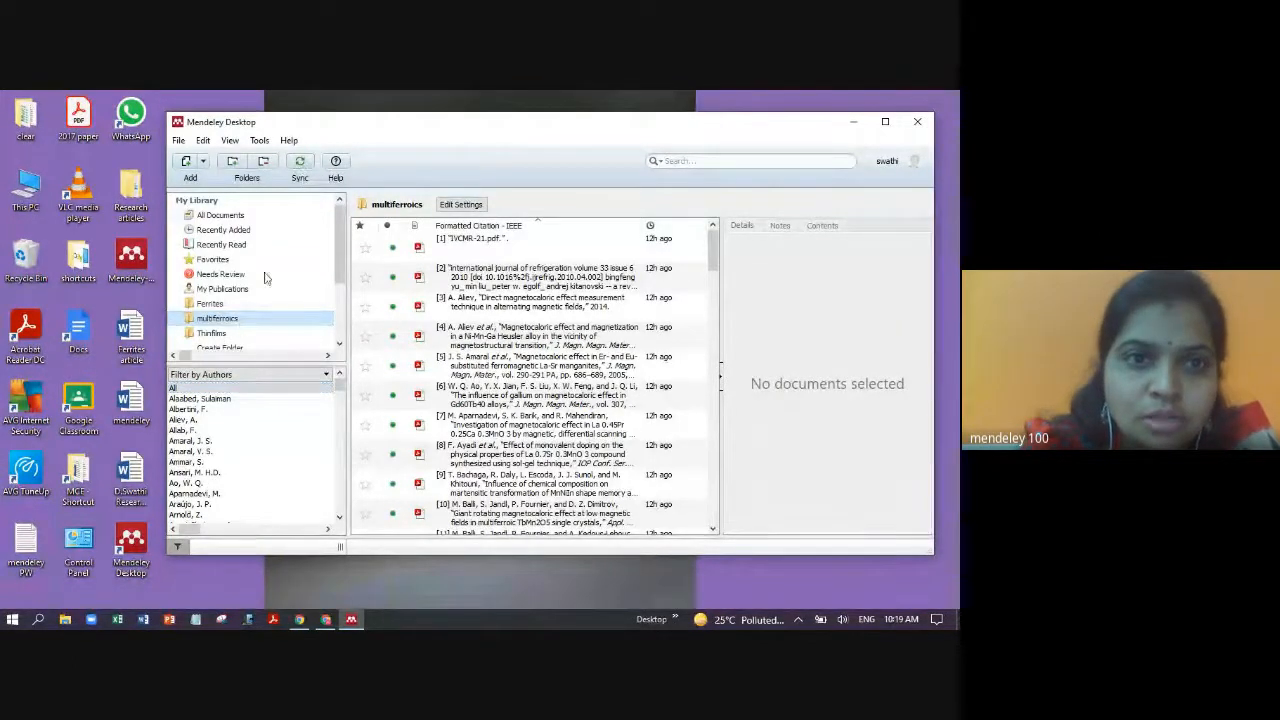
click(300, 168)
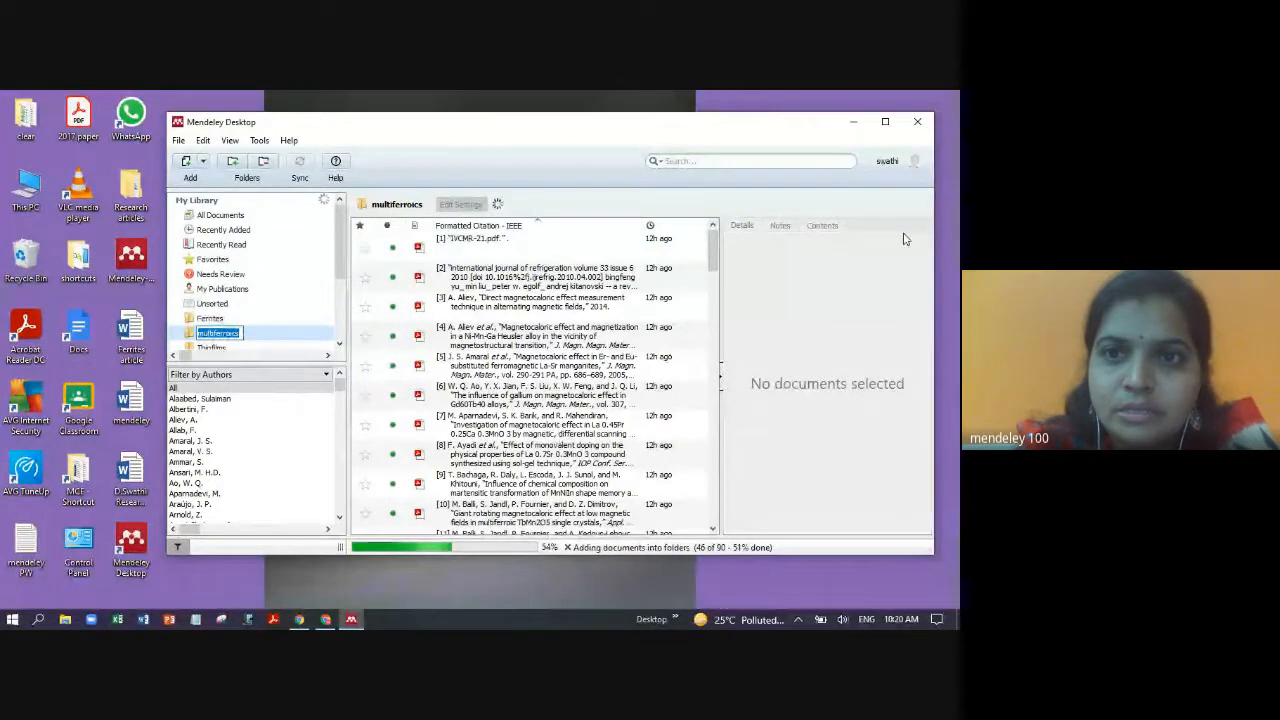
click(655, 161)
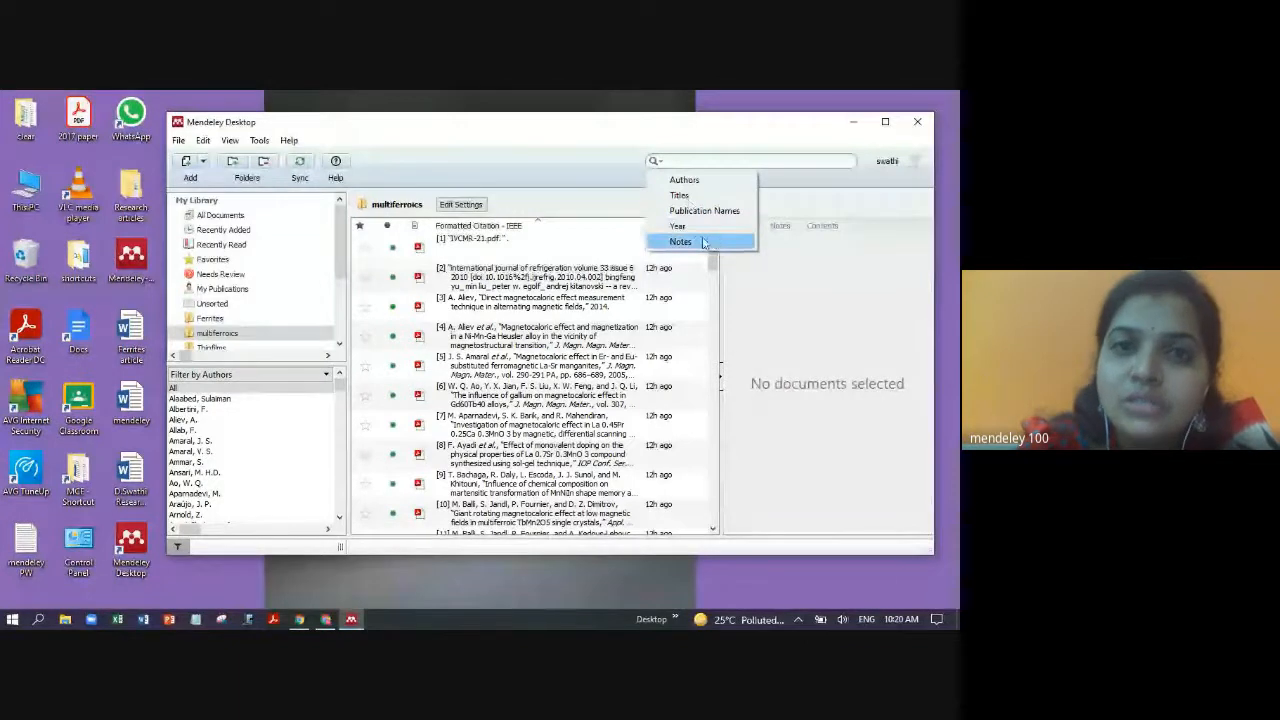
- Search All Documents for the author 'lalitha' and view the Elastic behavior paper
click(549, 242)
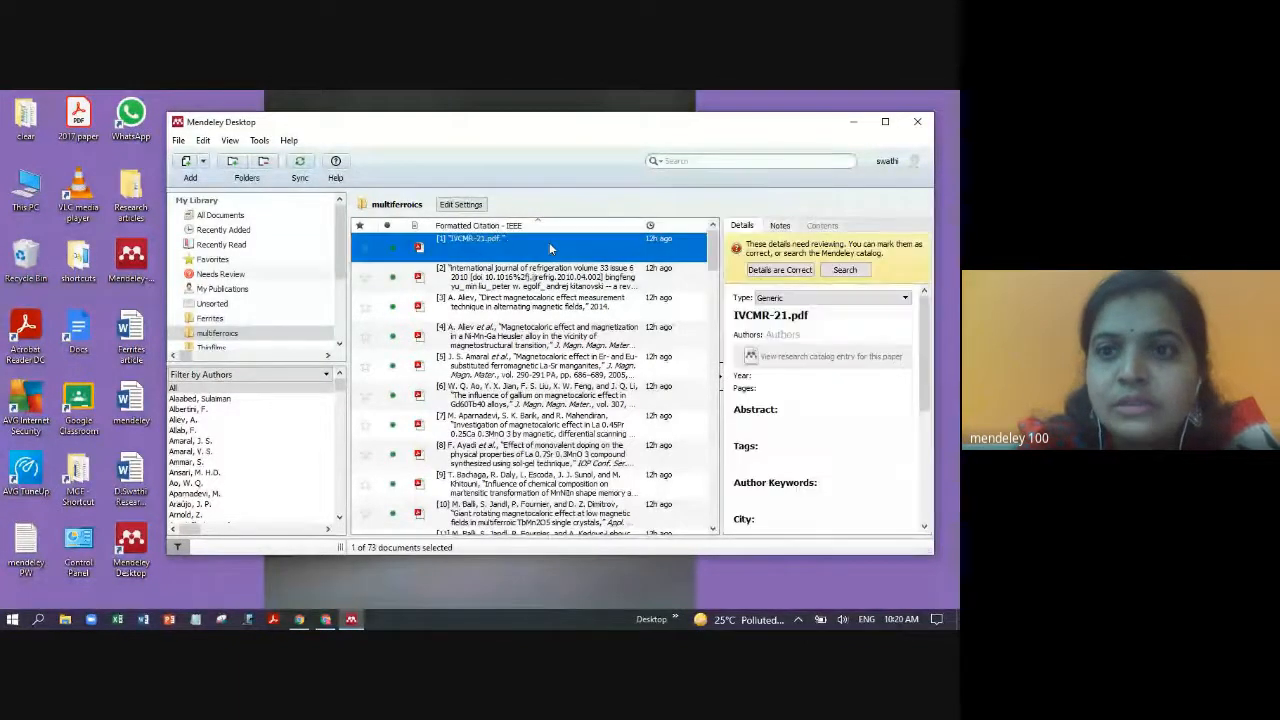
click(240, 215)
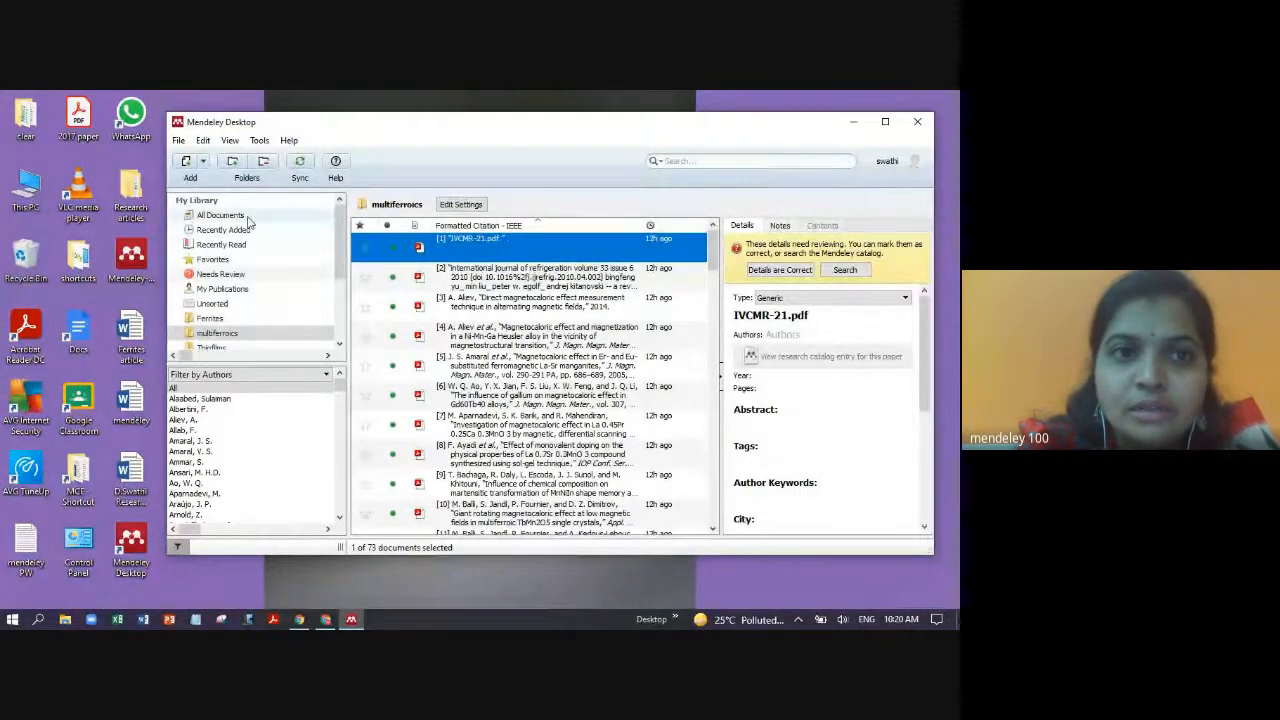
click(712, 161)
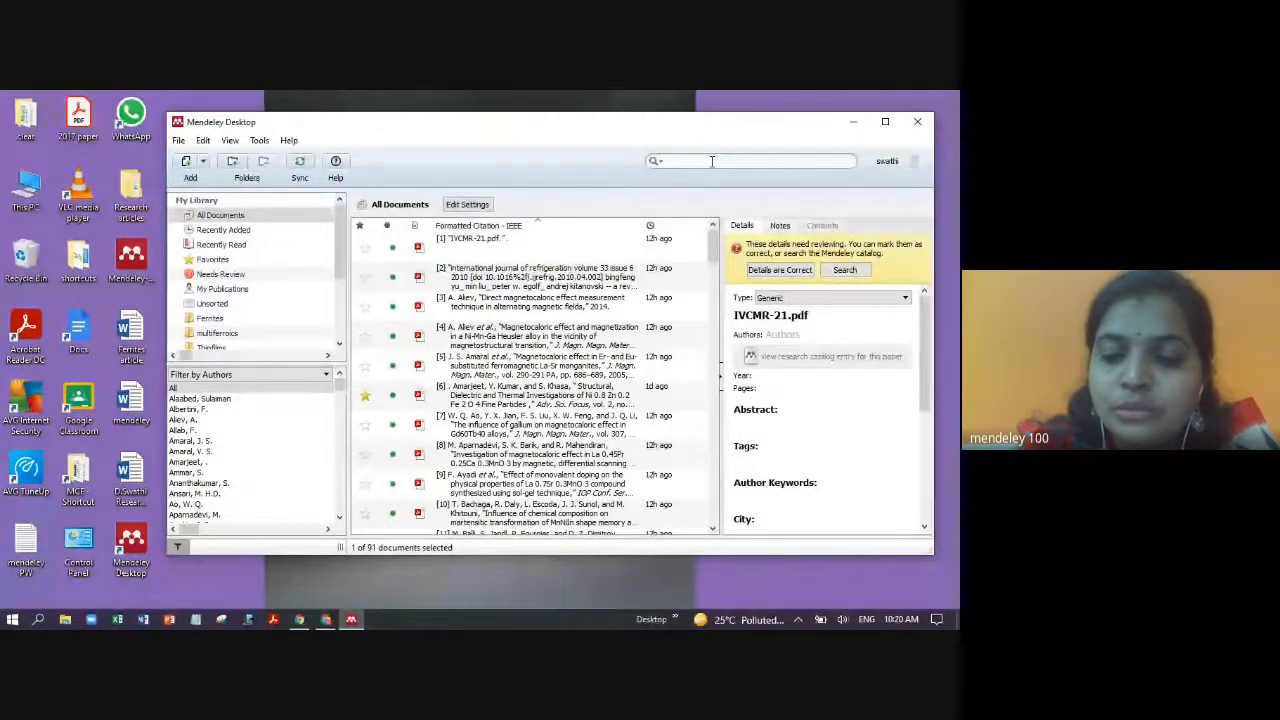
text(la)
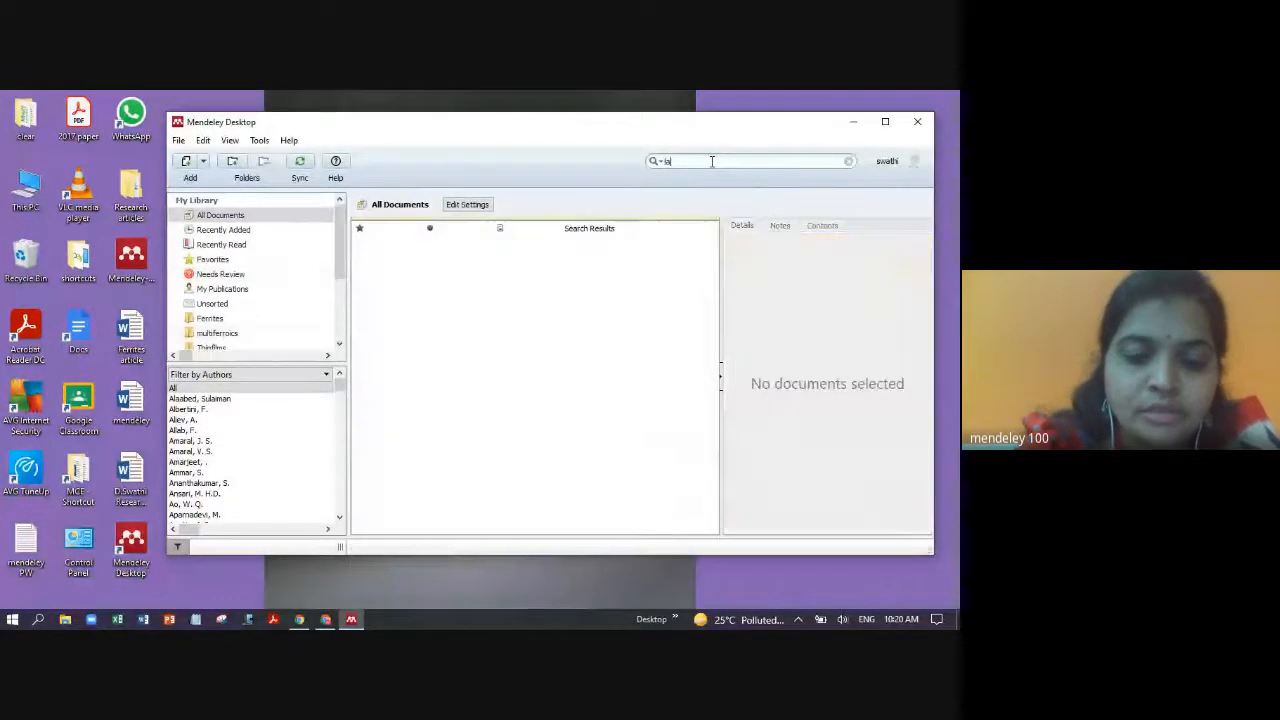
text(litha)
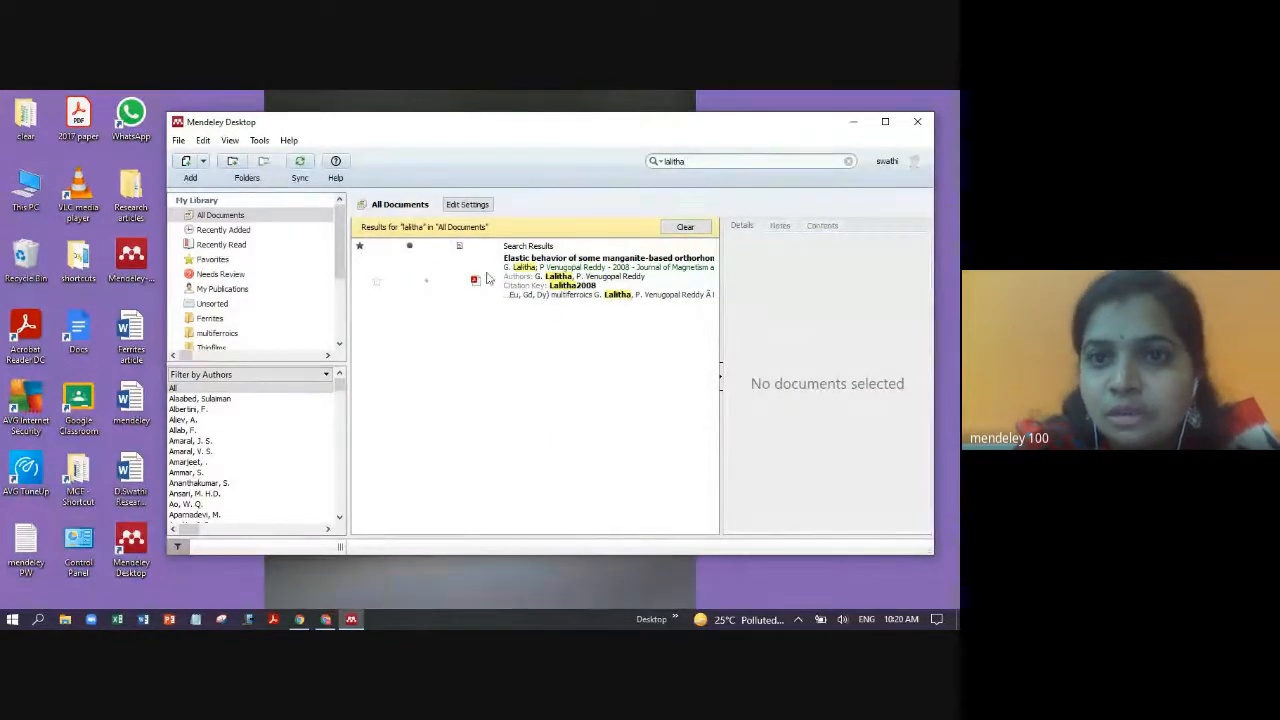
click(610, 268)
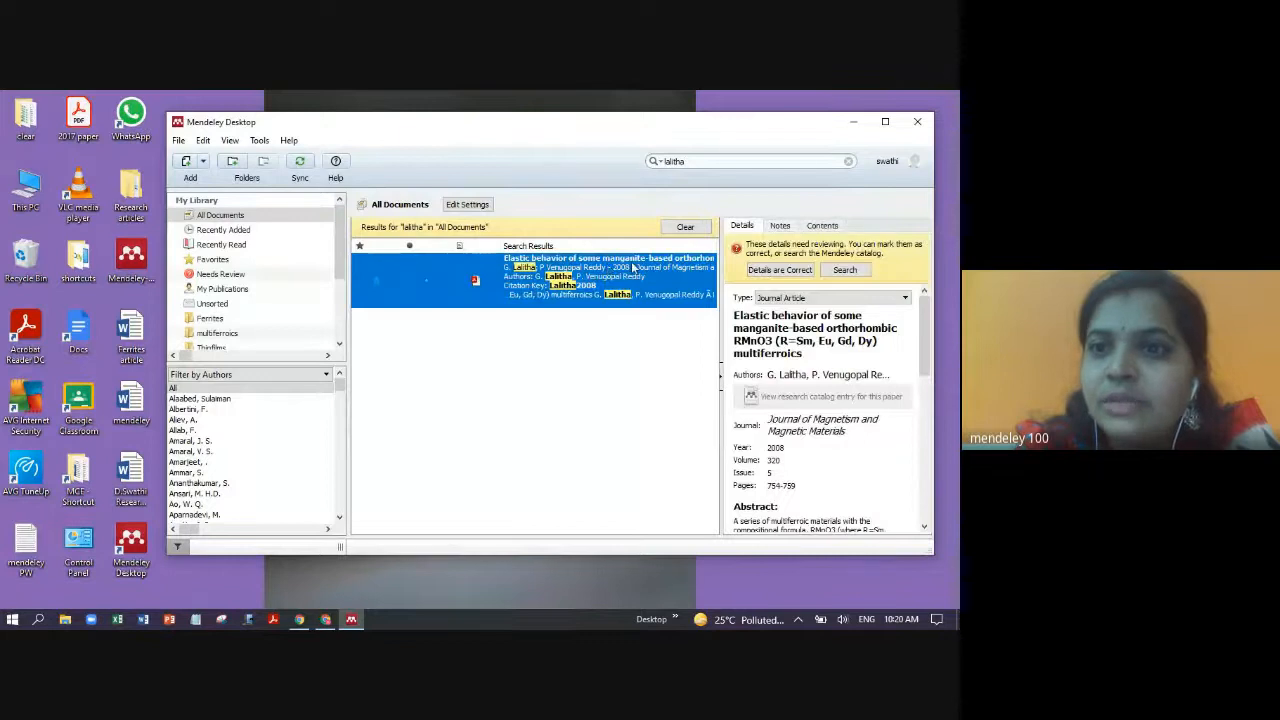
- Replace the search term with '2020' to list matching documents
click(687, 161)
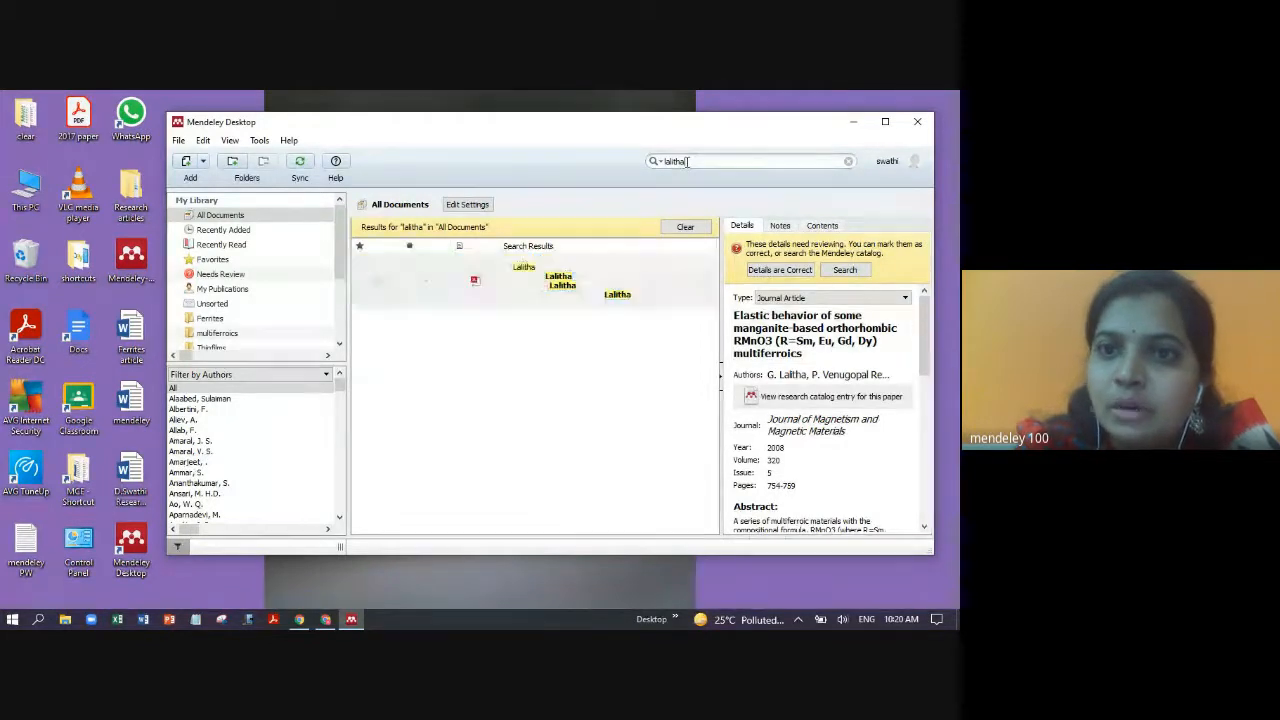
key(BackSpace)
key(BackSpace)
key(BackSpace)
key(BackSpace)
key(BackSpace)
key(BackSpace)
key(BackSpace)
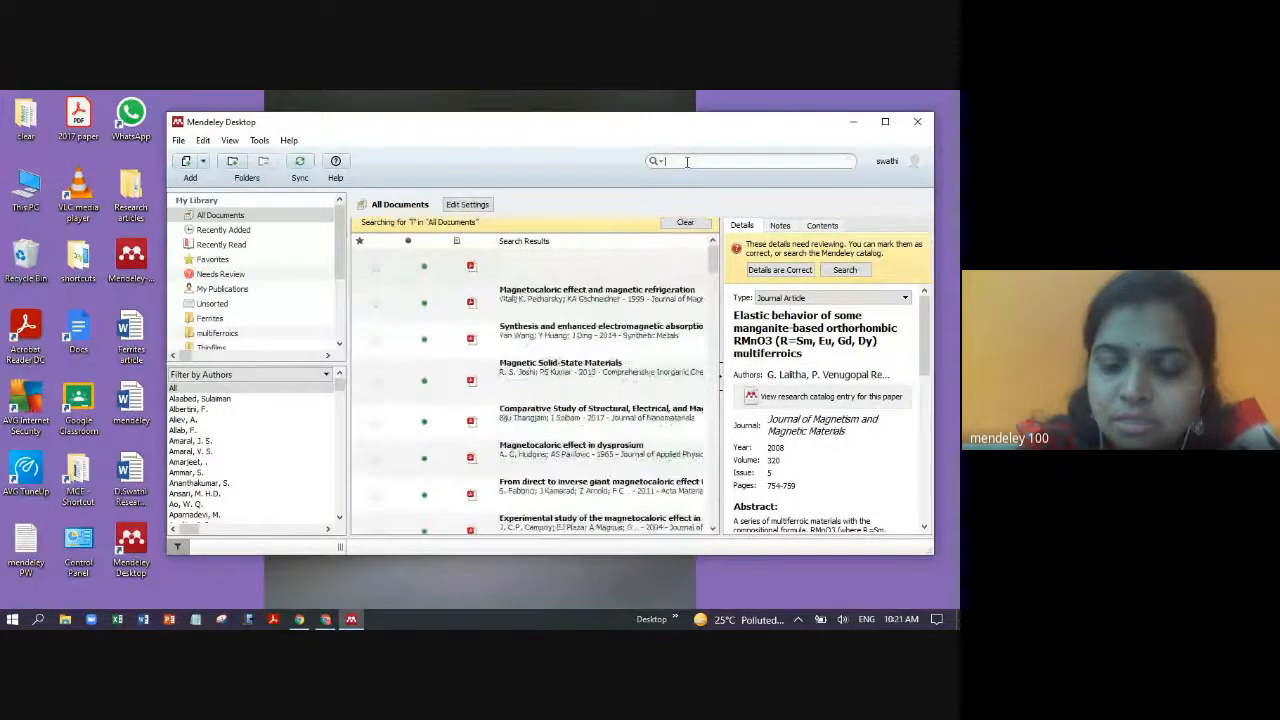
text(2020)
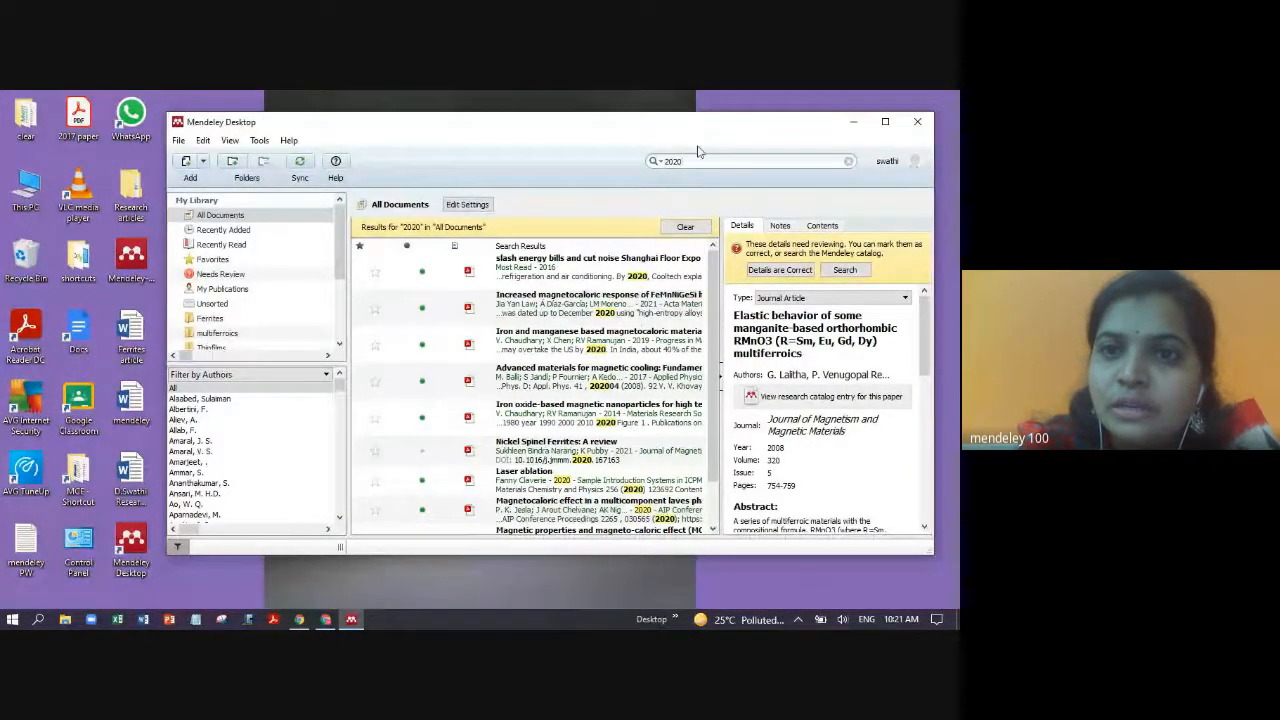
- Search the library for 'nanomaterials' and view the High Relative Cooling Power paper
key(BackSpace)
key(BackSpace)
key(BackSpace)
key(BackSpace)
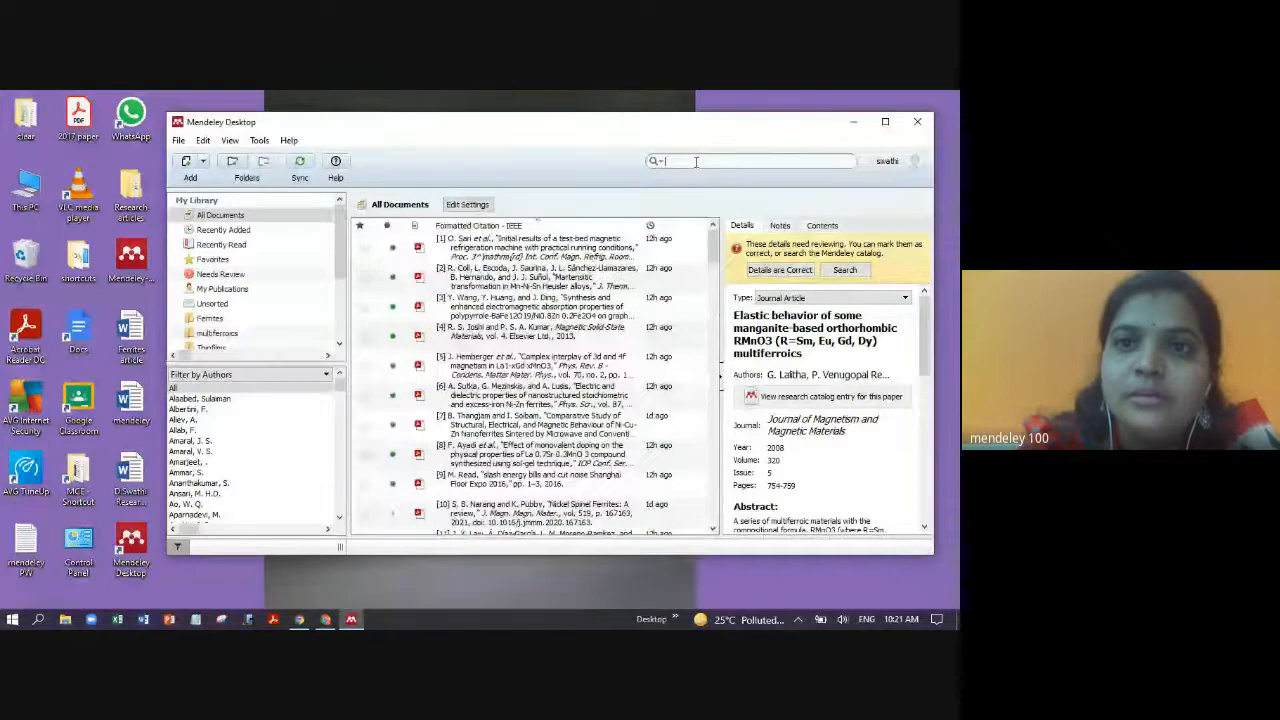
text(nano)
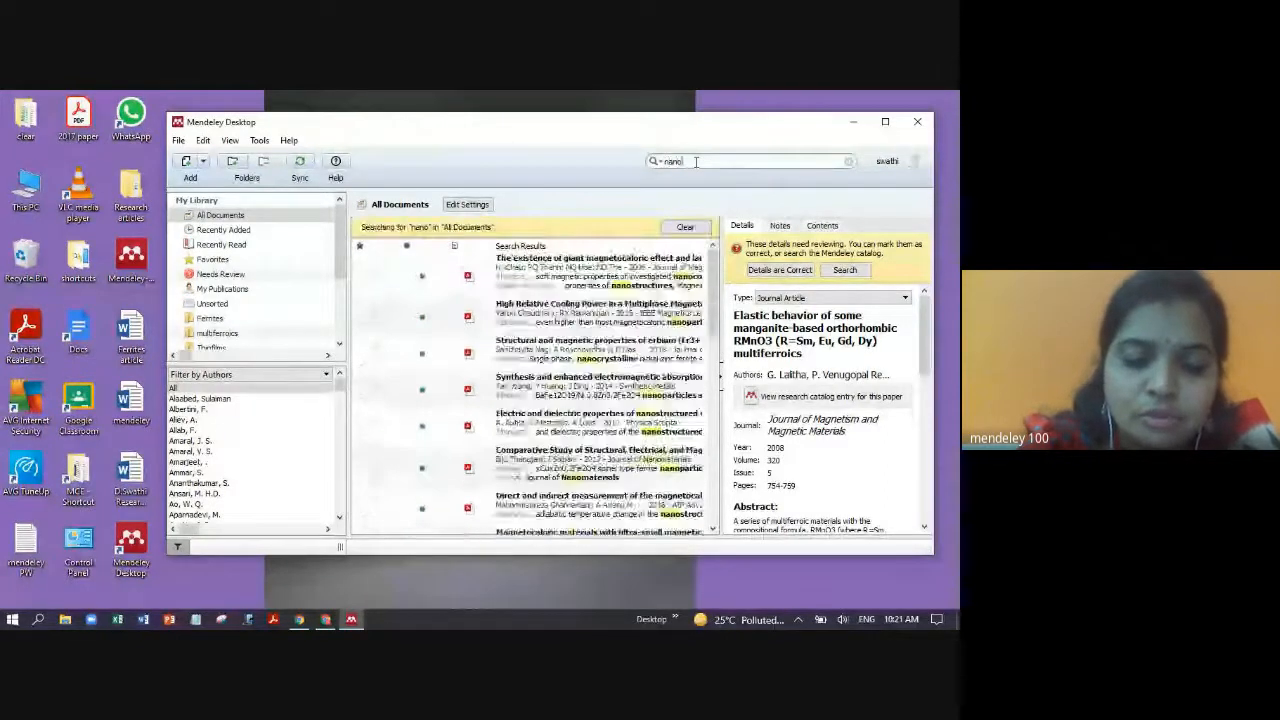
text(materia)
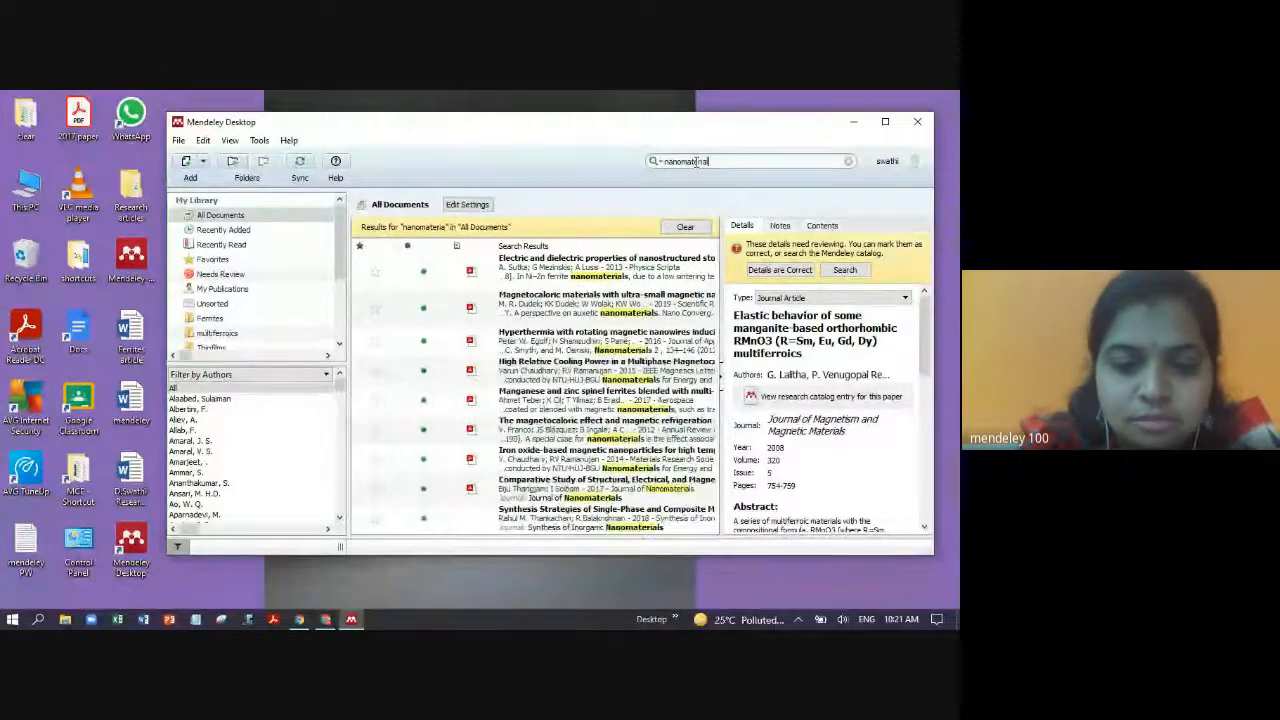
text(ls)
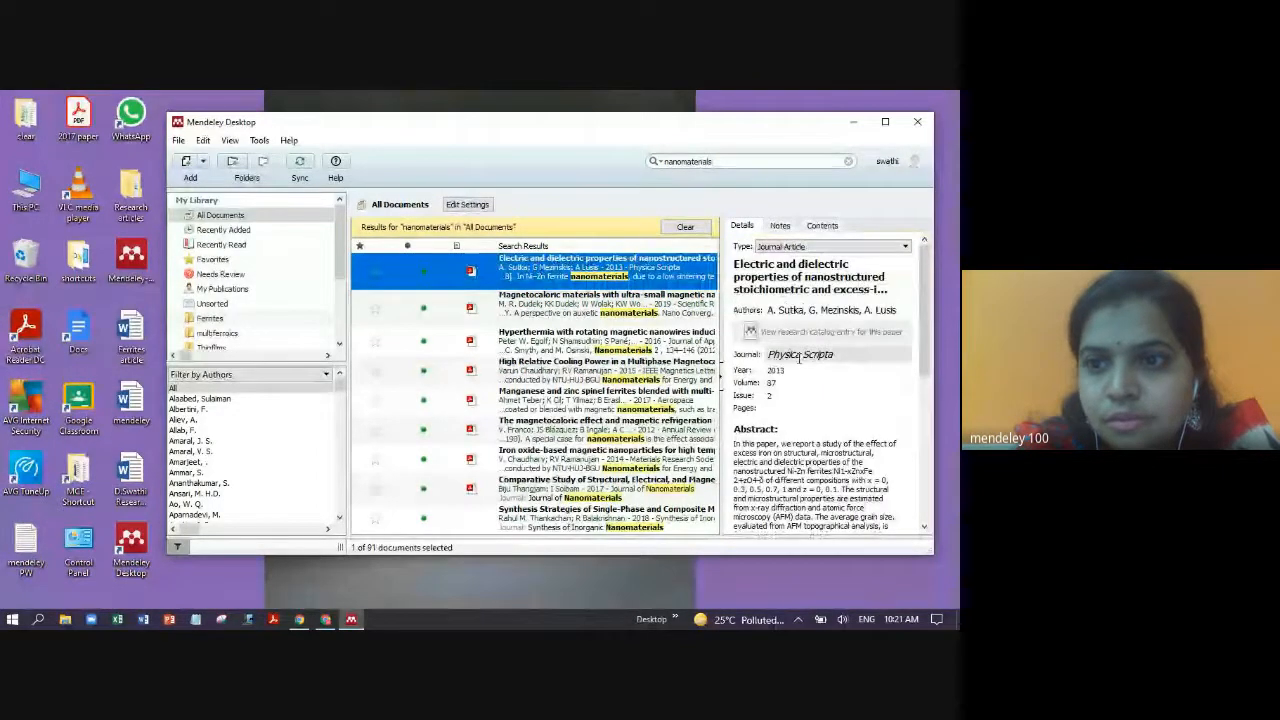
click(580, 304)
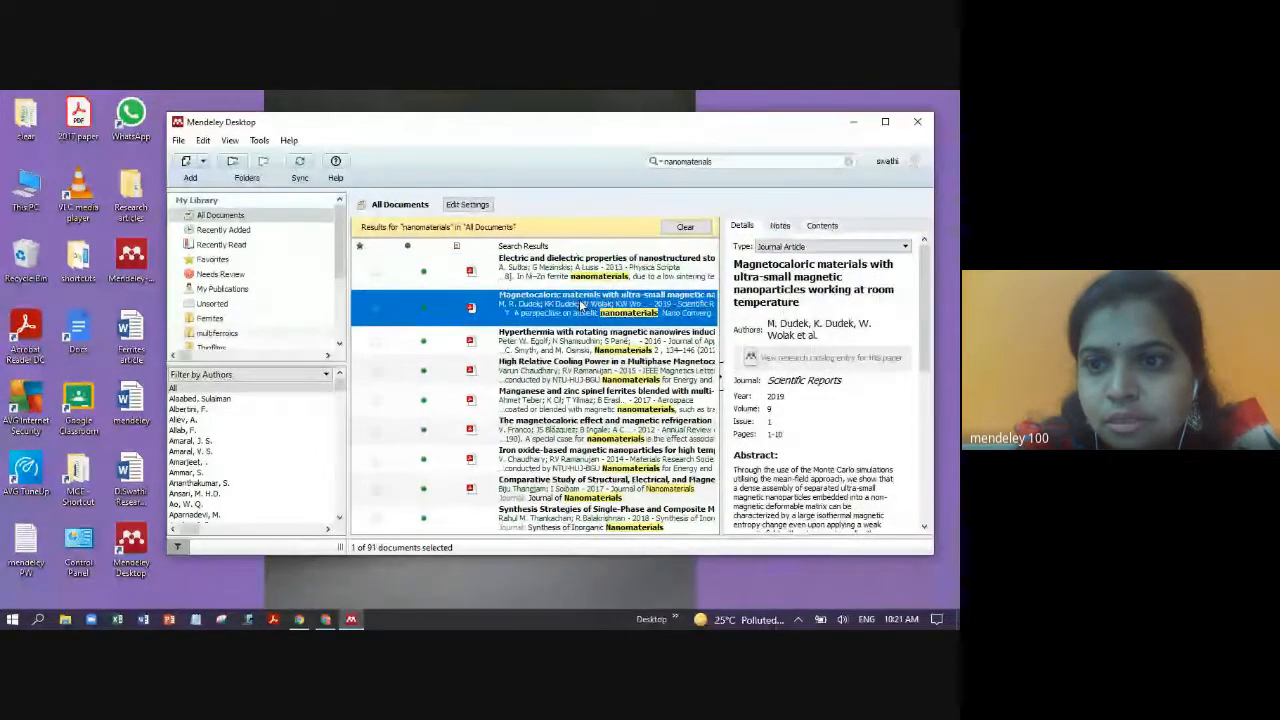
click(621, 372)
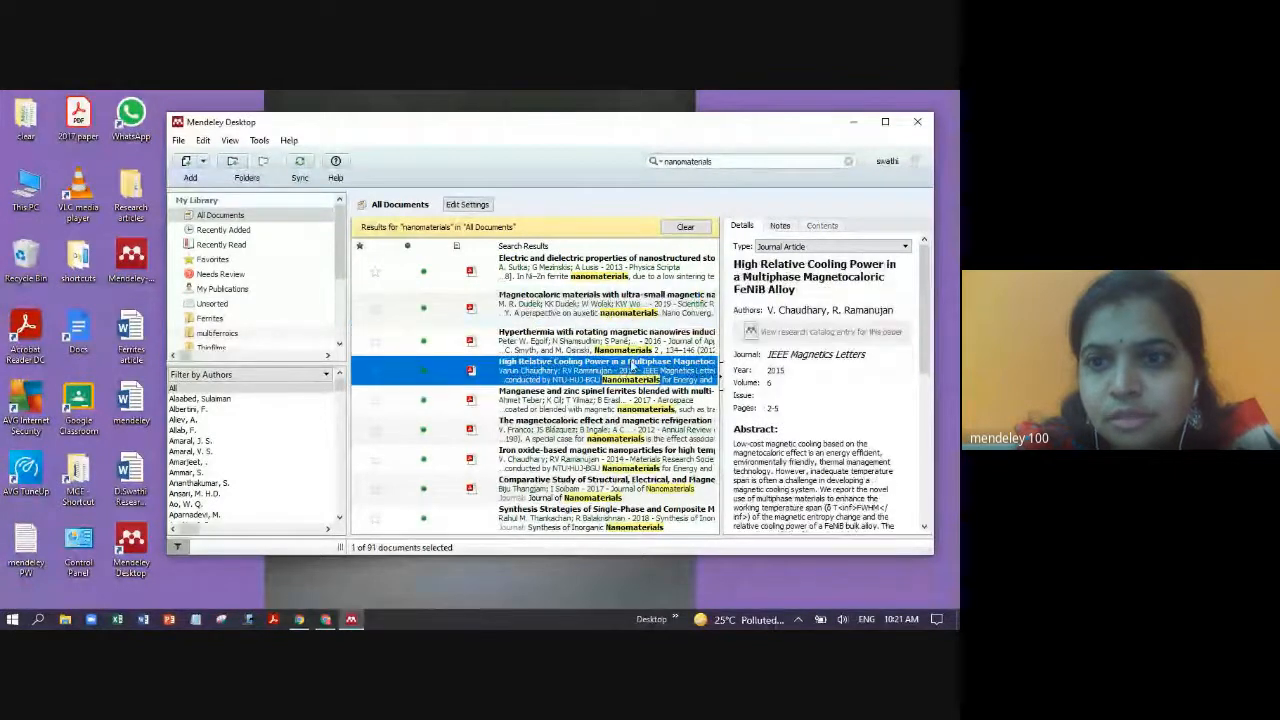
- Search for 'elastic', review five matching papers' details, then open the Ferrites article
click(721, 161)
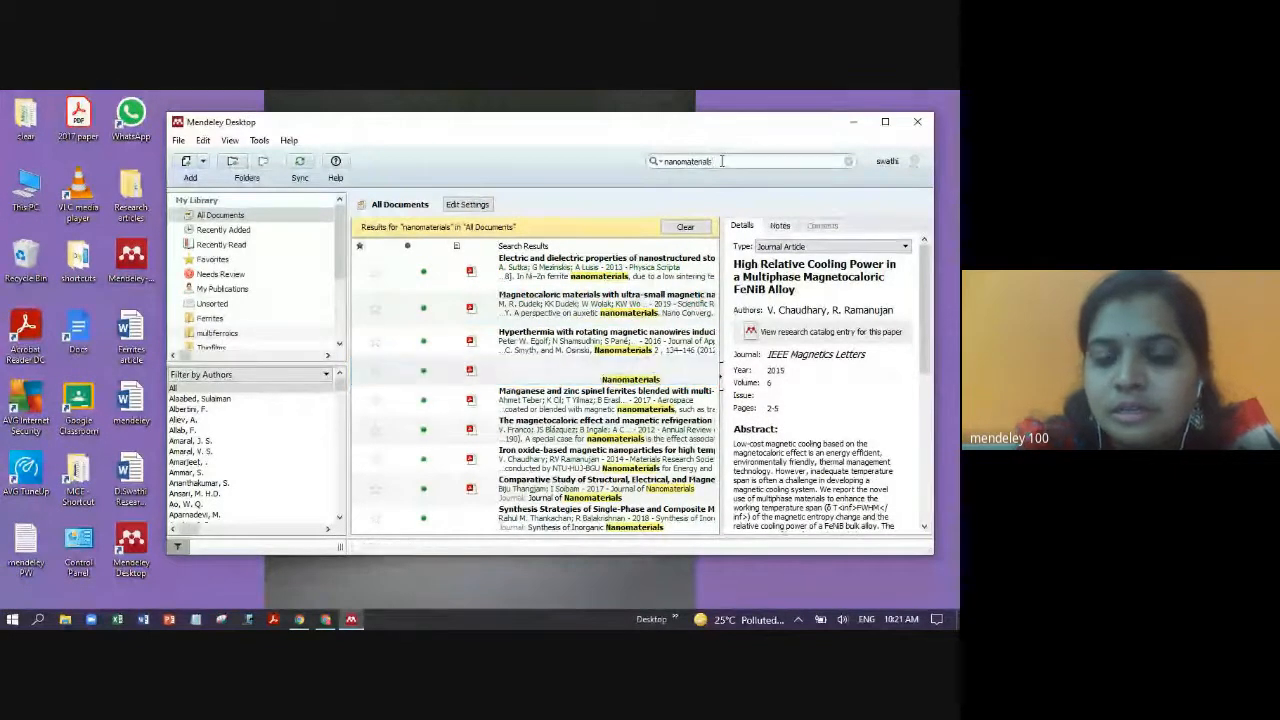
key(BackSpace)
key(BackSpace)
key(BackSpace)
key(BackSpace)
key(BackSpace)
key(BackSpace)
key(BackSpace)
key(BackSpace)
key(BackSpace)
key(BackSpace)
key(BackSpace)
key(BackSpace)
key(BackSpace)
text(elastic)
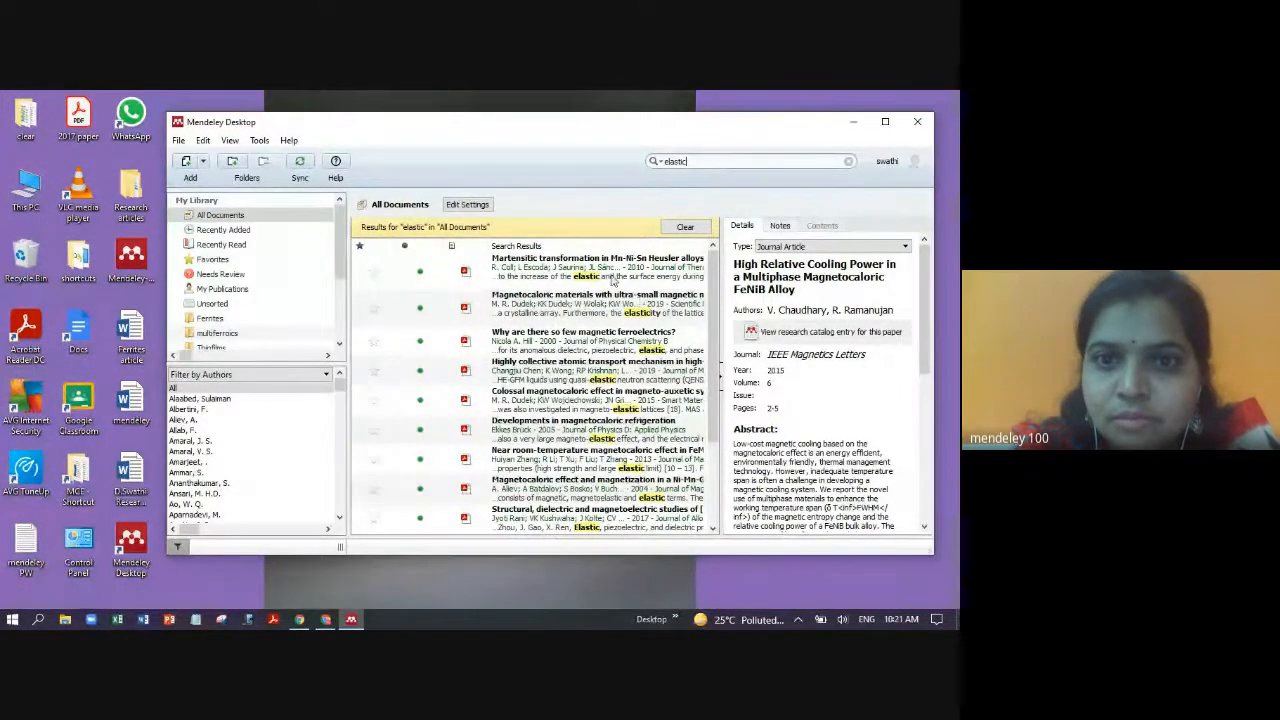
click(531, 266)
click(543, 304)
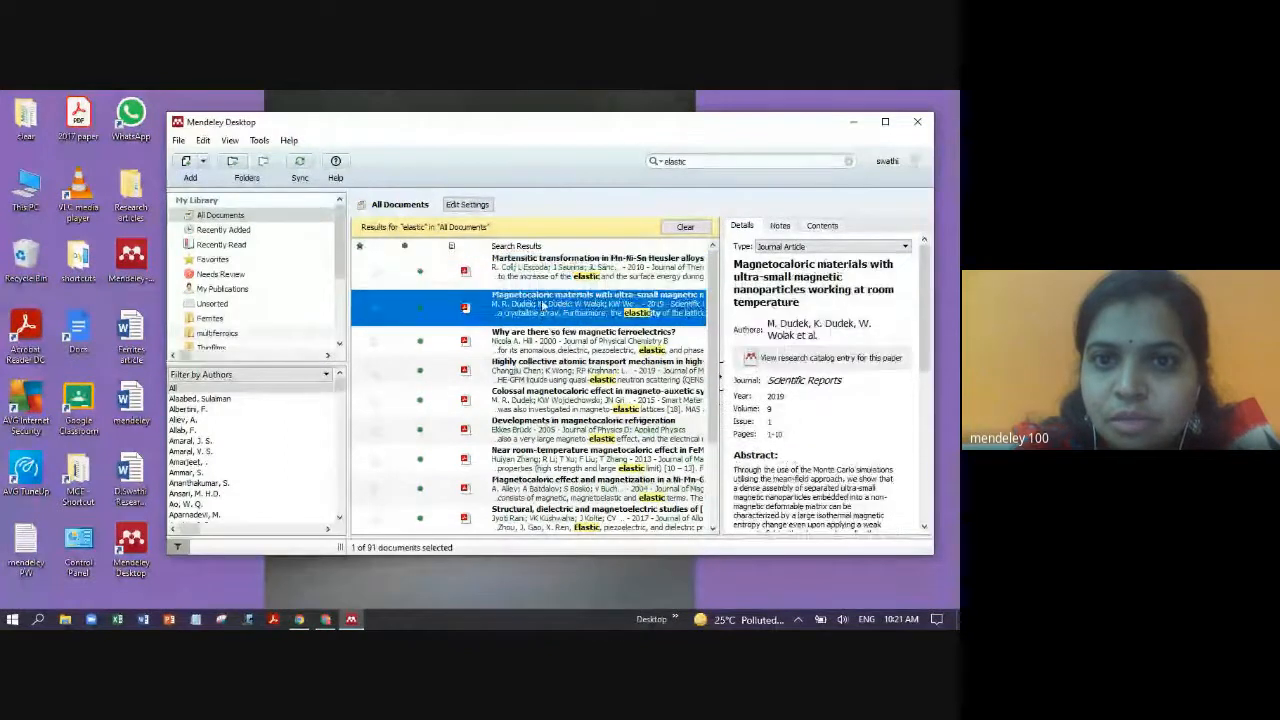
click(556, 346)
click(582, 378)
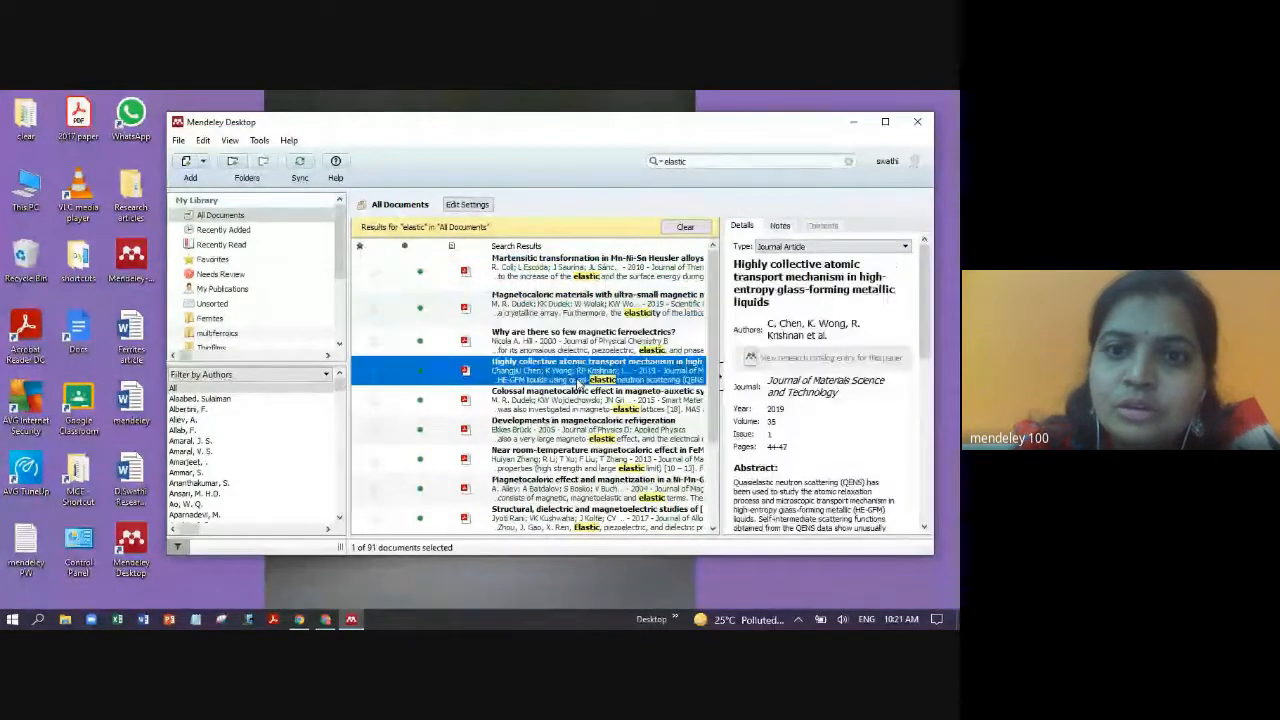
click(585, 402)
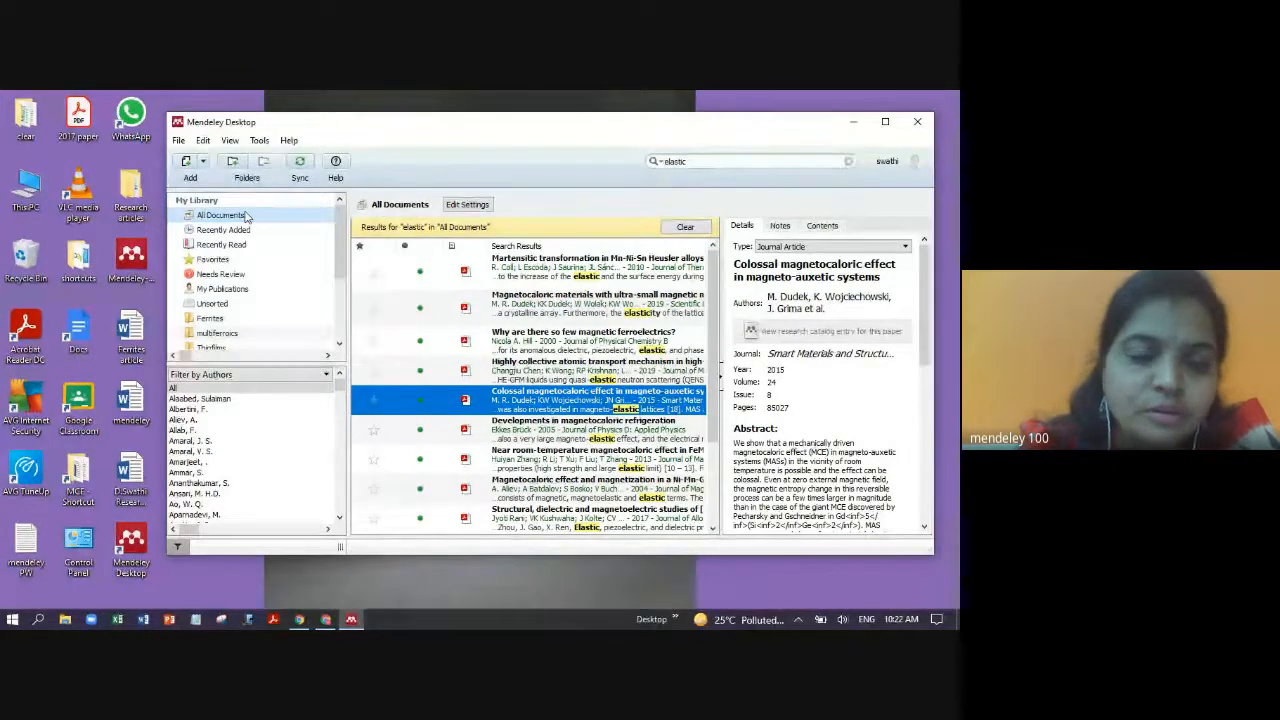
click(138, 344)
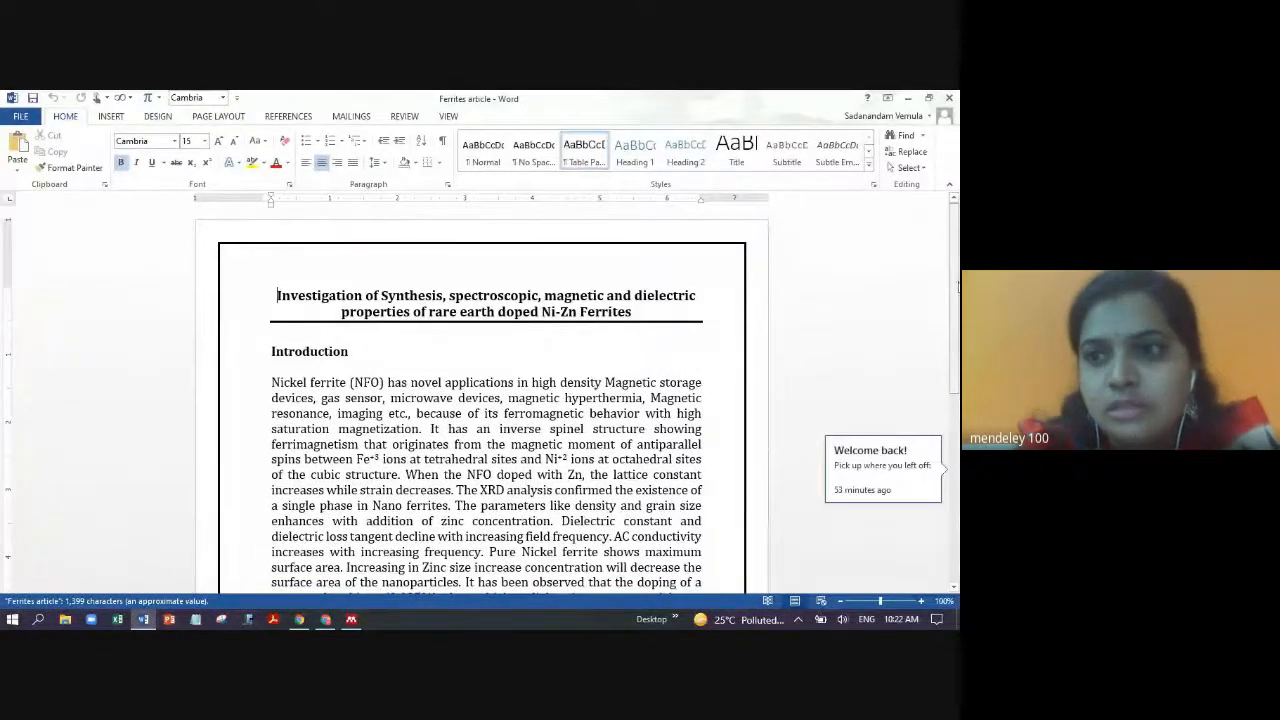
- Cite the 2021 Nickel Spinel Ferrites review as [1] after 'saturation magnetization.'
scroll(948, 380, down, 2)
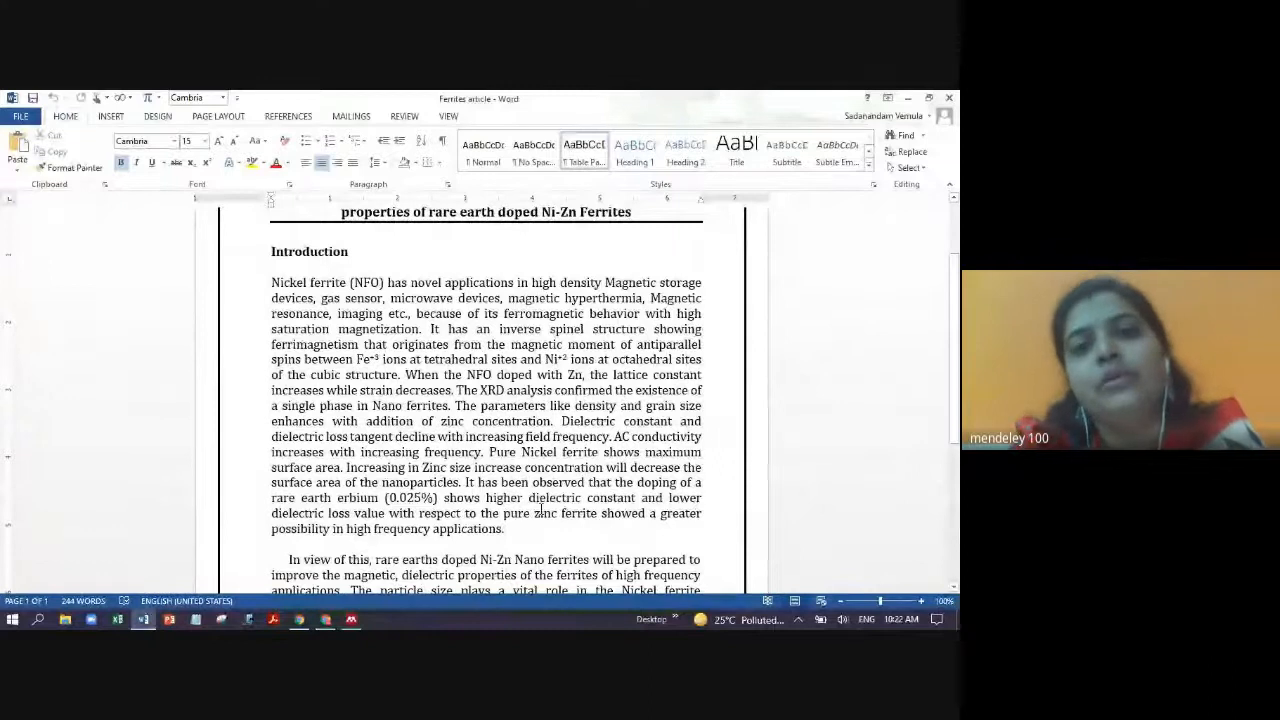
click(425, 329)
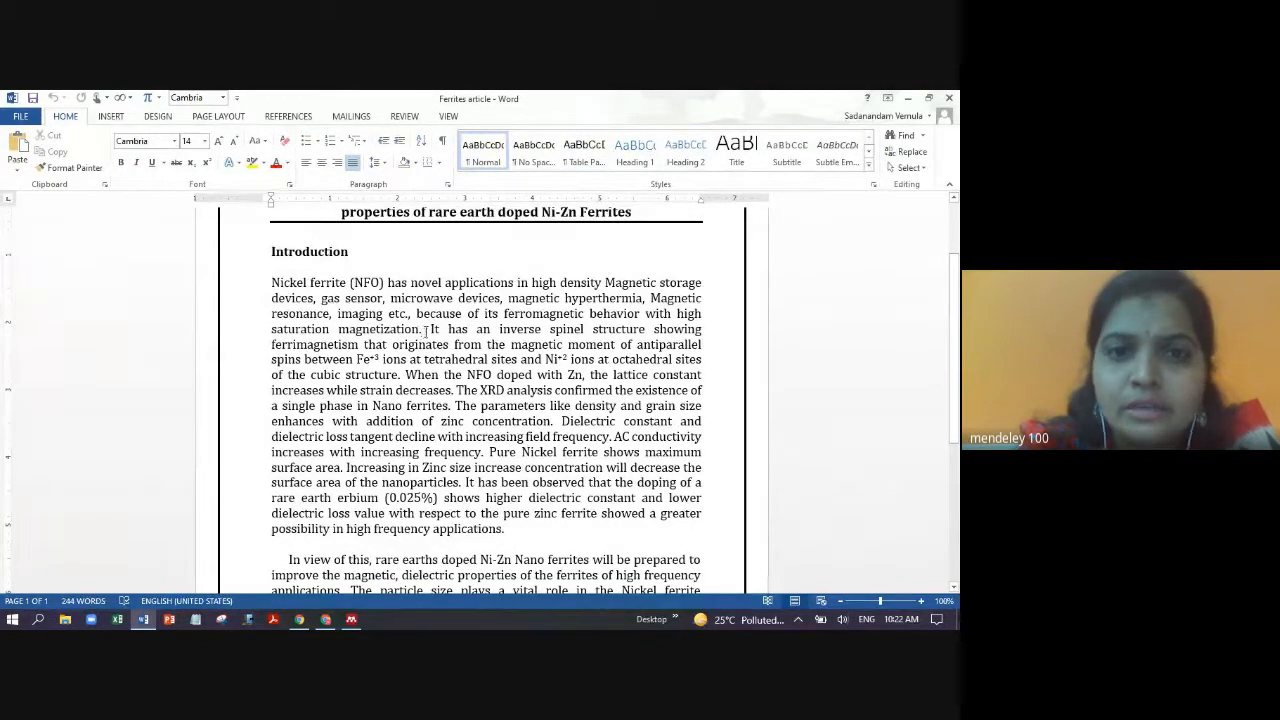
click(303, 118)
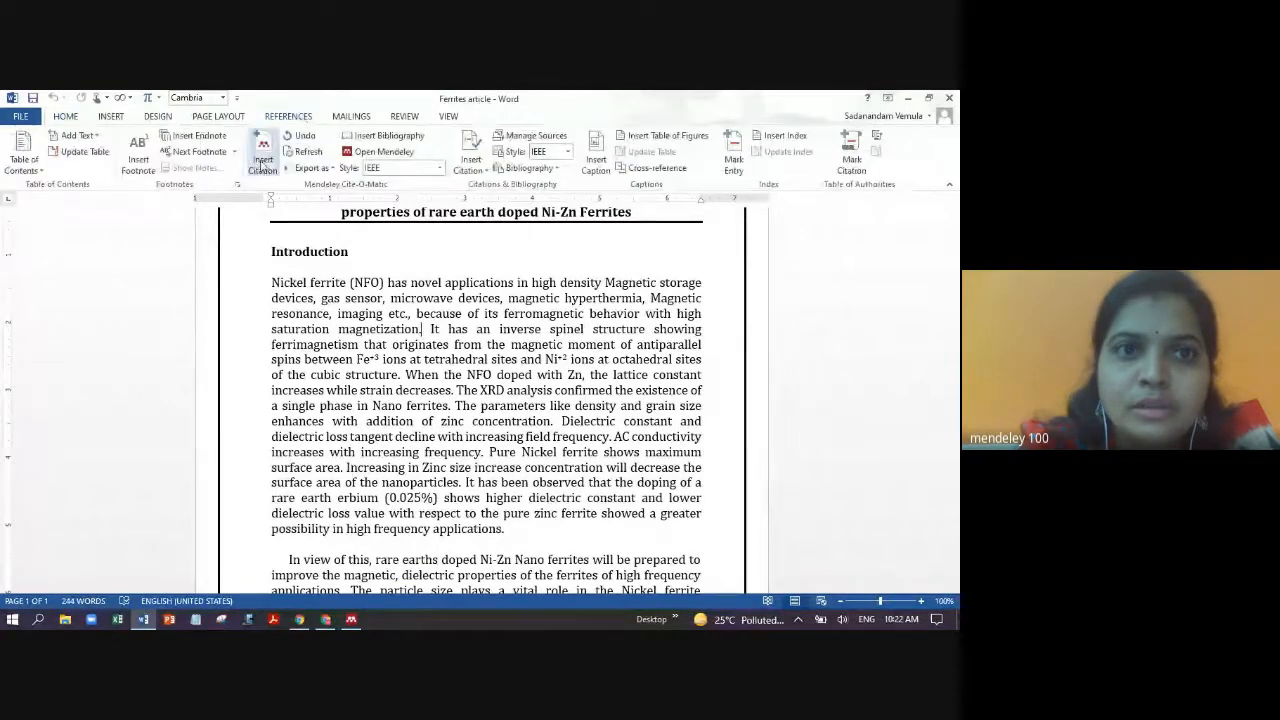
click(262, 160)
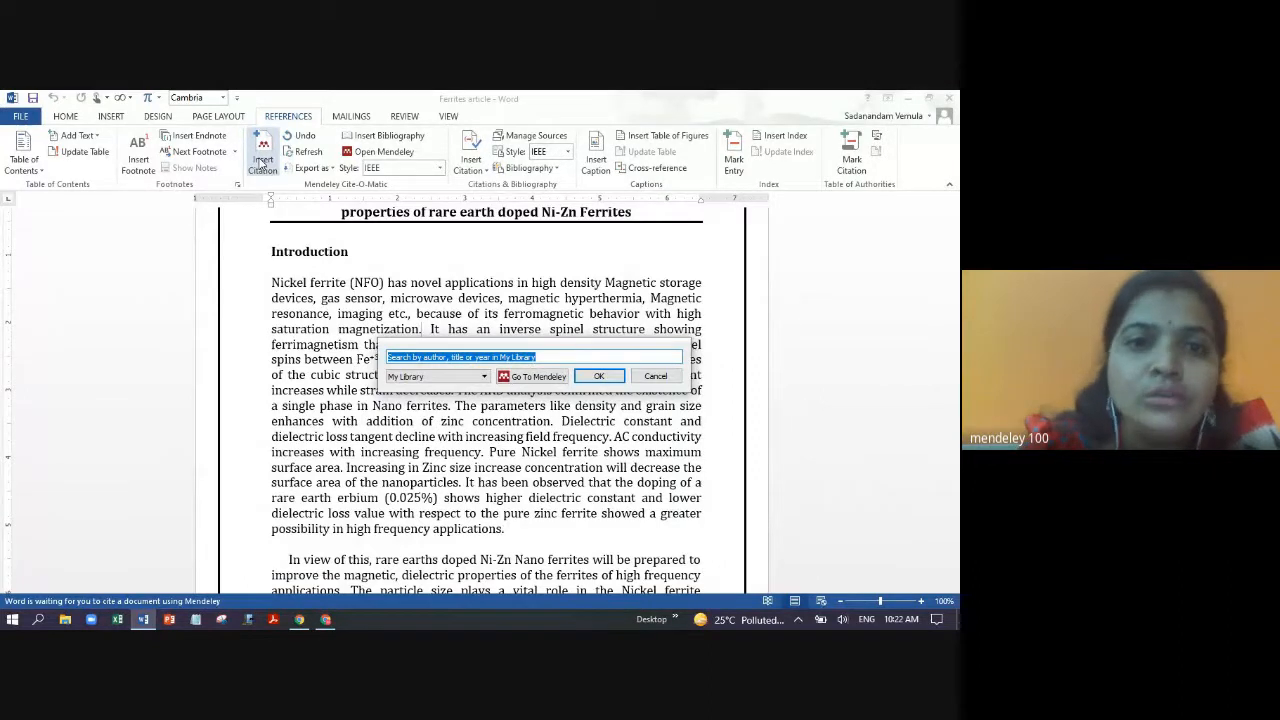
text(2021)
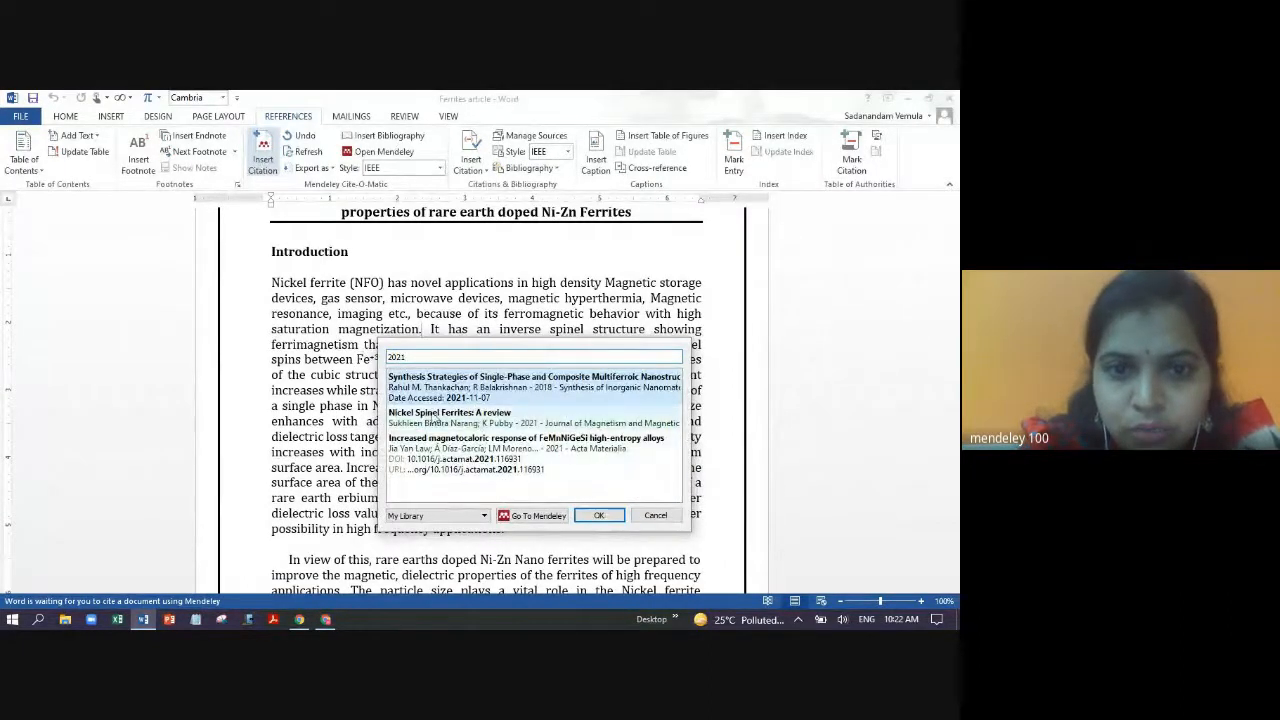
click(436, 427)
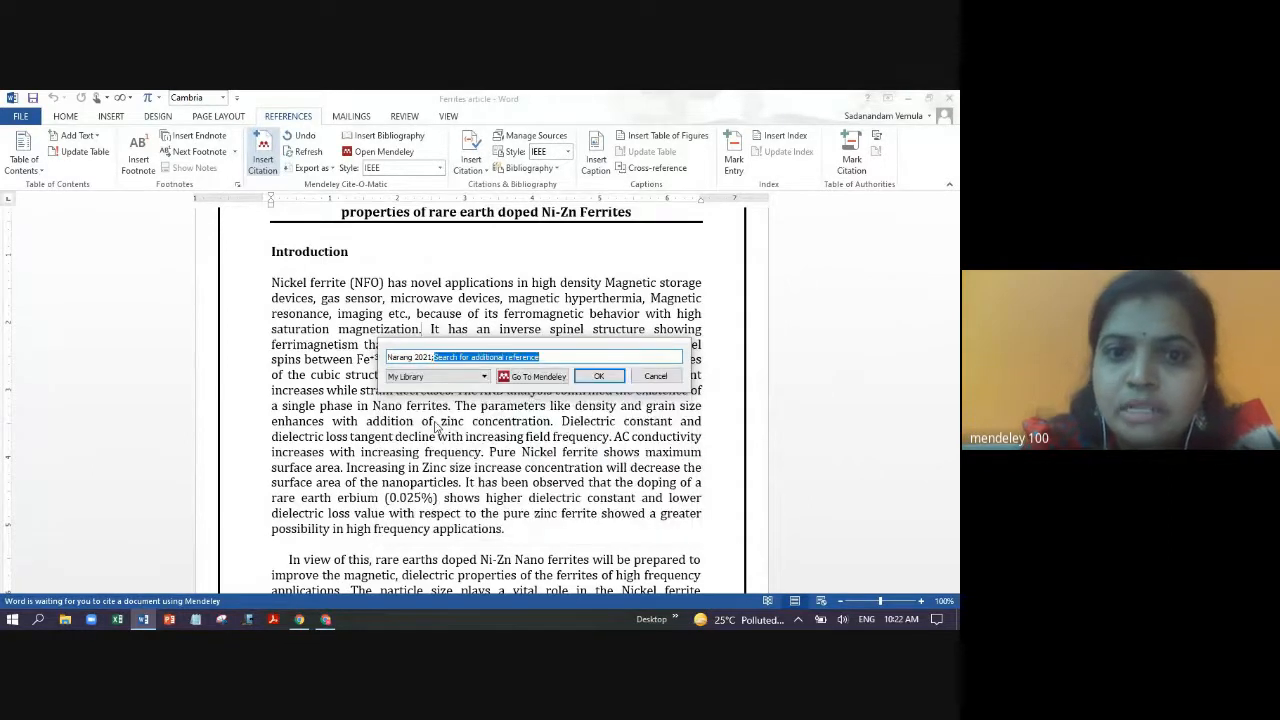
click(599, 377)
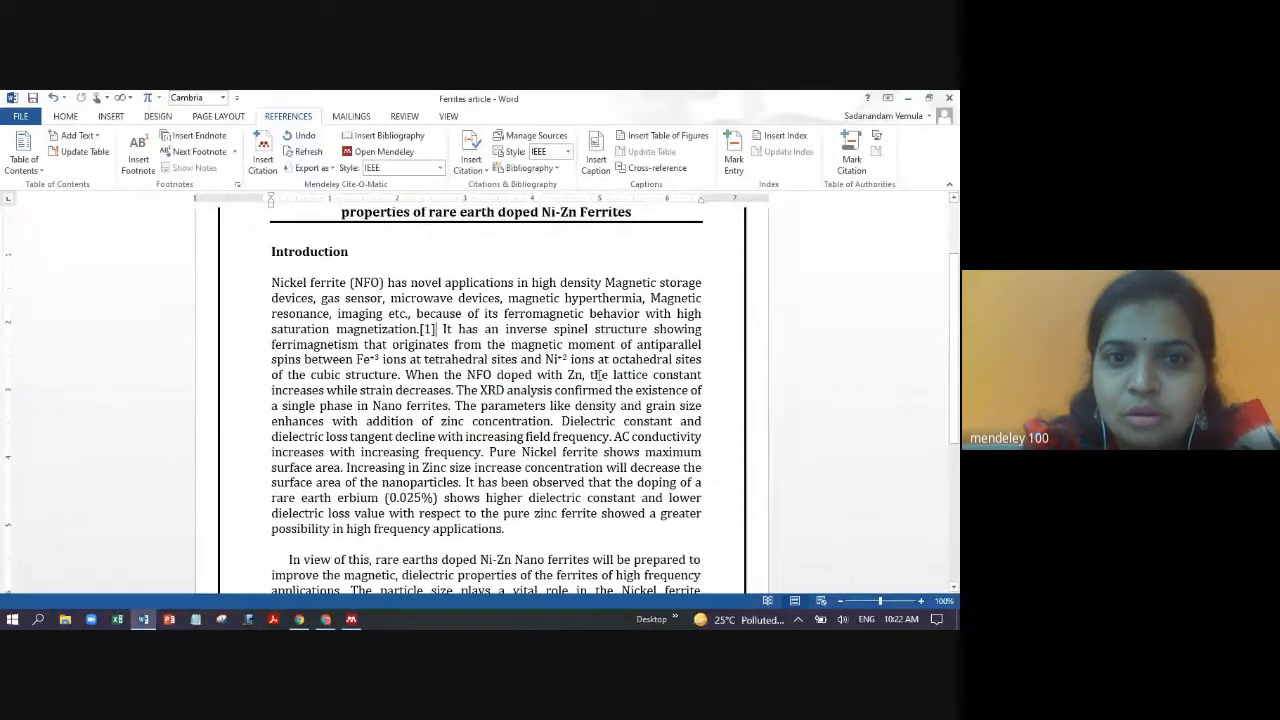
double_click(437, 330)
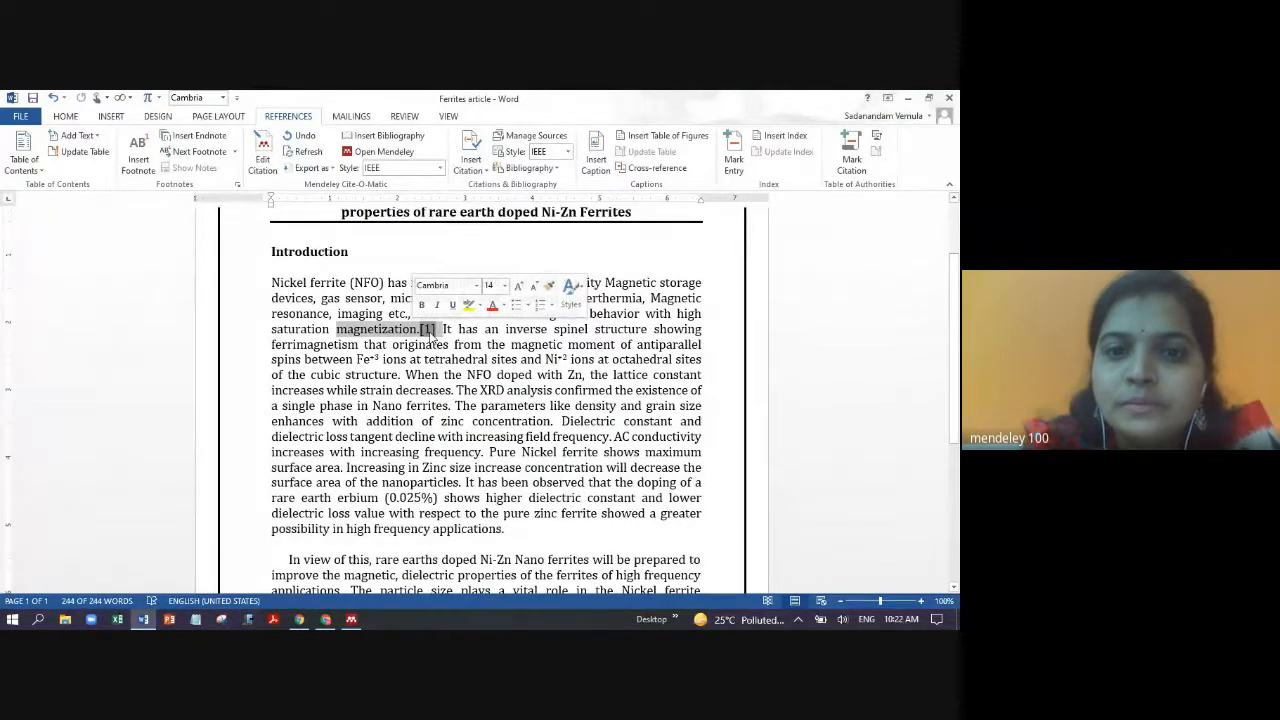
- Cite the 'balli' result and the 2014 electromagnetic absorption paper as [2][3] after 'cubic structure.'
click(402, 374)
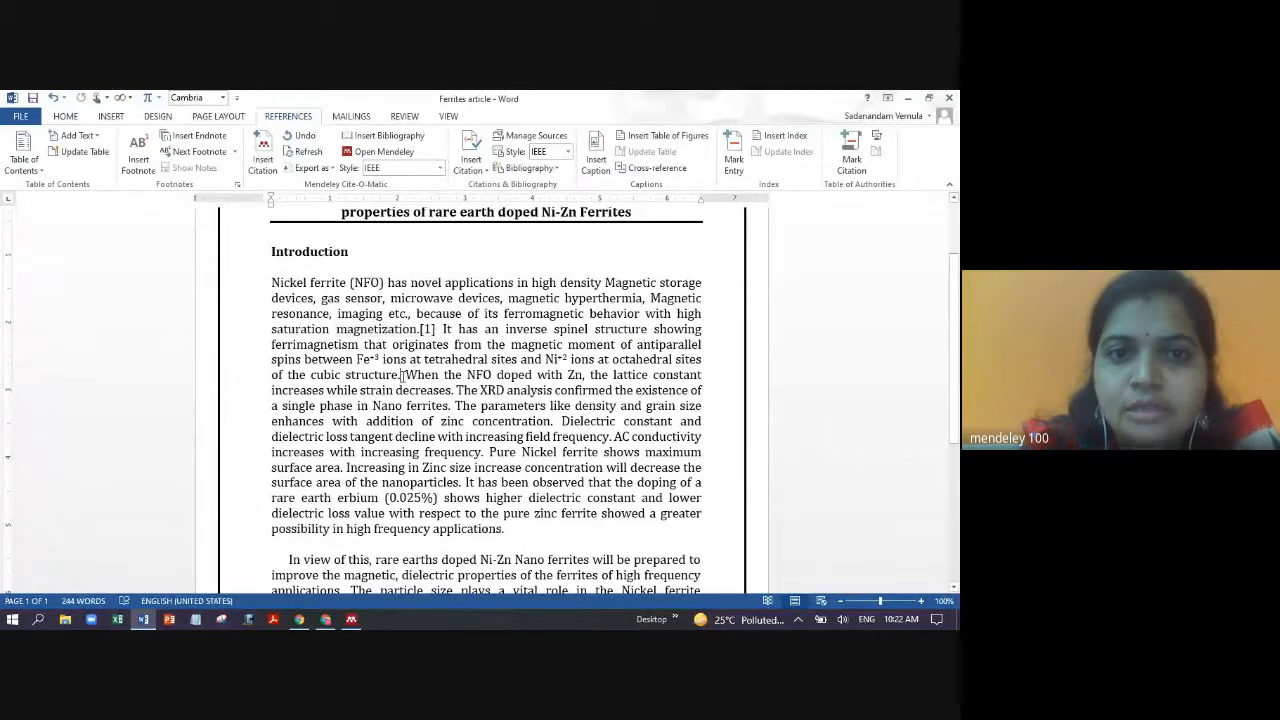
click(262, 163)
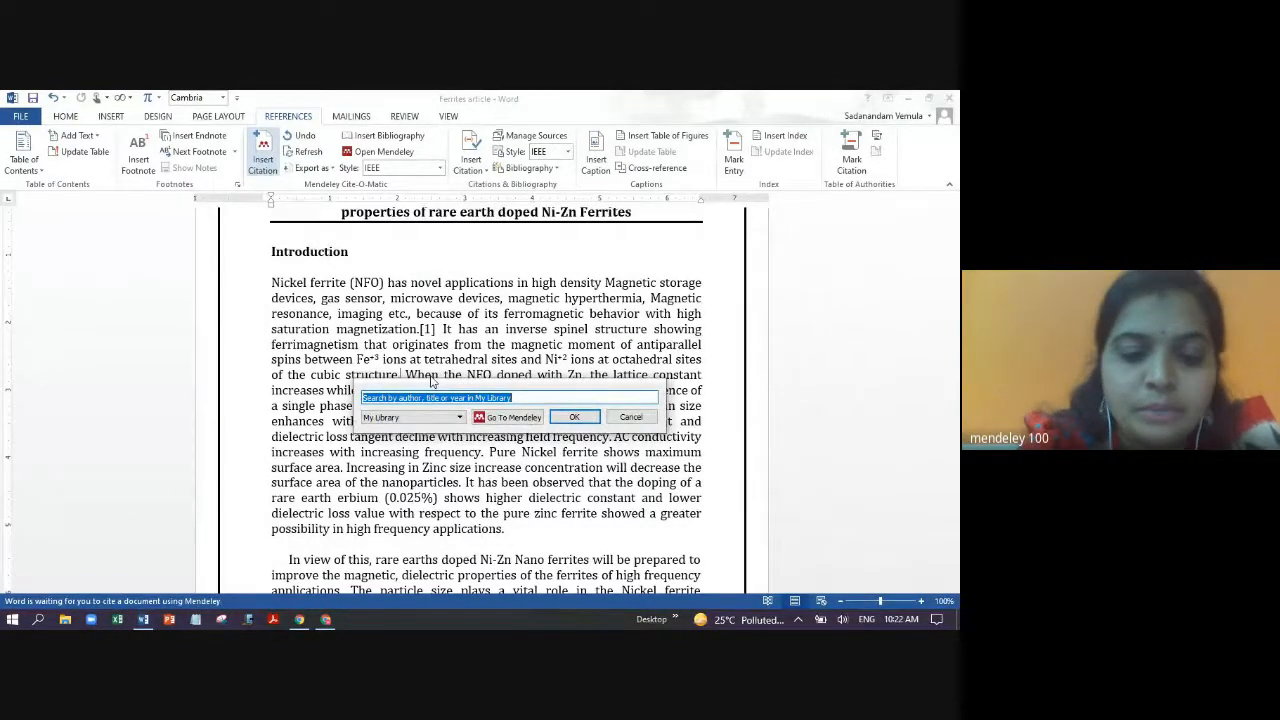
text(balli)
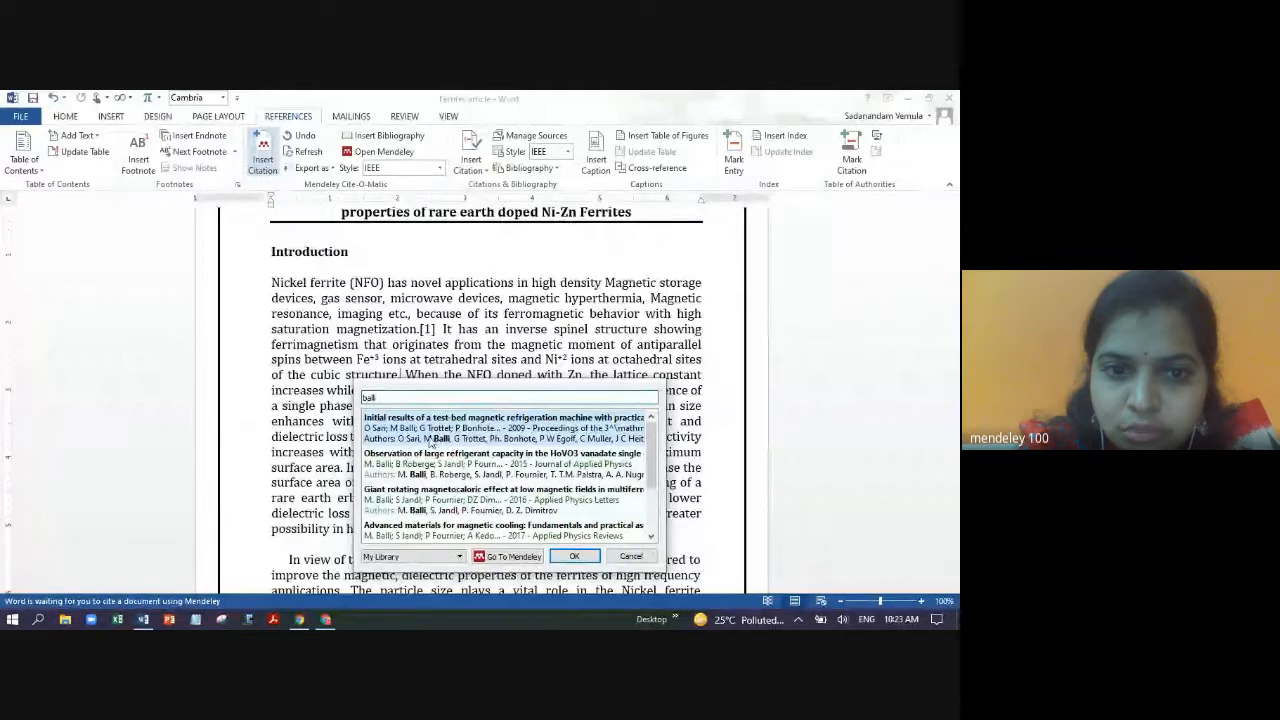
click(449, 438)
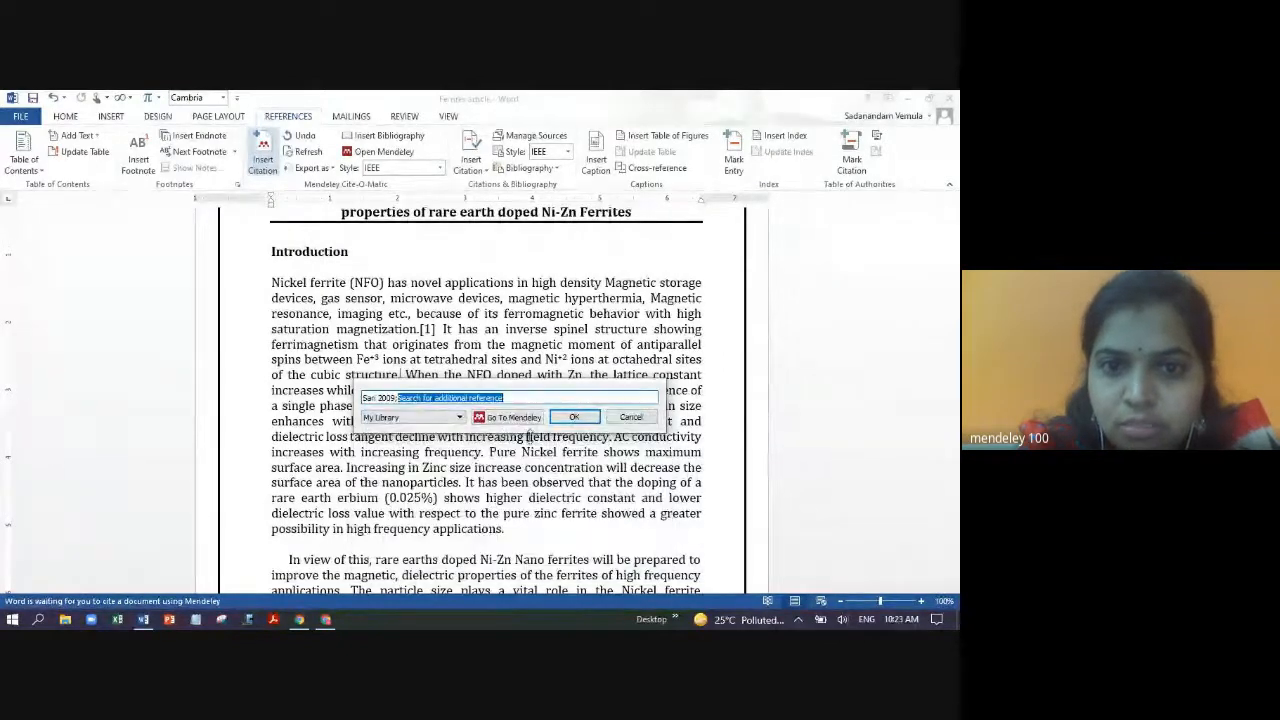
click(567, 418)
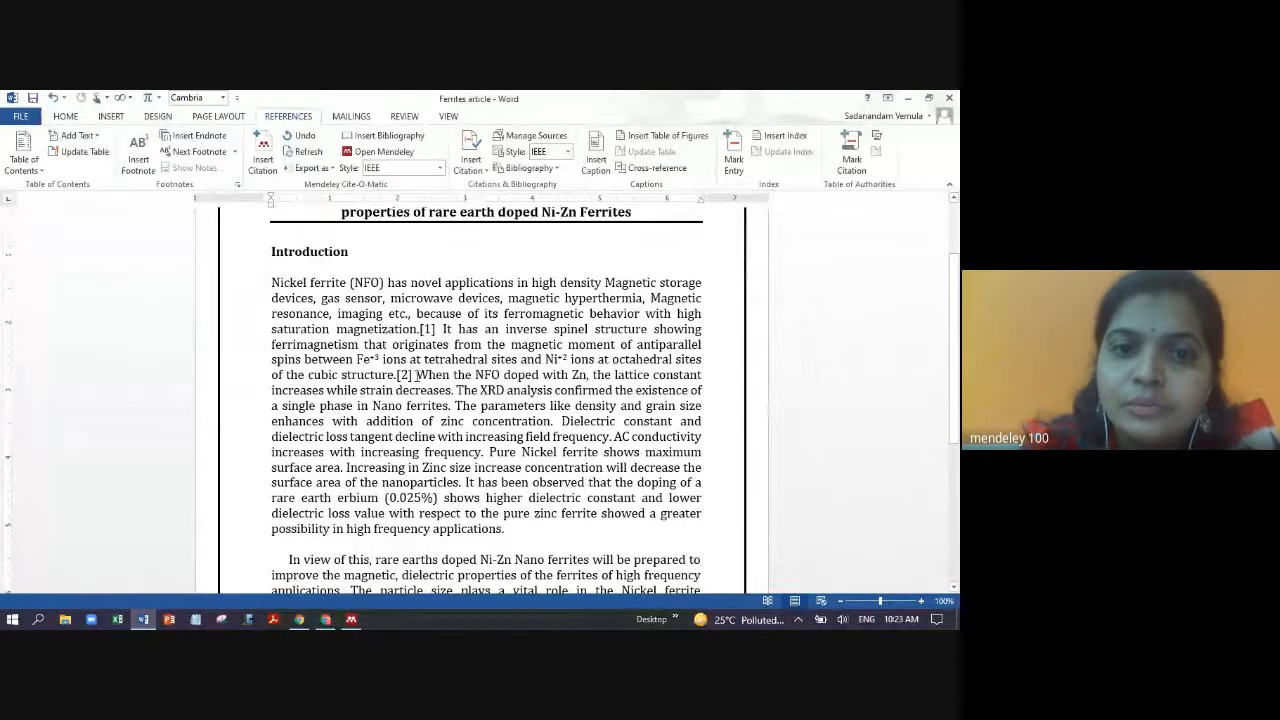
click(266, 157)
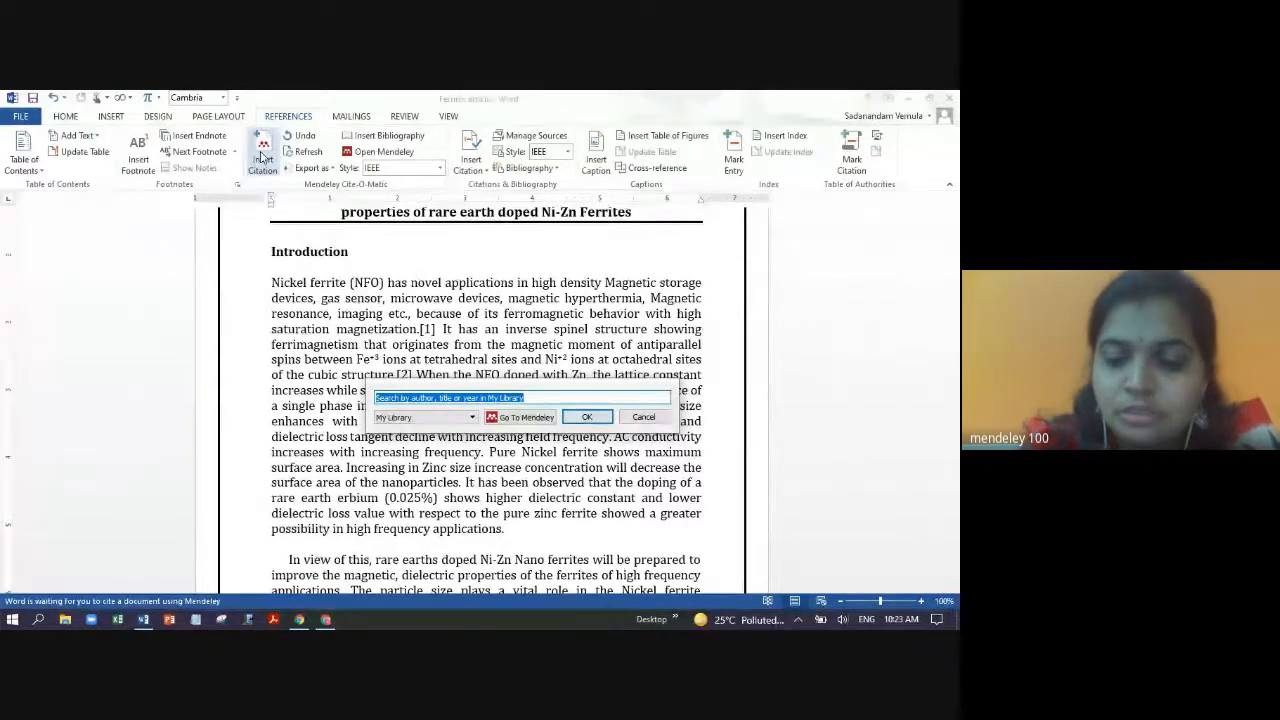
text(20)
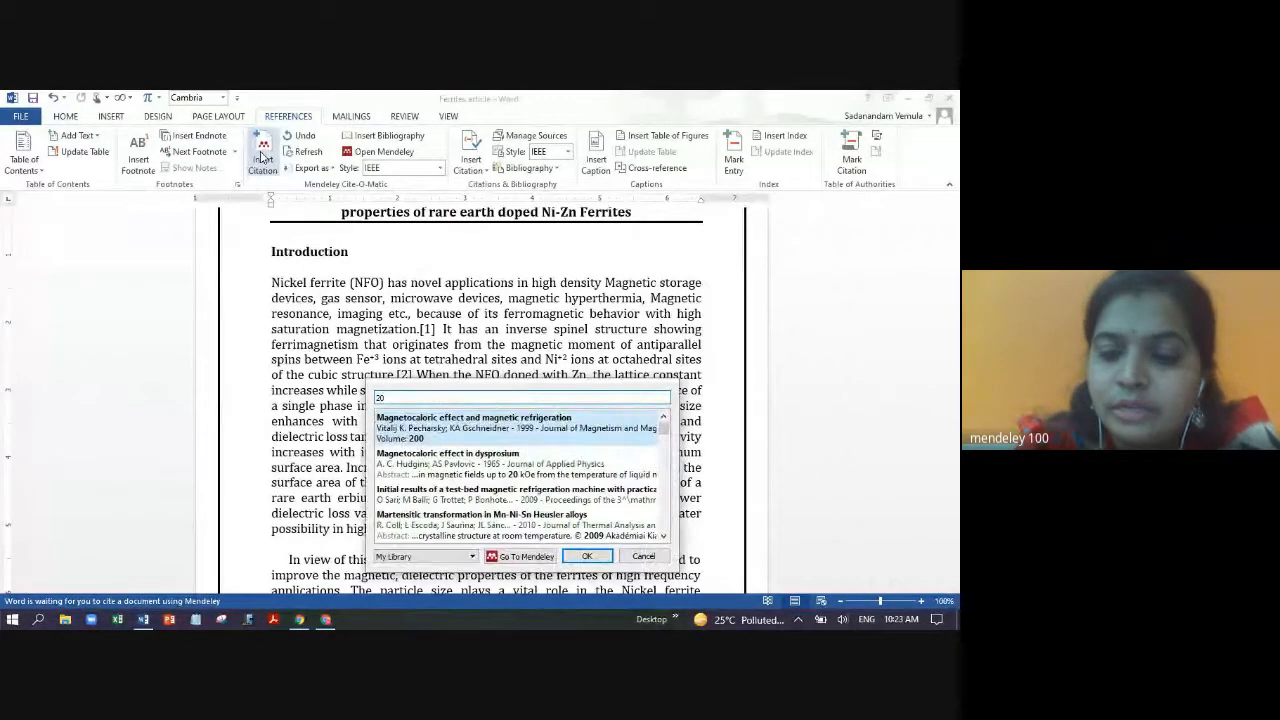
text(14)
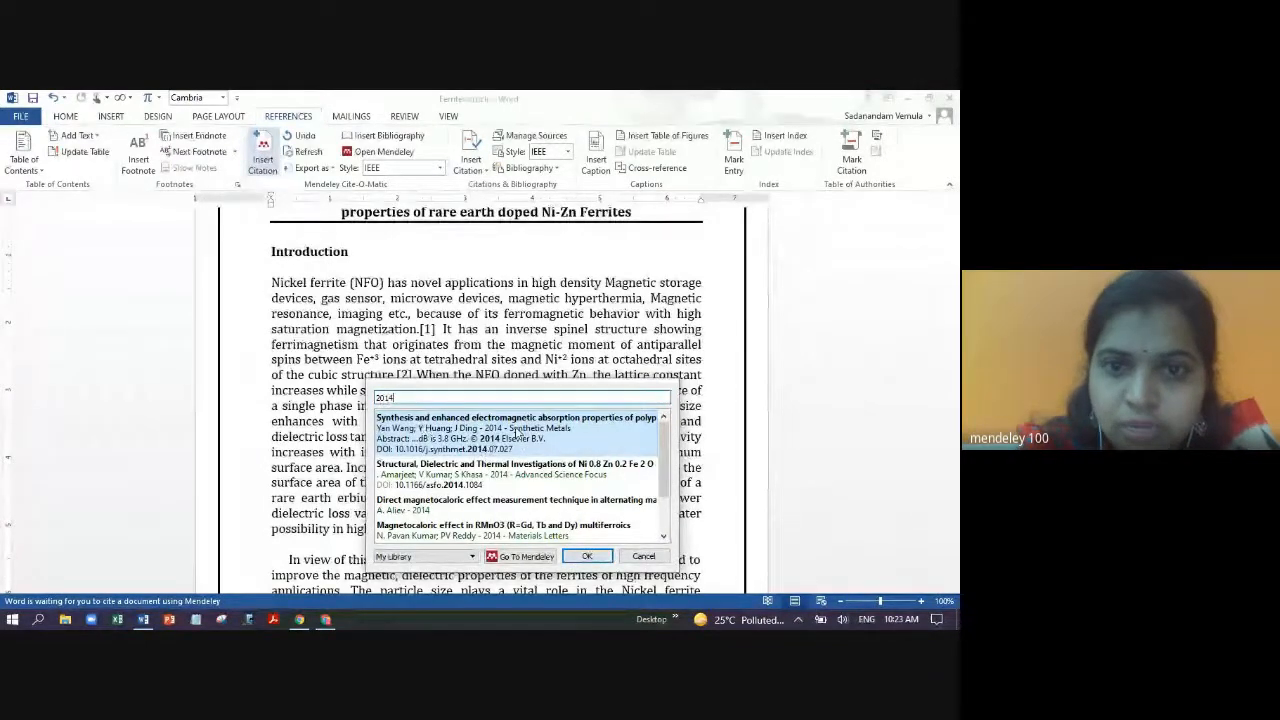
click(514, 432)
click(586, 417)
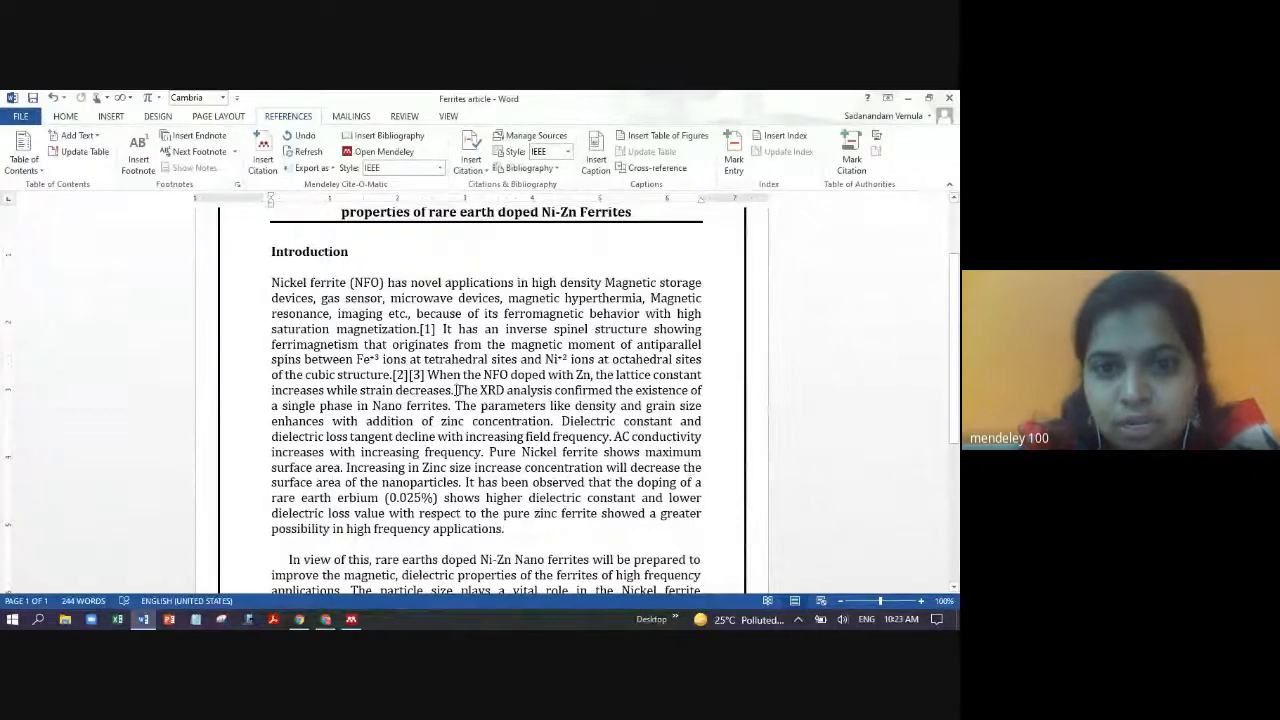
- Cite the HoMn2O5 magnetocaloric paper as [4] after 'strain decreases.'
click(457, 390)
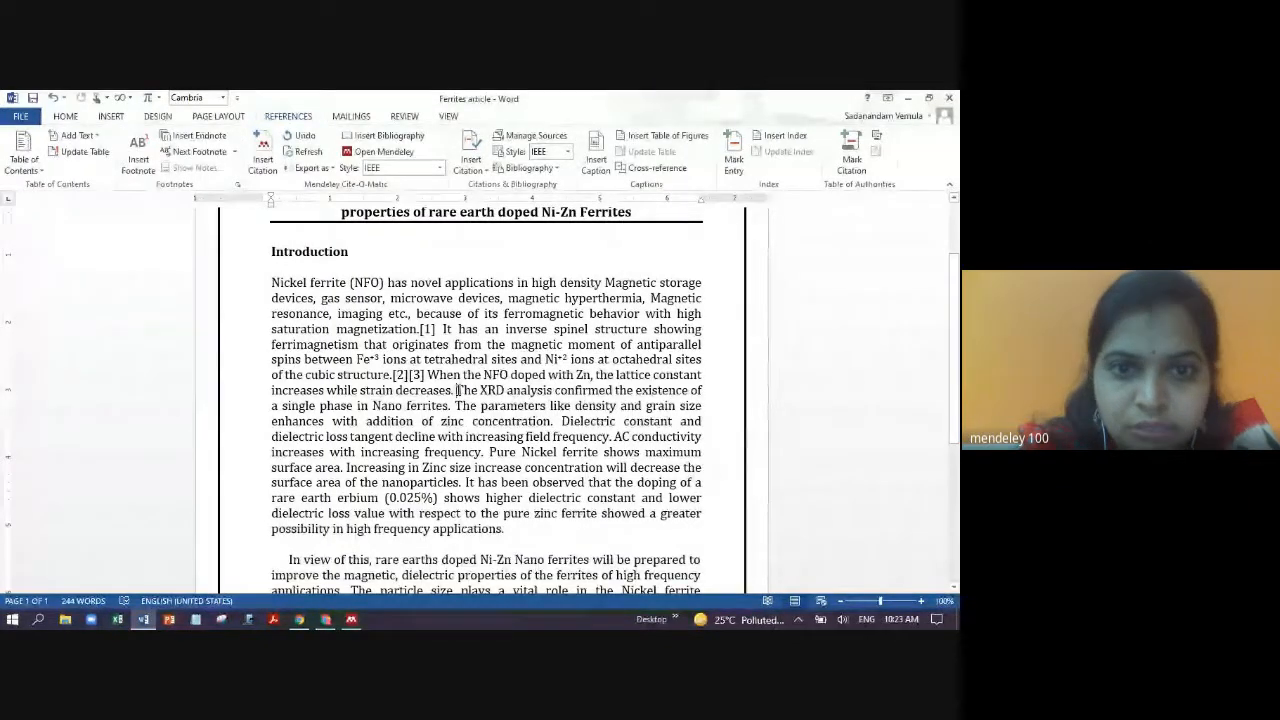
click(264, 158)
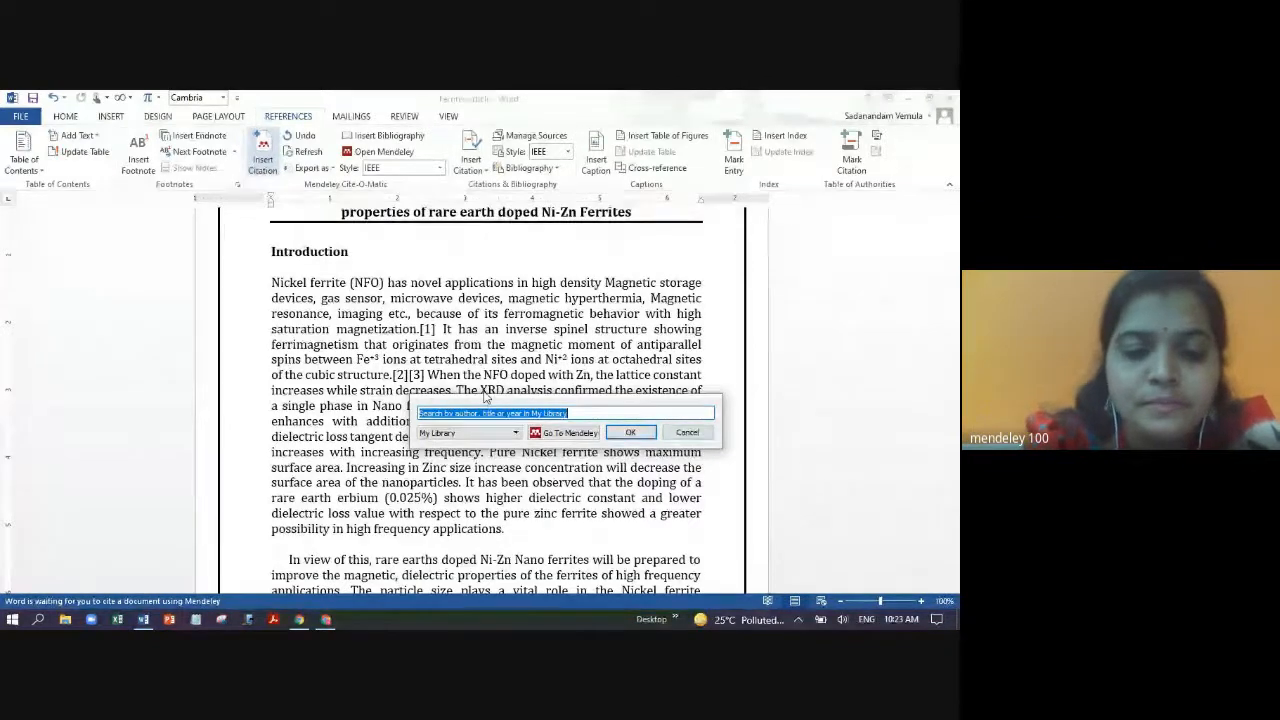
text(elastic)
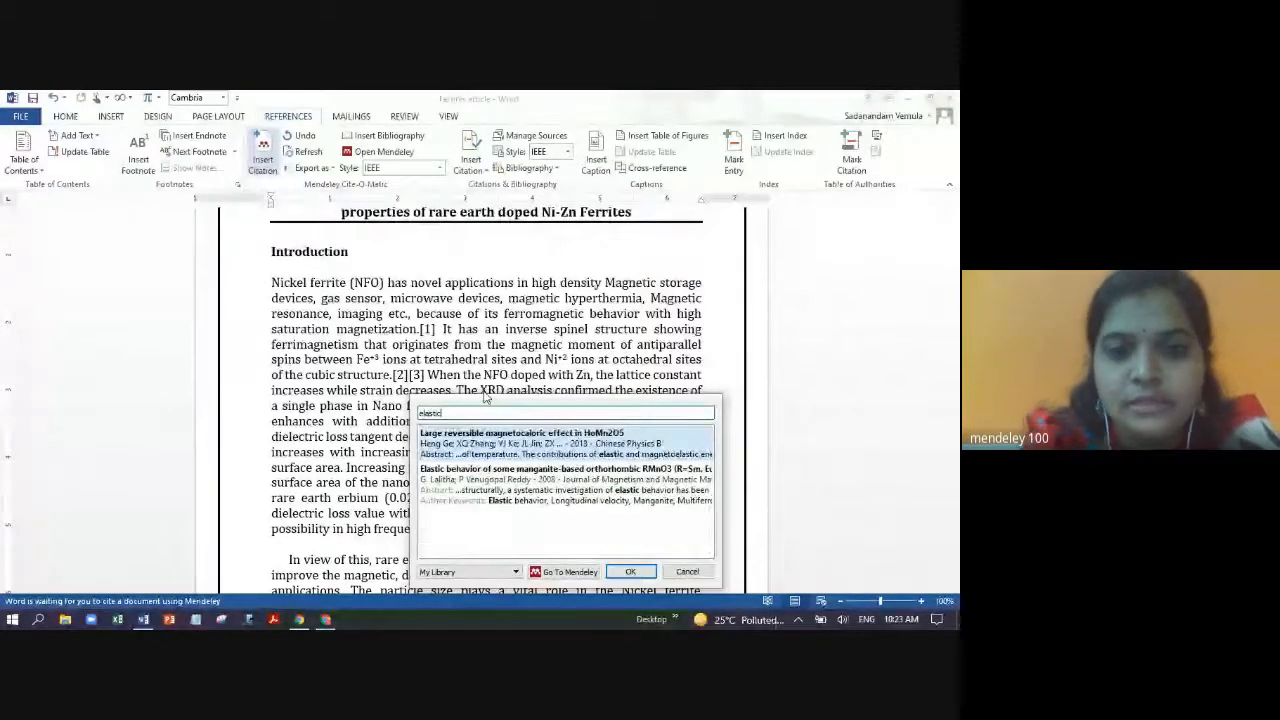
click(572, 447)
click(636, 431)
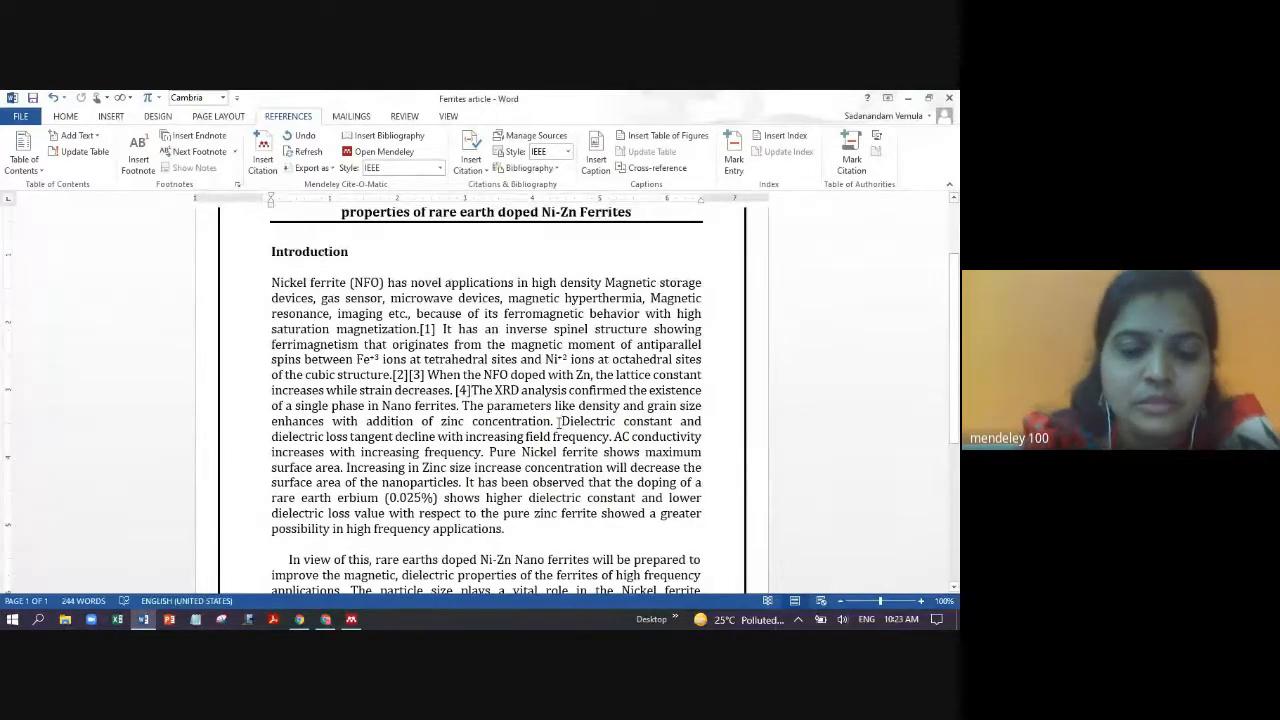
- Cite the elastic behavior manganite paper ('lalith' search) as [5] after 'zinc concentration.'
click(263, 155)
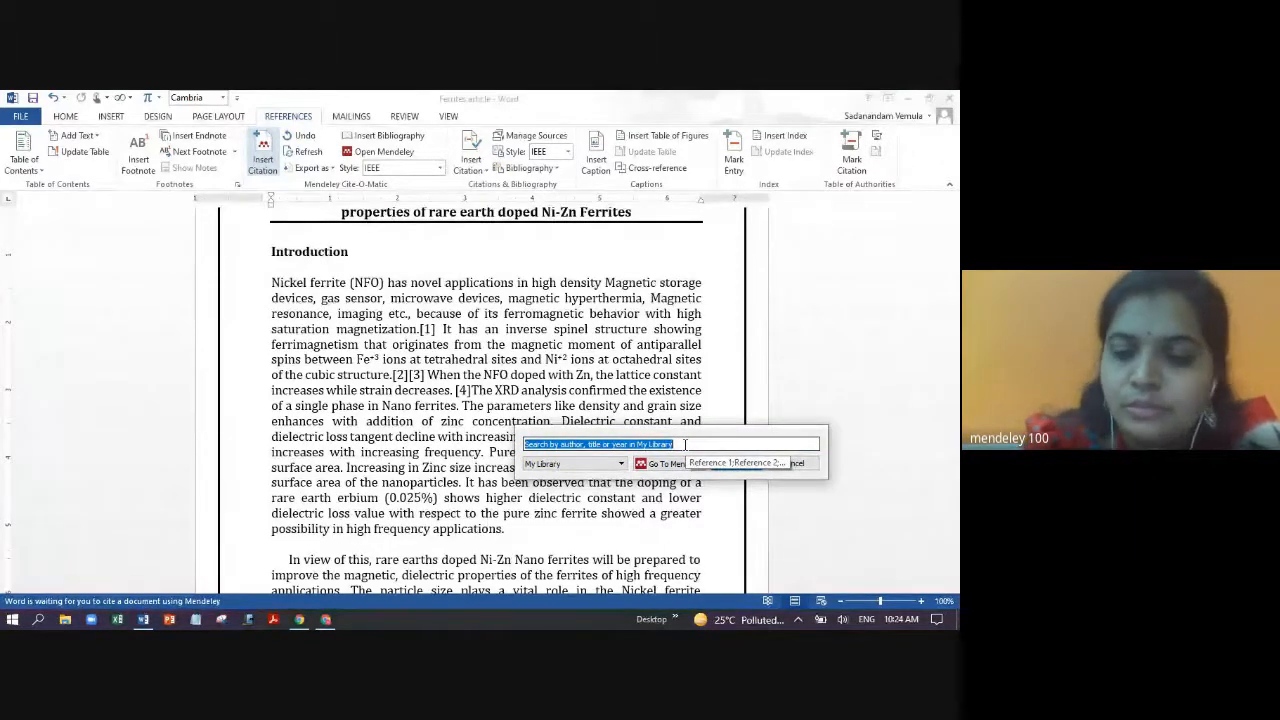
text(;)
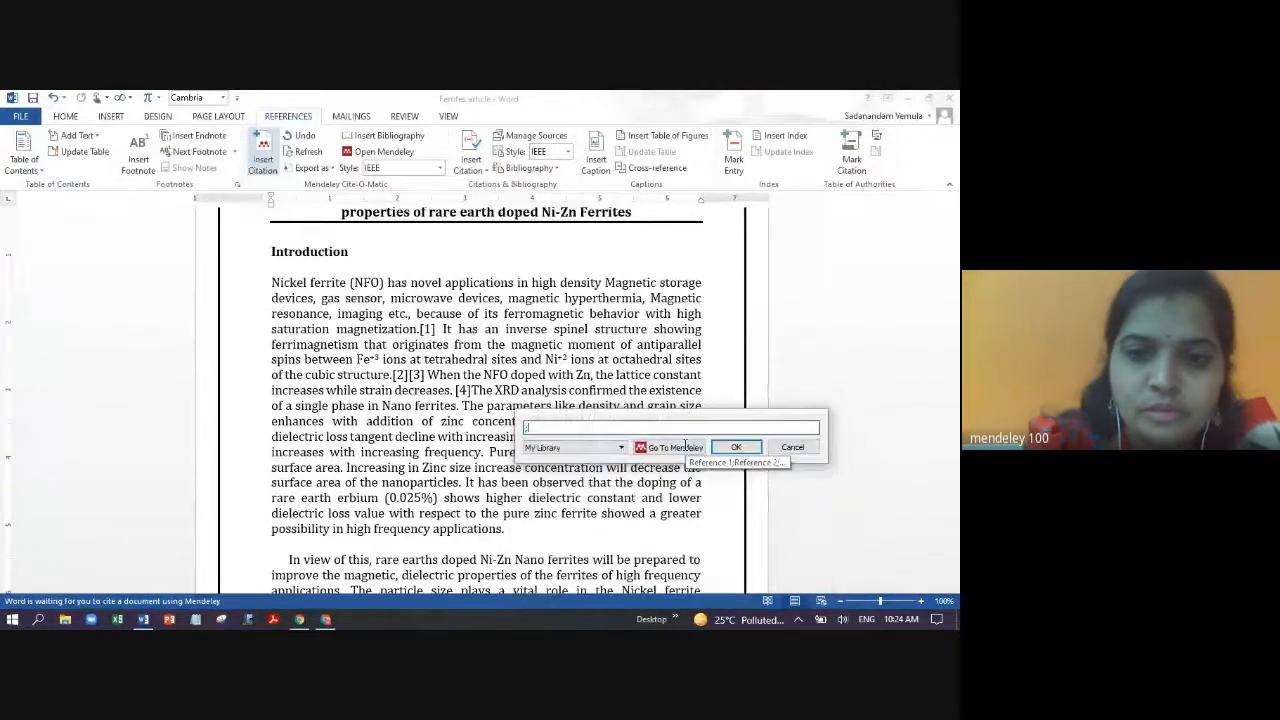
text(lalith)
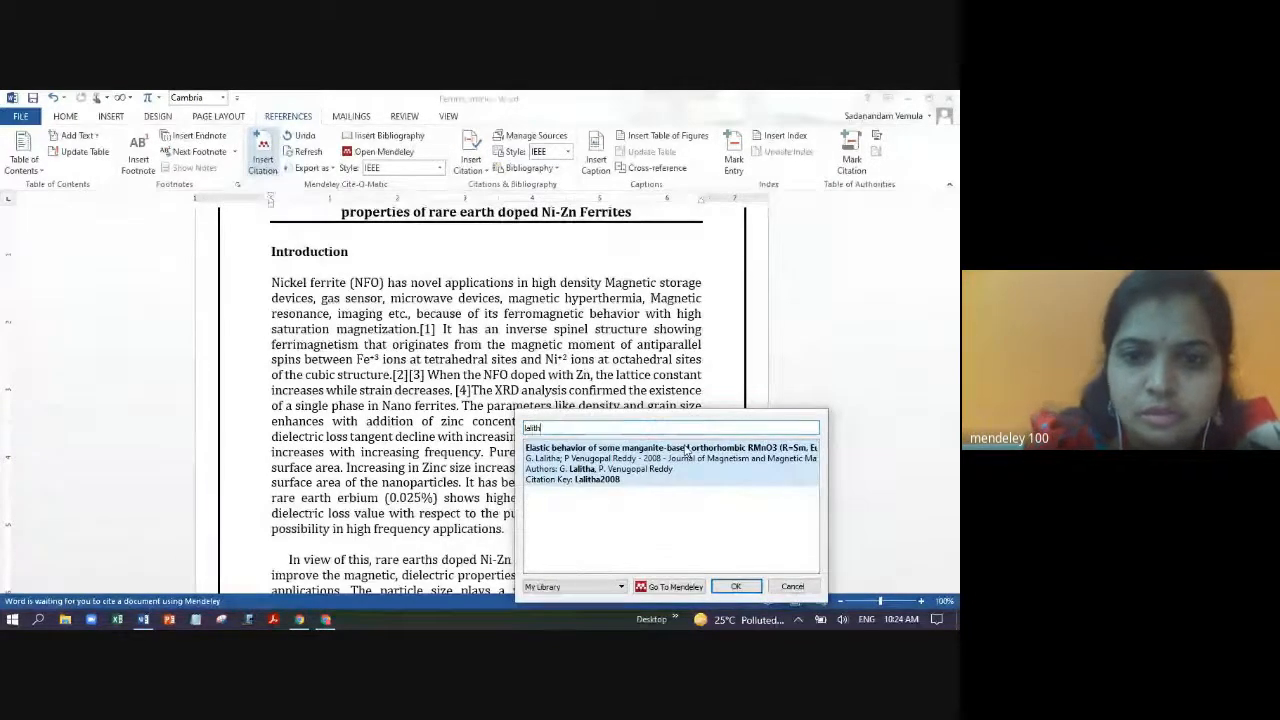
click(672, 468)
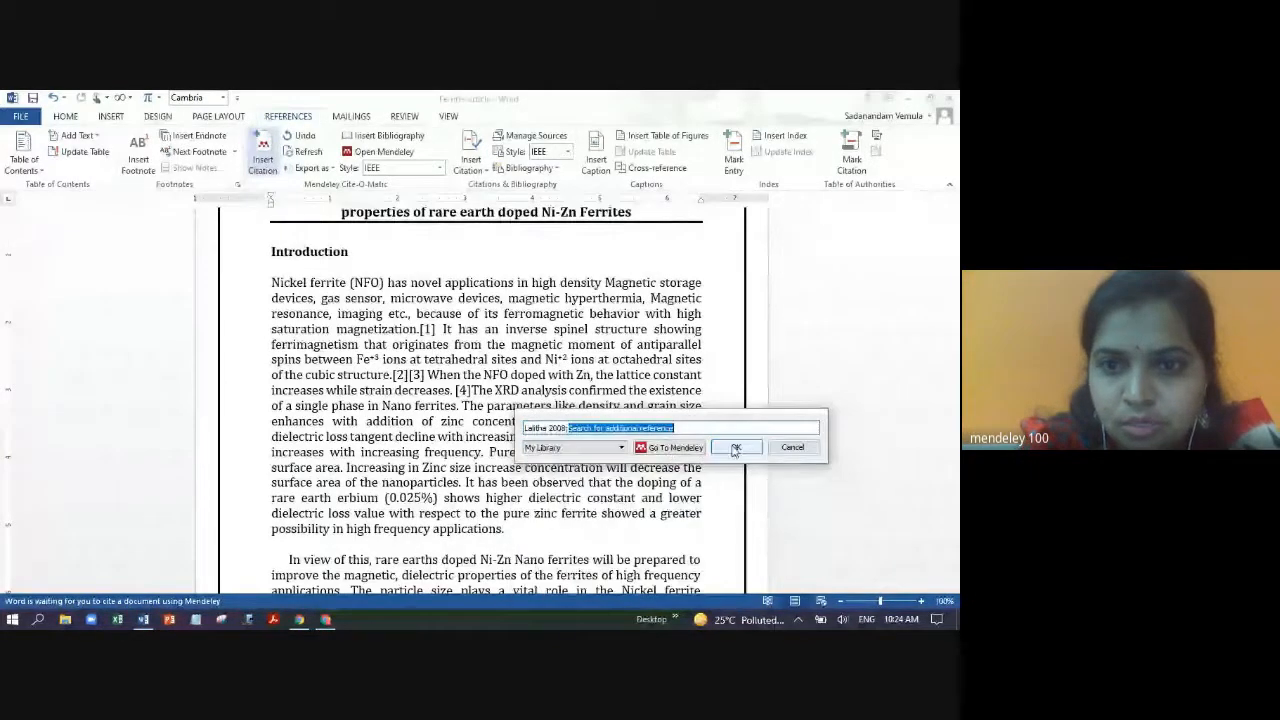
click(735, 449)
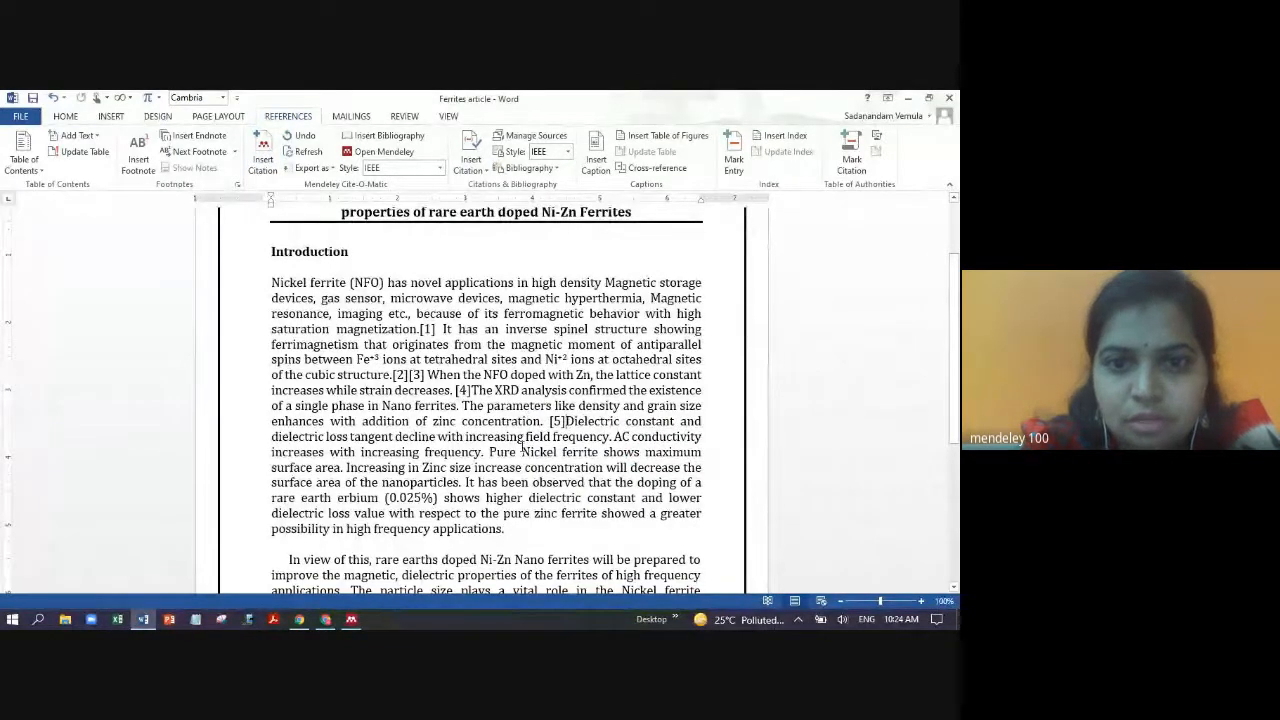
- Cite the electromagnetic absorption paper ('structu' search) again as [3] after 'increasing frequency.'
click(263, 163)
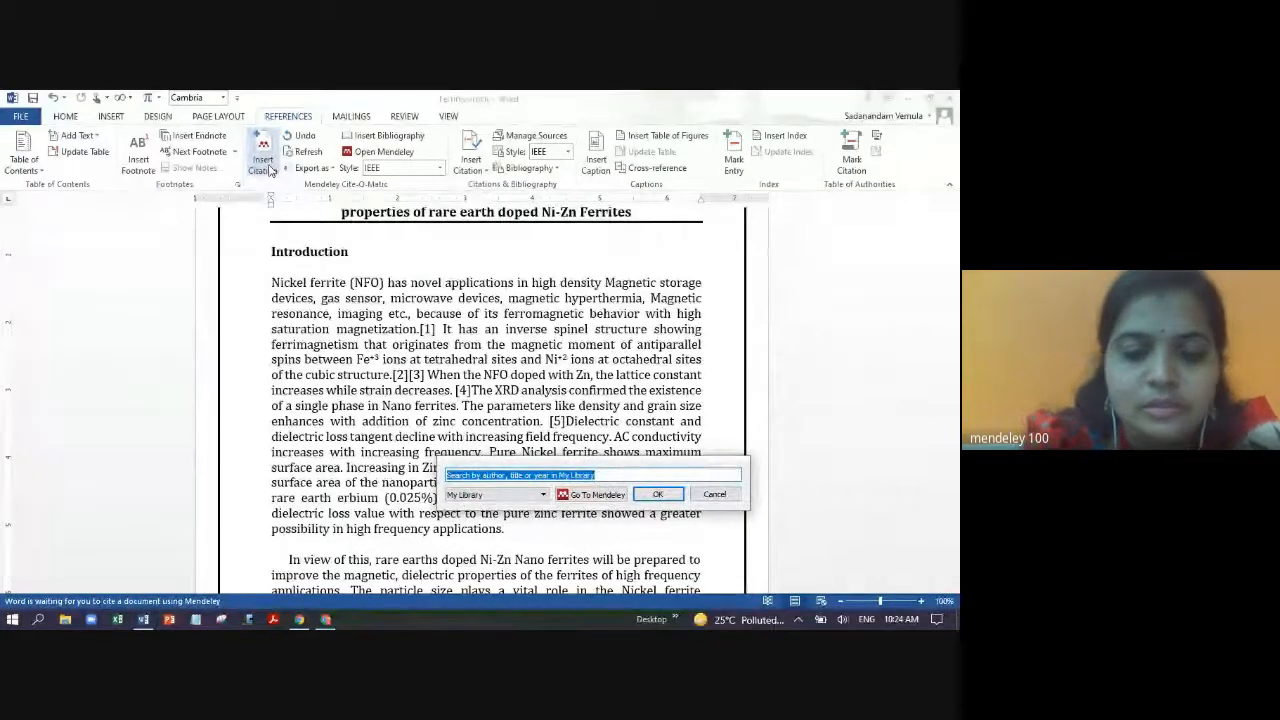
text(struct)
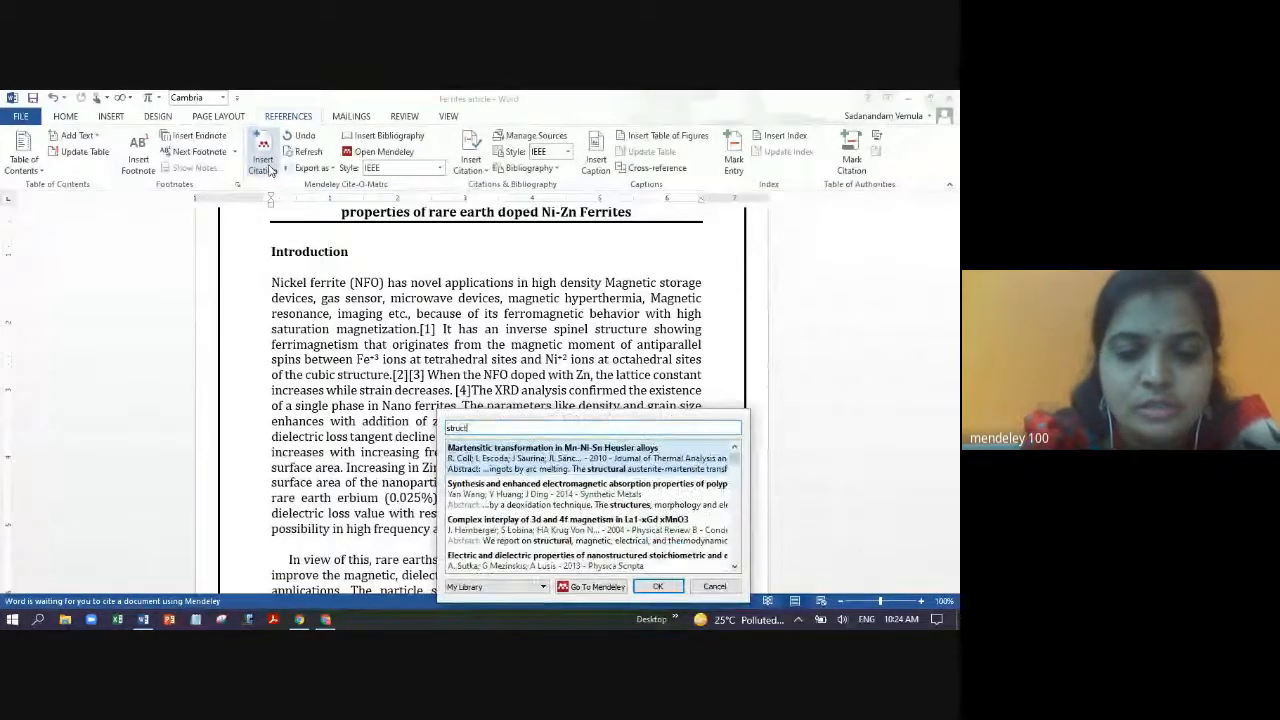
text(u)
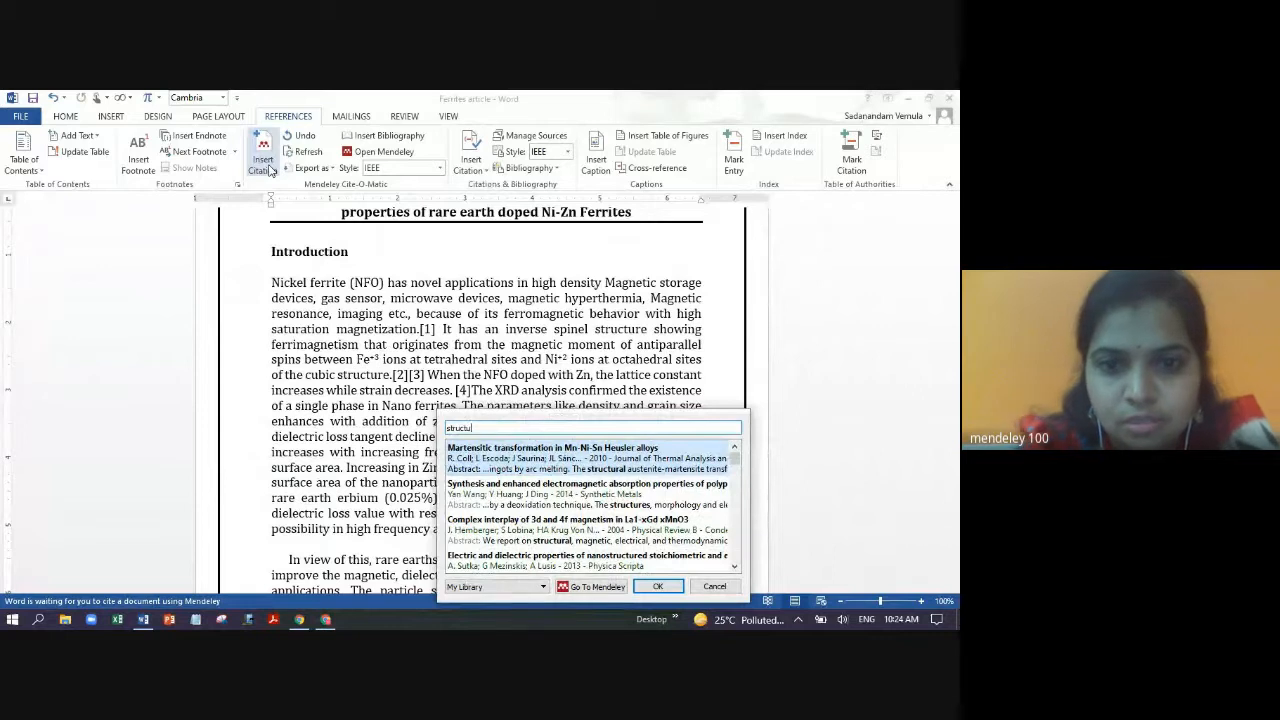
click(592, 492)
click(658, 447)
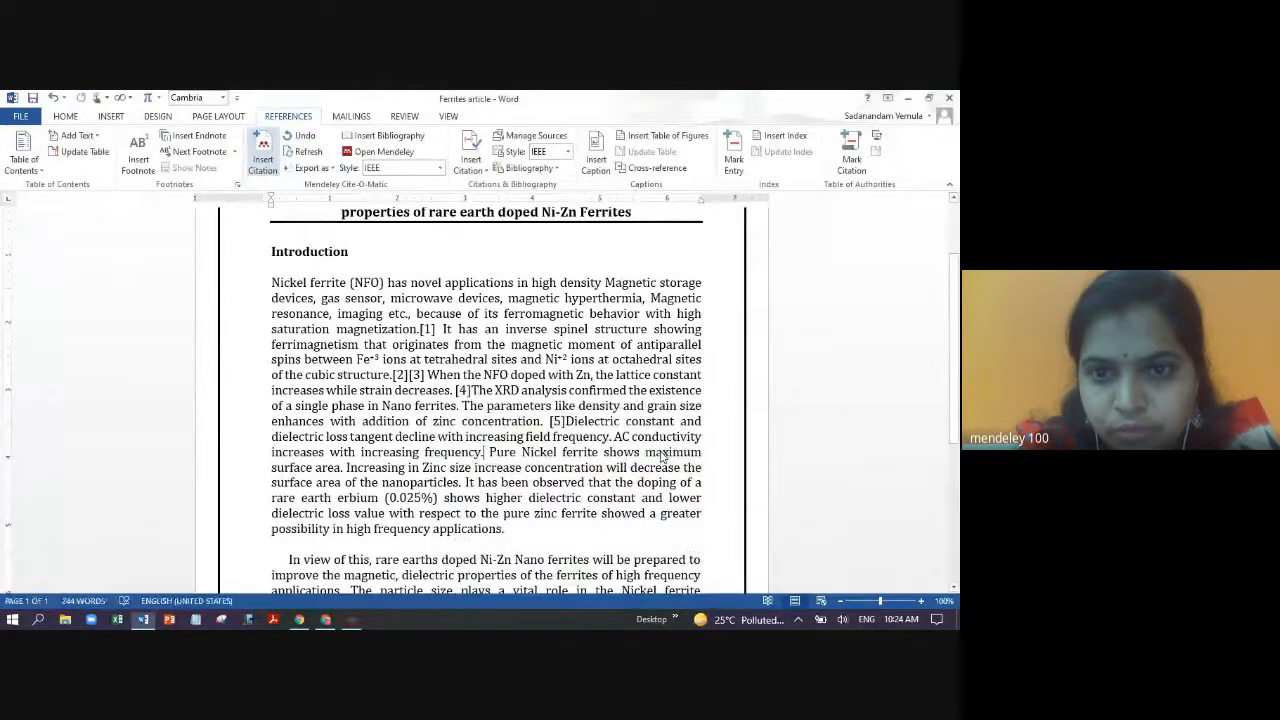
click(490, 452)
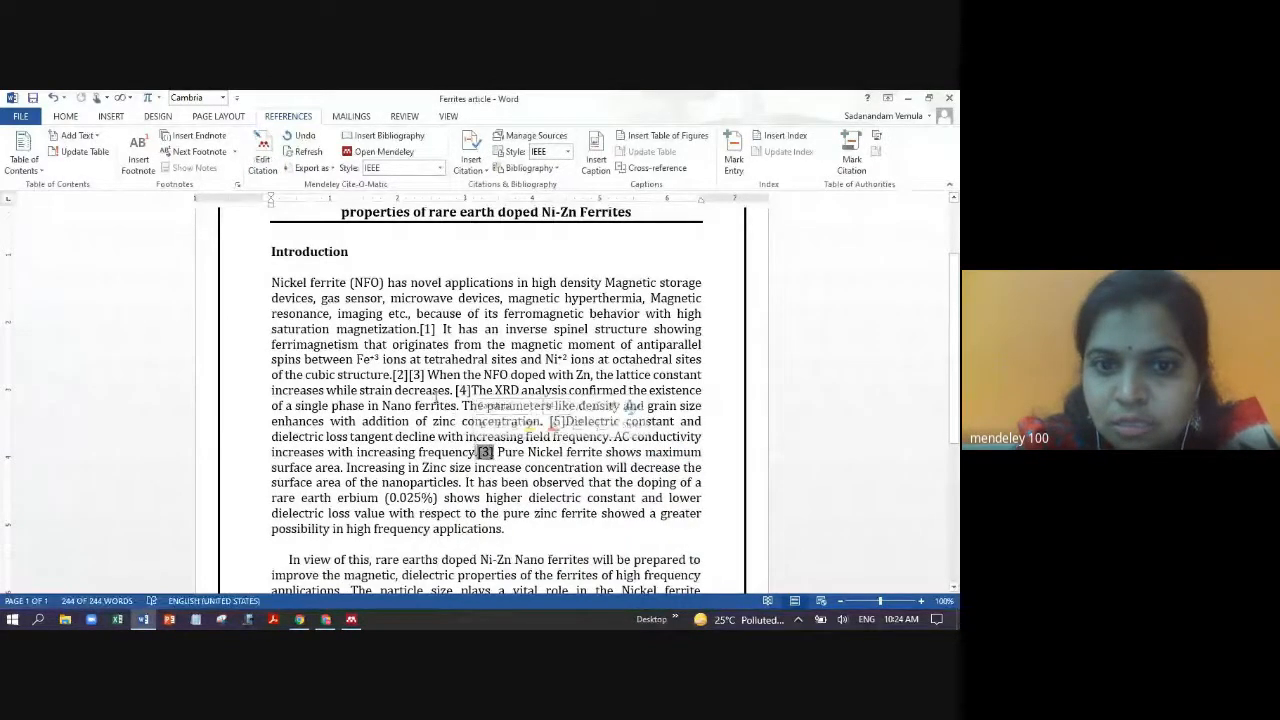
drag(428, 374, 393, 374)
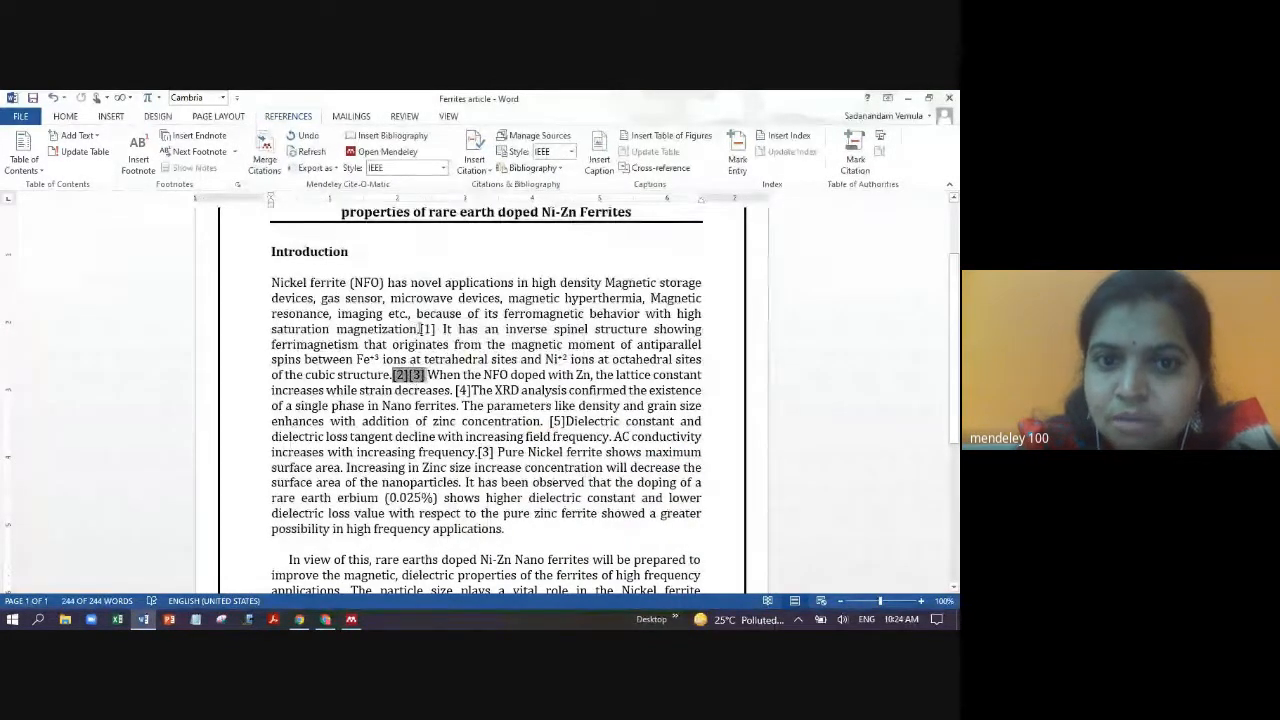
click(497, 452)
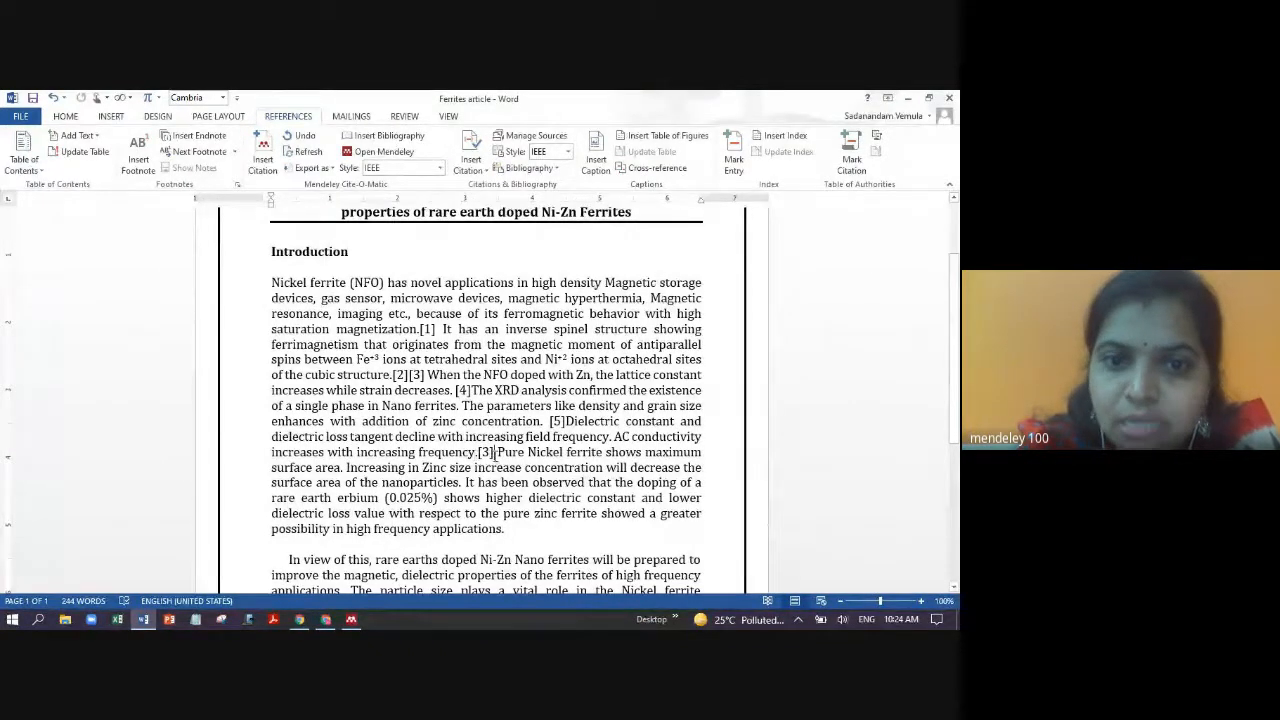
- Cite the Bachaga 2015 reference as [6] after 'surface area of the nanoparticles.'
click(268, 166)
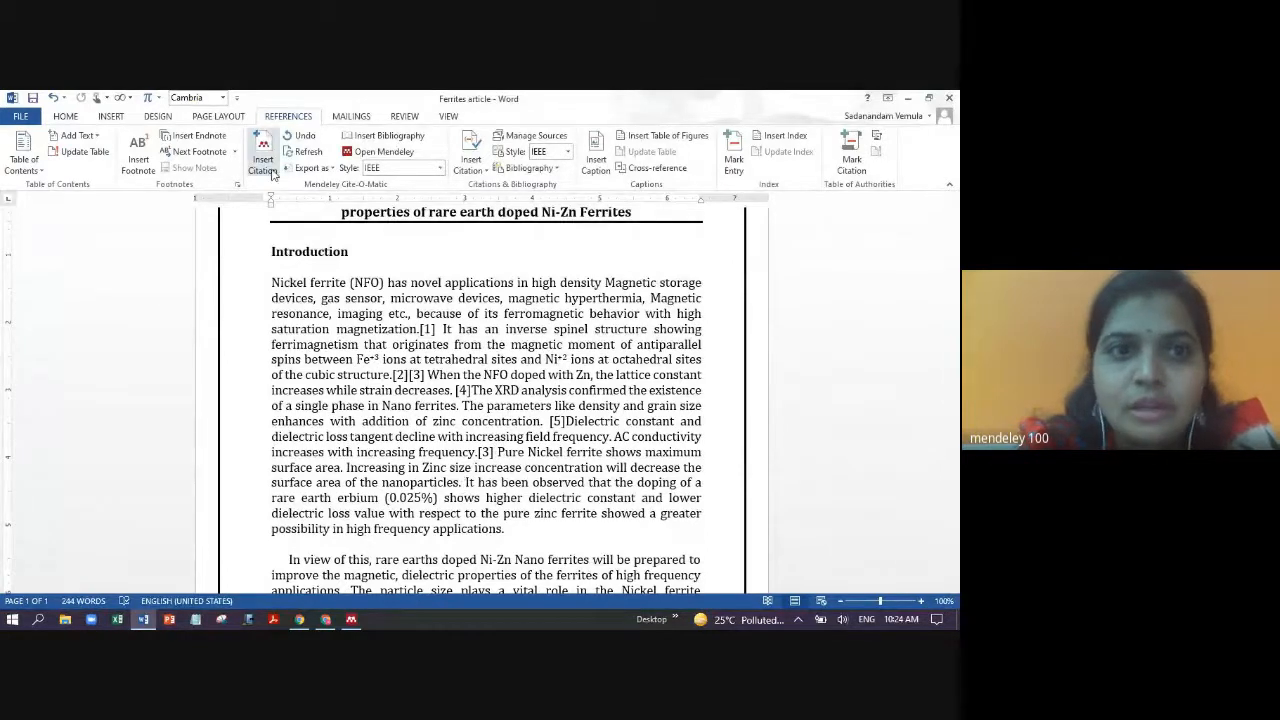
text(2015)
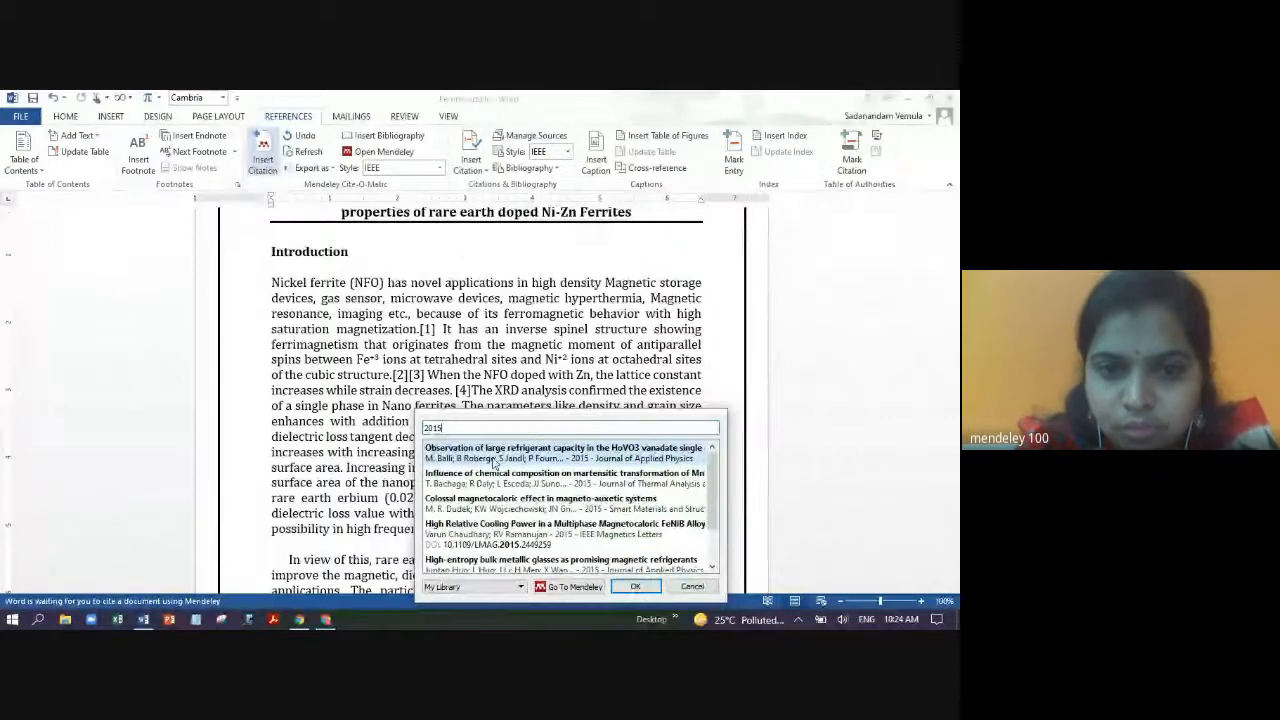
click(510, 478)
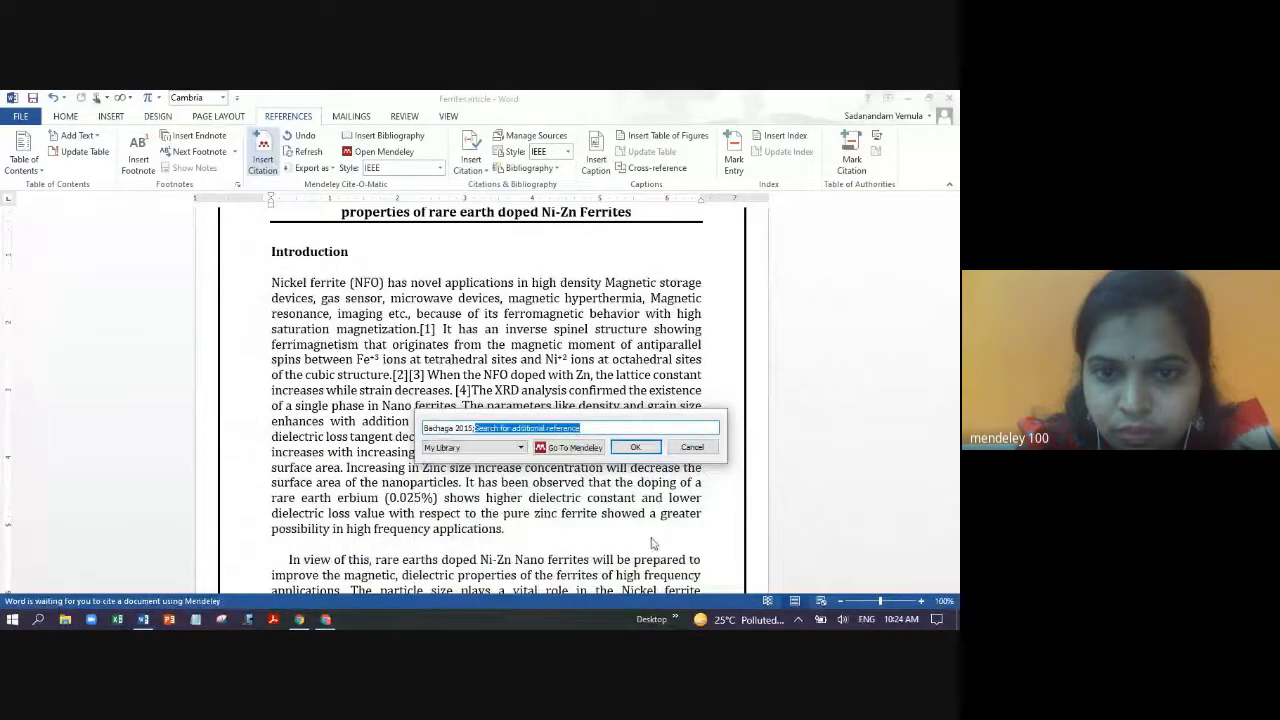
click(646, 449)
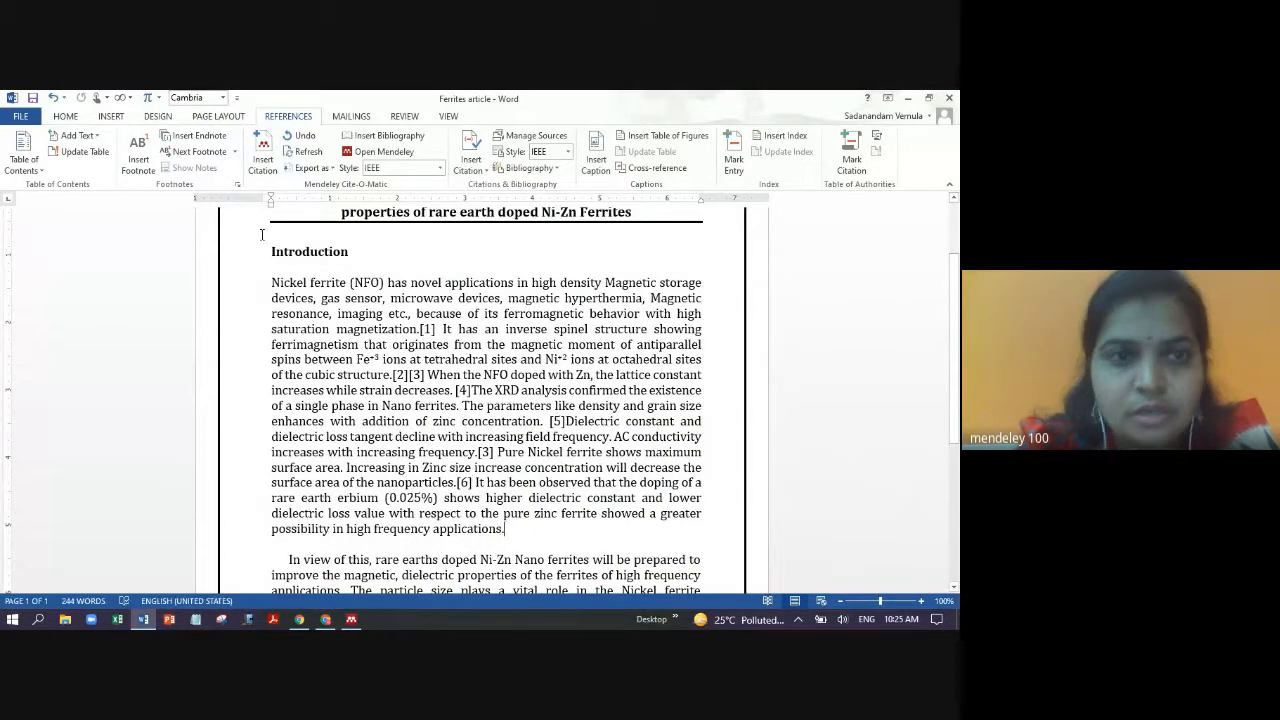
- Cite the Jesla 2020 and 2017 magnetic cooling papers as [7][8] after 'high frequency applications.'
click(262, 155)
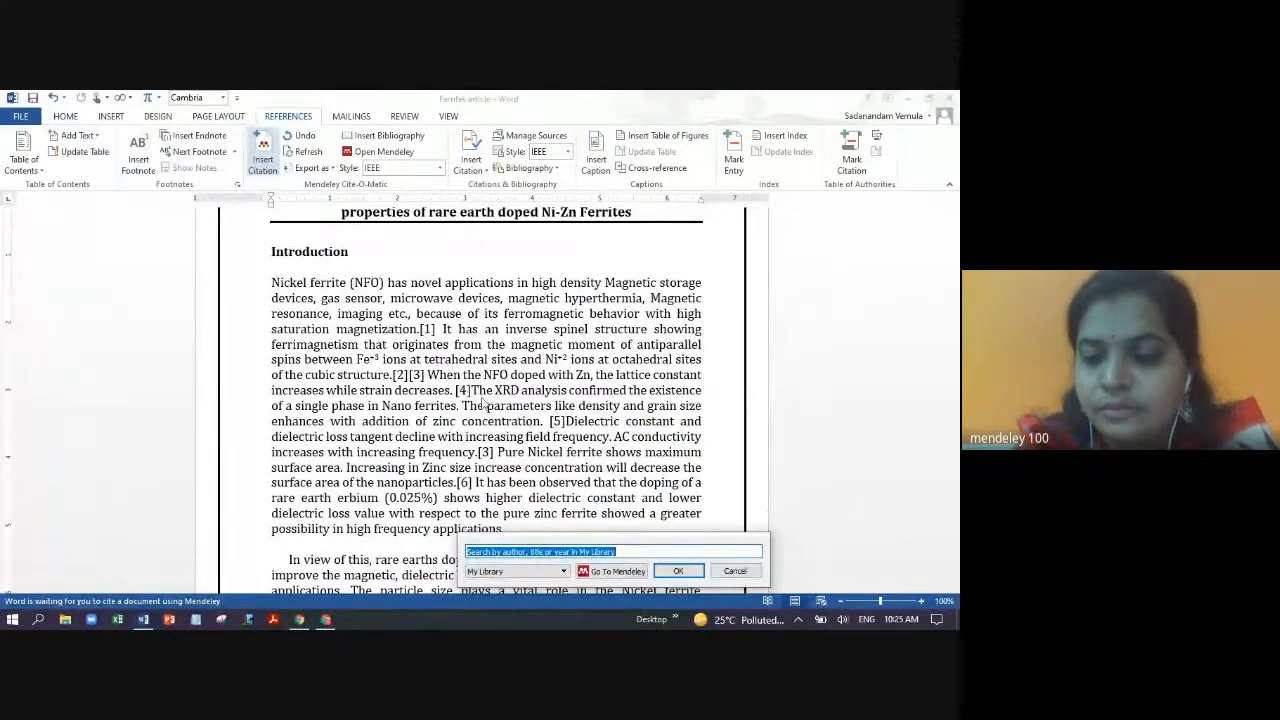
text(2020)
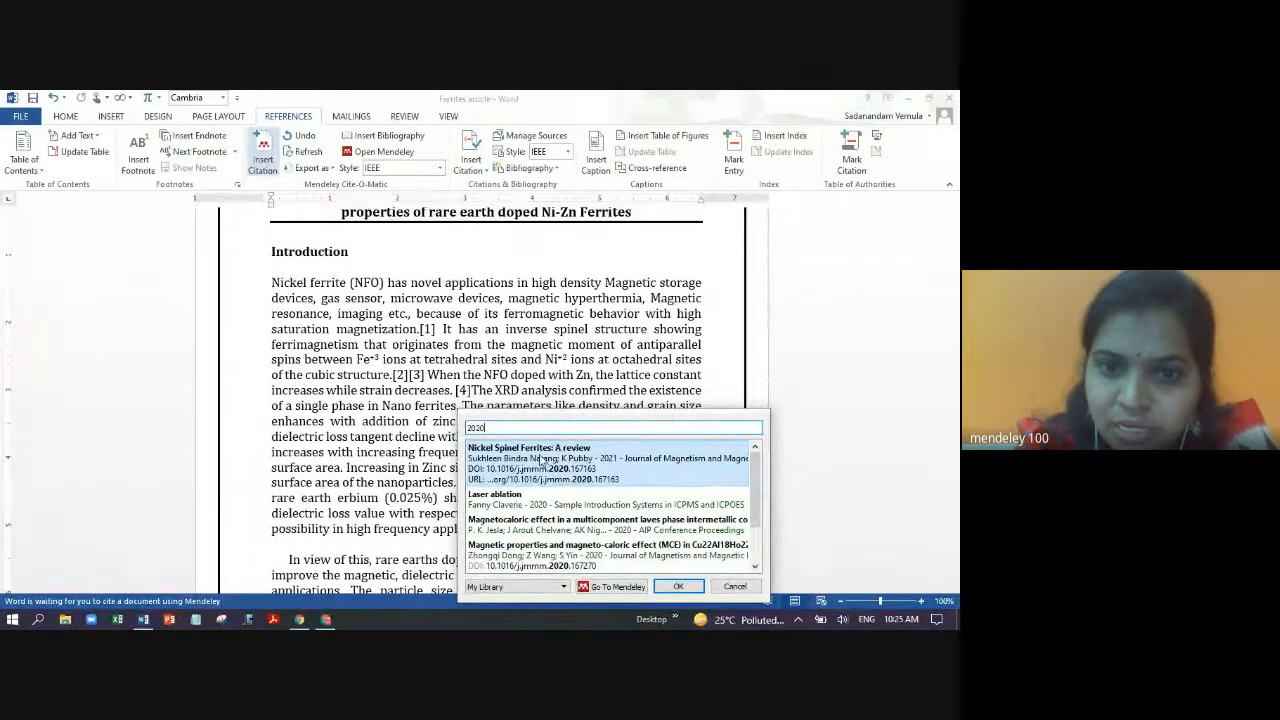
click(538, 525)
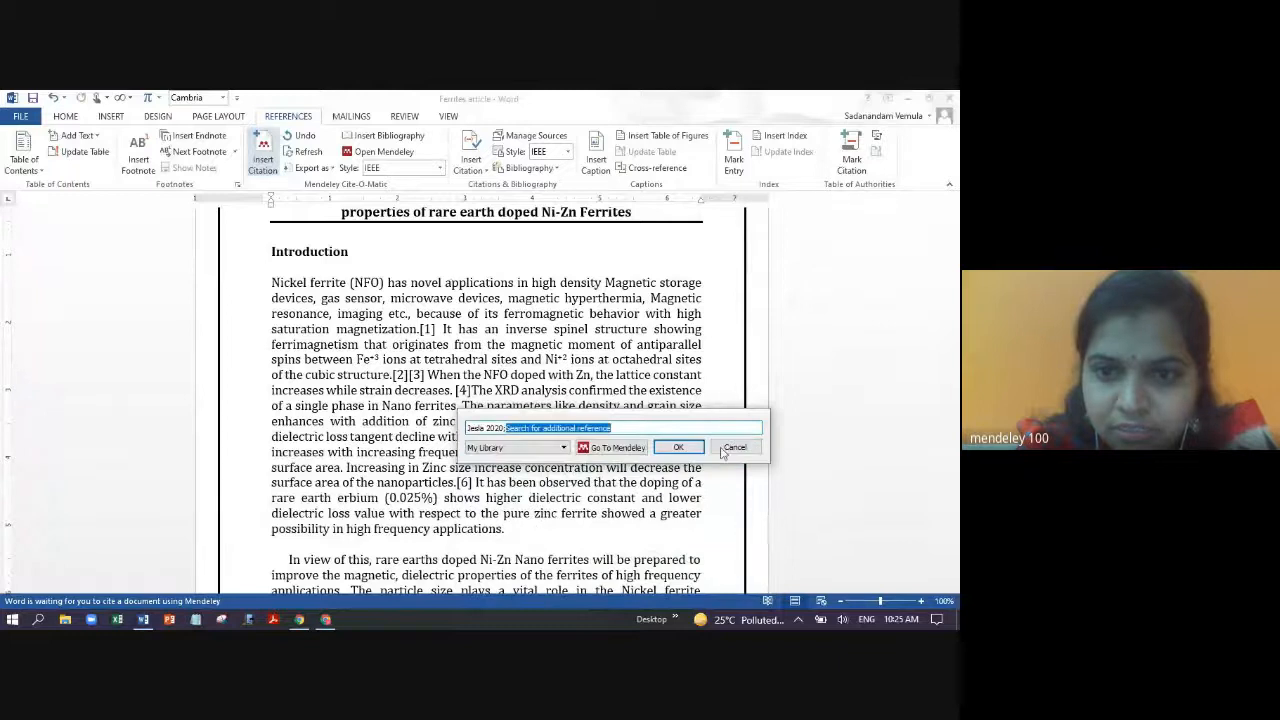
click(677, 447)
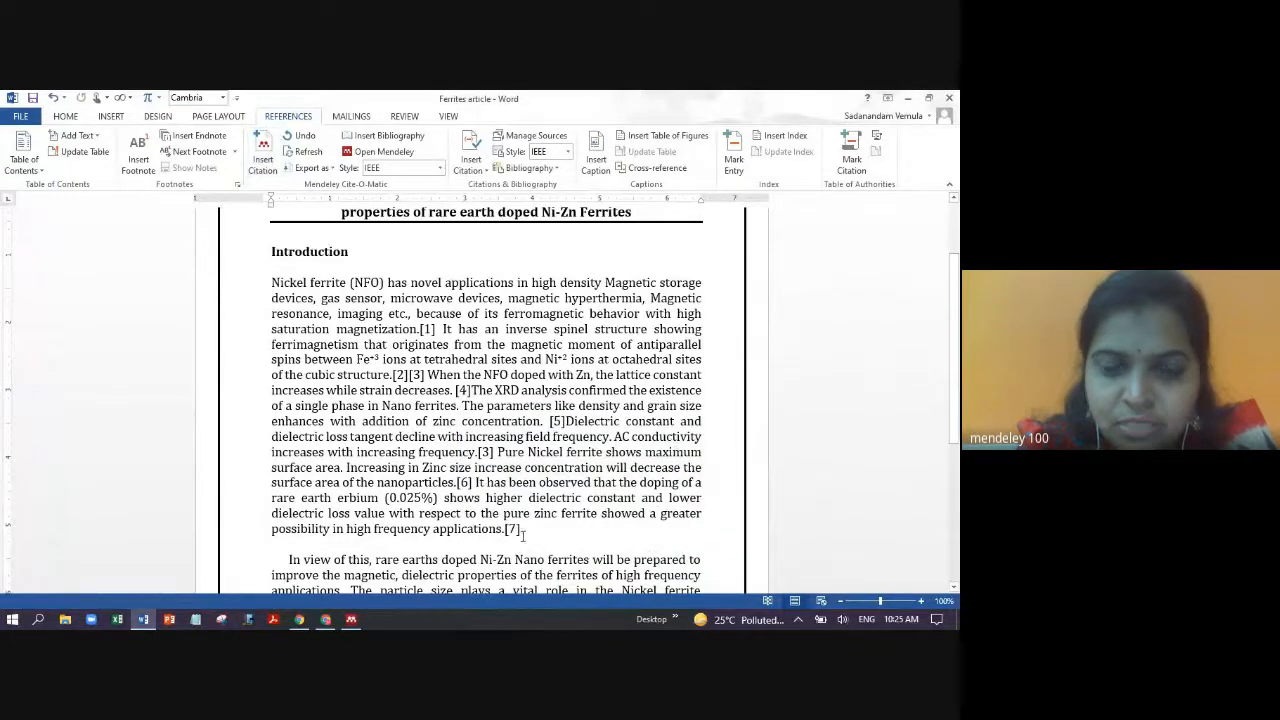
click(264, 165)
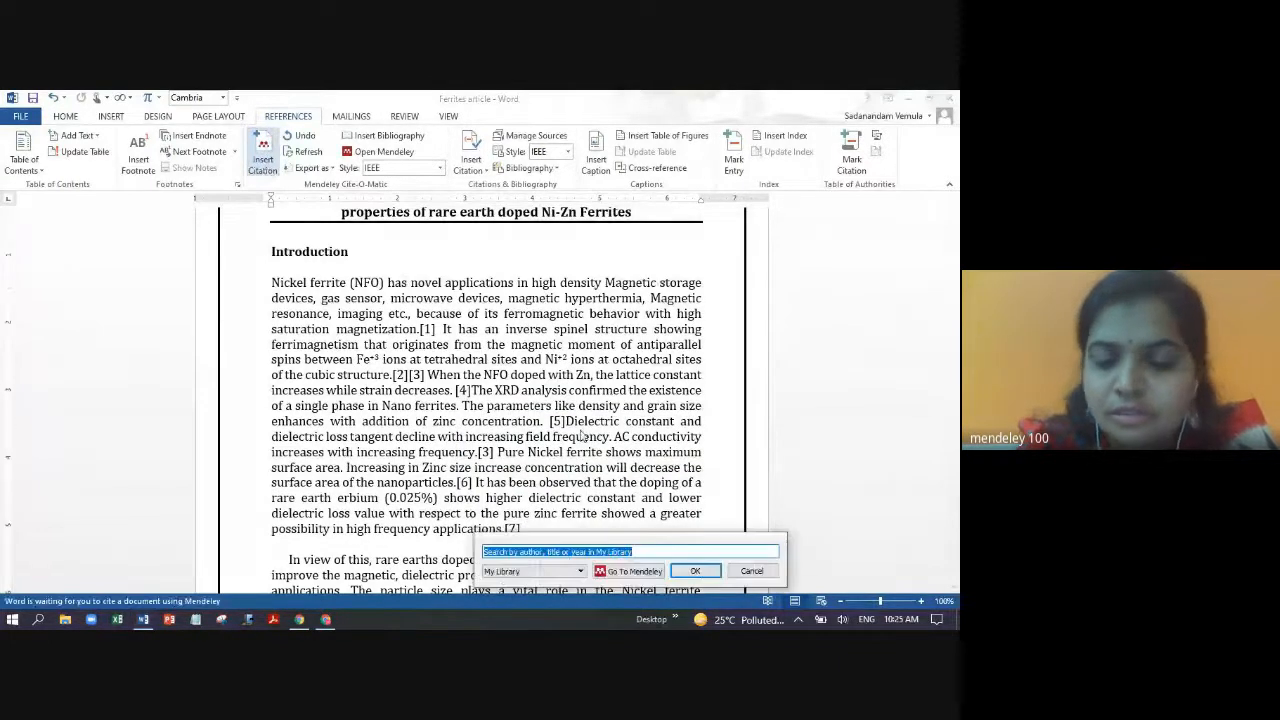
text(magnetic)
click(581, 436)
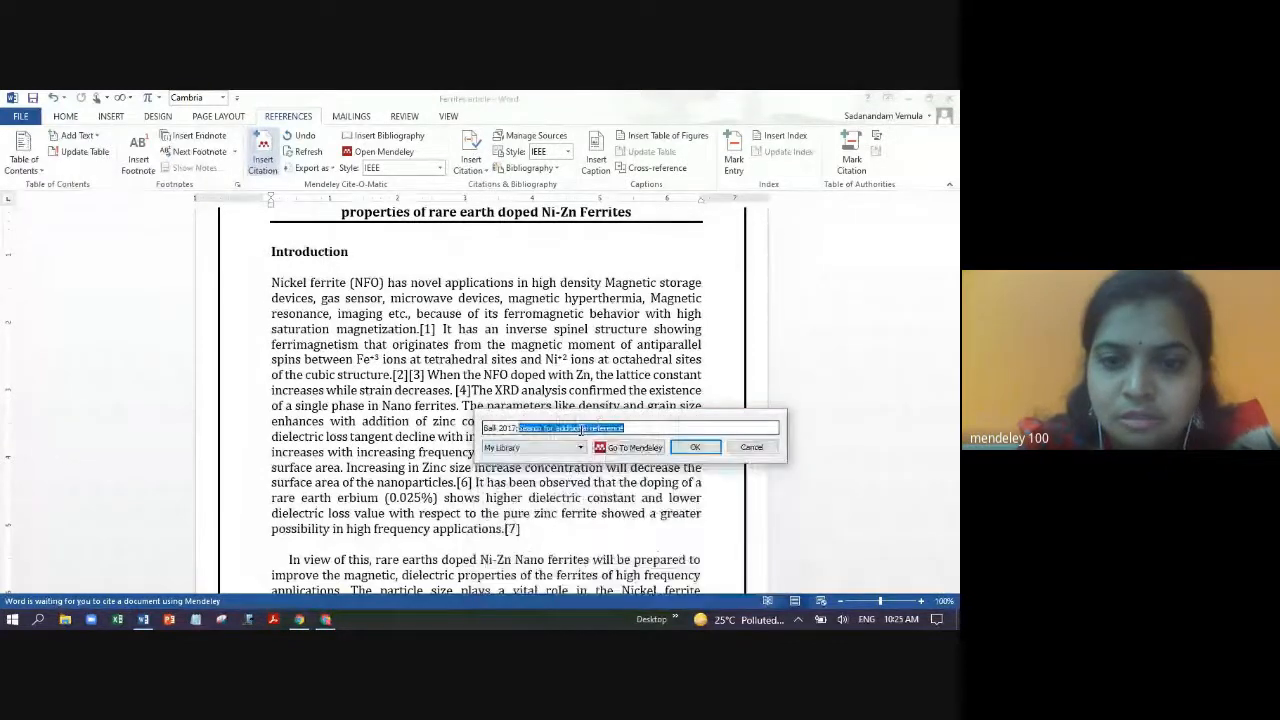
click(700, 449)
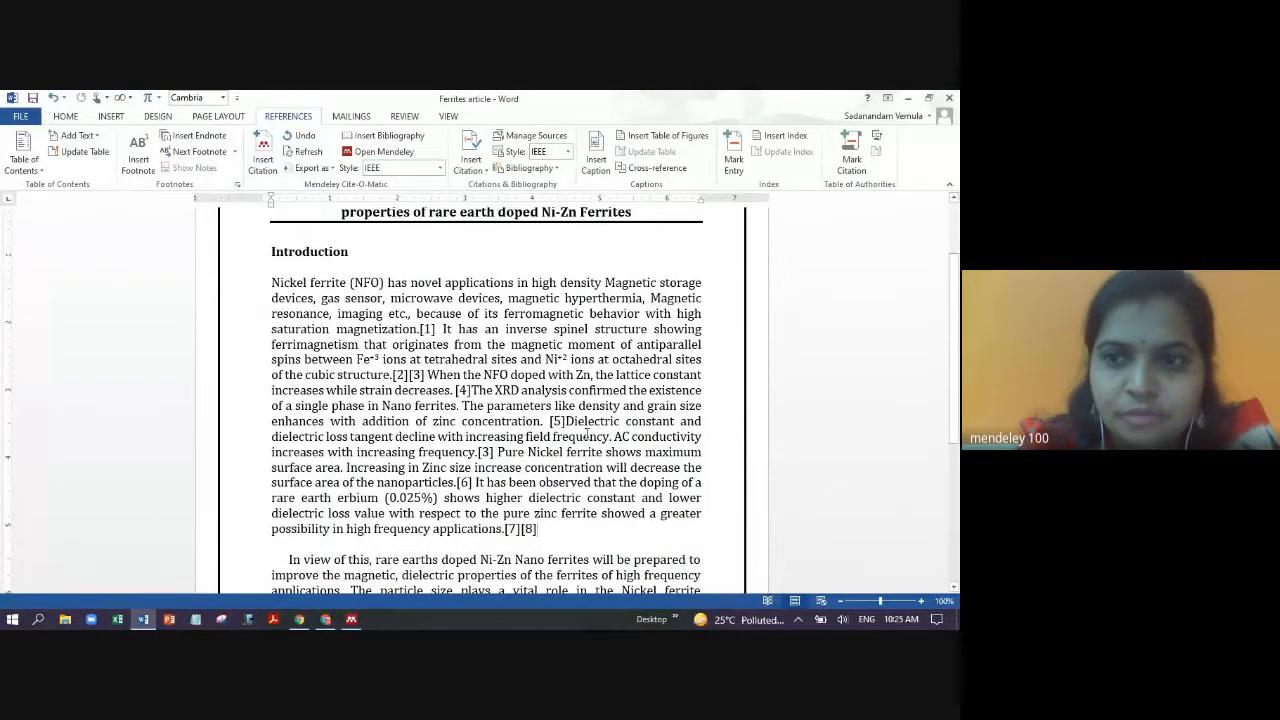
- Cite the Liu 2017 perovskite review as [9] after 'high frequency applications.'
scroll(587, 430, down, 1)
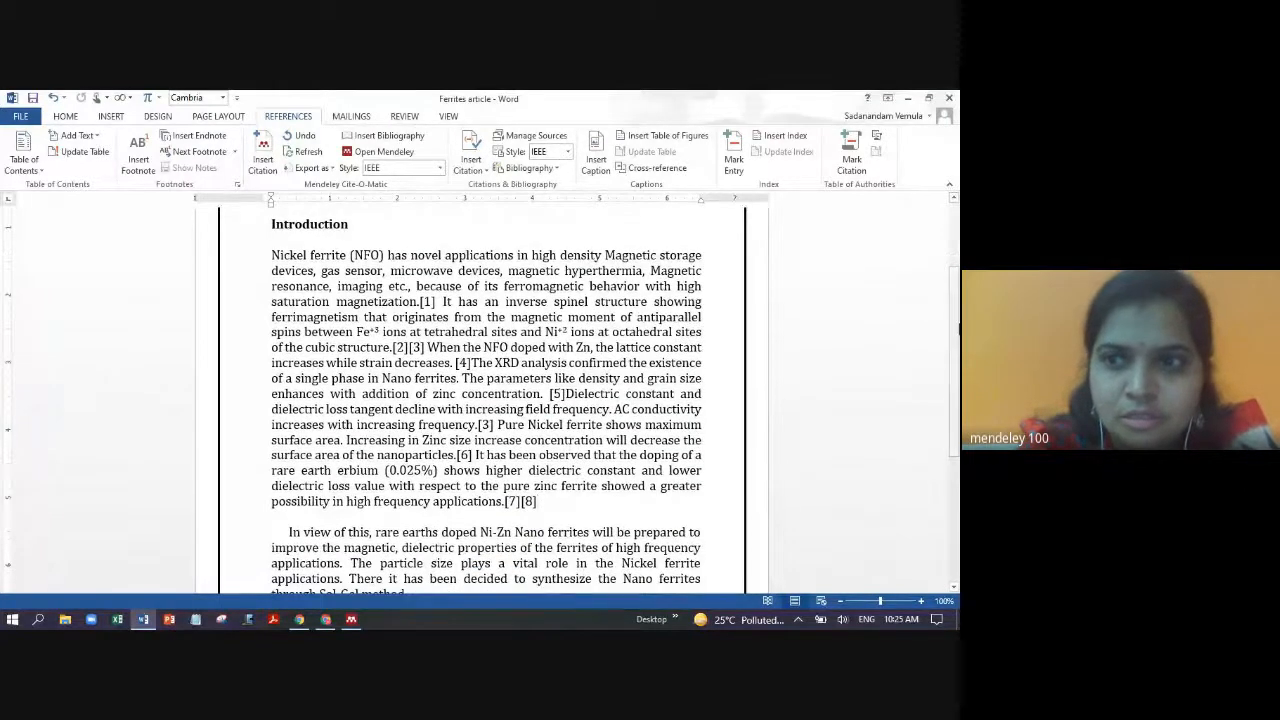
scroll(352, 472, down, 2)
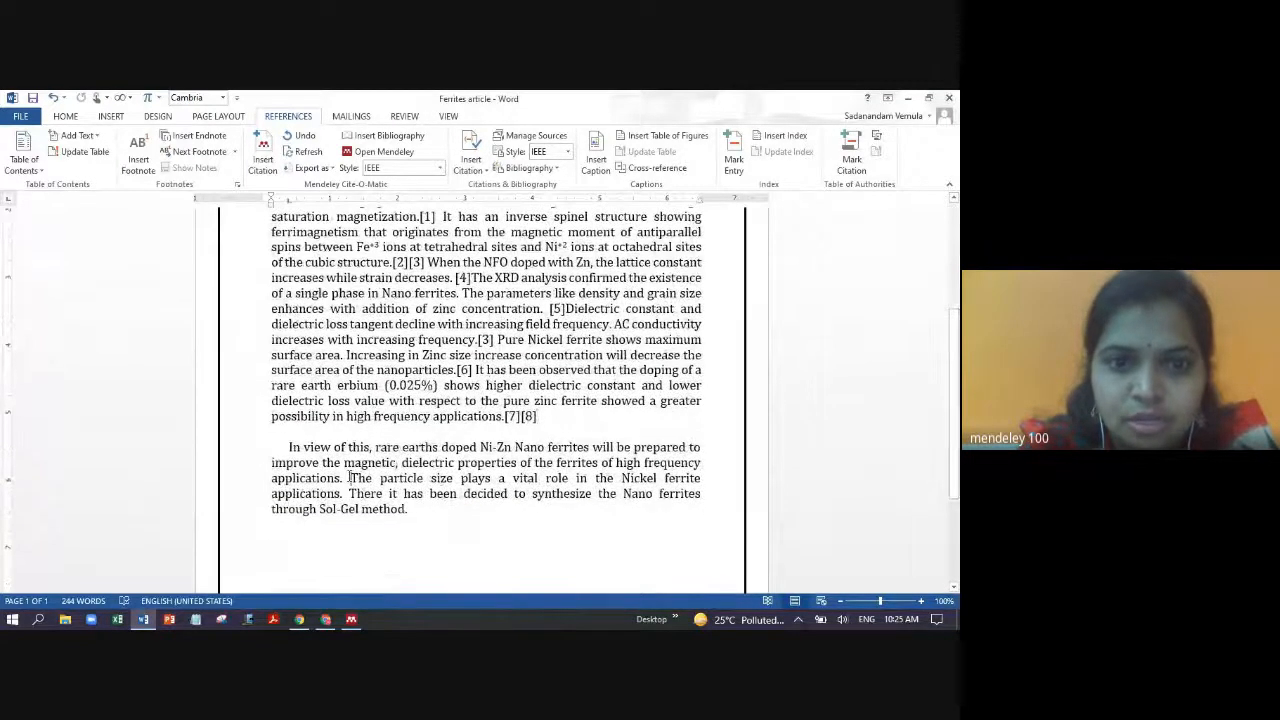
click(263, 152)
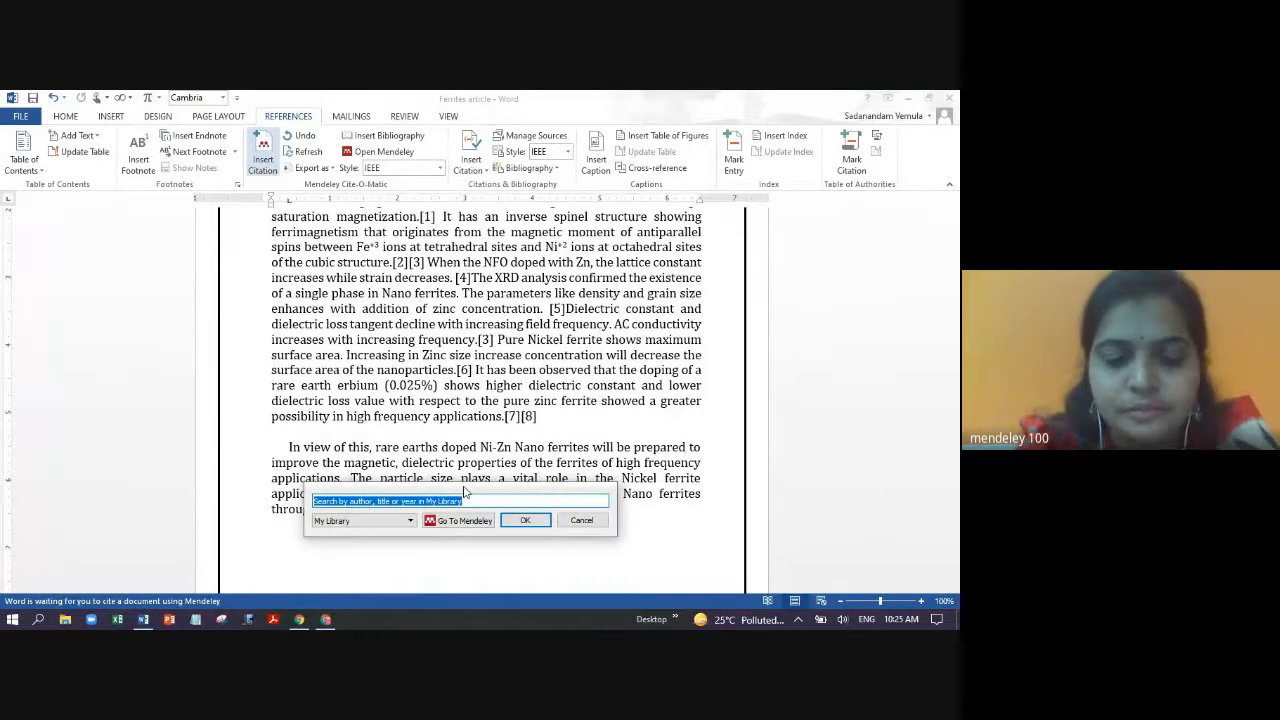
text(liu)
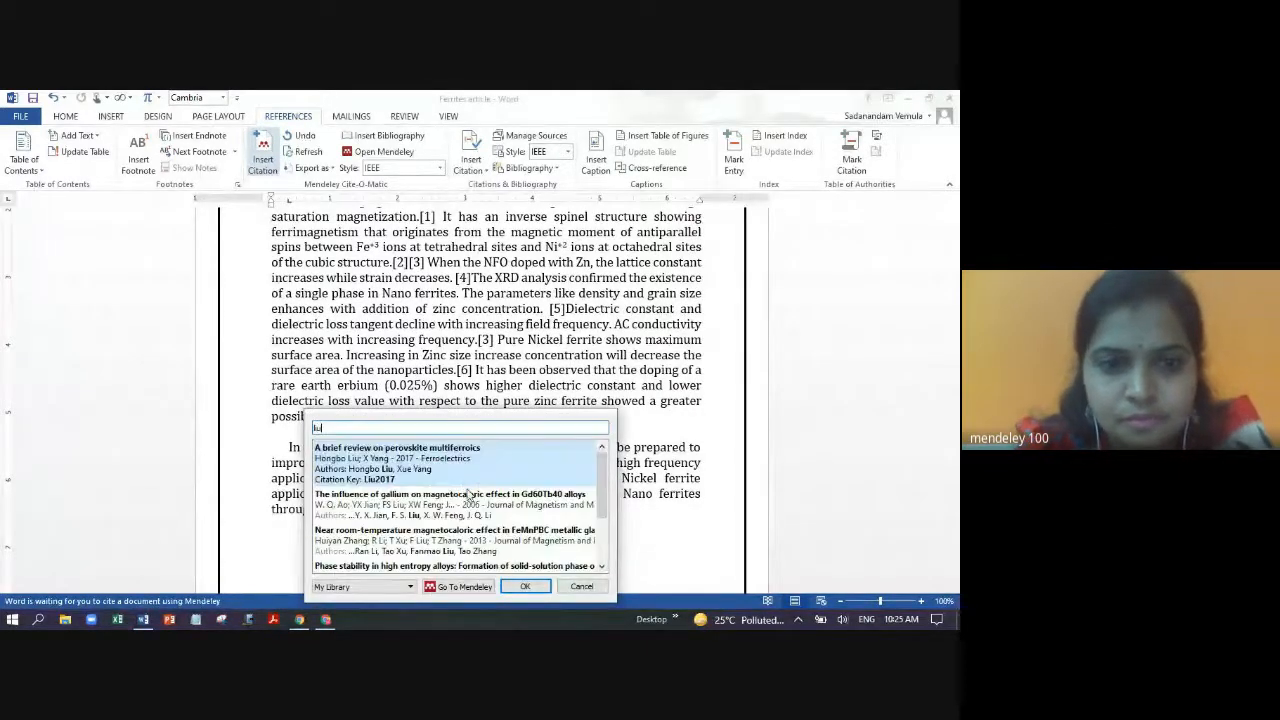
click(358, 462)
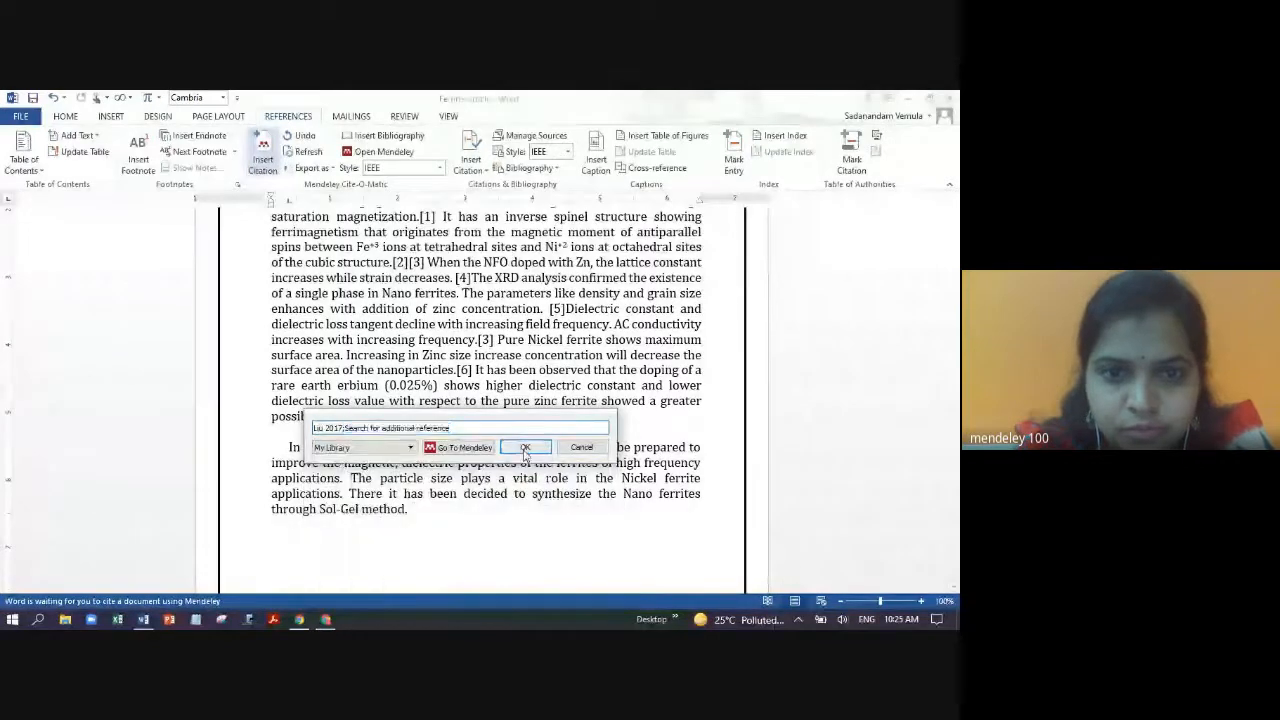
key(Return)
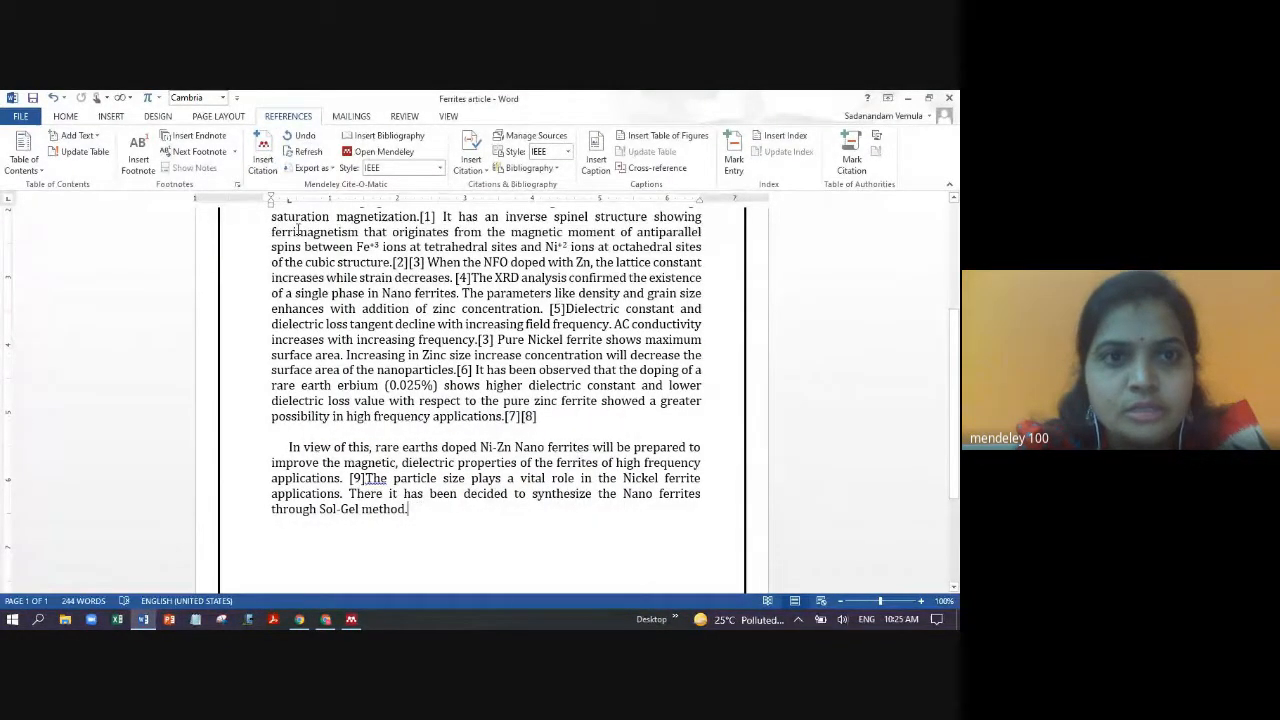
- Cite the Chaudhary cooling power paper as [10] after 'Sol-Gel method.' and start a new line
click(268, 155)
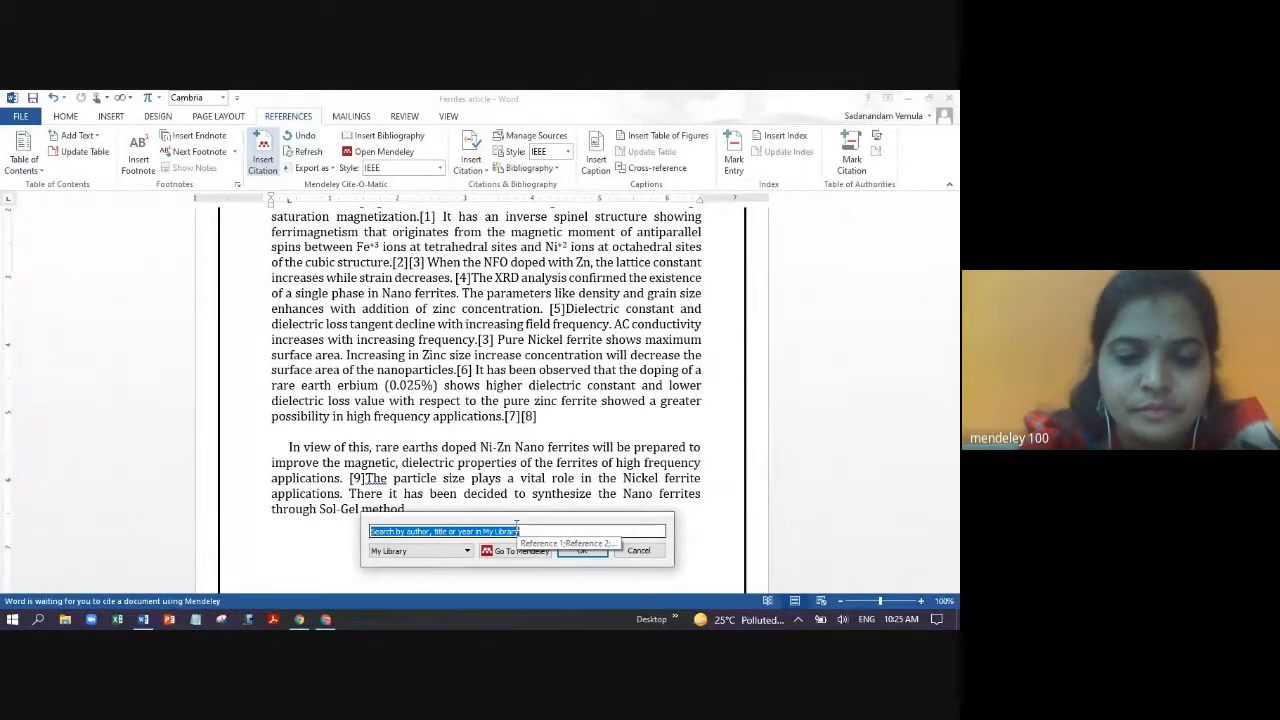
text(chauda)
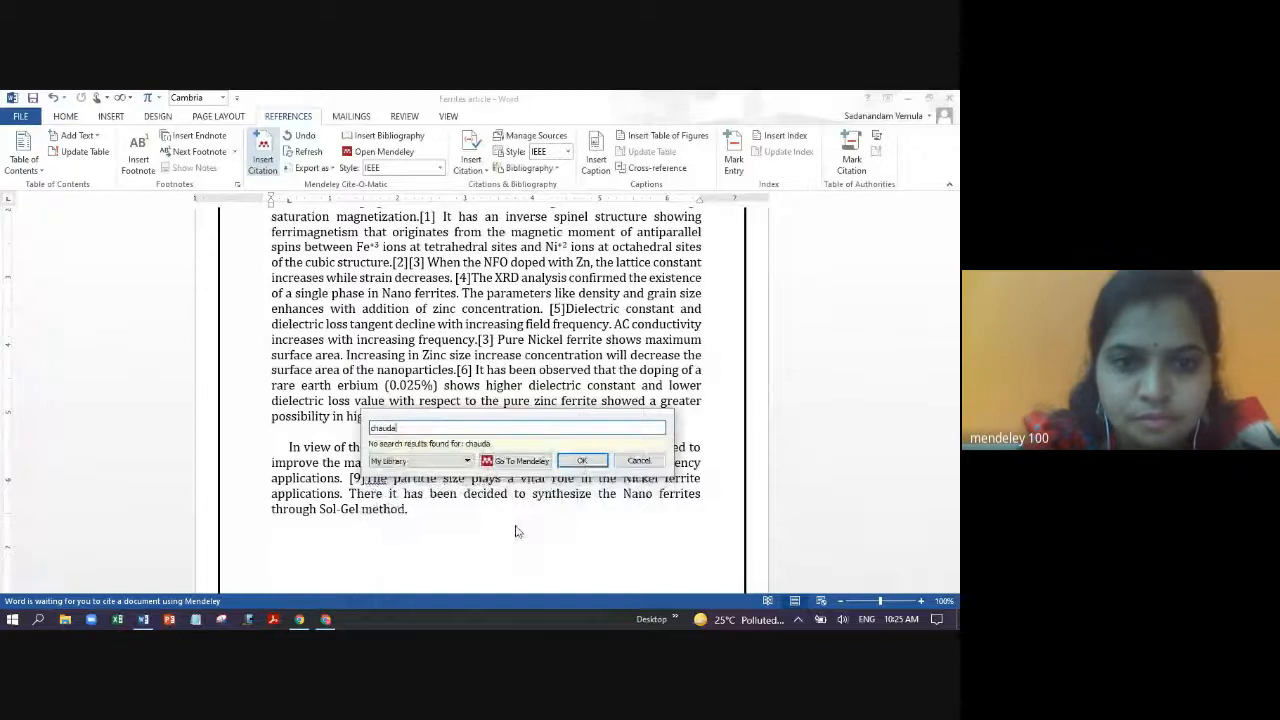
key(BackSpace)
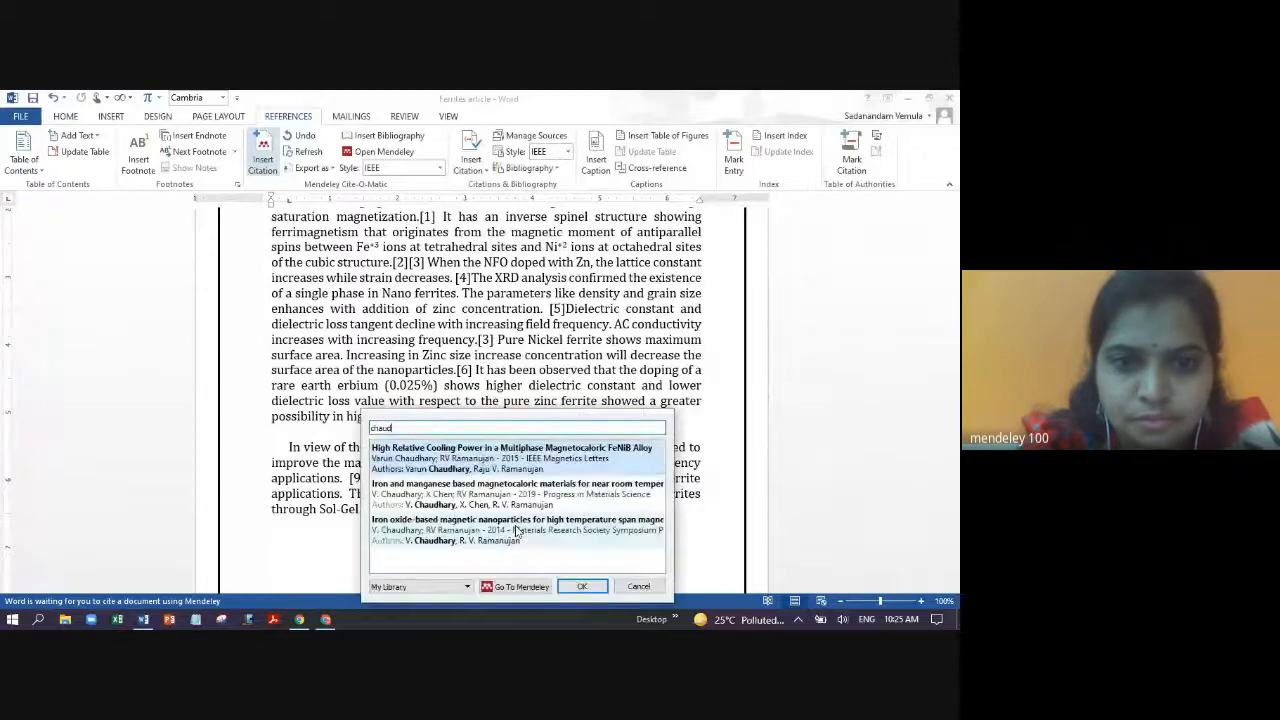
click(474, 458)
click(581, 448)
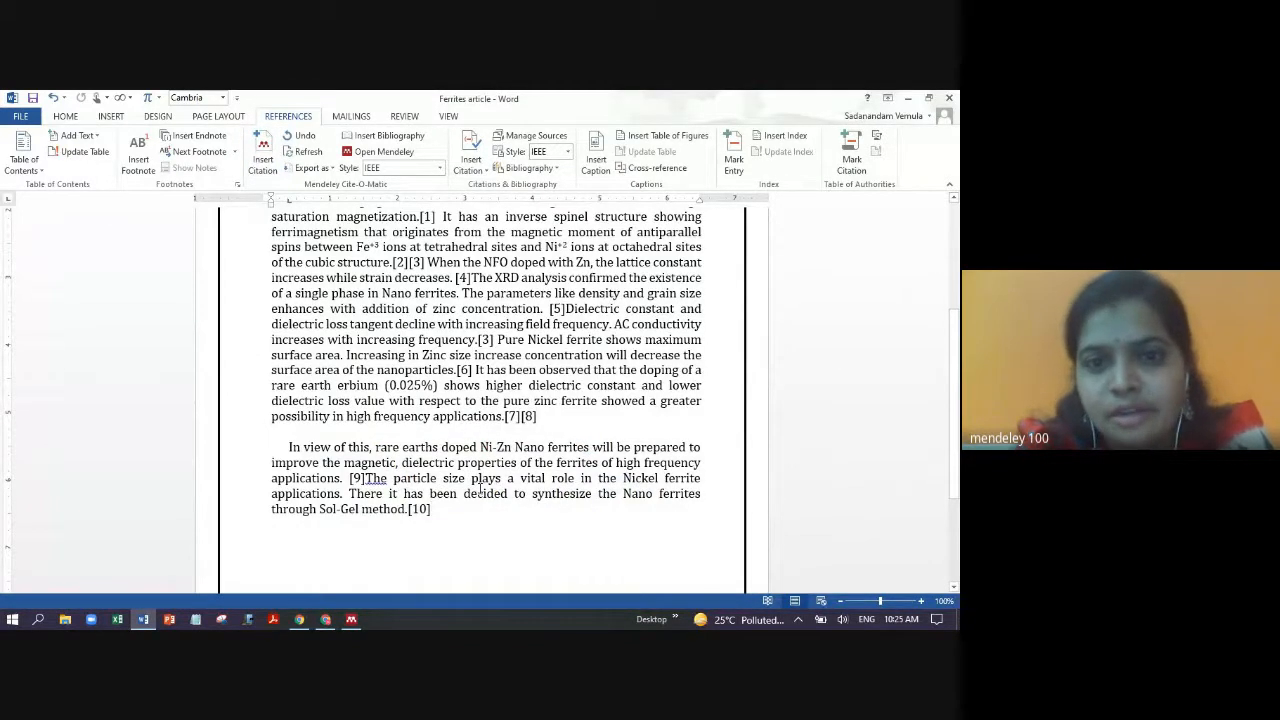
key(Return)
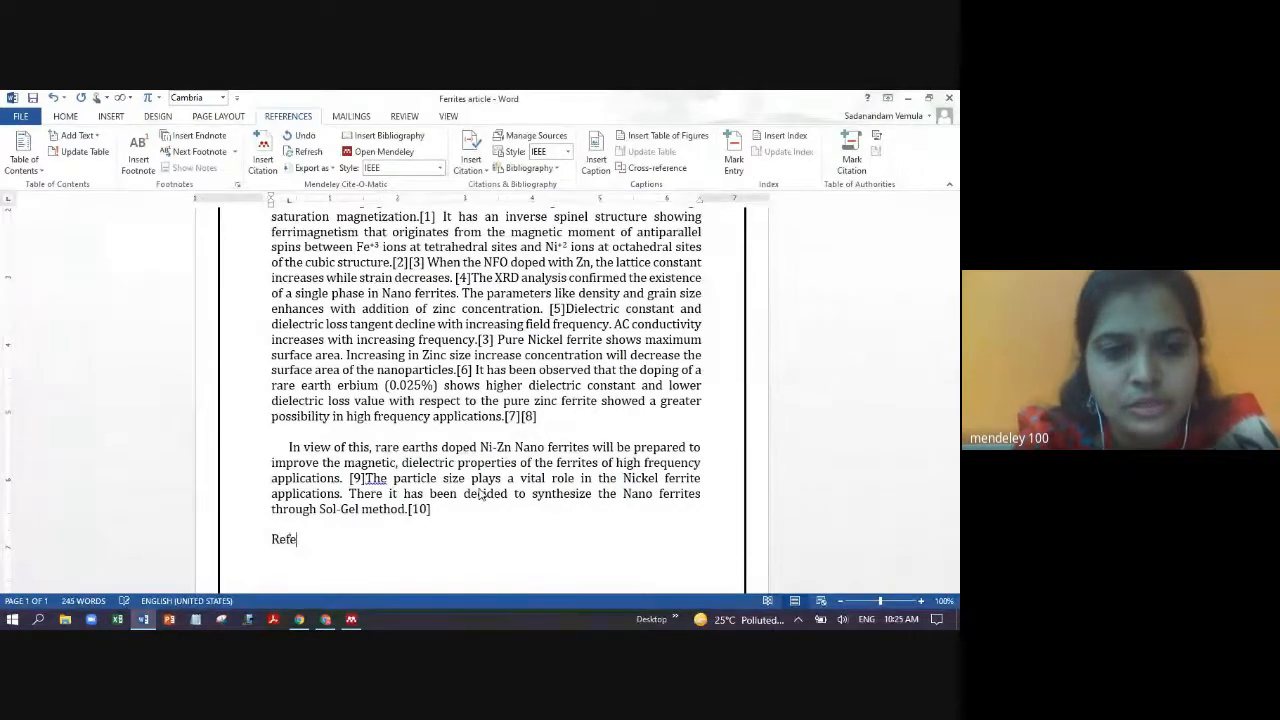
- Add a 'References' heading and insert the Mendeley IEEE bibliography listing works [1]–[10]
text(References)
key(Return)
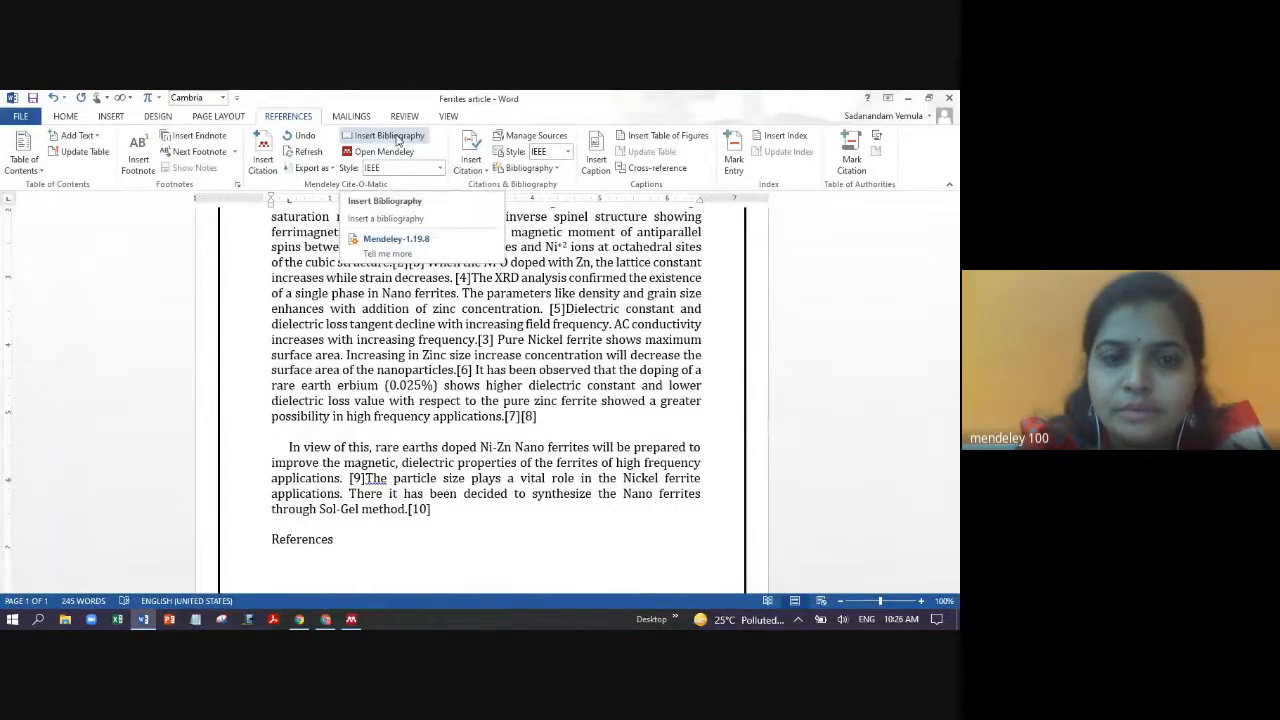
click(397, 139)
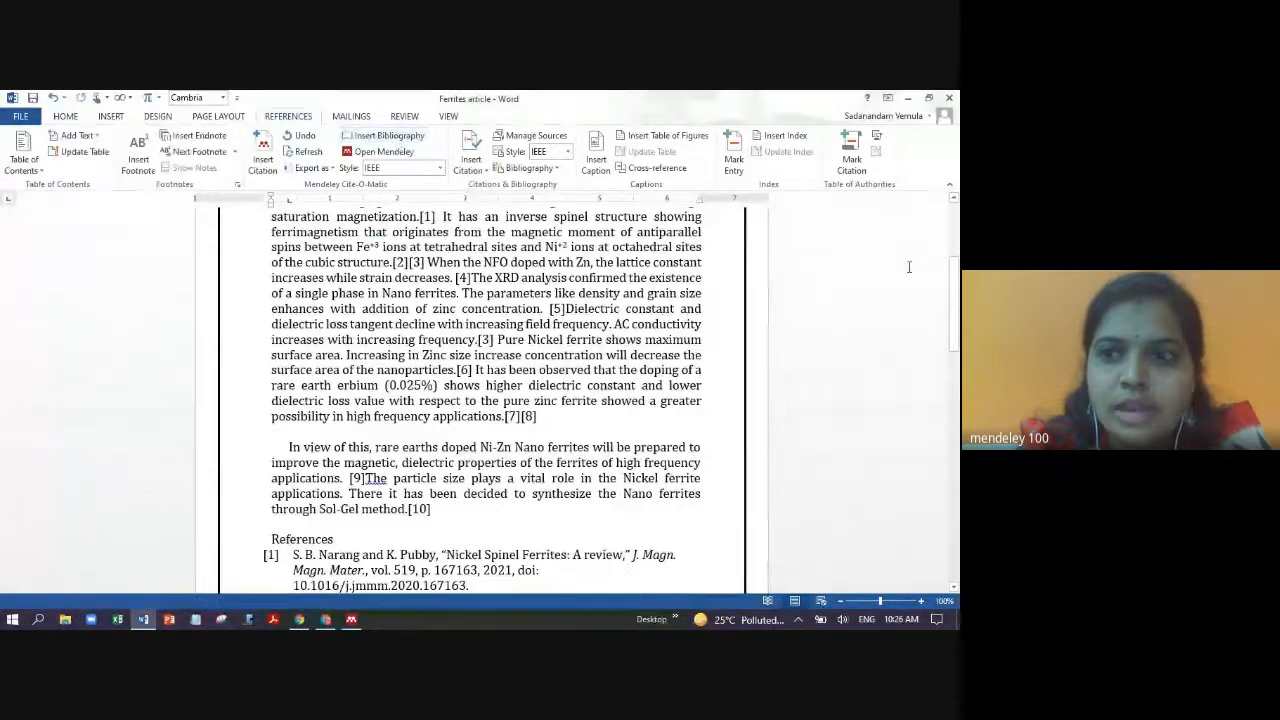
drag(957, 304, 957, 497)
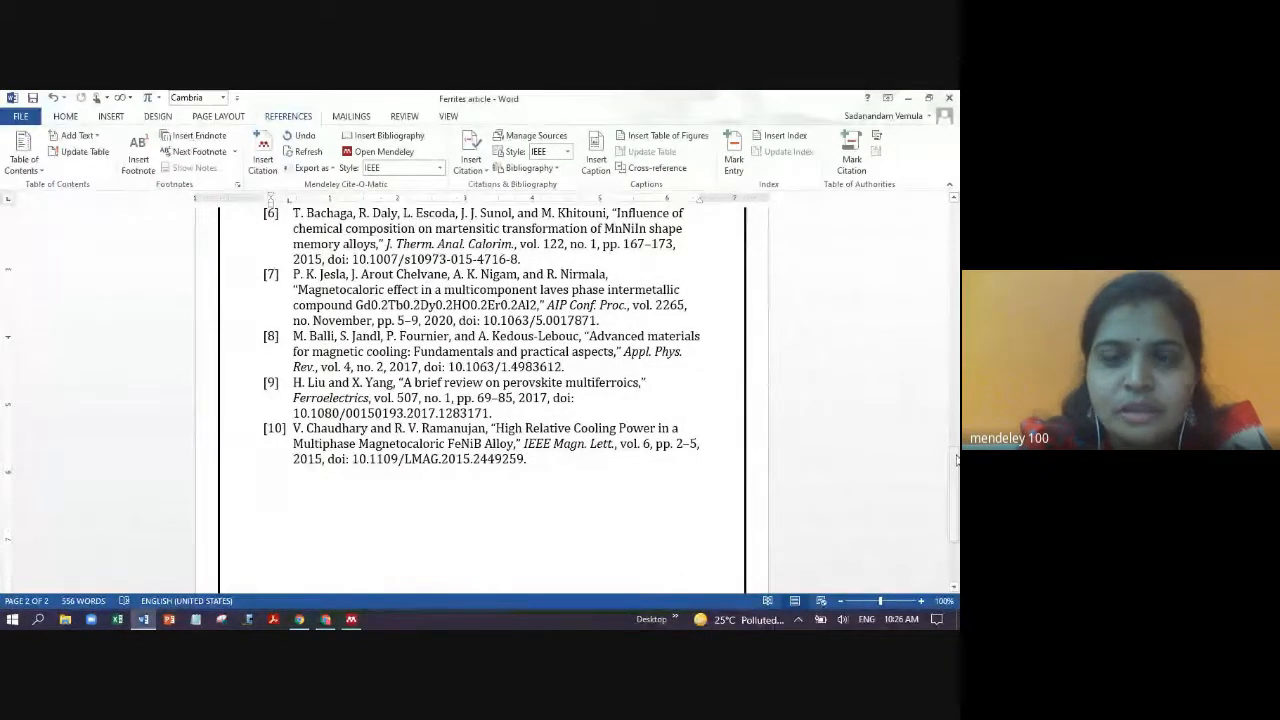
click(441, 172)
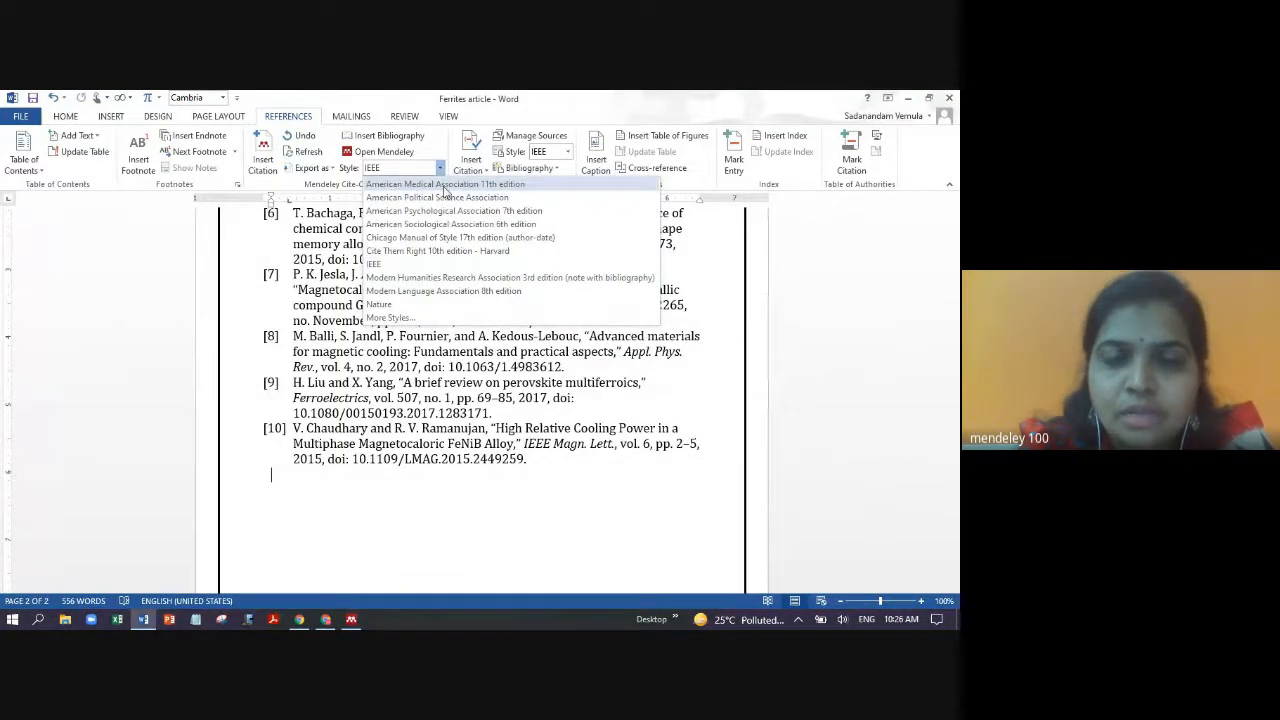
click(437, 187)
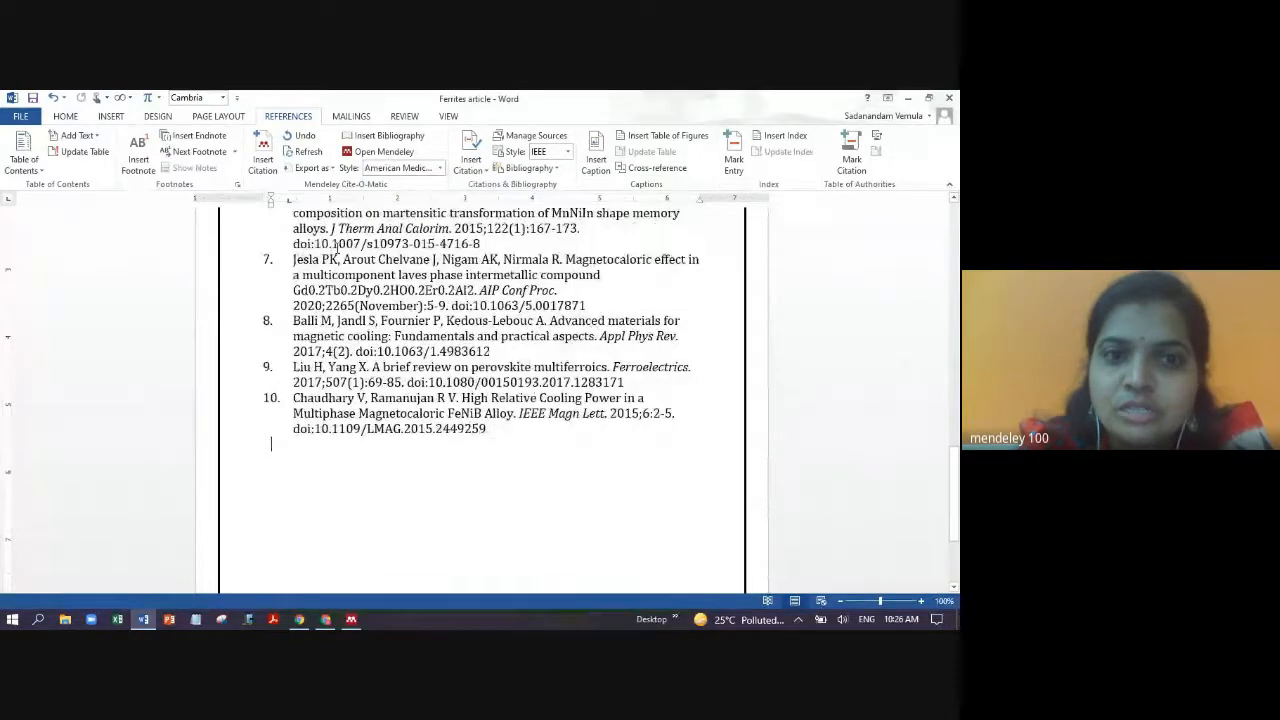
click(439, 168)
click(448, 197)
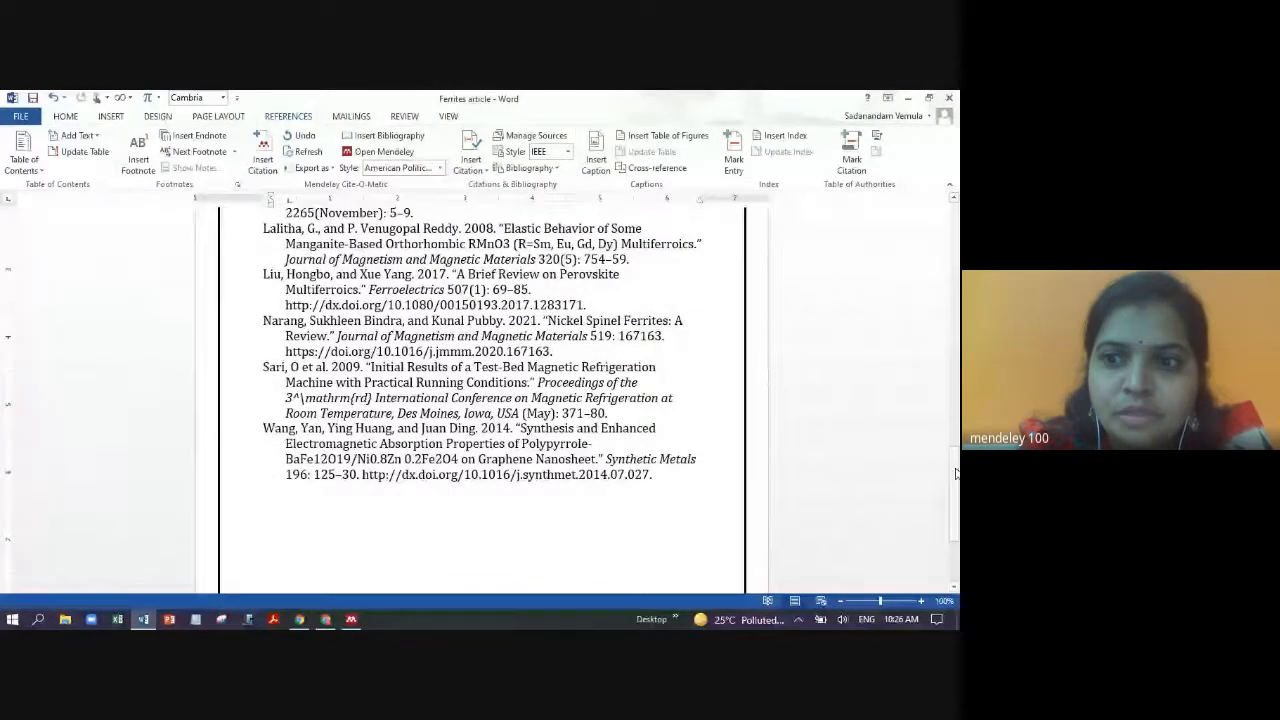
drag(955, 470, 958, 302)
click(455, 450)
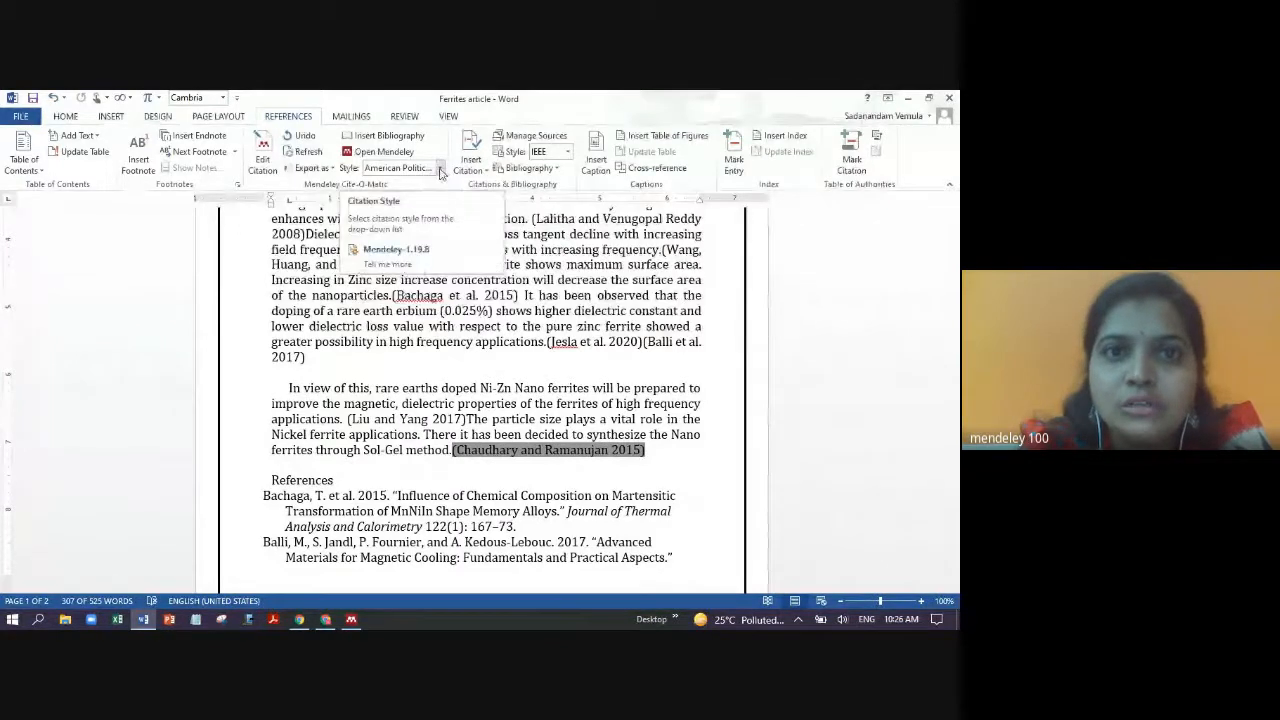
click(441, 173)
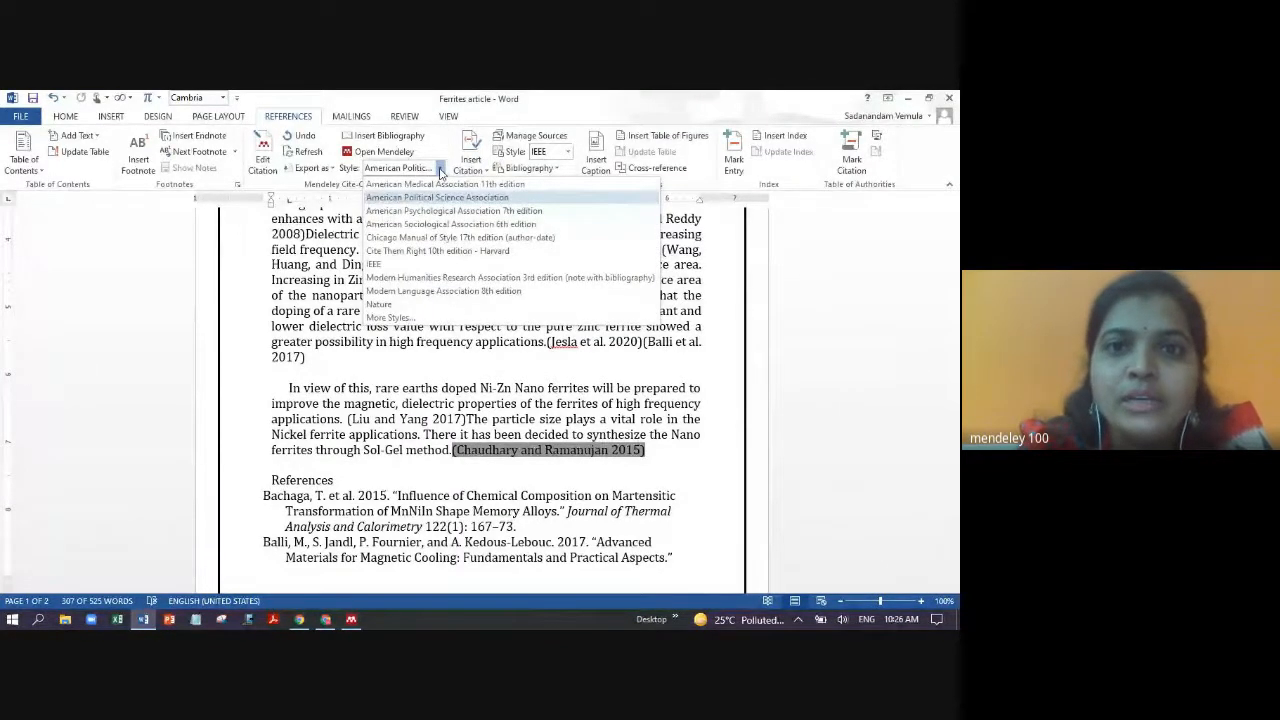
click(395, 266)
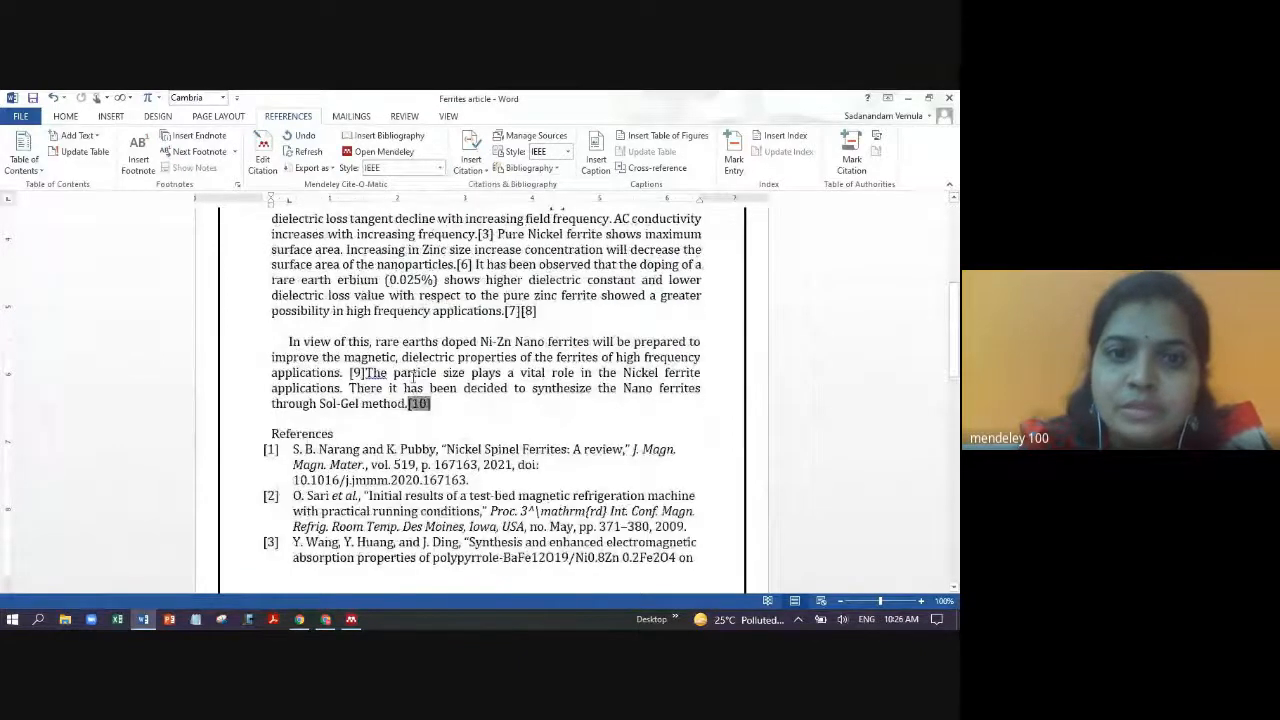
- Delete reference entries [1]–[10] and the [10] citation after 'Sol-Gel method.'
click(511, 420)
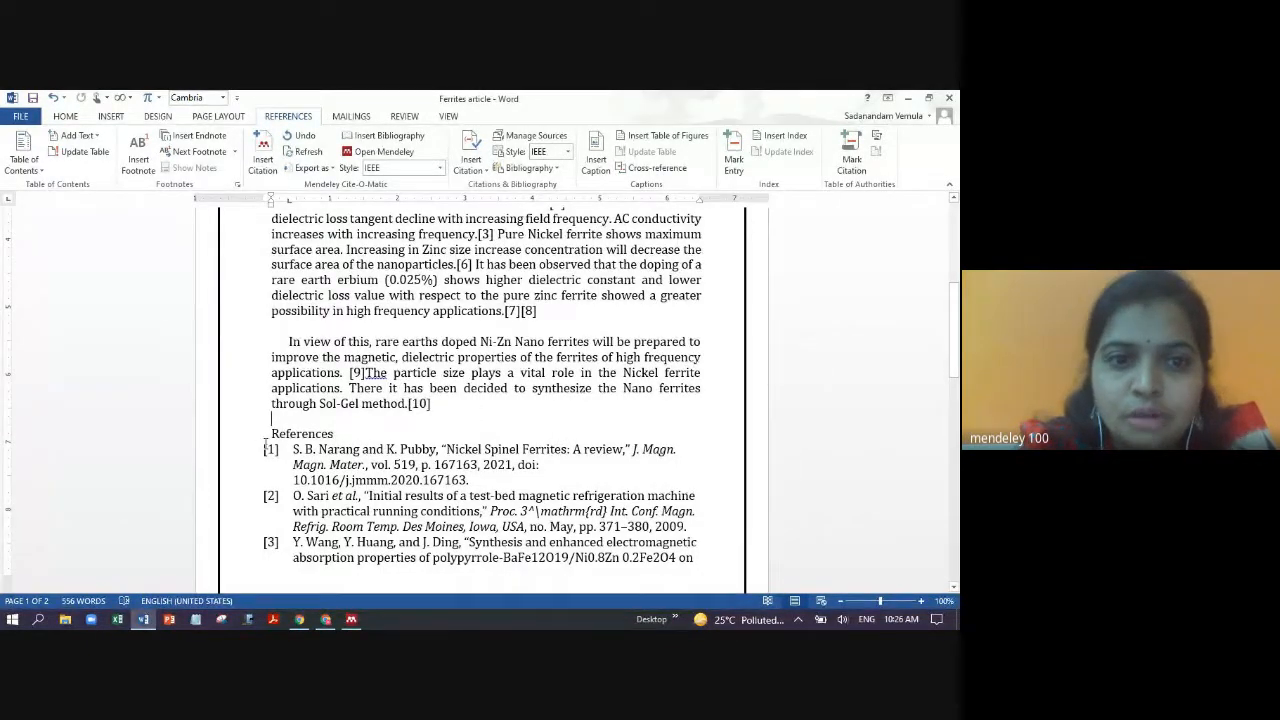
drag(263, 449, 589, 590)
key(Delete)
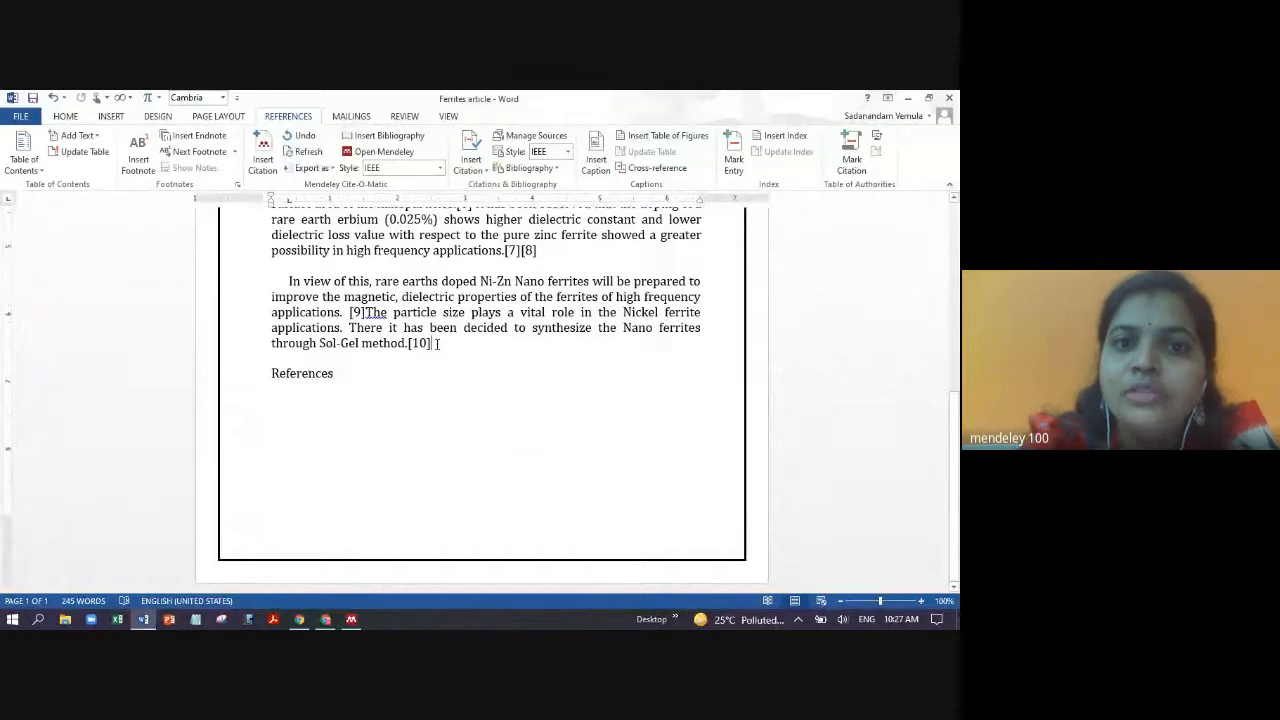
key(BackSpace)
key(BackSpace)
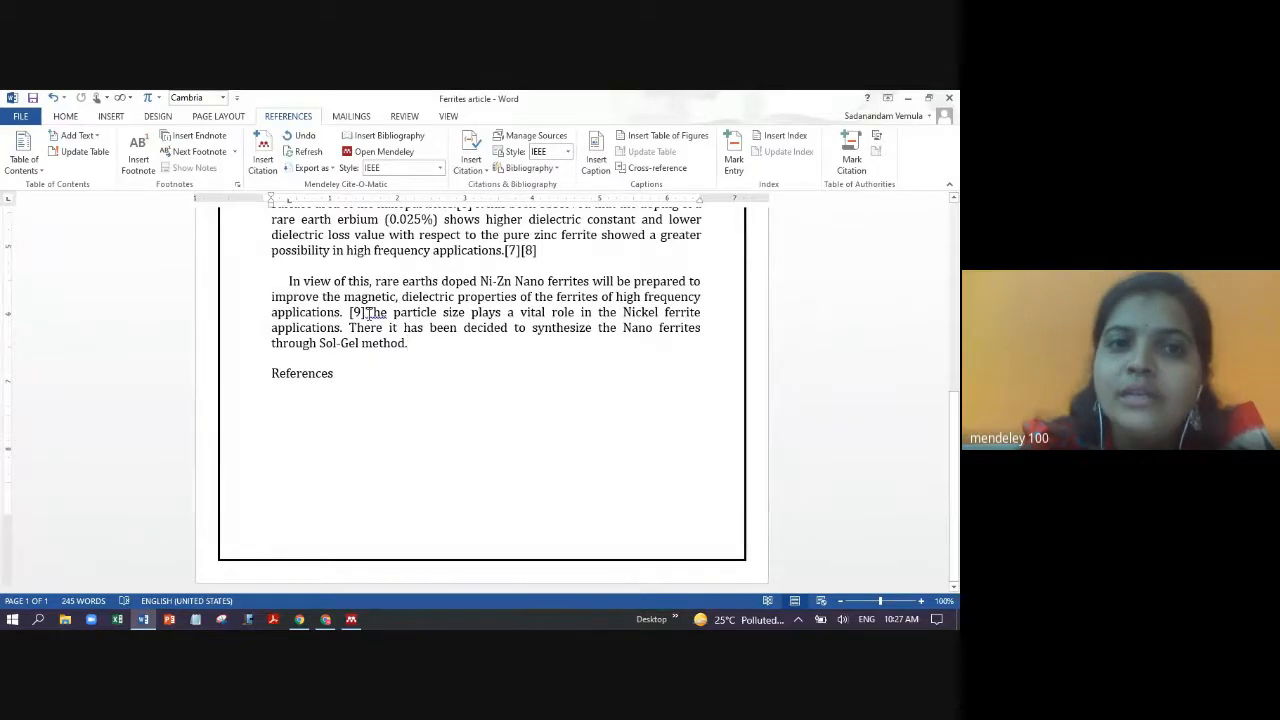
- Regenerate the reference list under the References heading
click(390, 137)
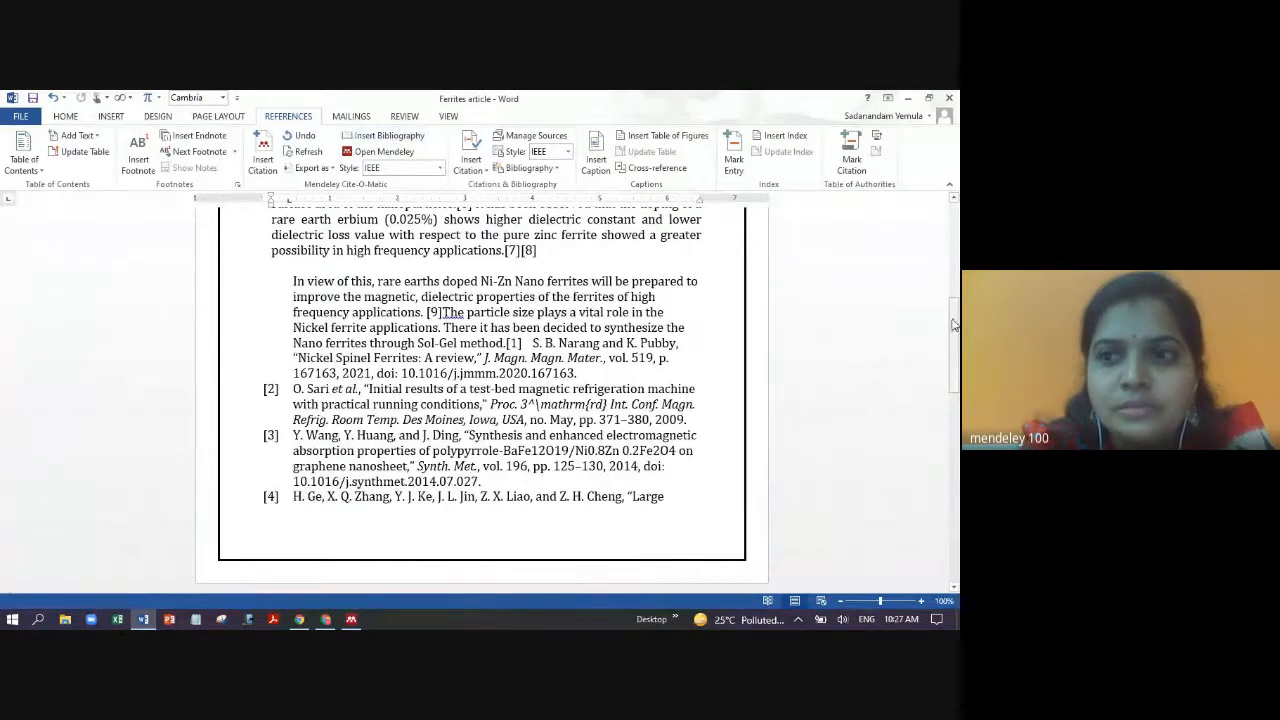
drag(957, 328, 958, 485)
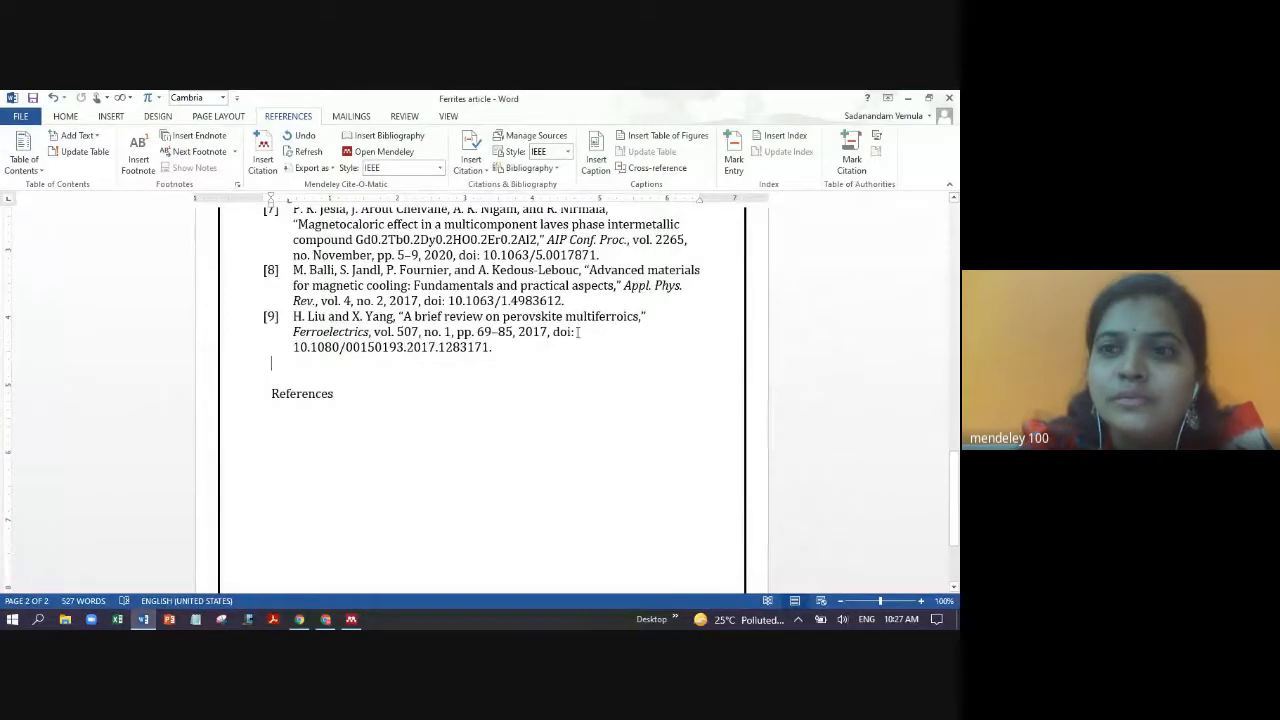
drag(957, 485, 951, 262)
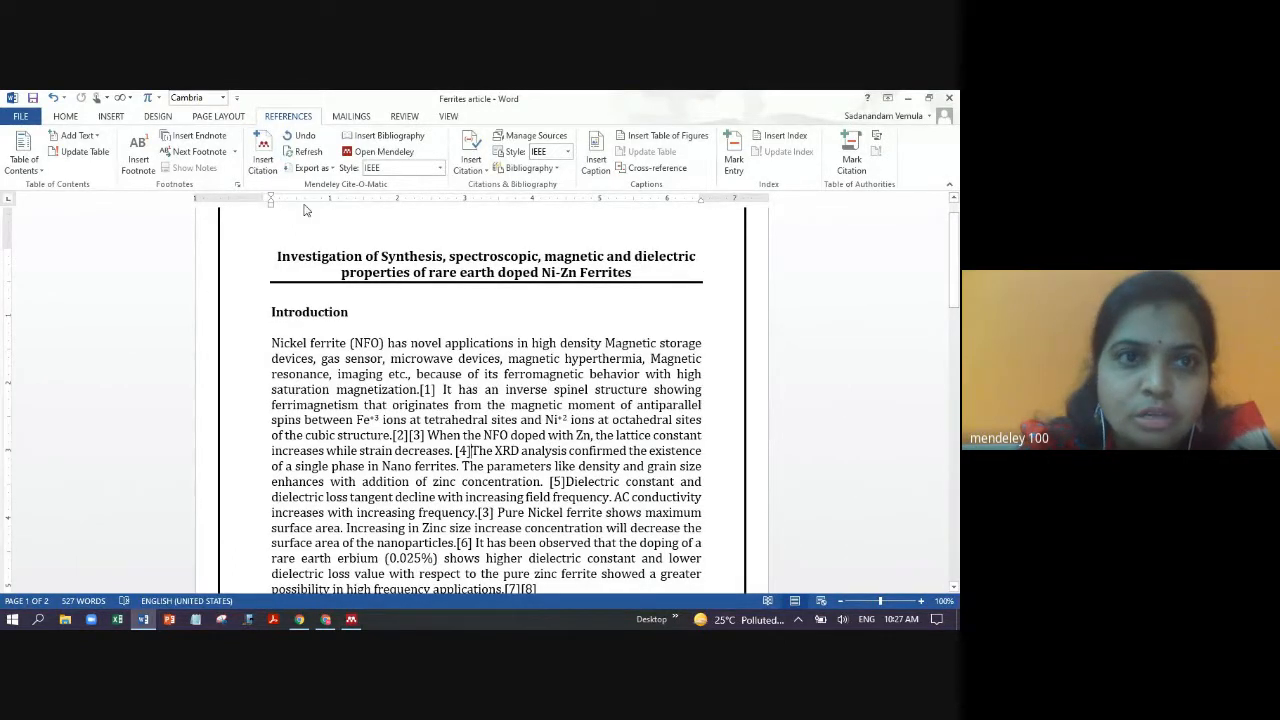
- Cite the 2014 iron oxide magnetic nanoparticles paper after 'strain decreases', found by author search
click(263, 155)
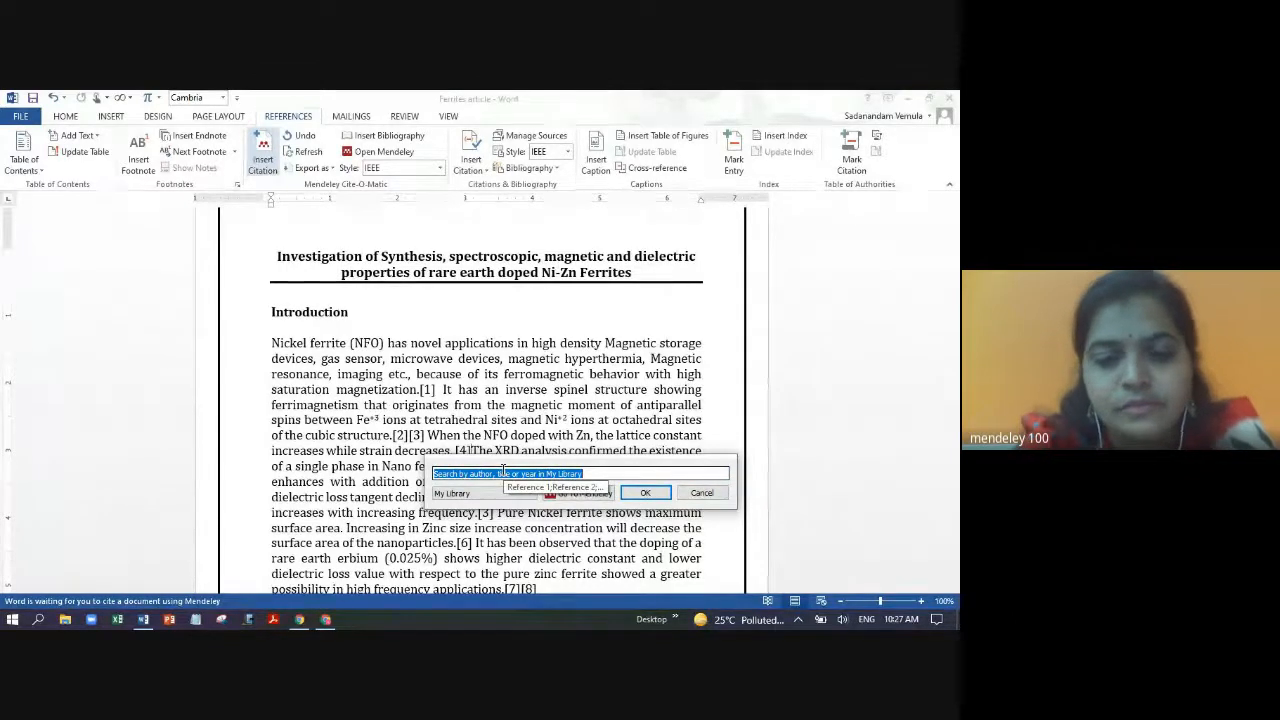
text(chau)
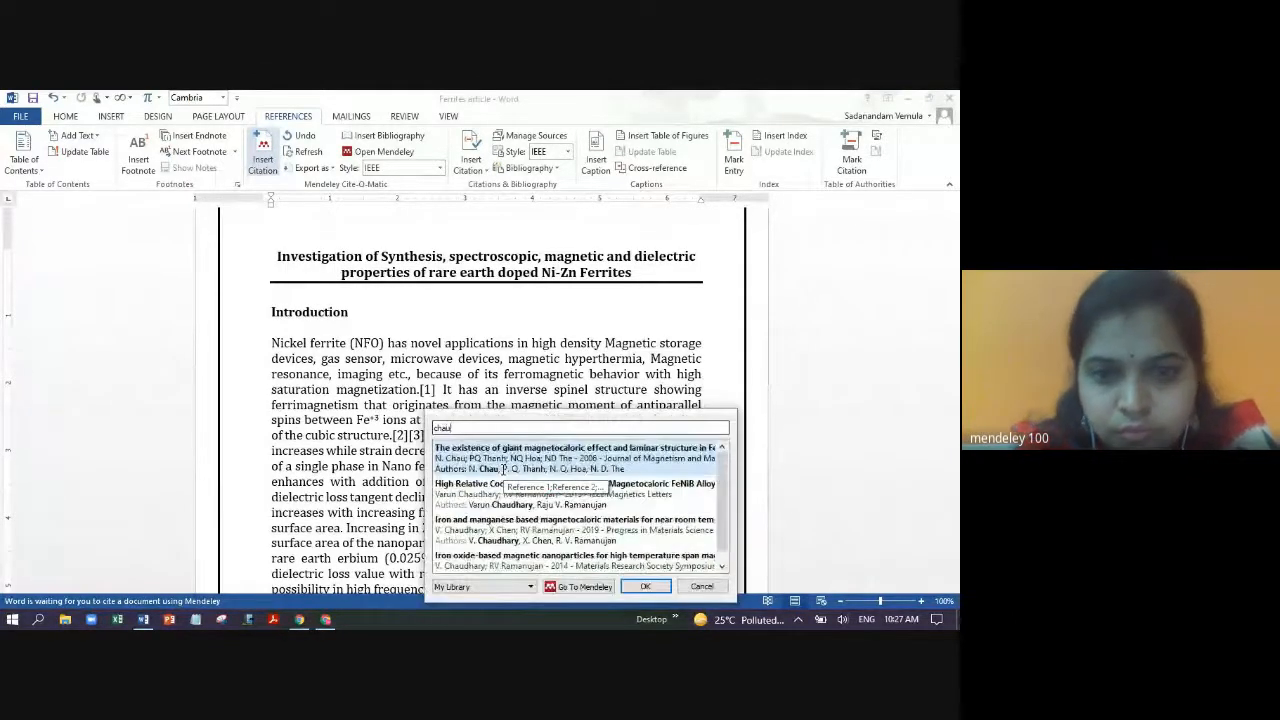
click(496, 563)
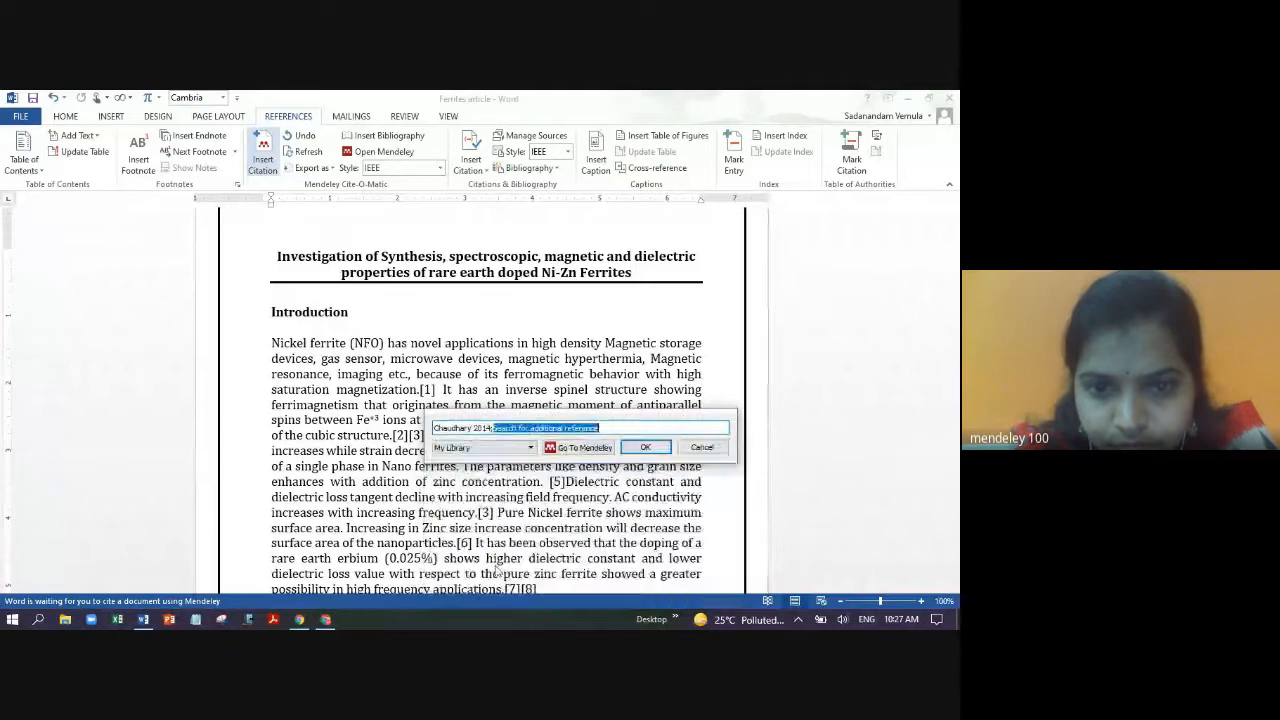
click(636, 452)
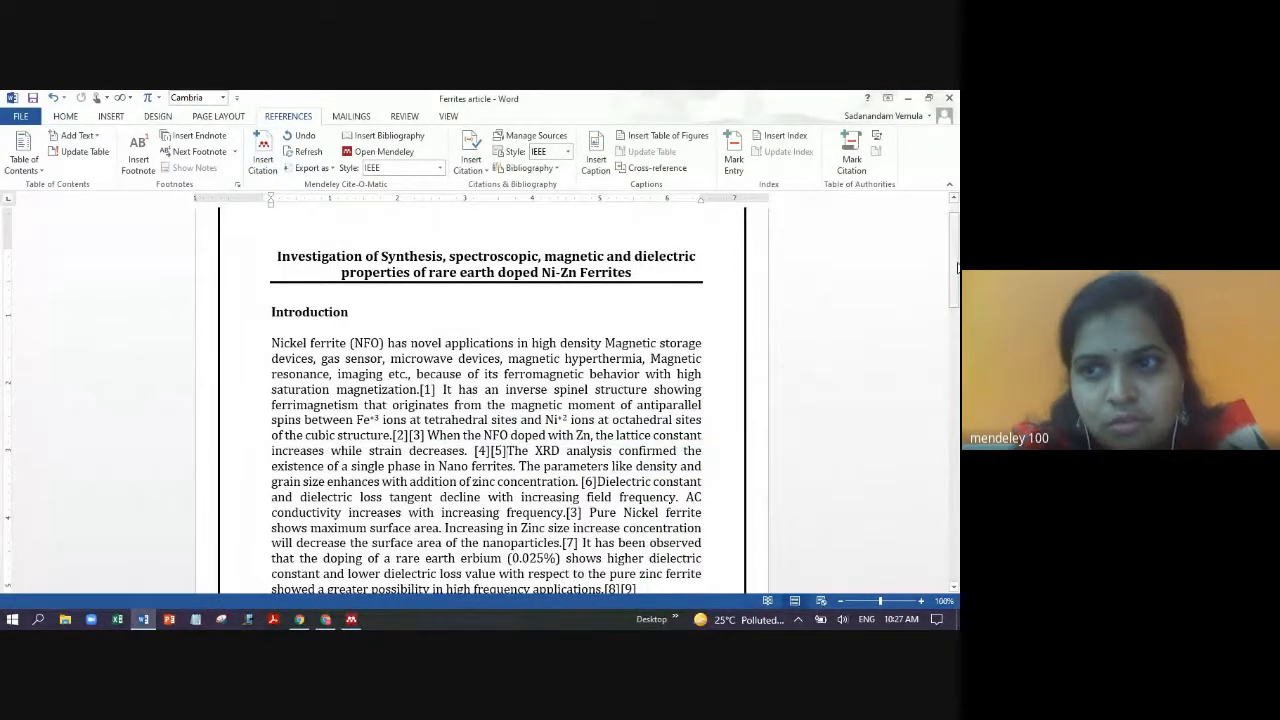
scroll(930, 298, down, 3)
- Check the renumbered in-text citations [4][5], [6], [7] and [8][9]
drag(507, 311, 474, 312)
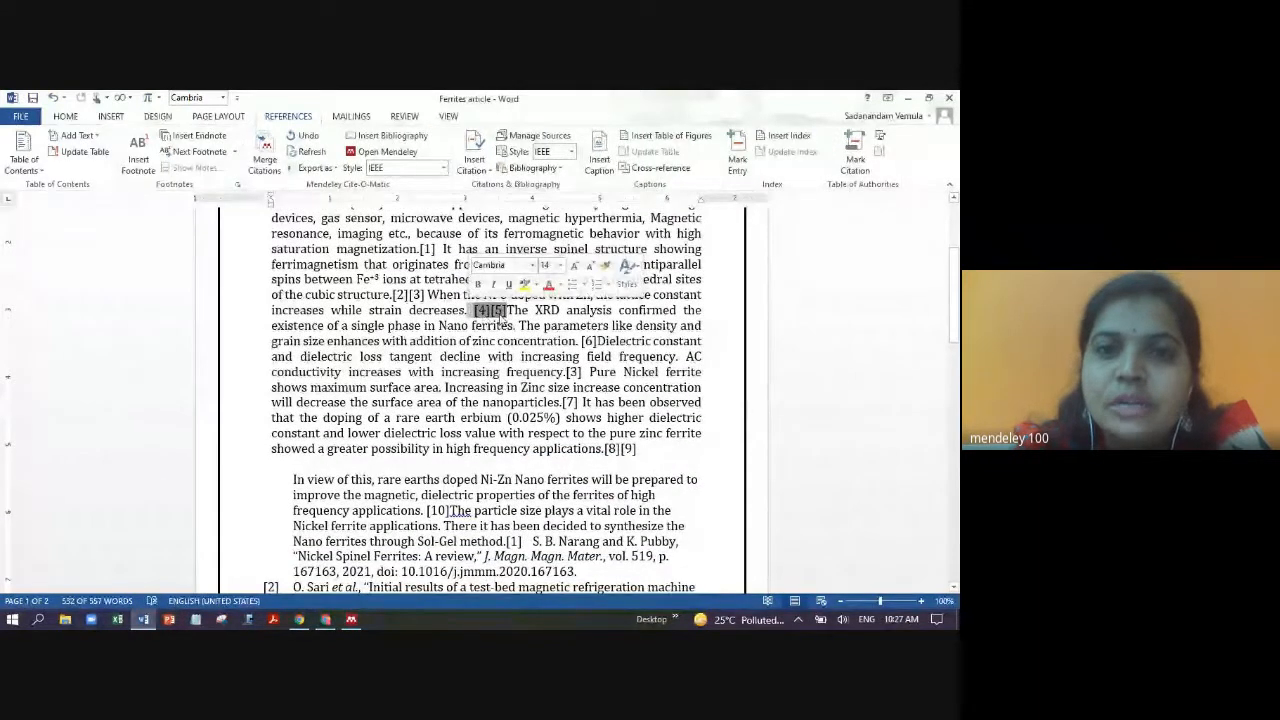
click(588, 341)
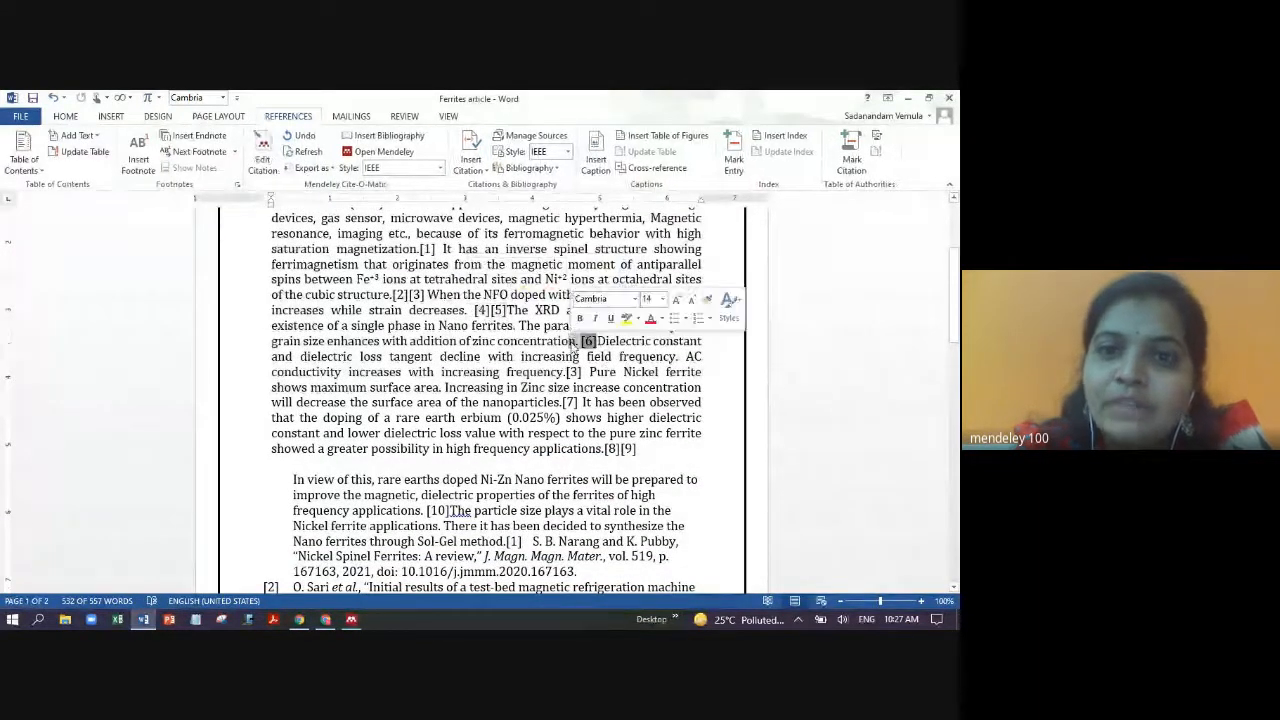
click(570, 402)
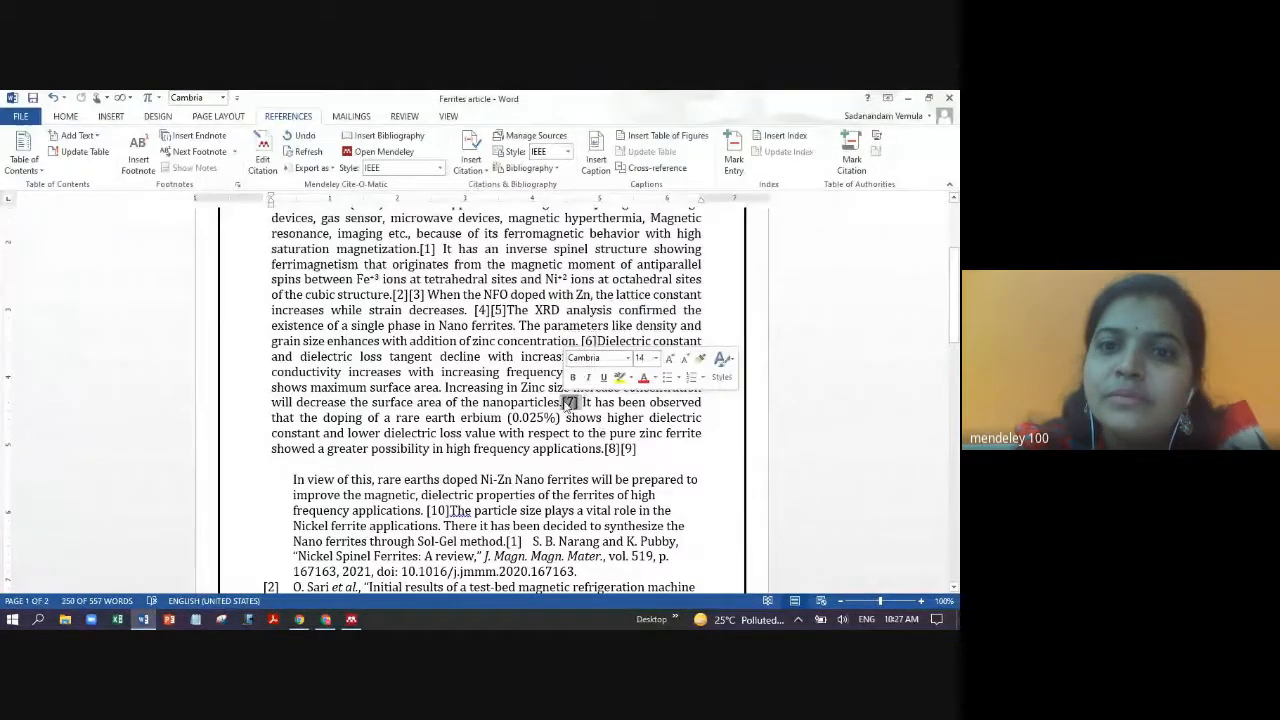
click(620, 448)
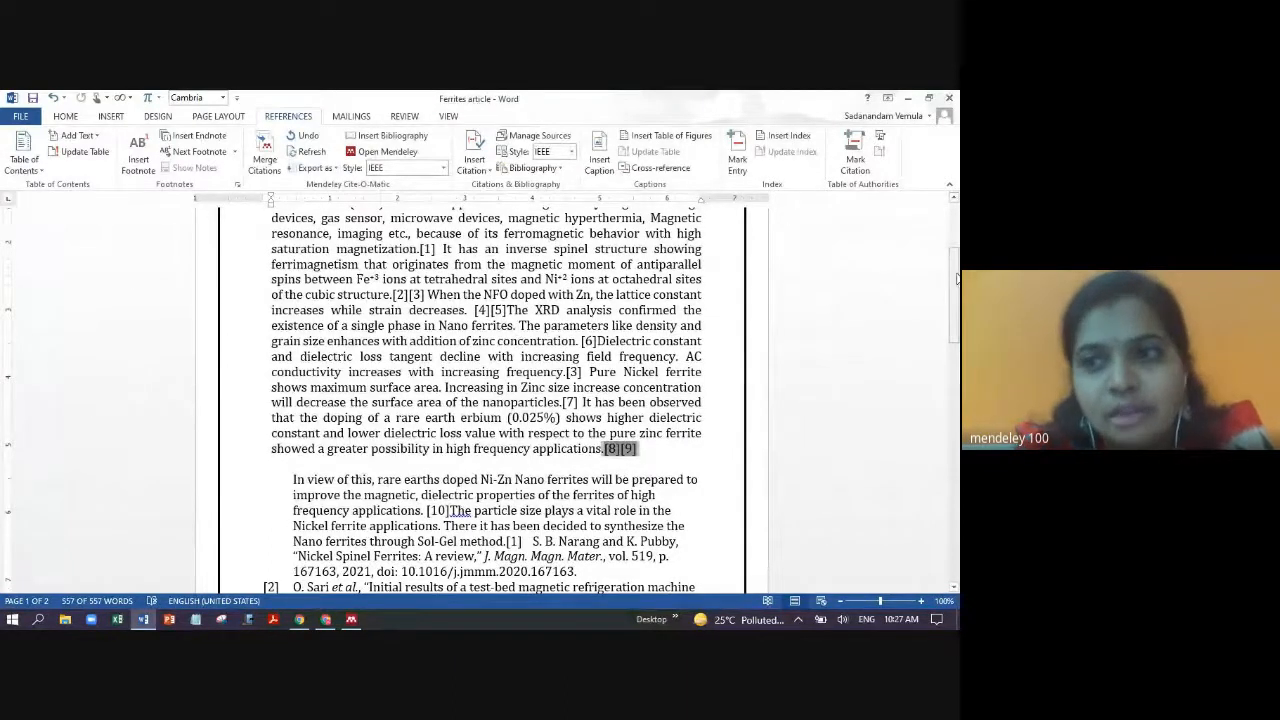
- Put the Nickel Spinel Ferrites review entry on its own line after [1]
drag(957, 278, 957, 343)
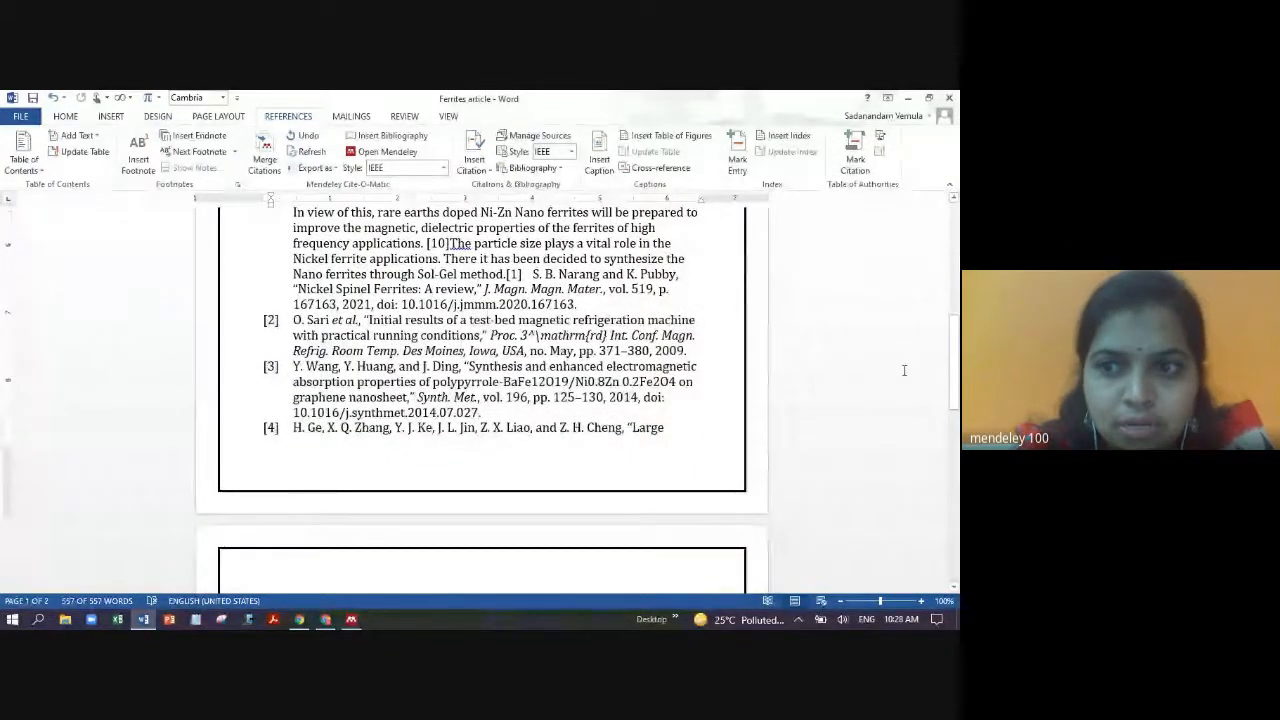
drag(956, 376, 957, 503)
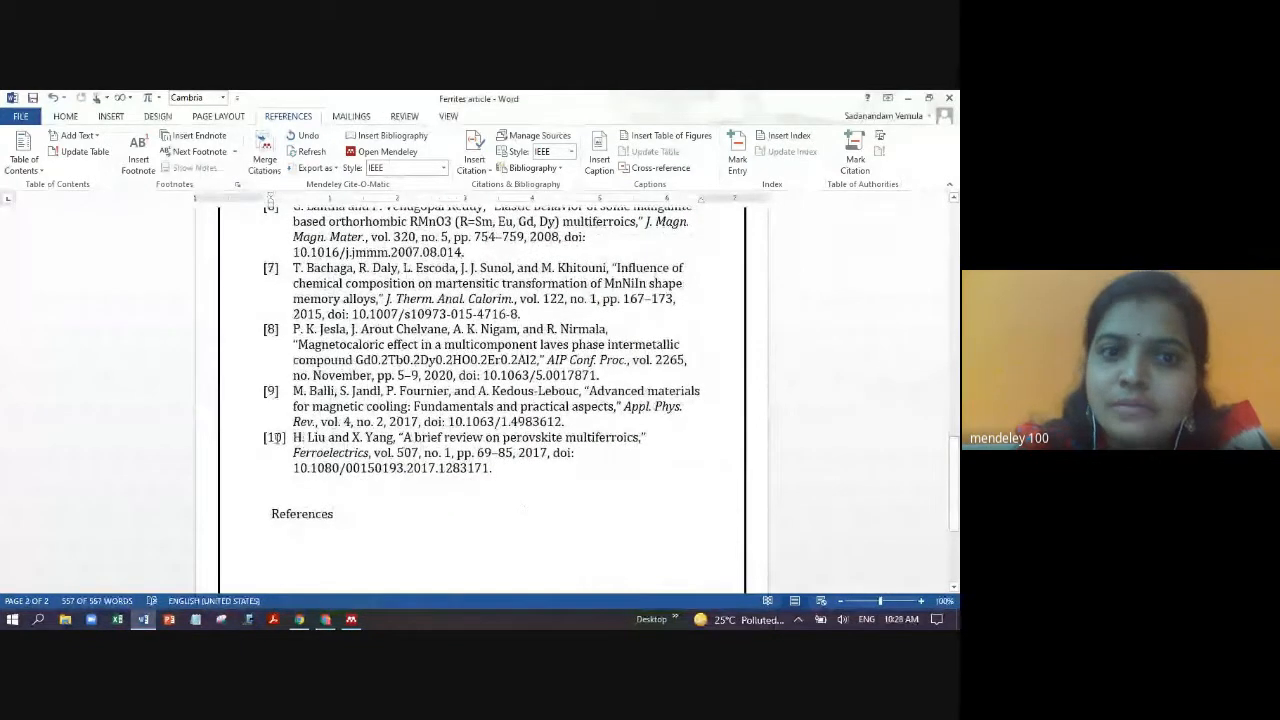
drag(499, 473, 295, 208)
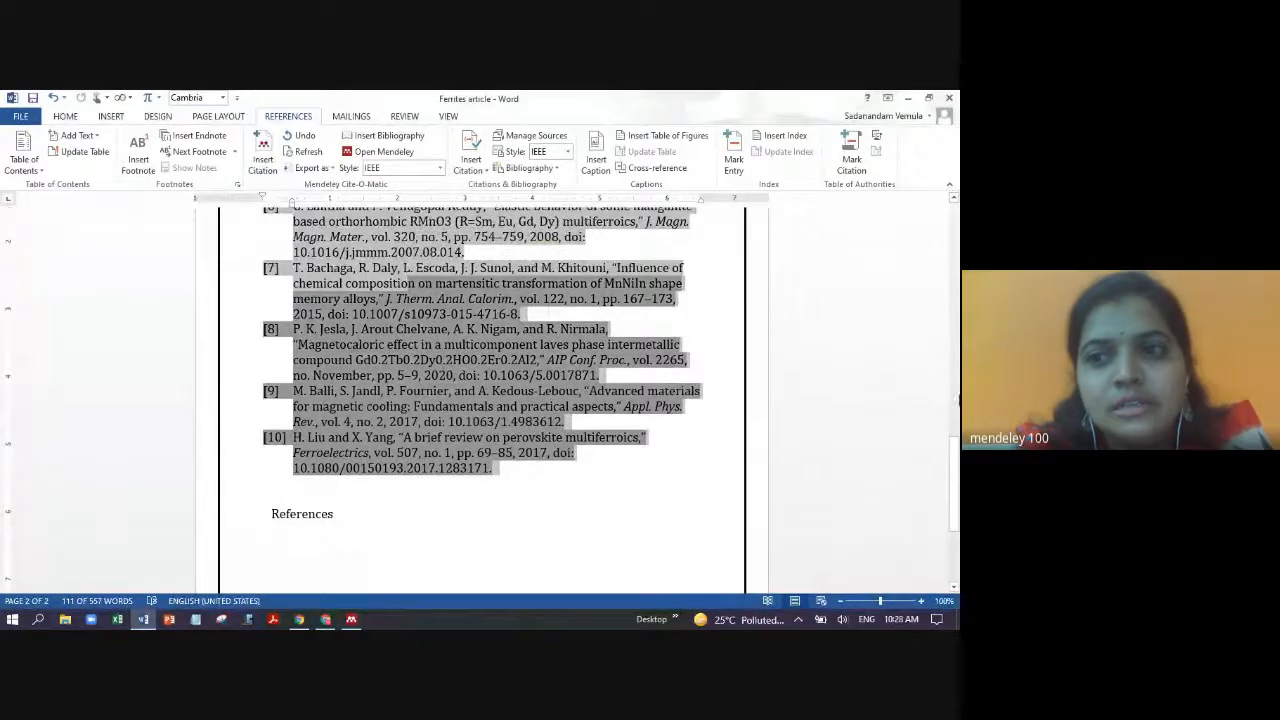
drag(952, 468, 947, 334)
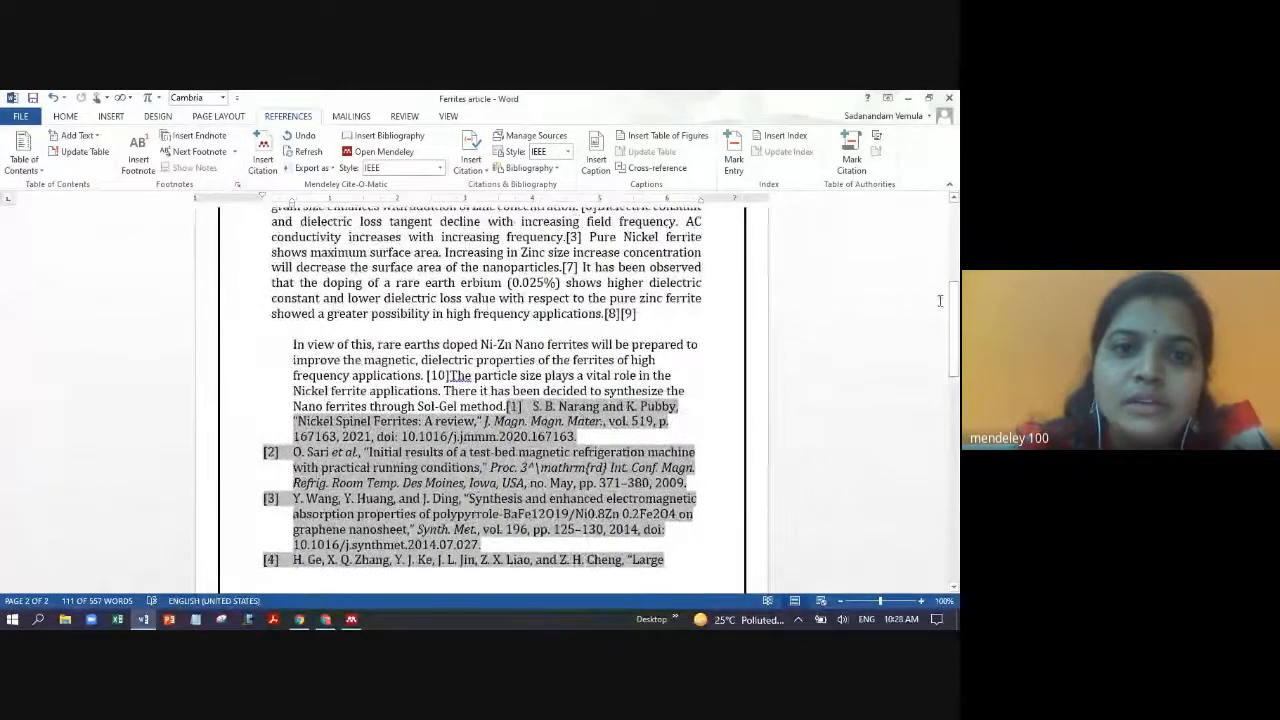
click(535, 408)
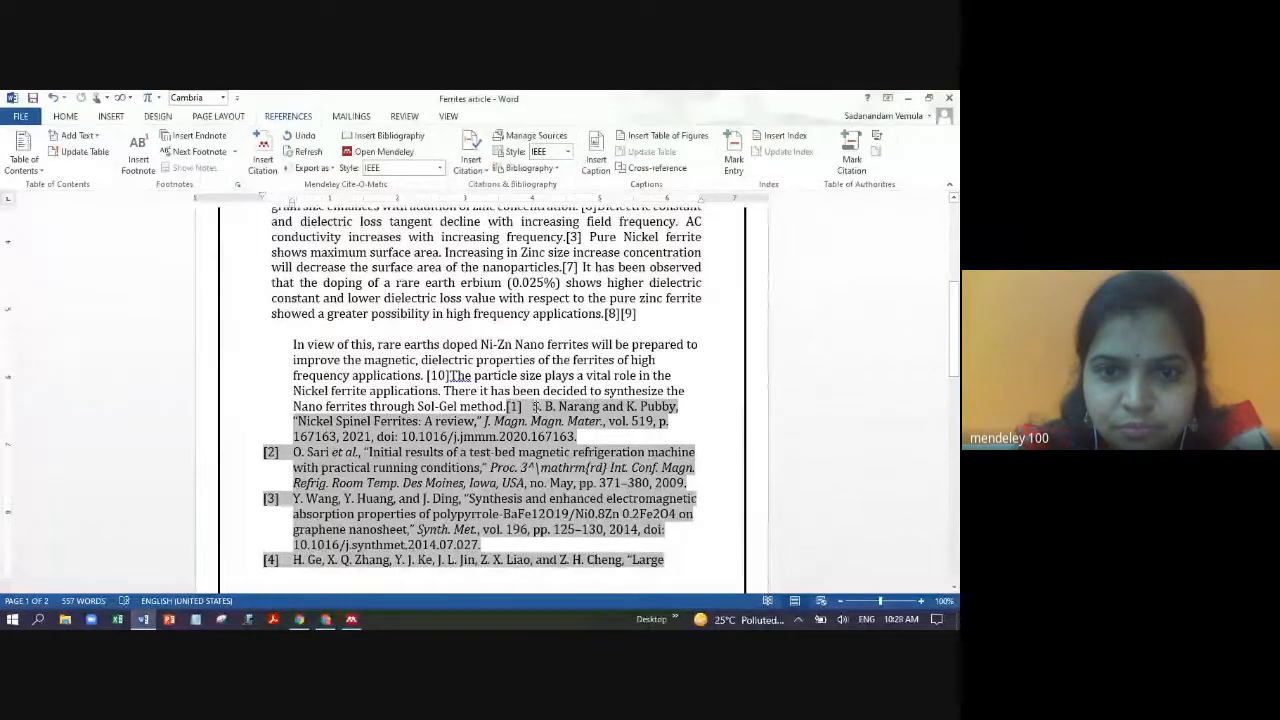
key(Return)
key(Return)
key(Return)
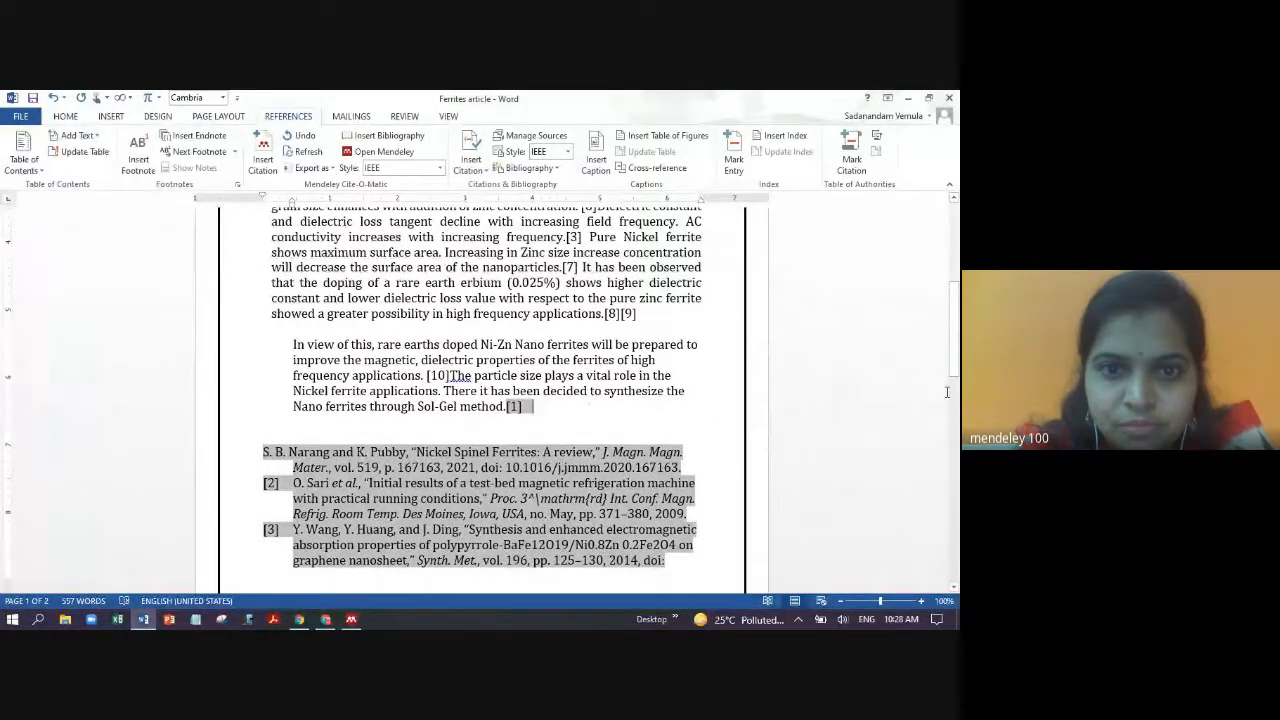
drag(956, 335, 956, 280)
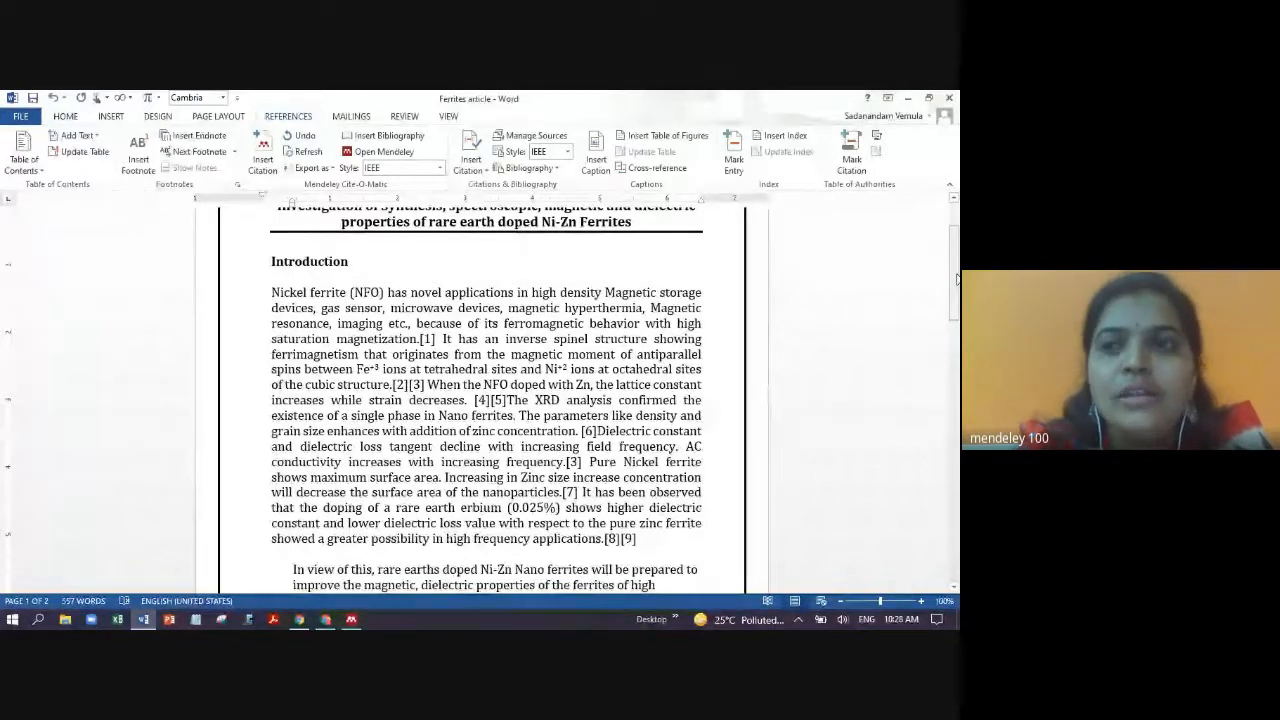
- Minimize the Ferrites article and open the research proposal document from the desktop
click(909, 99)
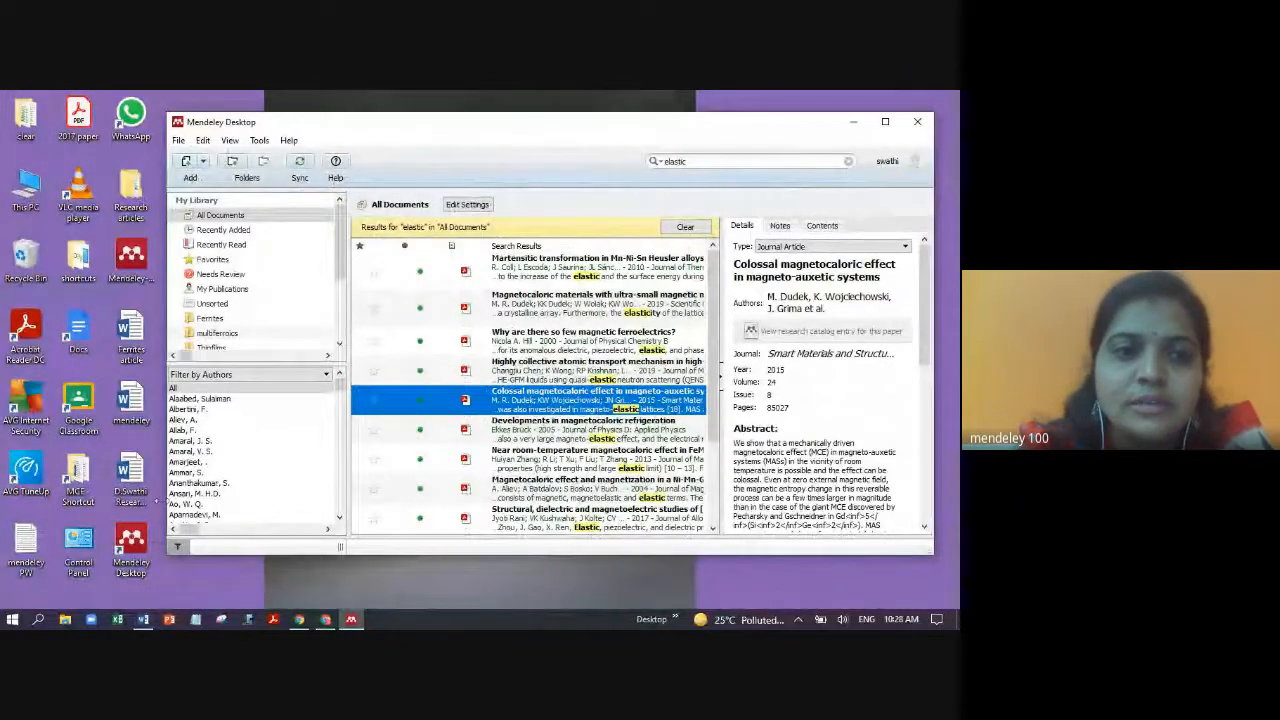
click(130, 477)
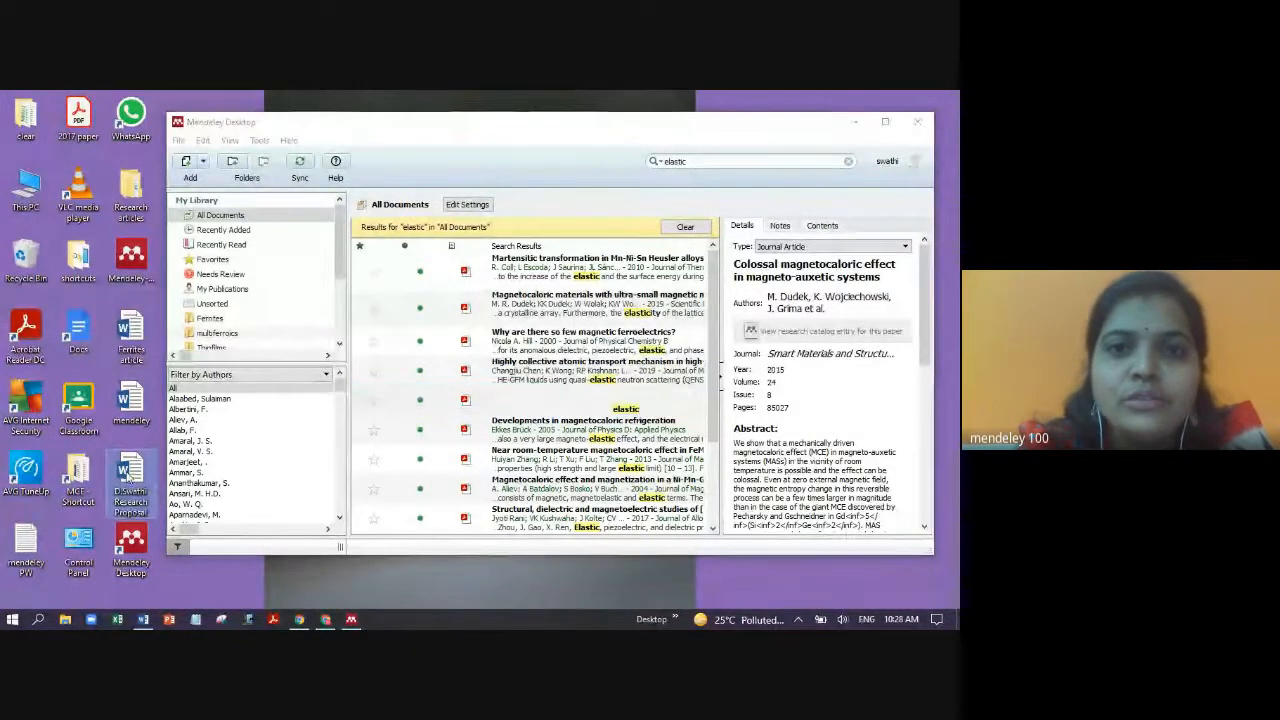
double_click(130, 477)
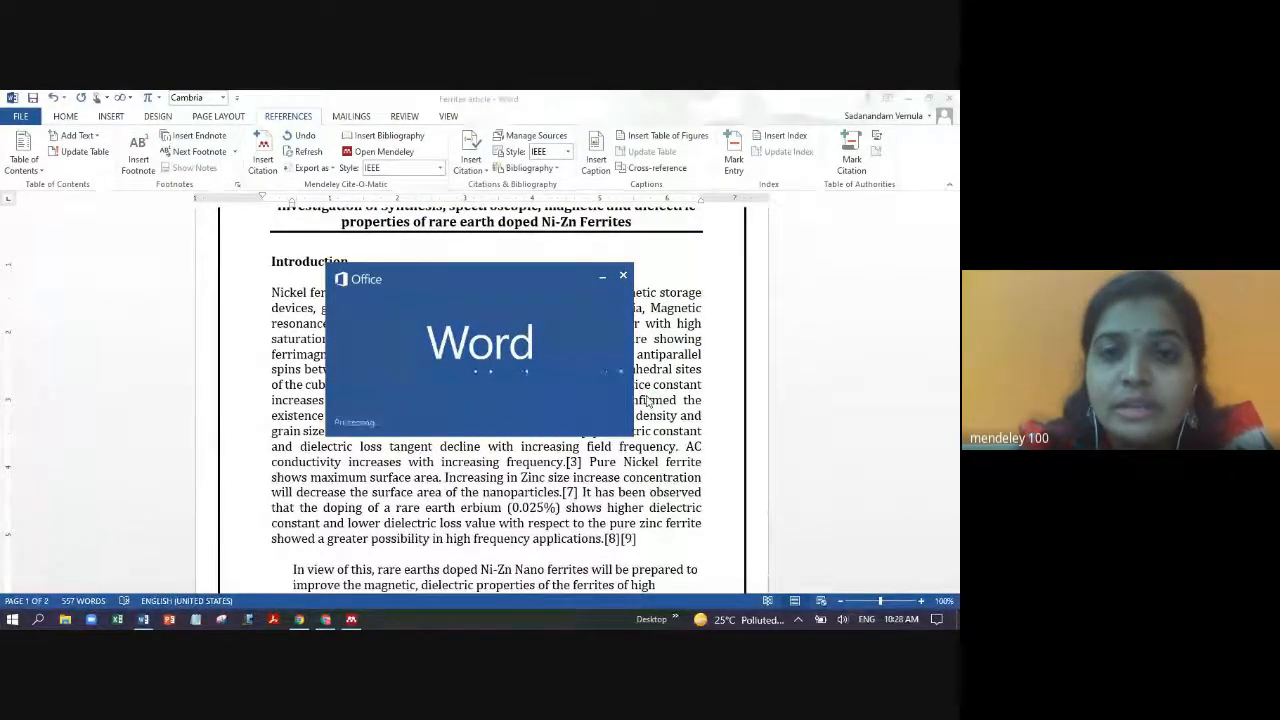
- Enable editing on the proposal, review its IEEE references through [74], then minimize it
click(583, 117)
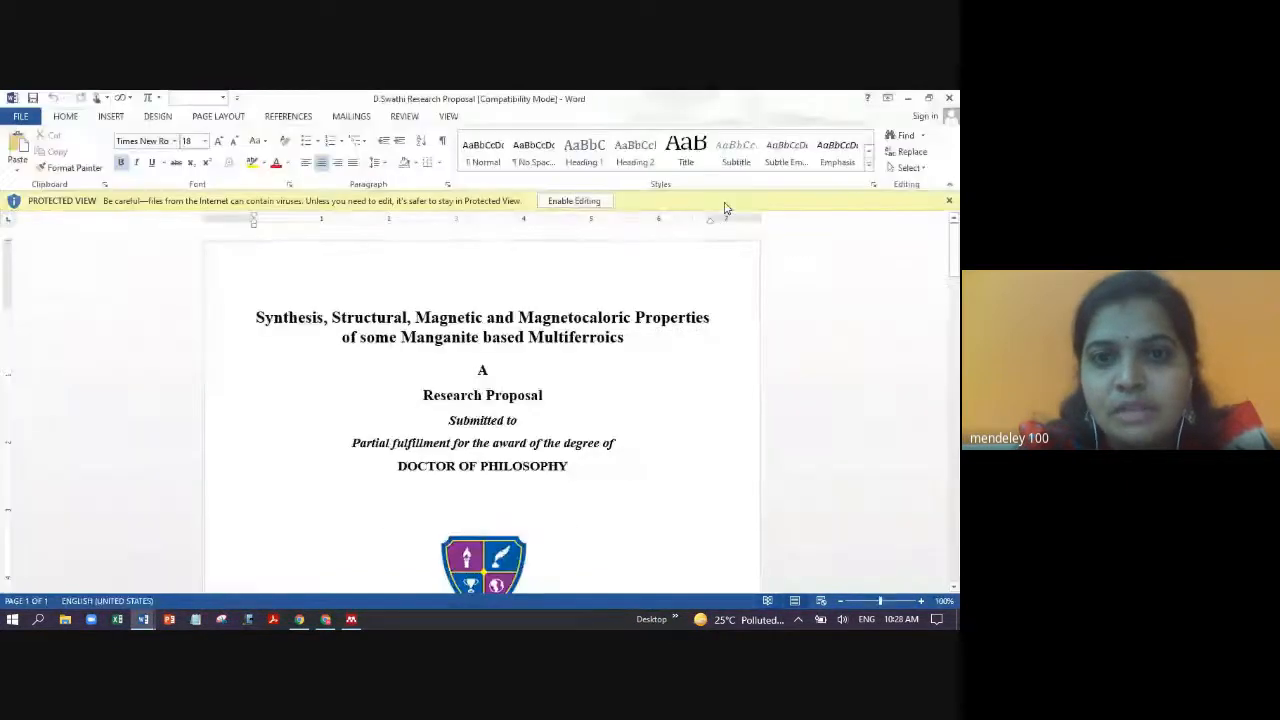
drag(957, 222, 954, 582)
scroll(377, 524, down, 2)
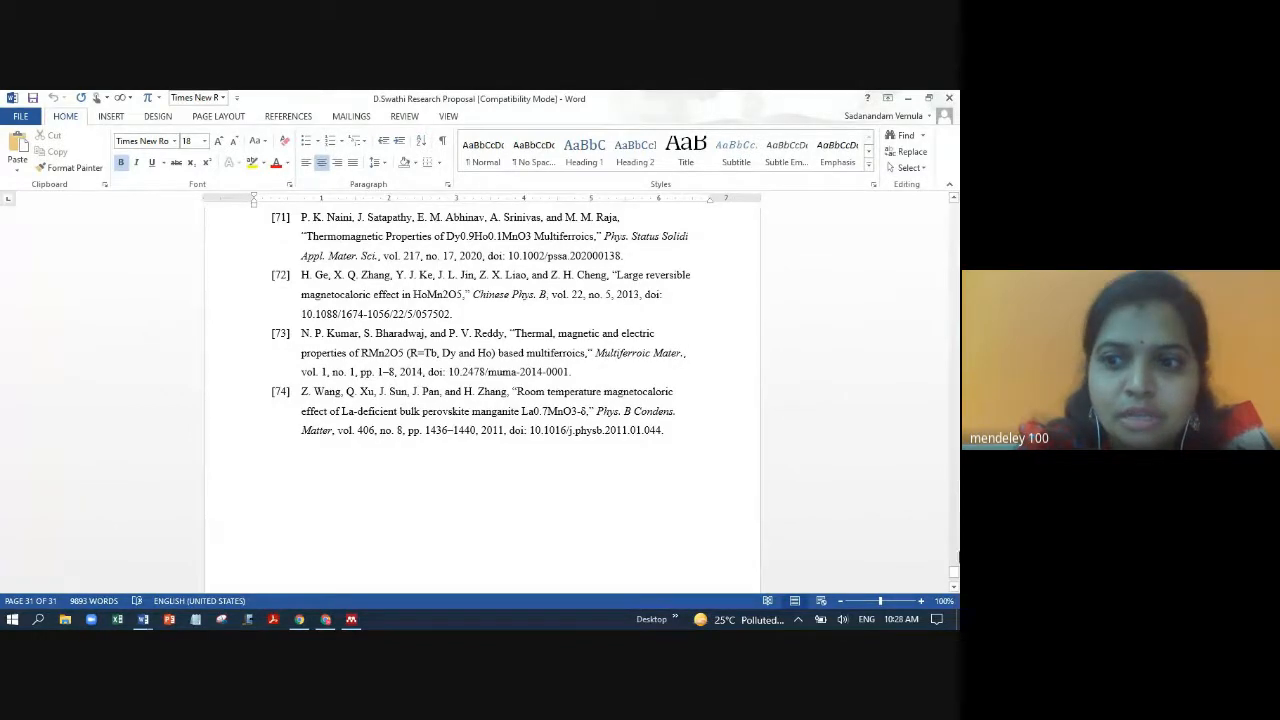
drag(955, 575, 955, 498)
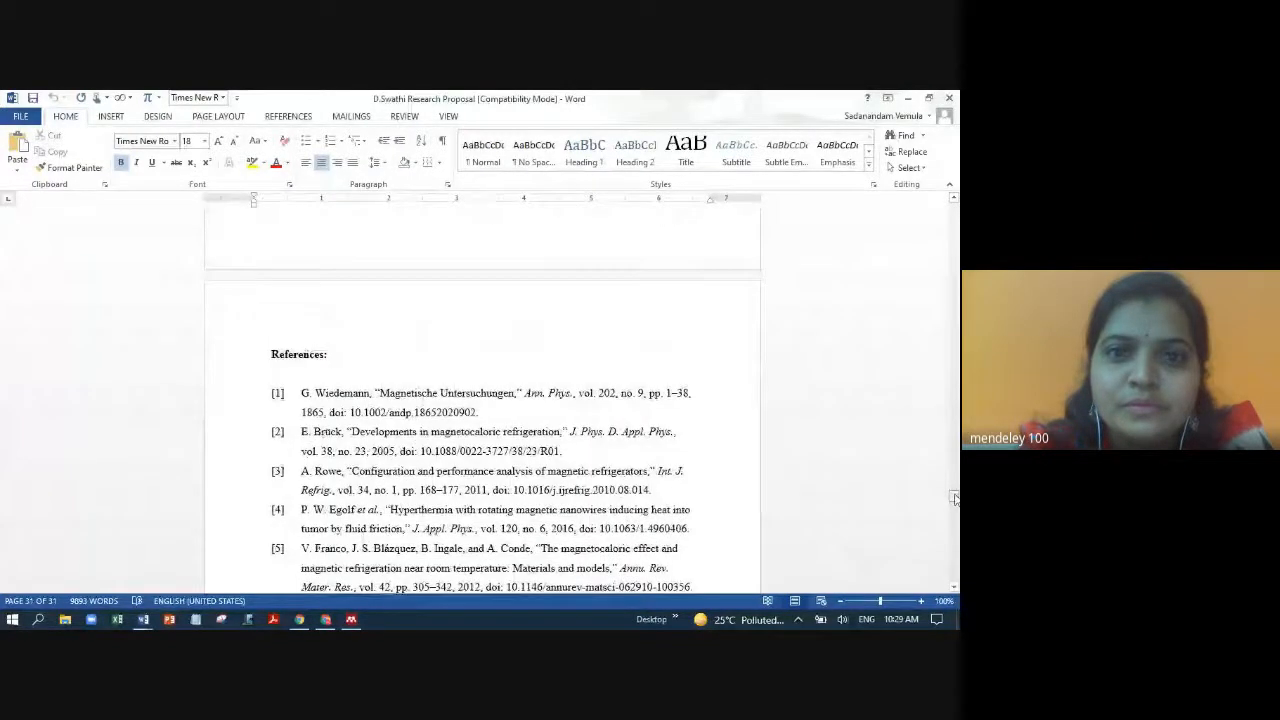
click(908, 98)
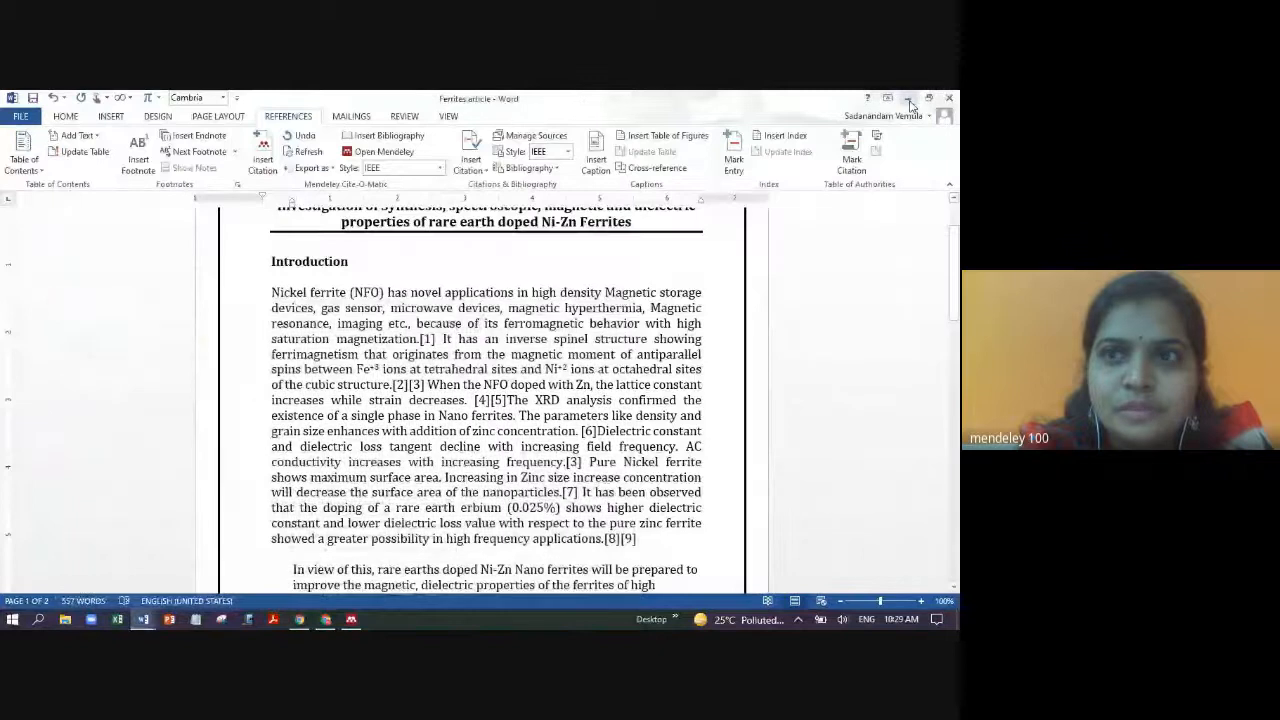
- Stop presenting the screen from the Google Meet tab in Chrome
click(909, 99)
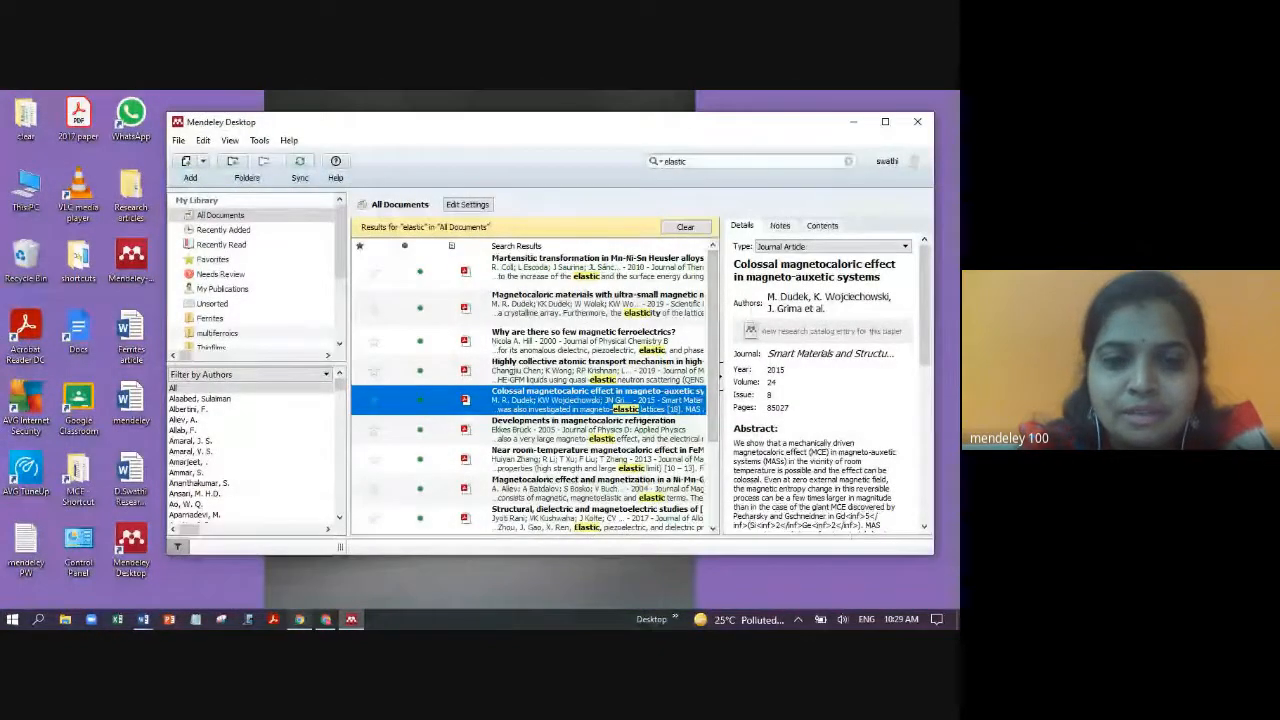
click(326, 620)
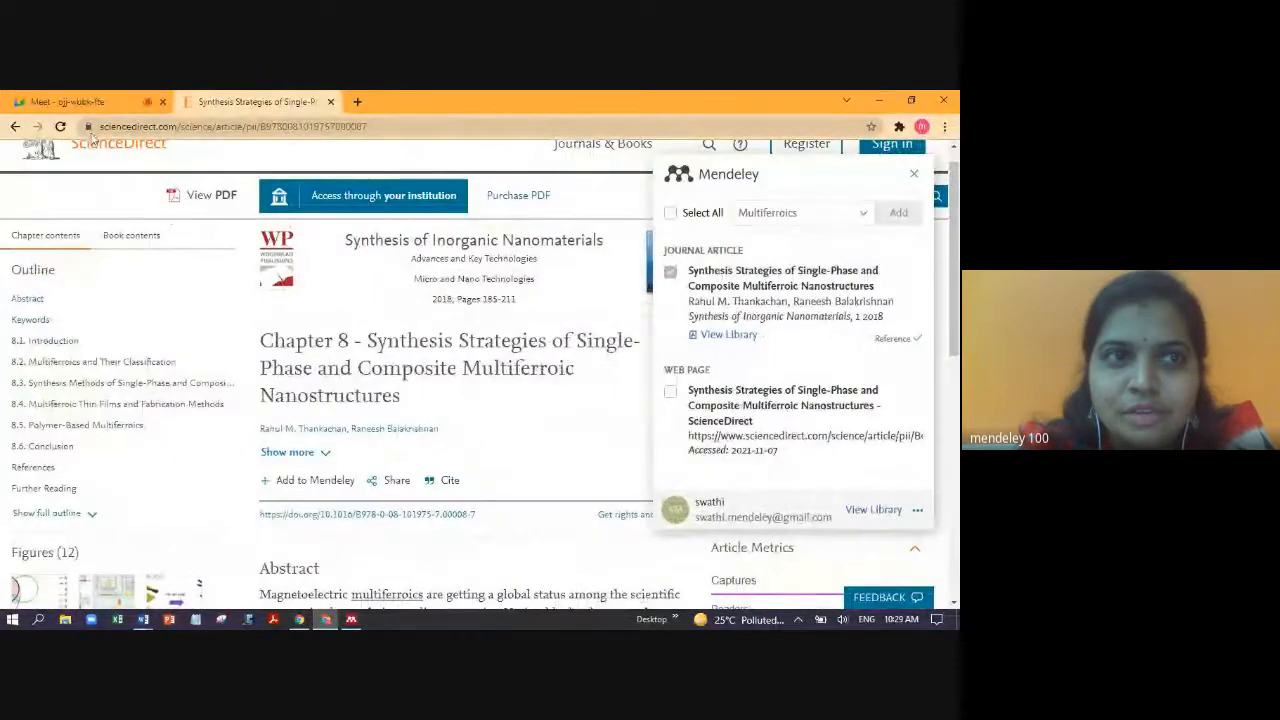
click(65, 101)
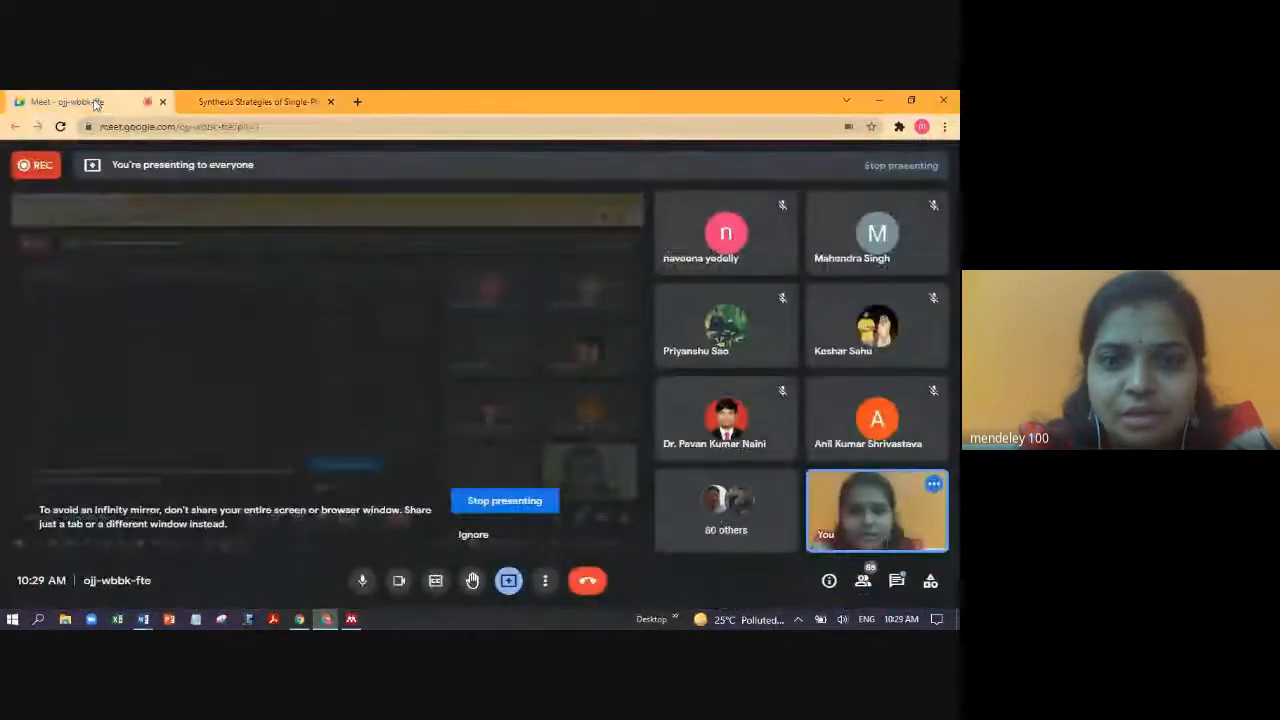
click(515, 505)
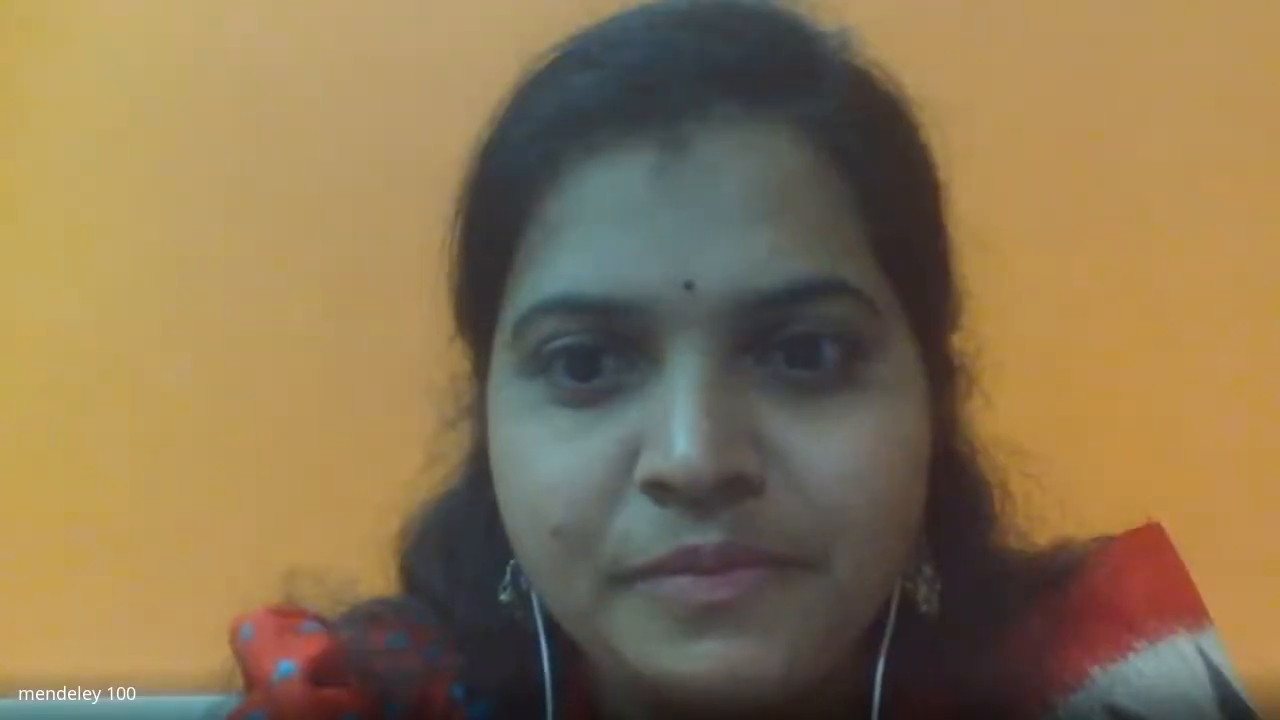